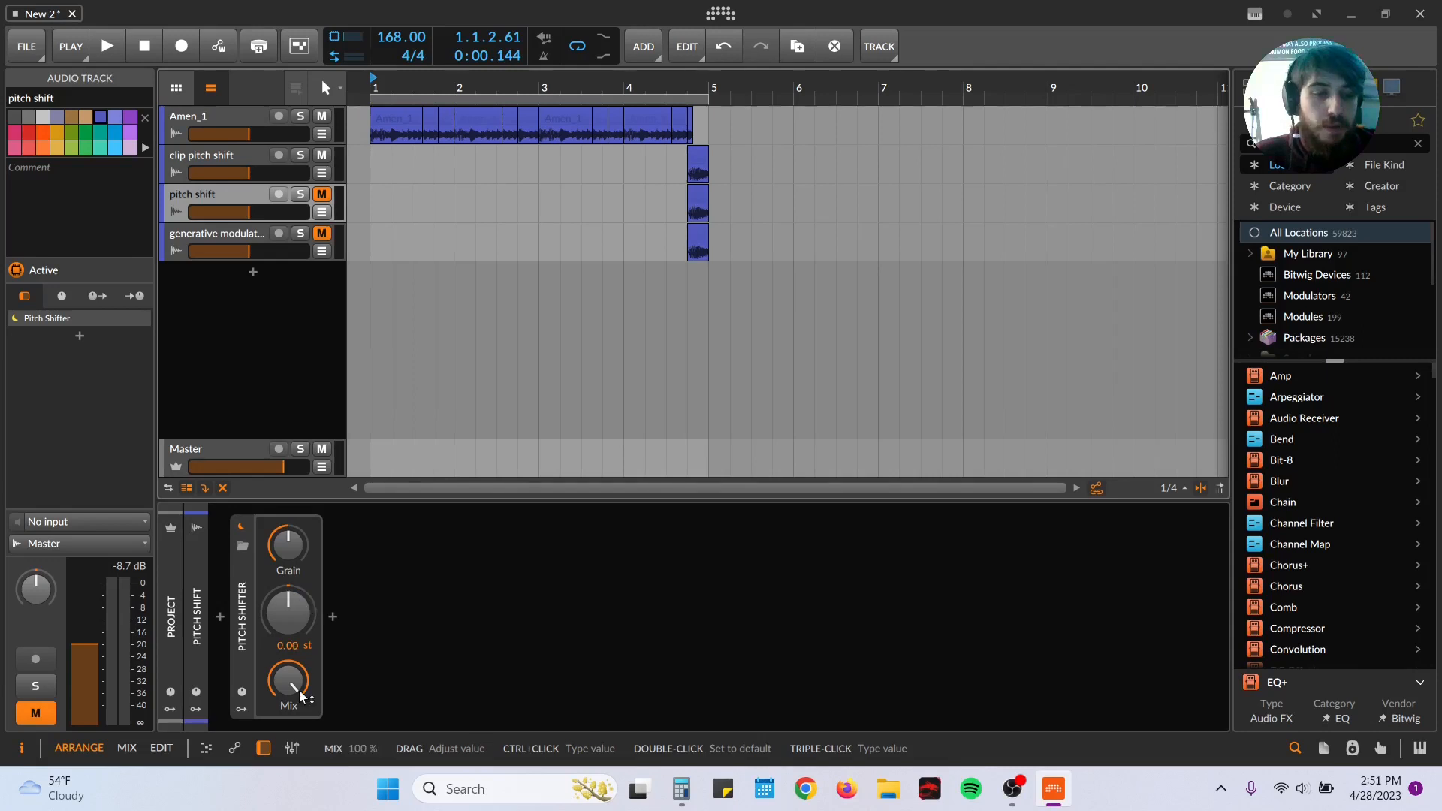
Step: Lower the Pitch Shifter's grain rate to 8.63 Hz and reset it to its default
mouse_move(292, 550)
left_mouse_down()
mouse_move(292, 577)
mouse_move(293, 548)
left_mouse_up()
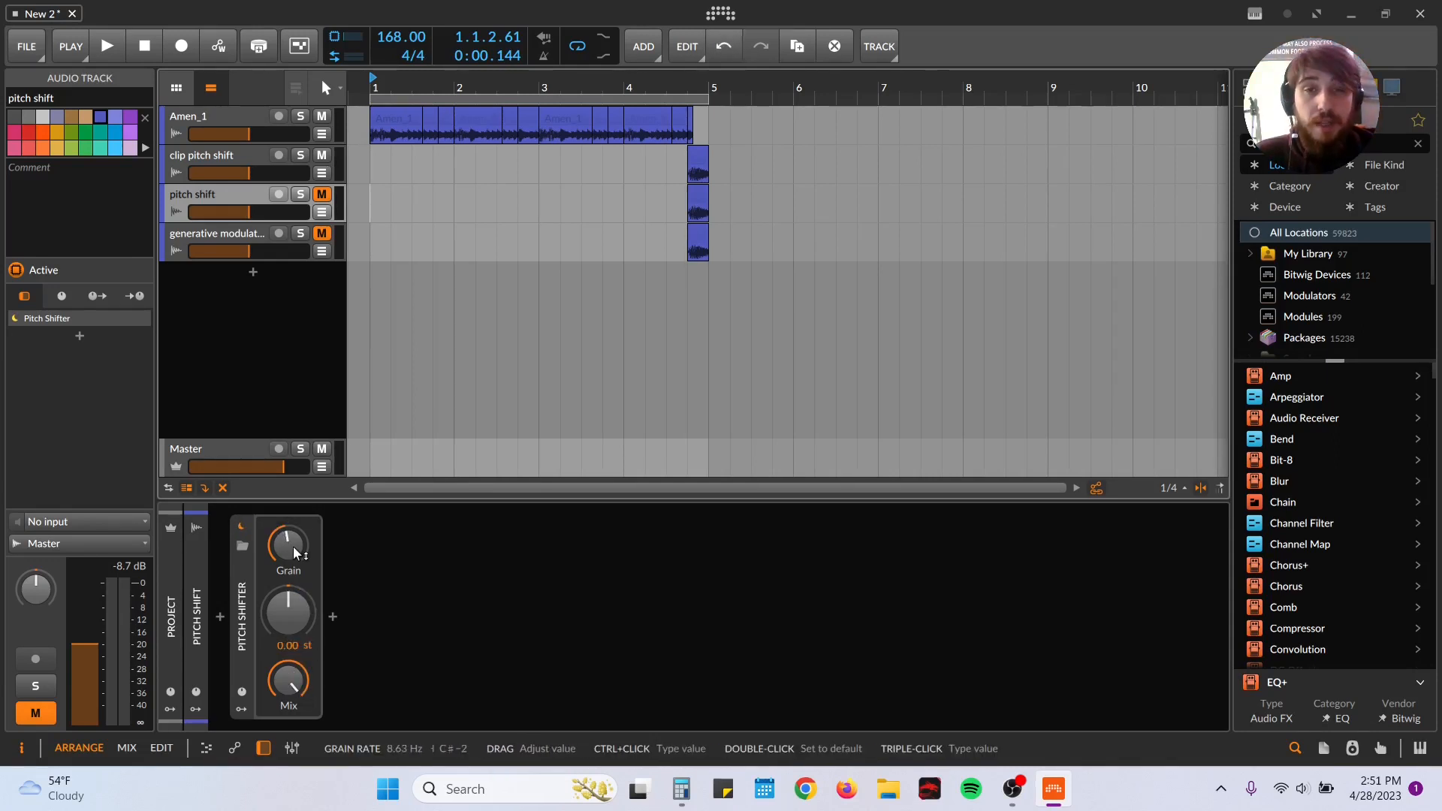
double_click(292, 547)
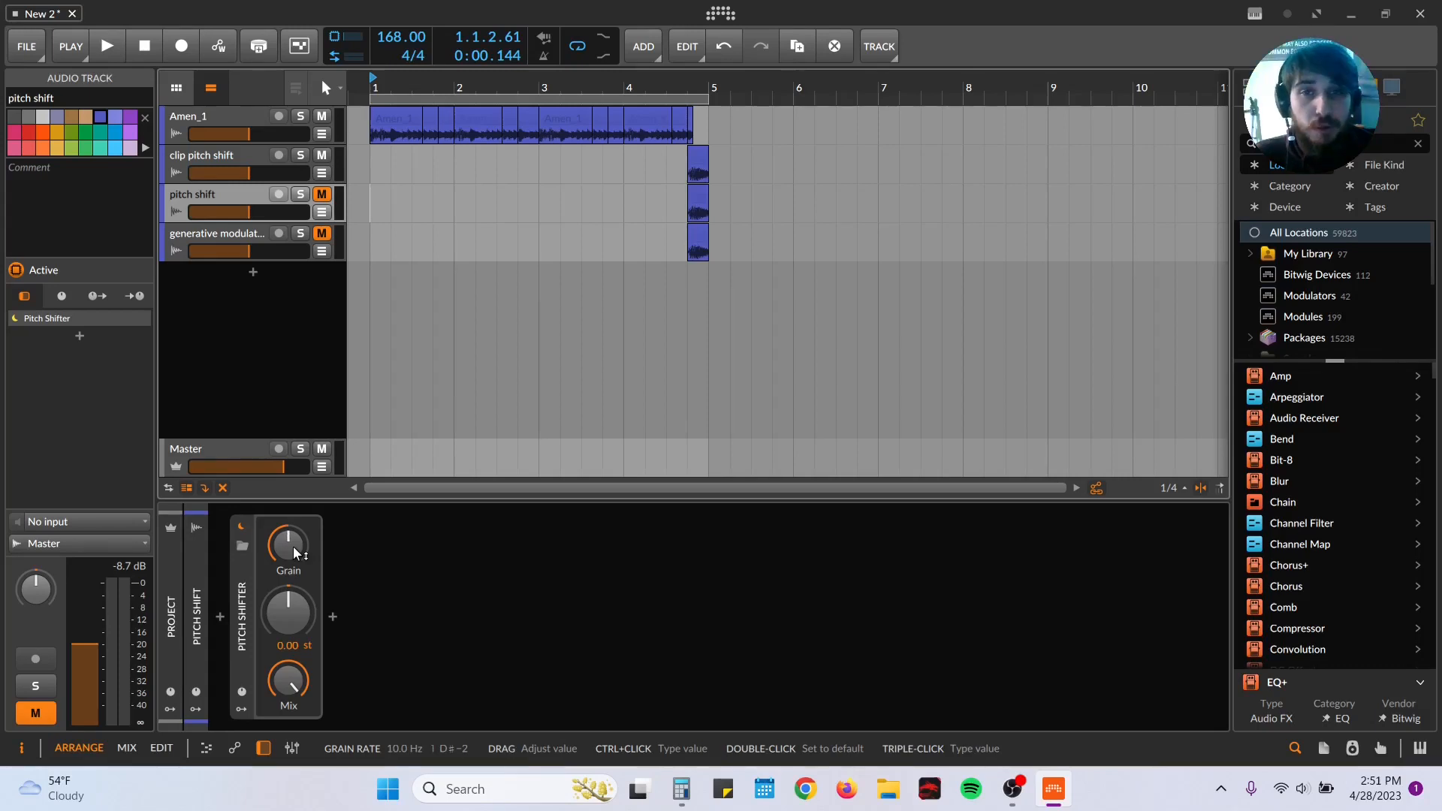
Step: Turn on the Gate device on the Amen_1 track while playing the loop from bar 1
left_click(367, 181)
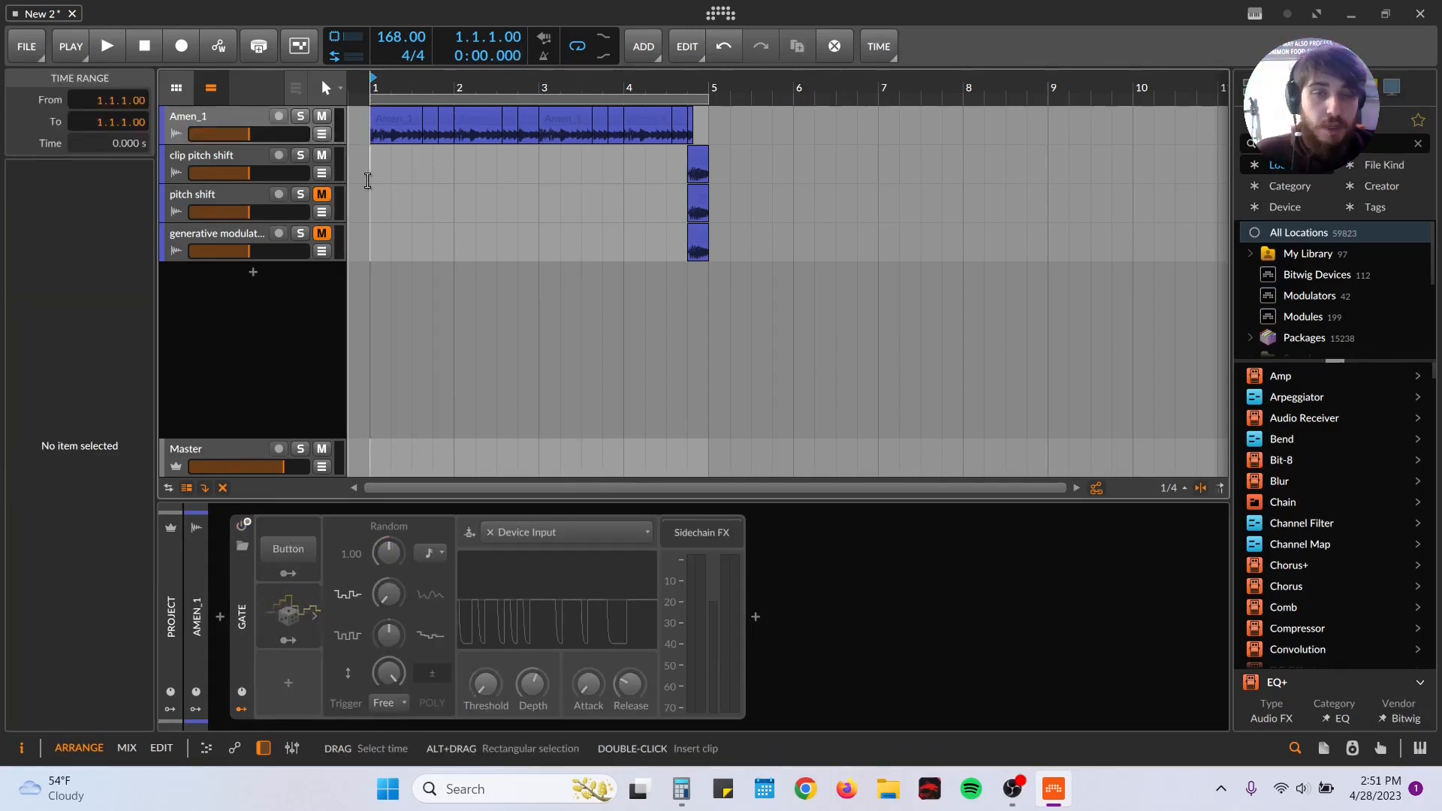
key("space")
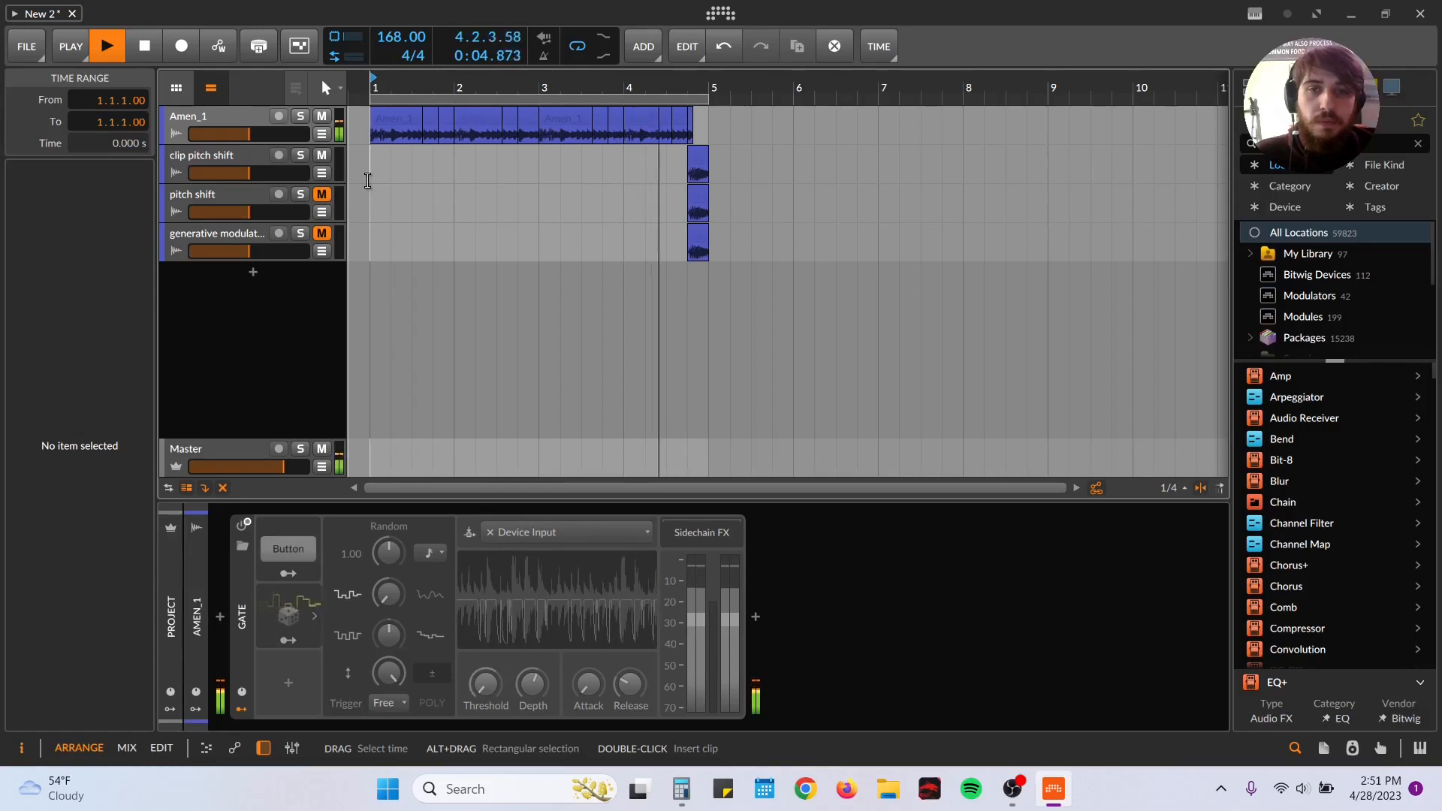
left_click(240, 524)
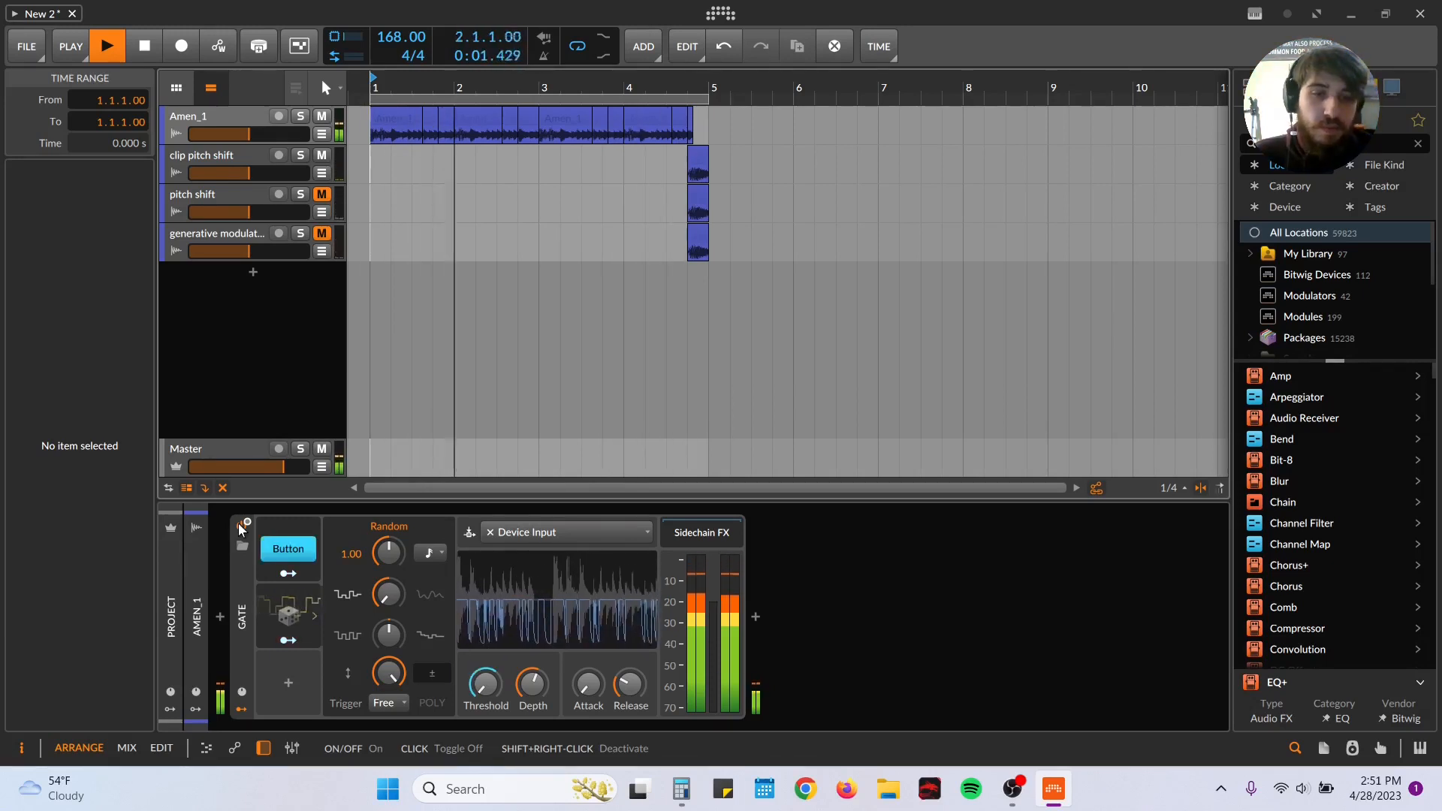
key("space")
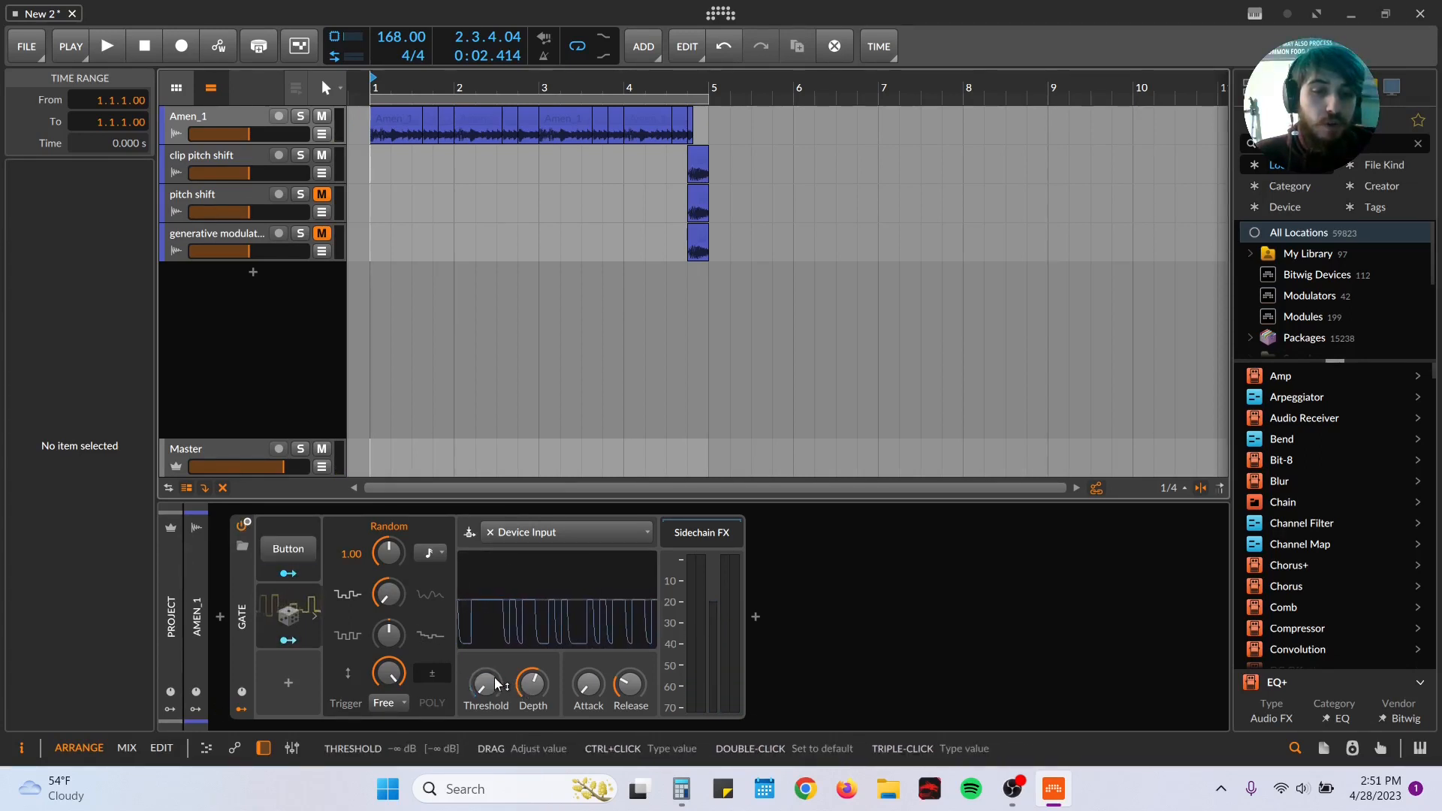
Step: Audition the Gate with its Random modulator's amount lowered to 42.8%, and bring the amount back up to full
left_click(293, 618)
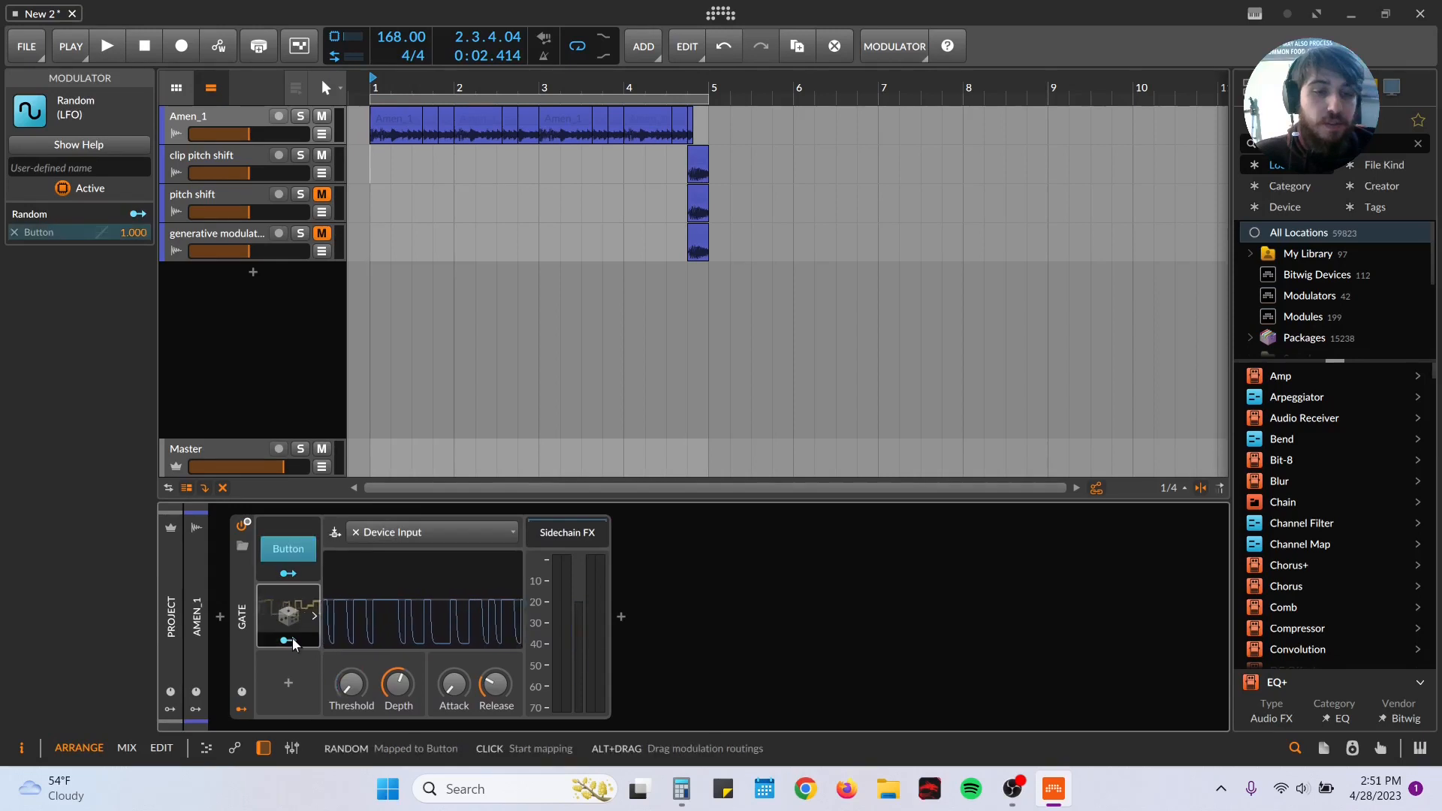
left_click_drag(293, 561, 294, 552)
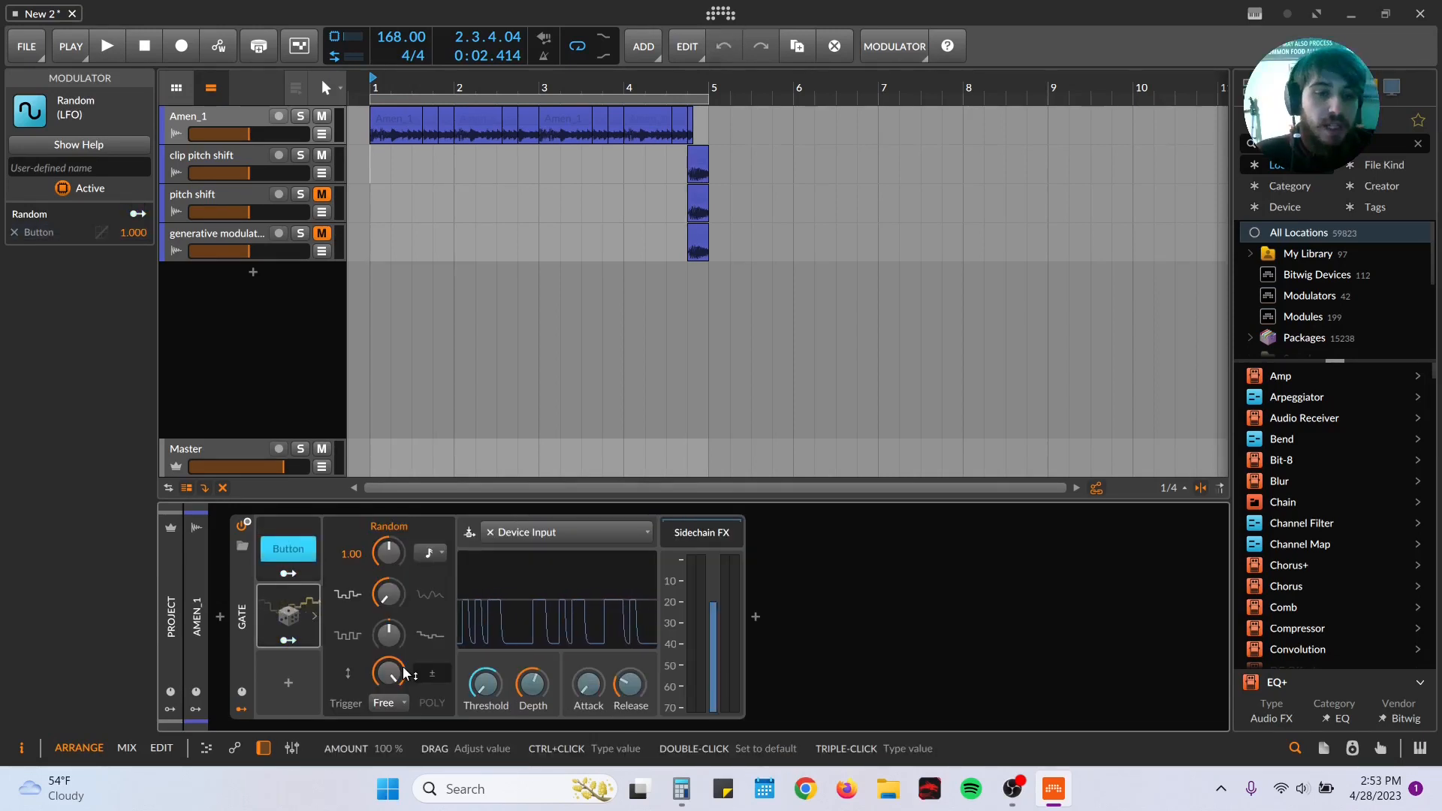
left_click_drag(406, 672, 406, 733)
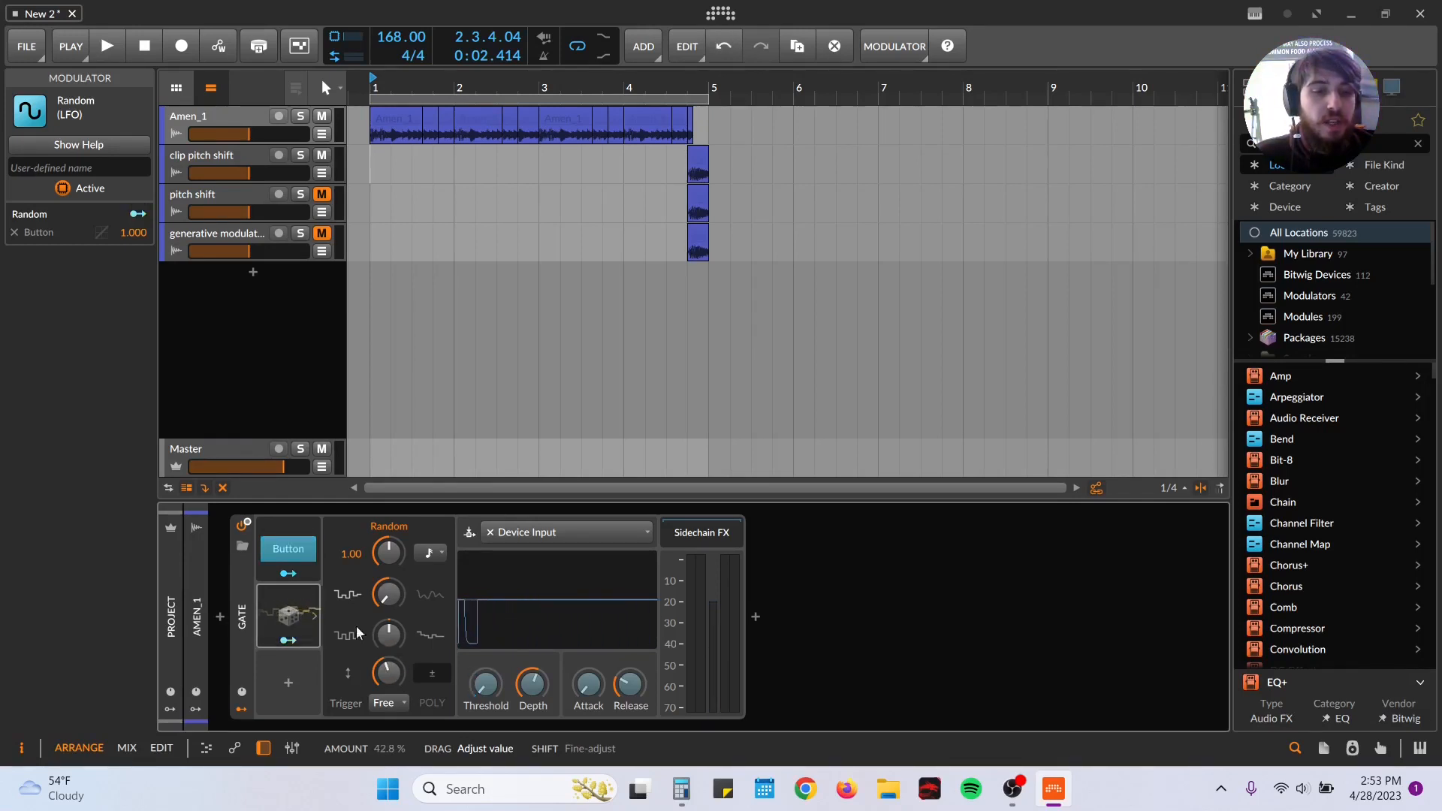
key("space")
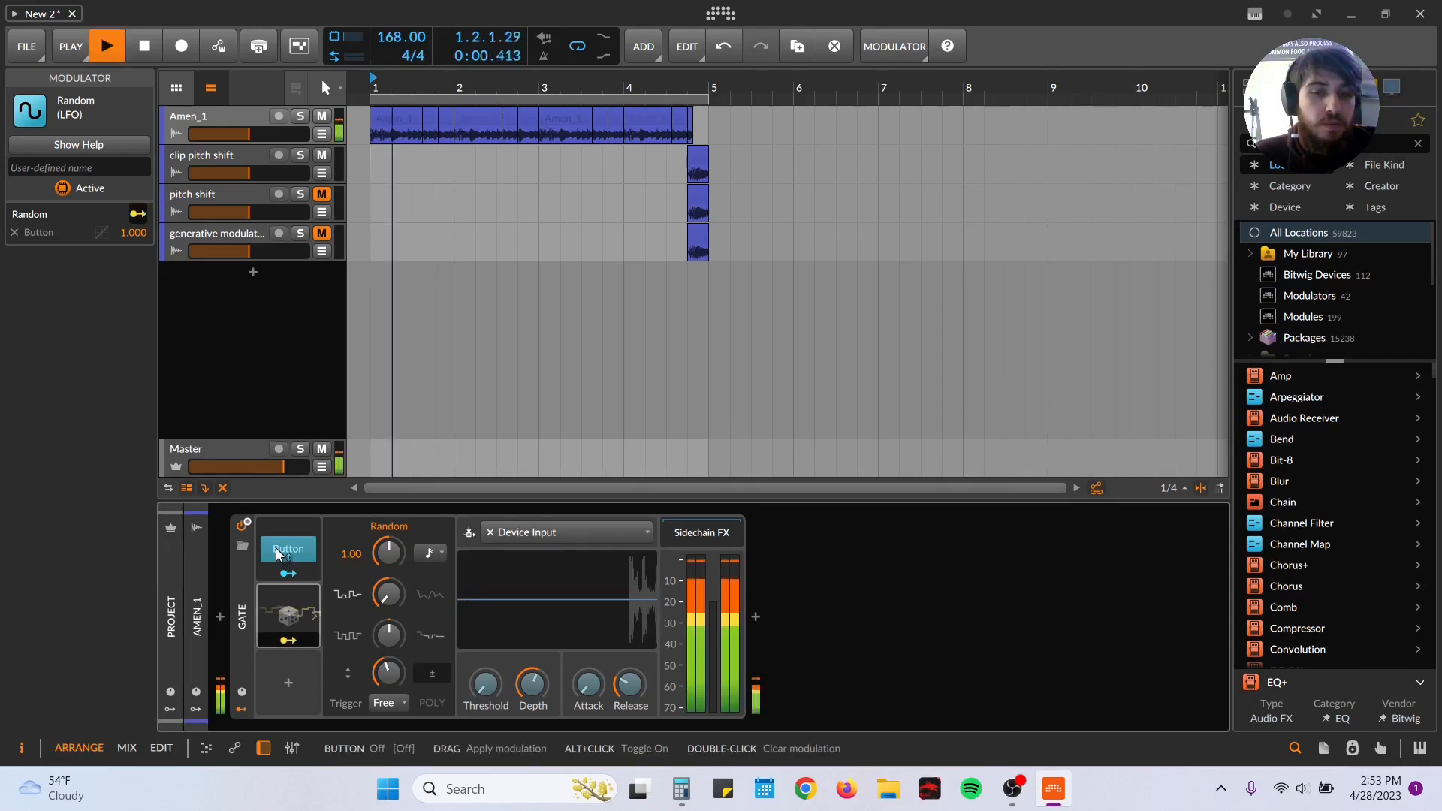
left_click_drag(387, 671, 388, 558)
Step: Examine the timebase options of the Random modulator and look over the sliced Amen_1 clips in the arrangement
left_click(443, 554)
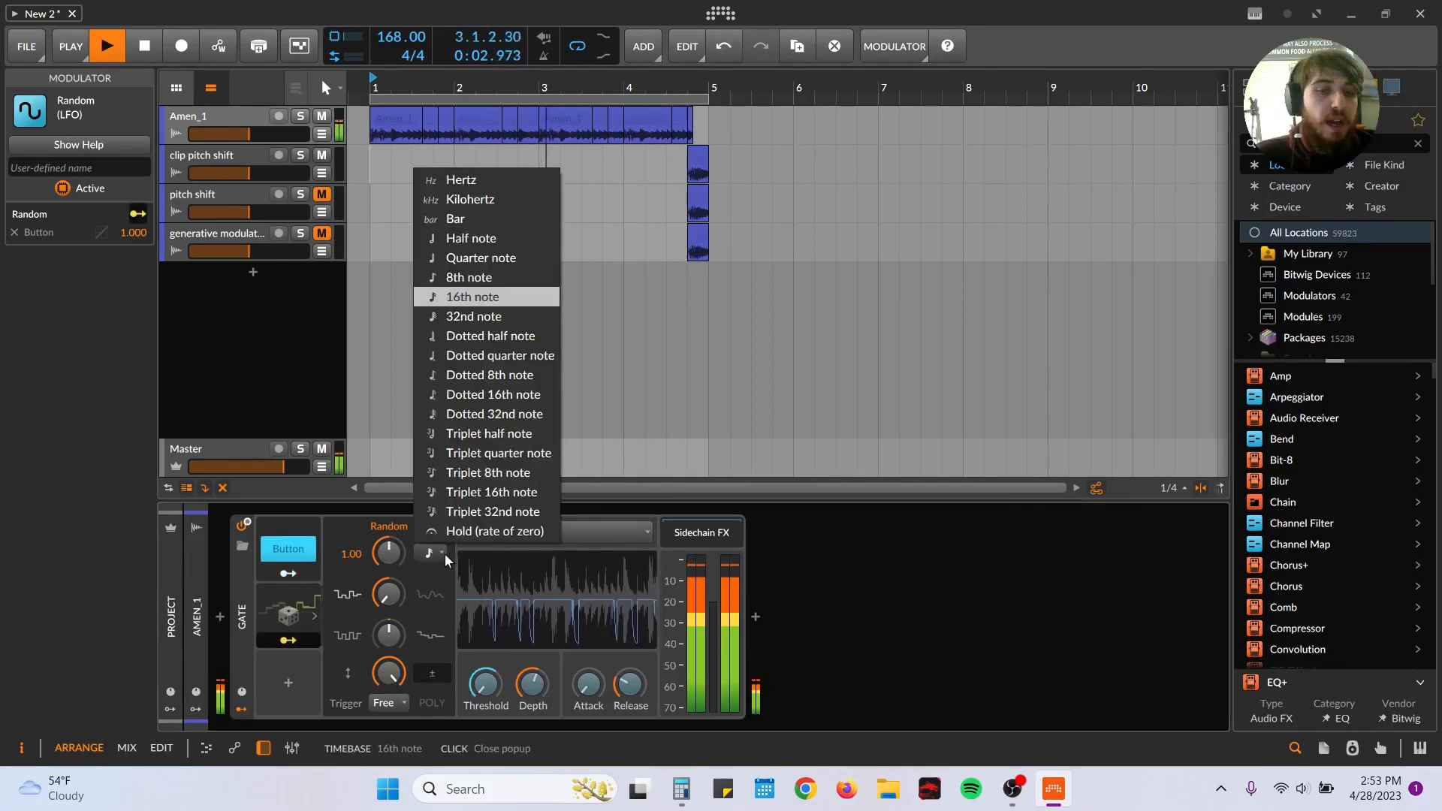
left_click(445, 555)
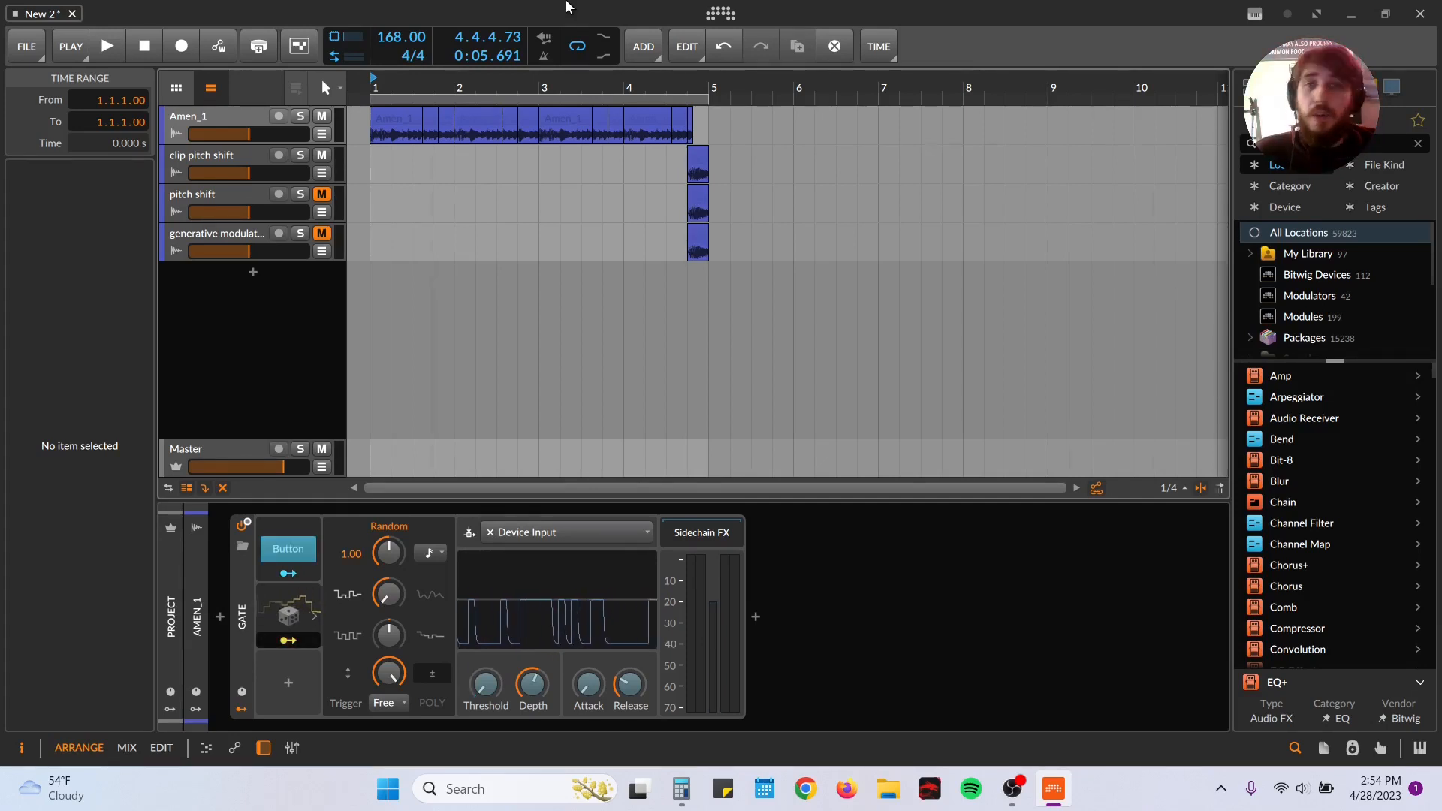
scroll(450, 162, "up", 3)
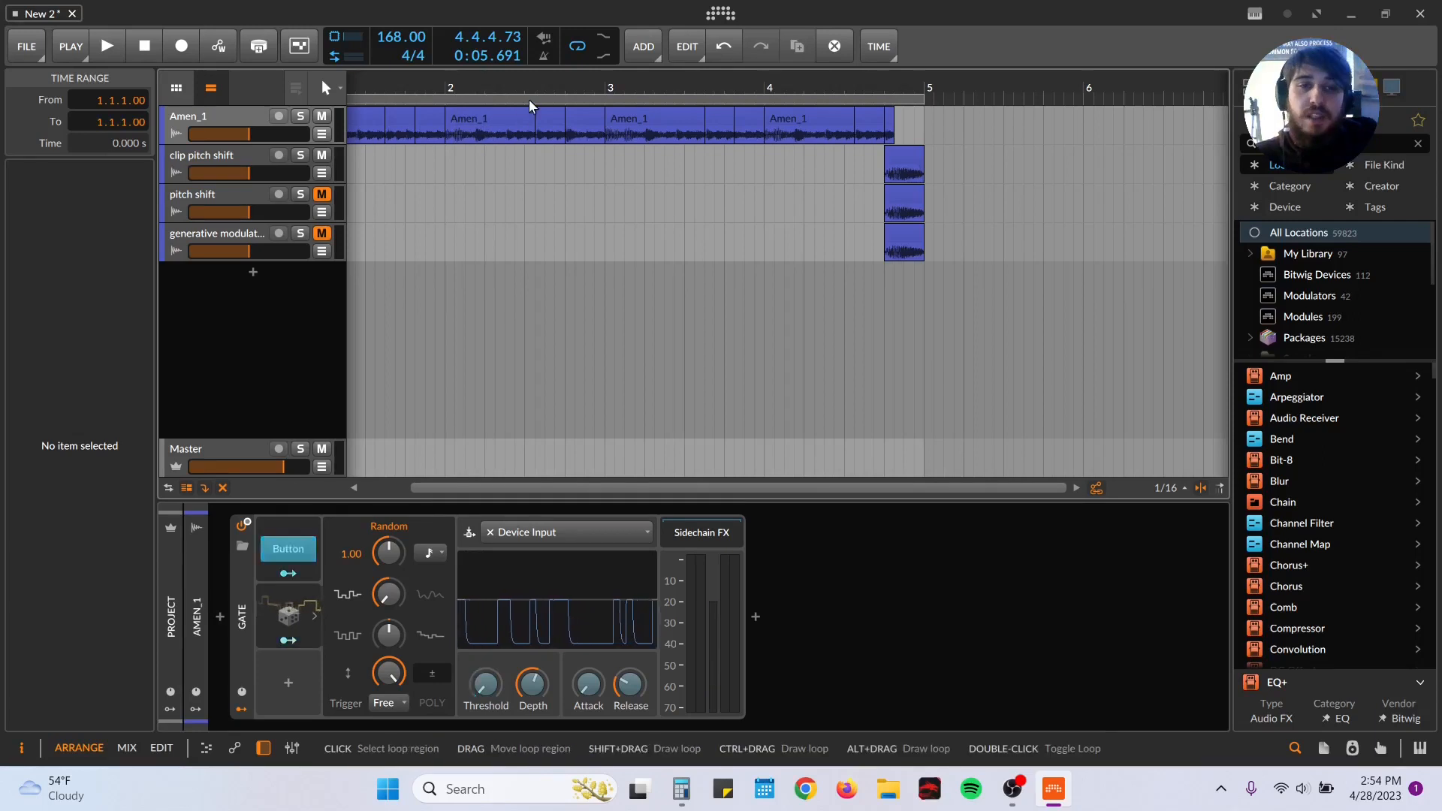
scroll(533, 89, "down", 3)
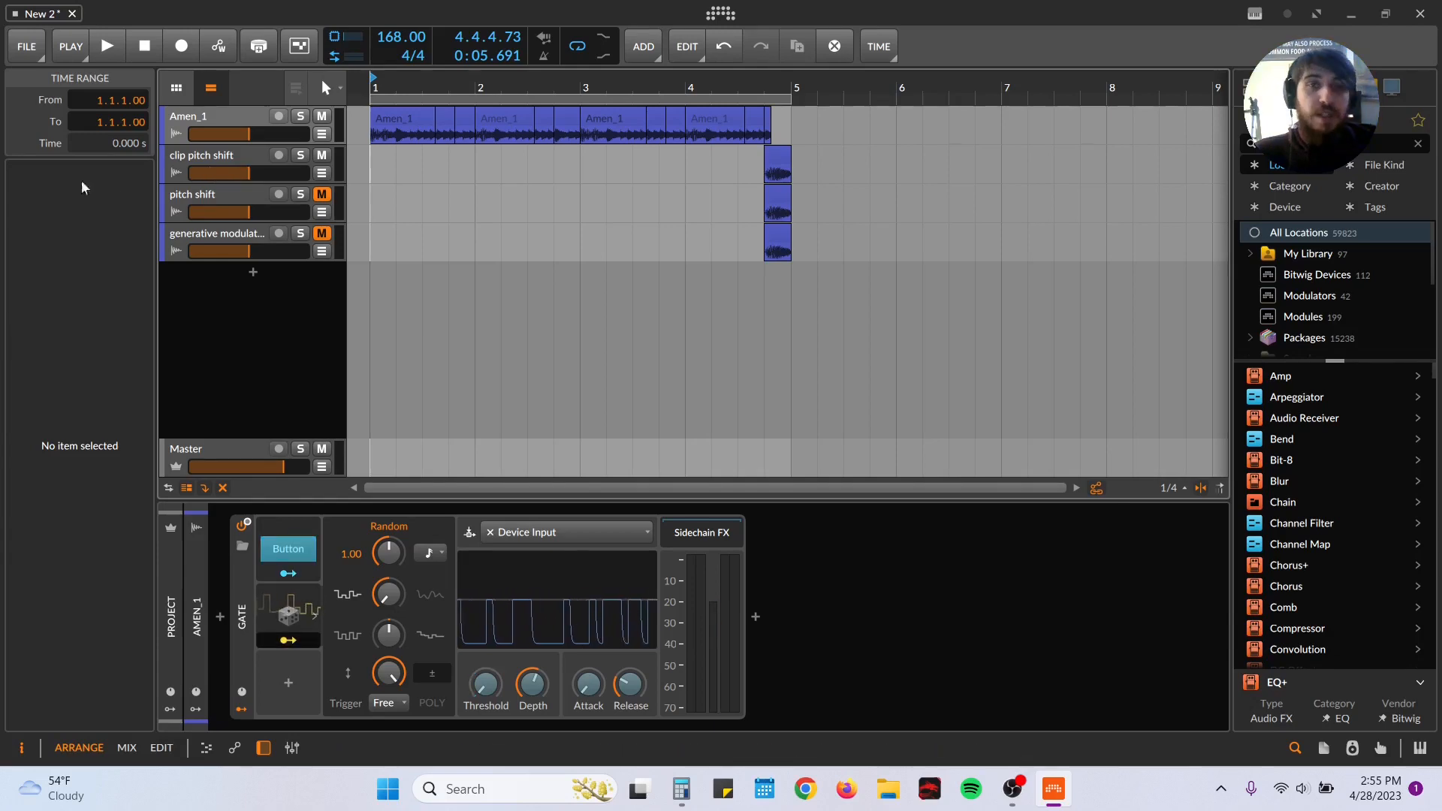
Step: Inspect the pitch expression curve of the clip on the clip pitch shift track and play it from 4.4.1
double_click(777, 156)
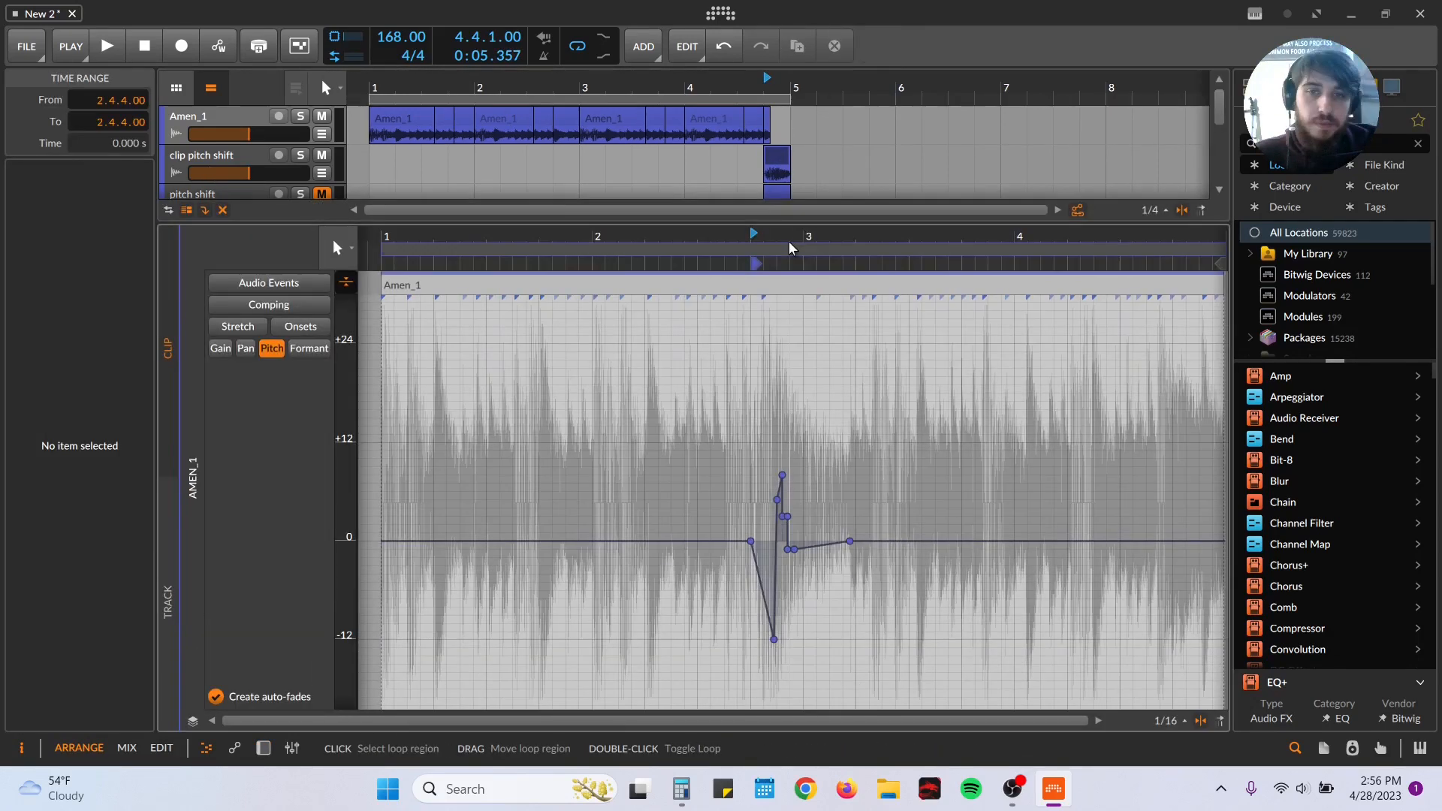
left_click(791, 249)
key("space")
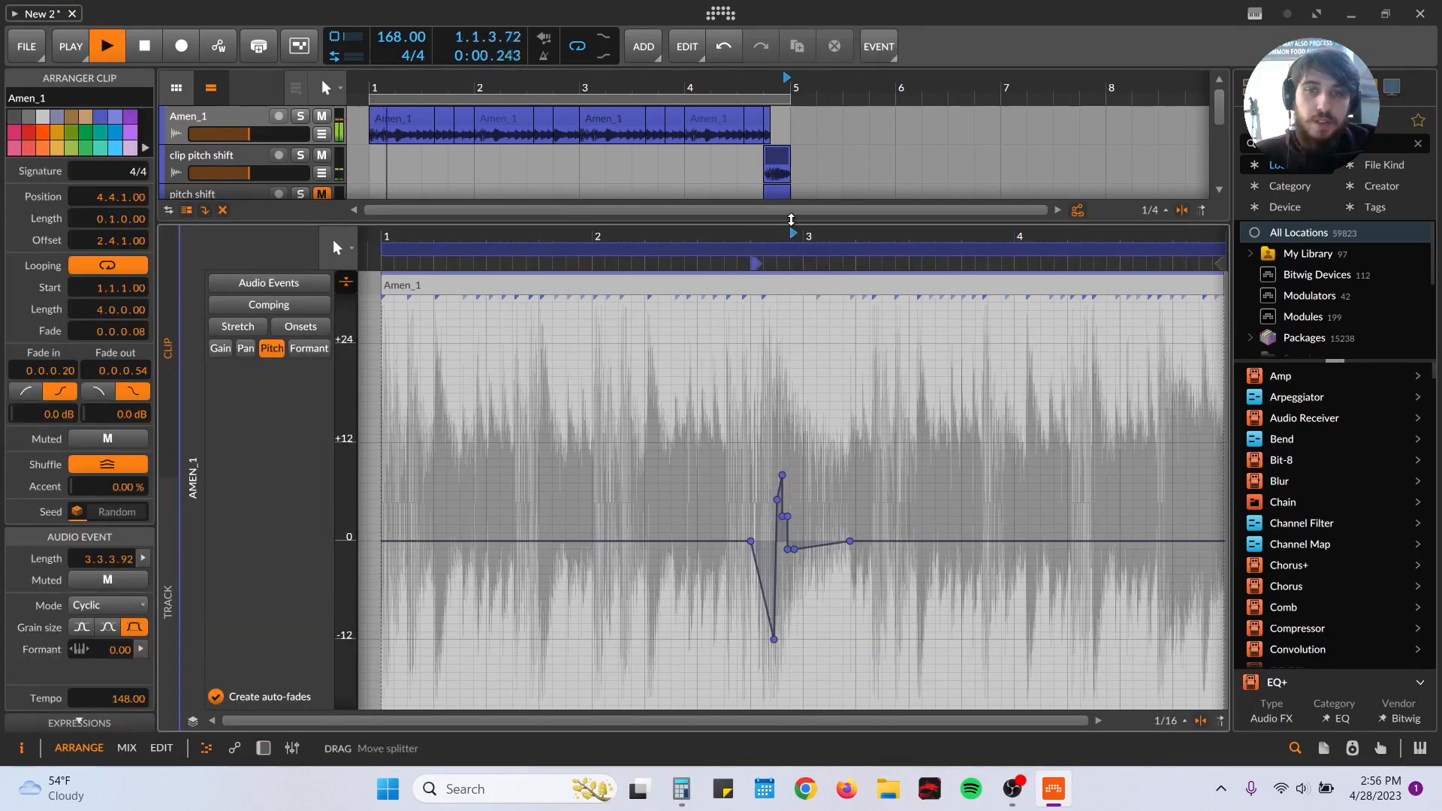
left_click(763, 178)
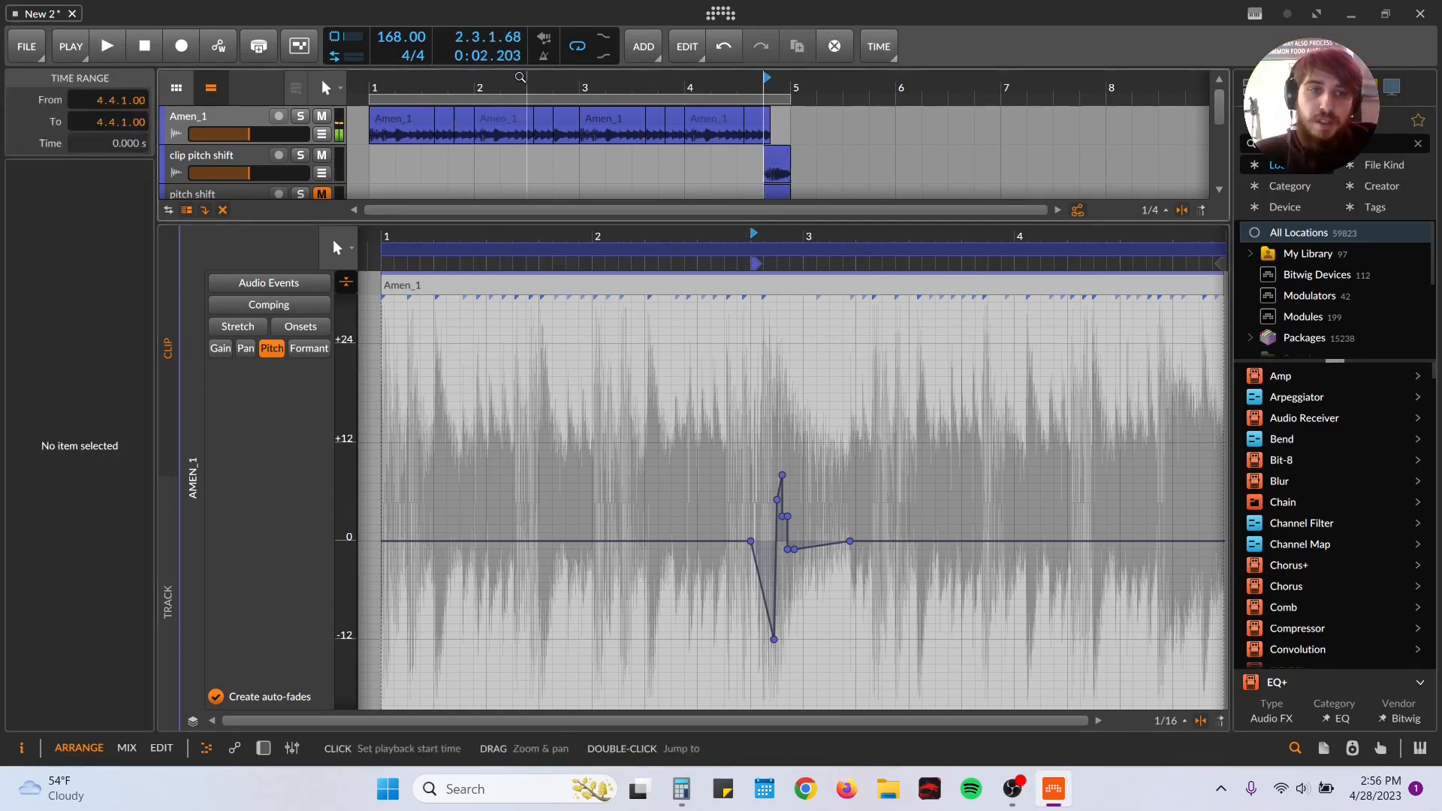
key("space")
key("space")
key("space")
key("space")
key("space")
Step: Examine the stretch mode options of the first Amen_1 clip and of the clip on the clip pitch shift track
double_click(175, 136)
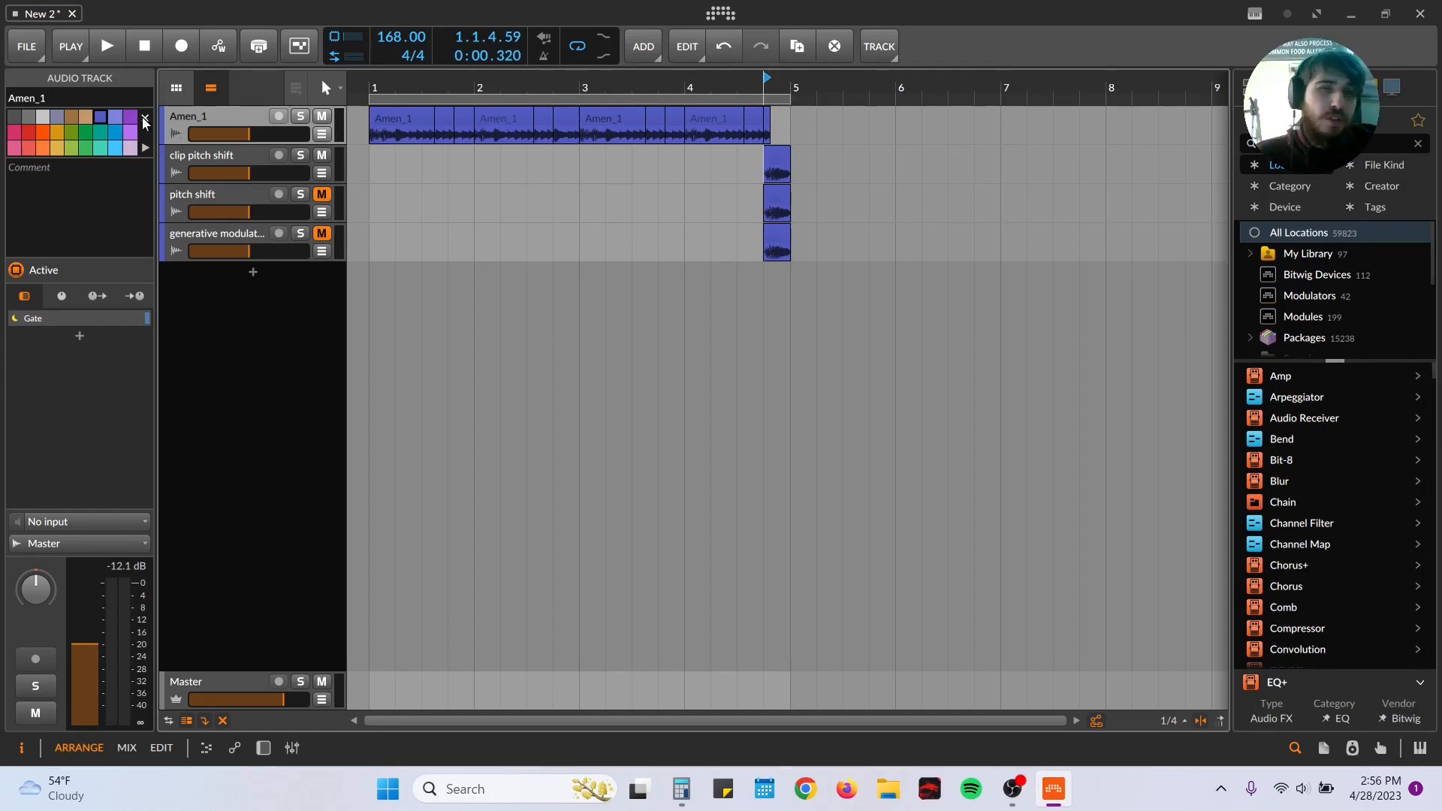
double_click(391, 118)
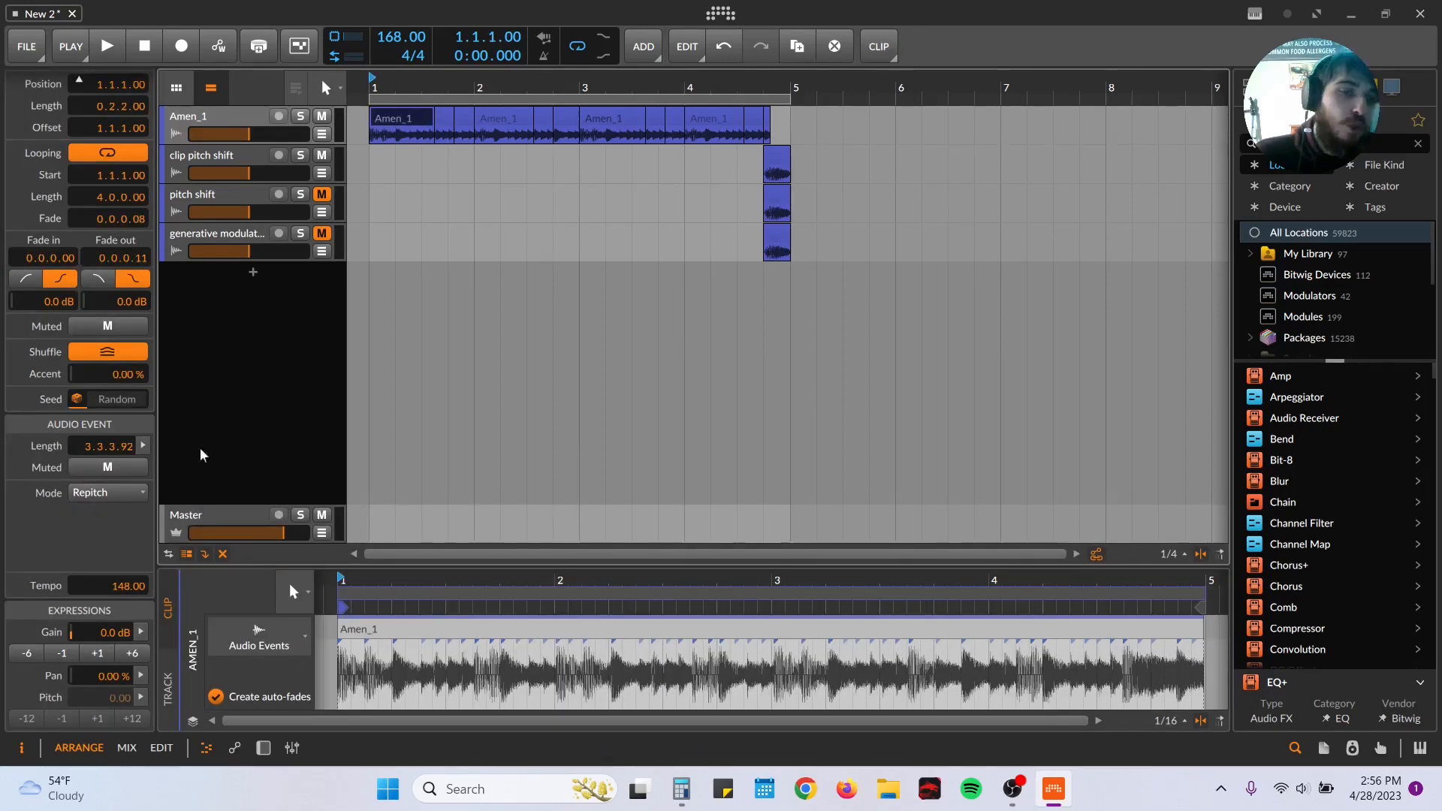
scroll(96, 645, "up", 2)
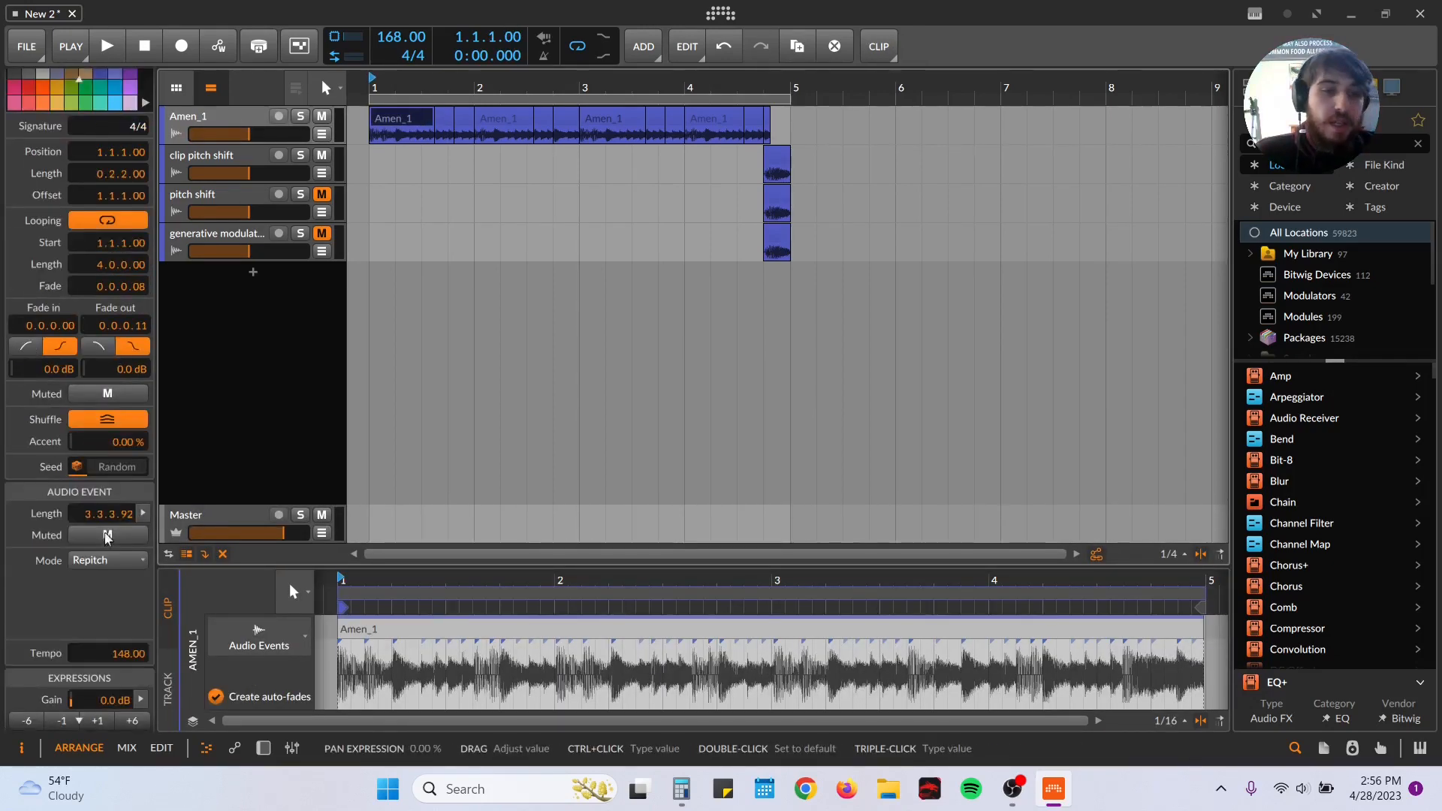
left_click(112, 561)
left_click(112, 569)
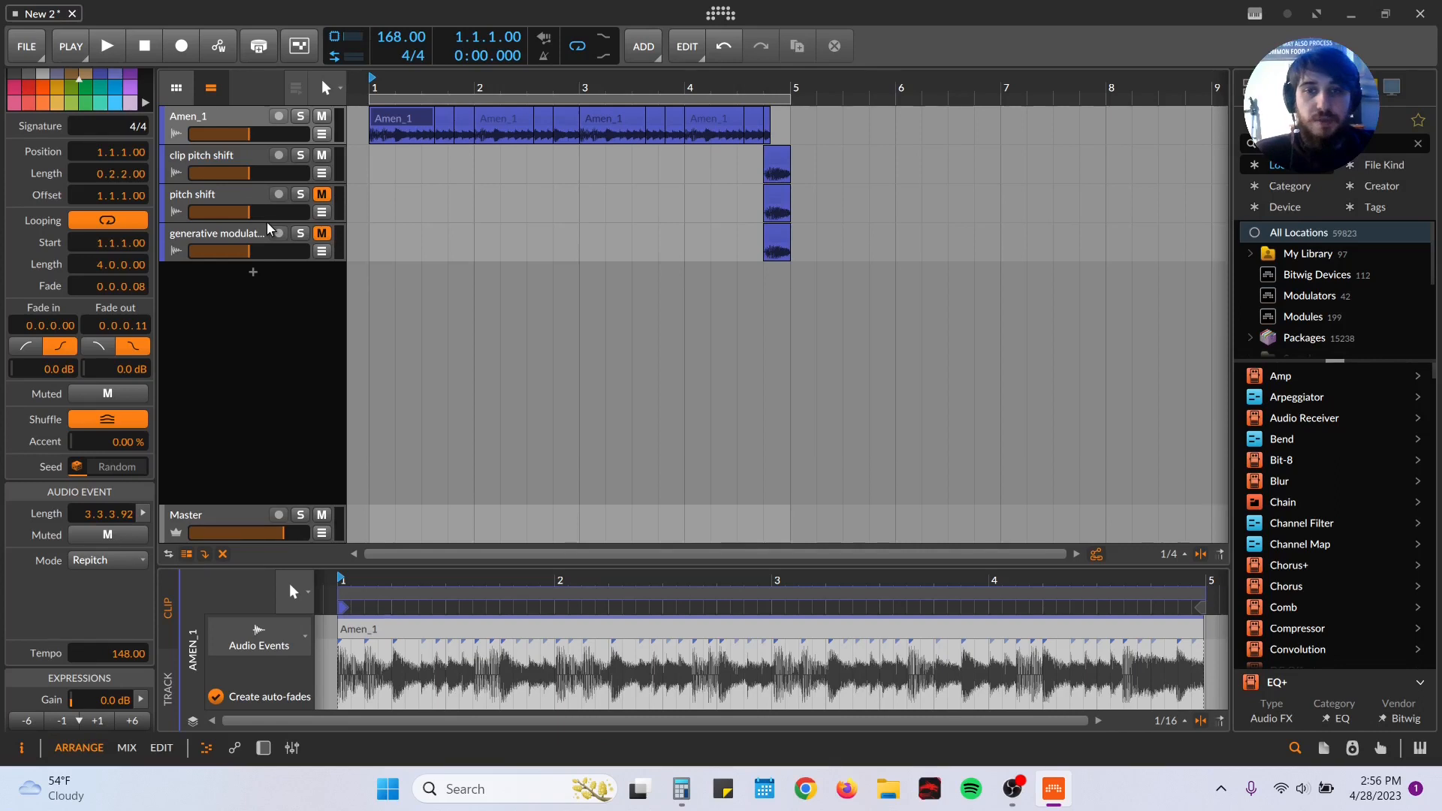
left_click(783, 157)
left_click(111, 564)
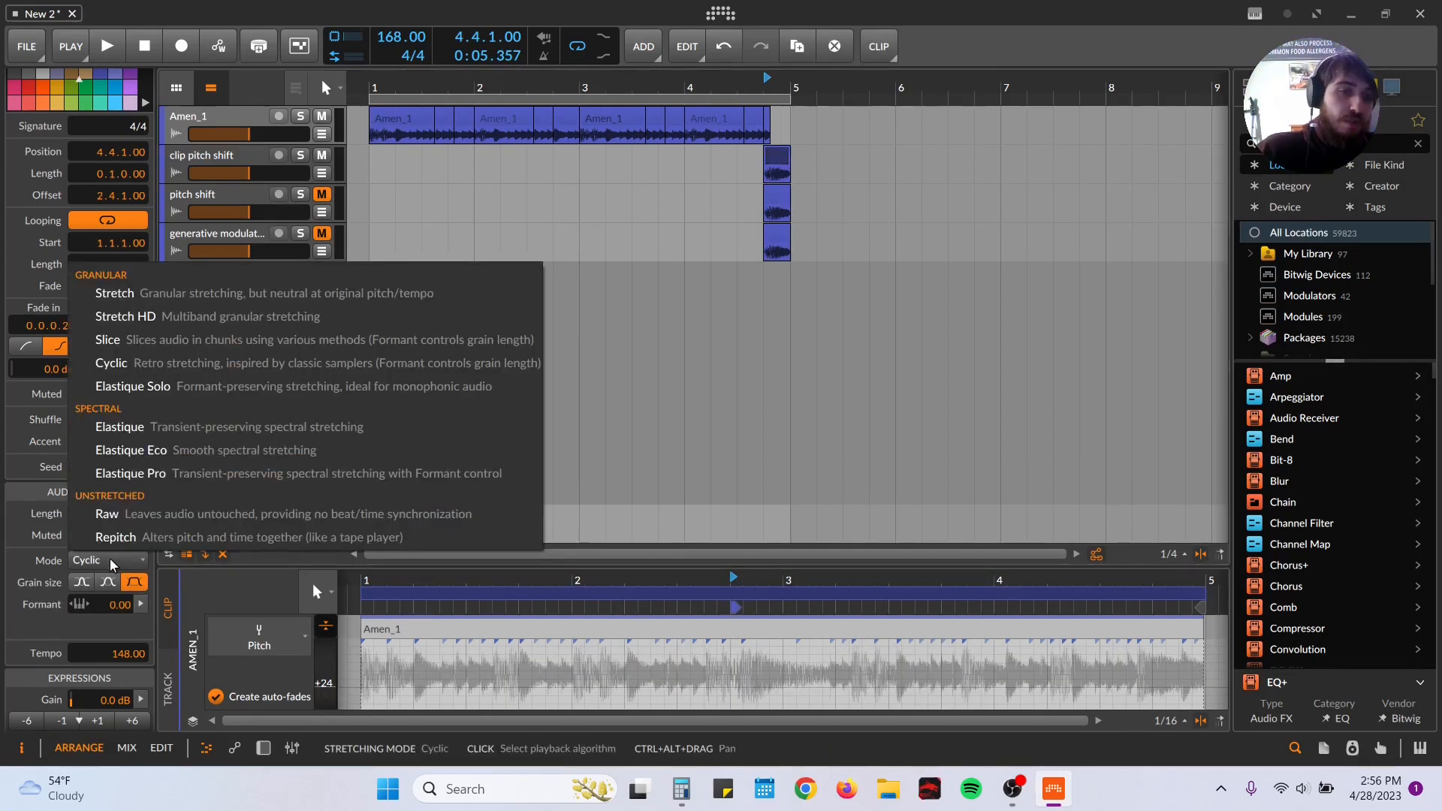
left_click(111, 565)
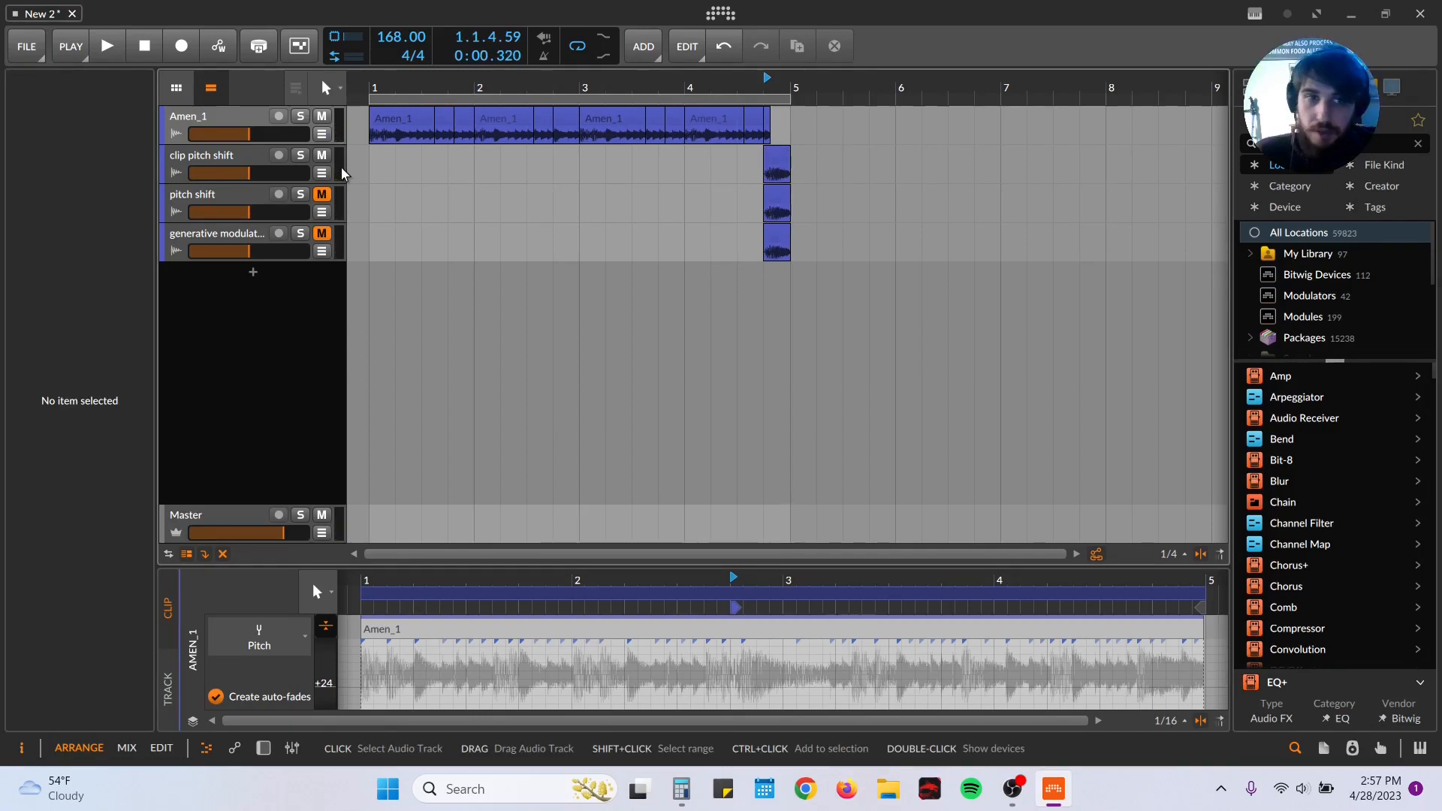
Step: Mute the clip pitch shift track, unmute the pitch shift track and audition the slice at 4.4.1
left_click(322, 155)
left_click(319, 197)
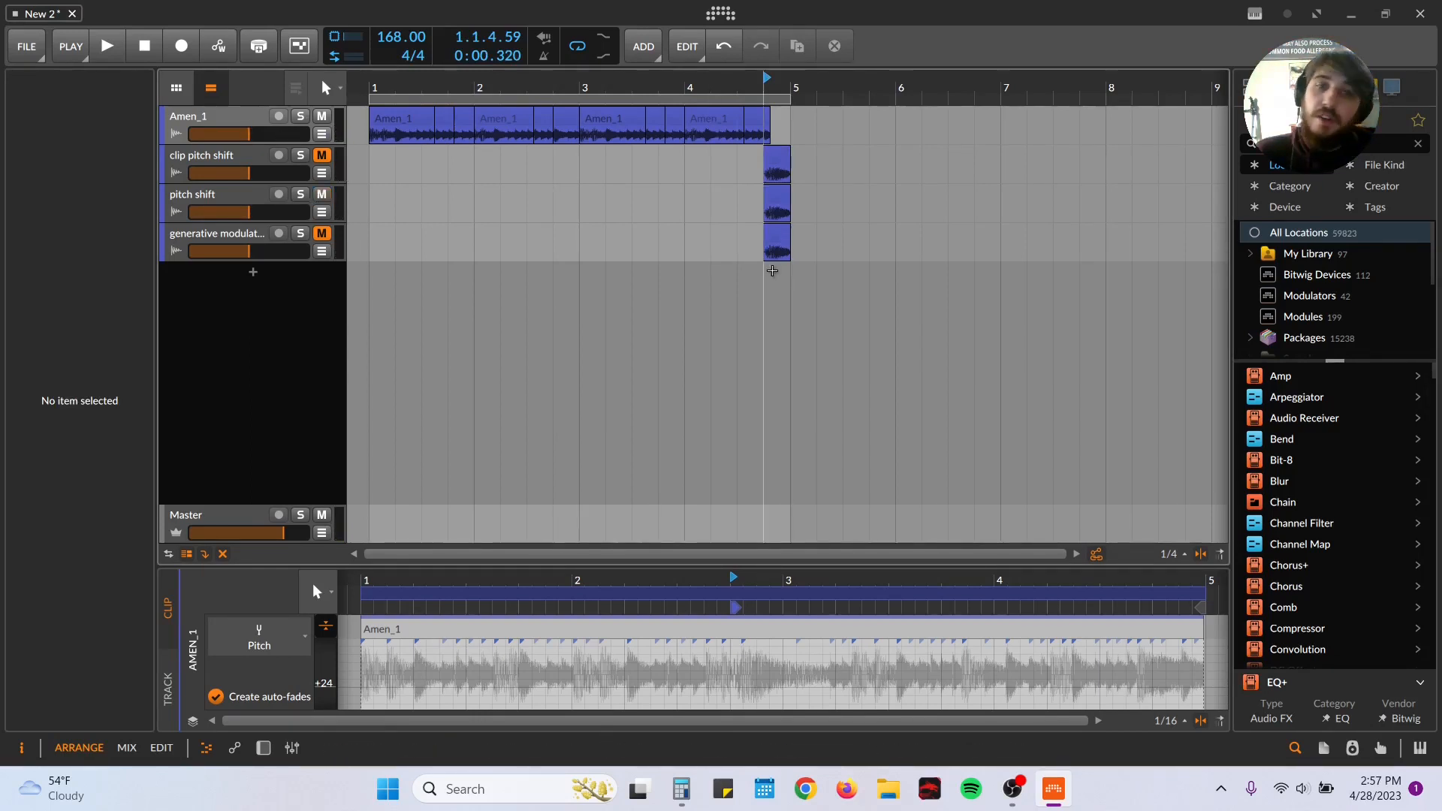
key("space")
left_click(196, 205)
key("space")
key("space")
key("space")
Step: Show the pitch shift track's Pitch Shifter and compare playback with the device disabled and enabled
double_click(225, 201)
key("space")
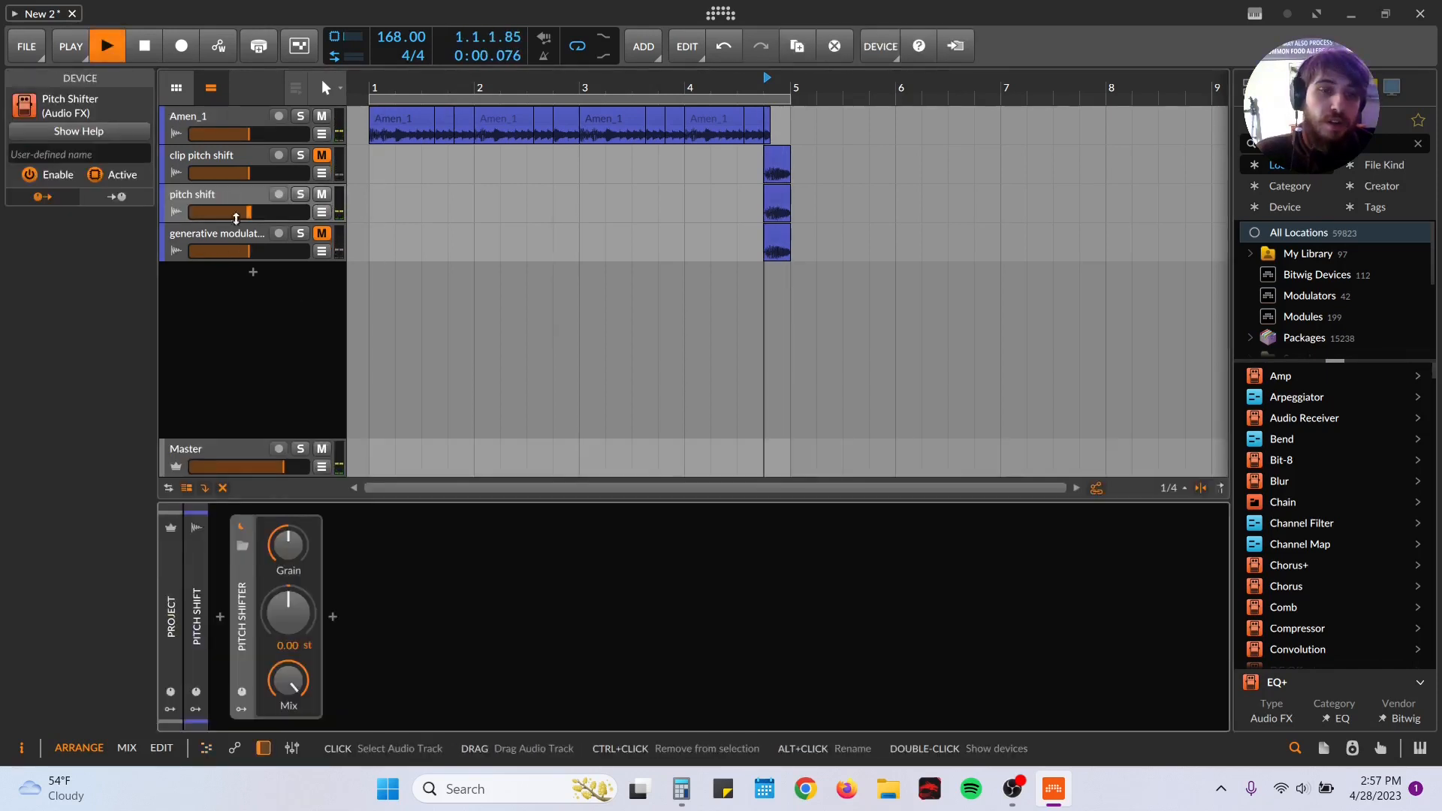
left_click(238, 527)
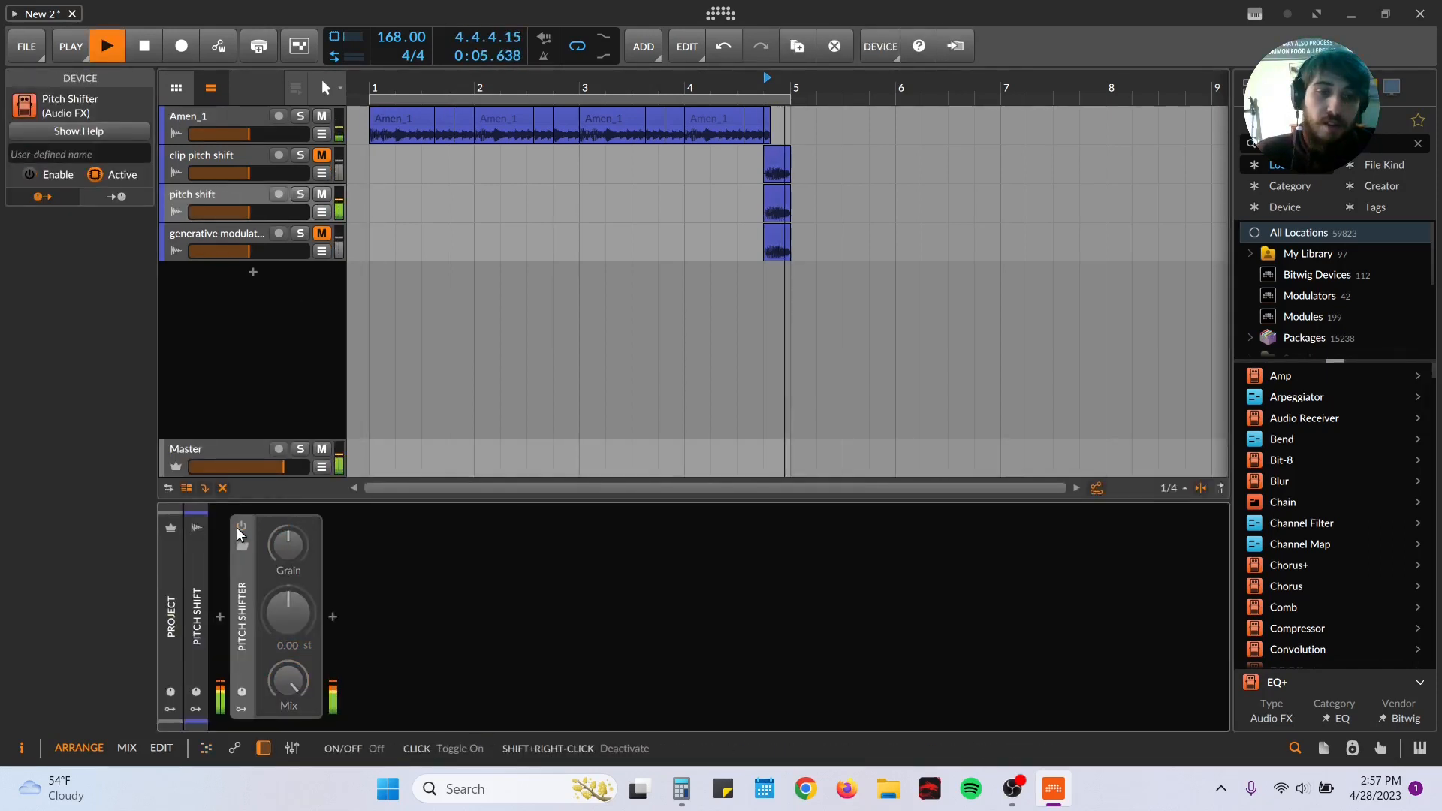
left_click(238, 527)
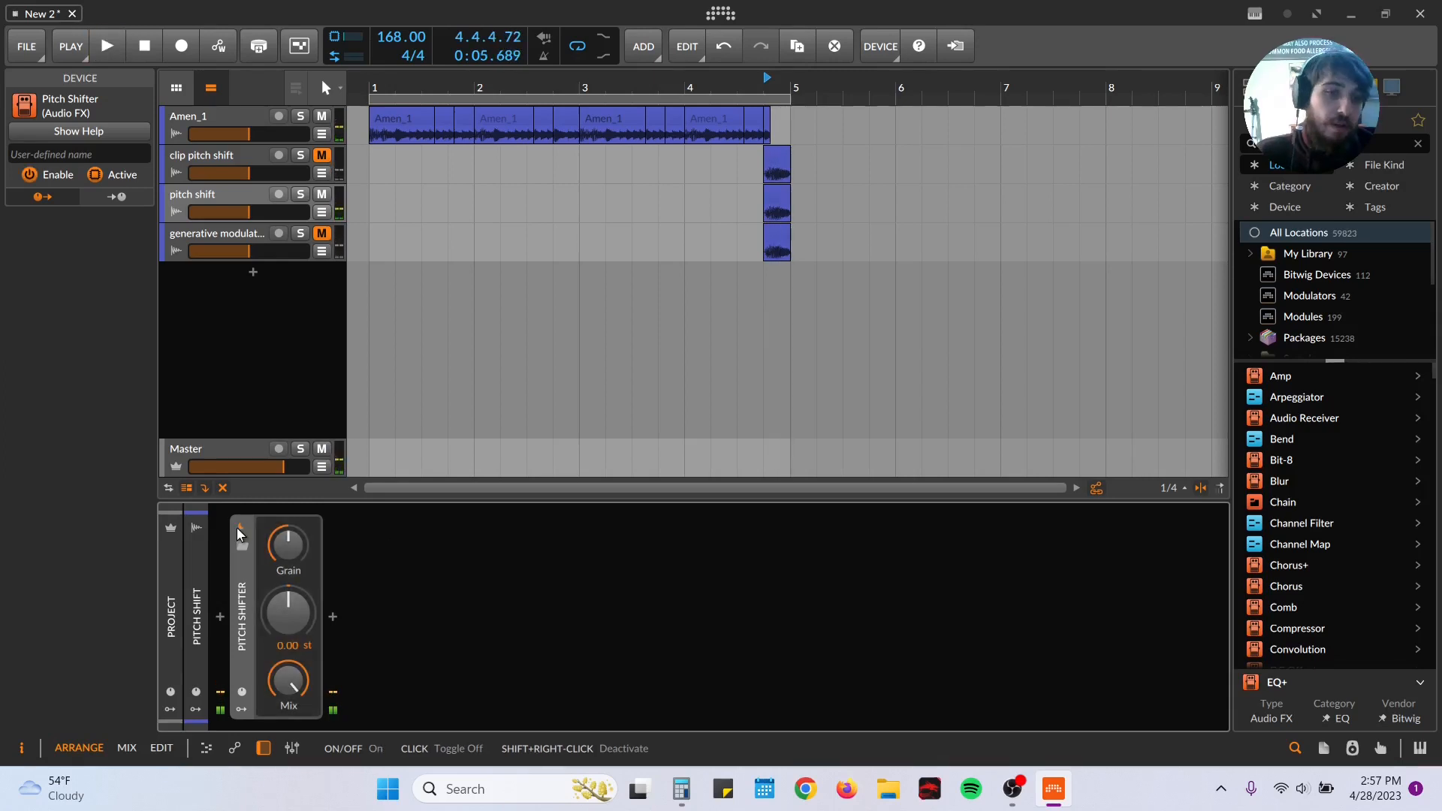
Step: Set the Pitch Shifter to 12.00 st with its mix fully dry and audition the slice
left_click_drag(296, 677, 296, 759)
left_click_drag(305, 605, 304, 526)
left_click_drag(292, 643, 294, 640)
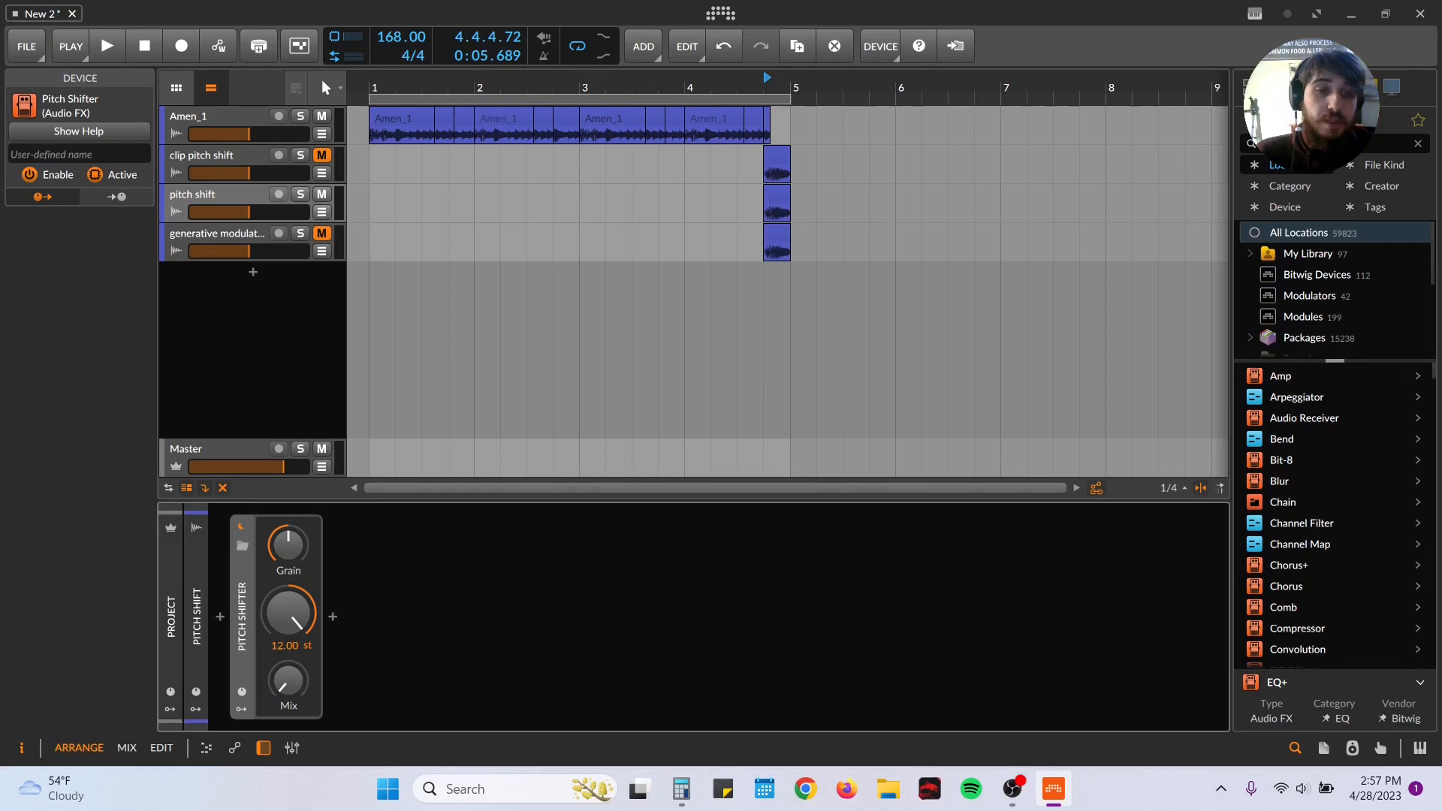
key("space")
Step: Raise the Pitch Shifter's mix to about 99.6% and audition the slice
key("space")
left_click_drag(283, 682, 284, 537)
key("space")
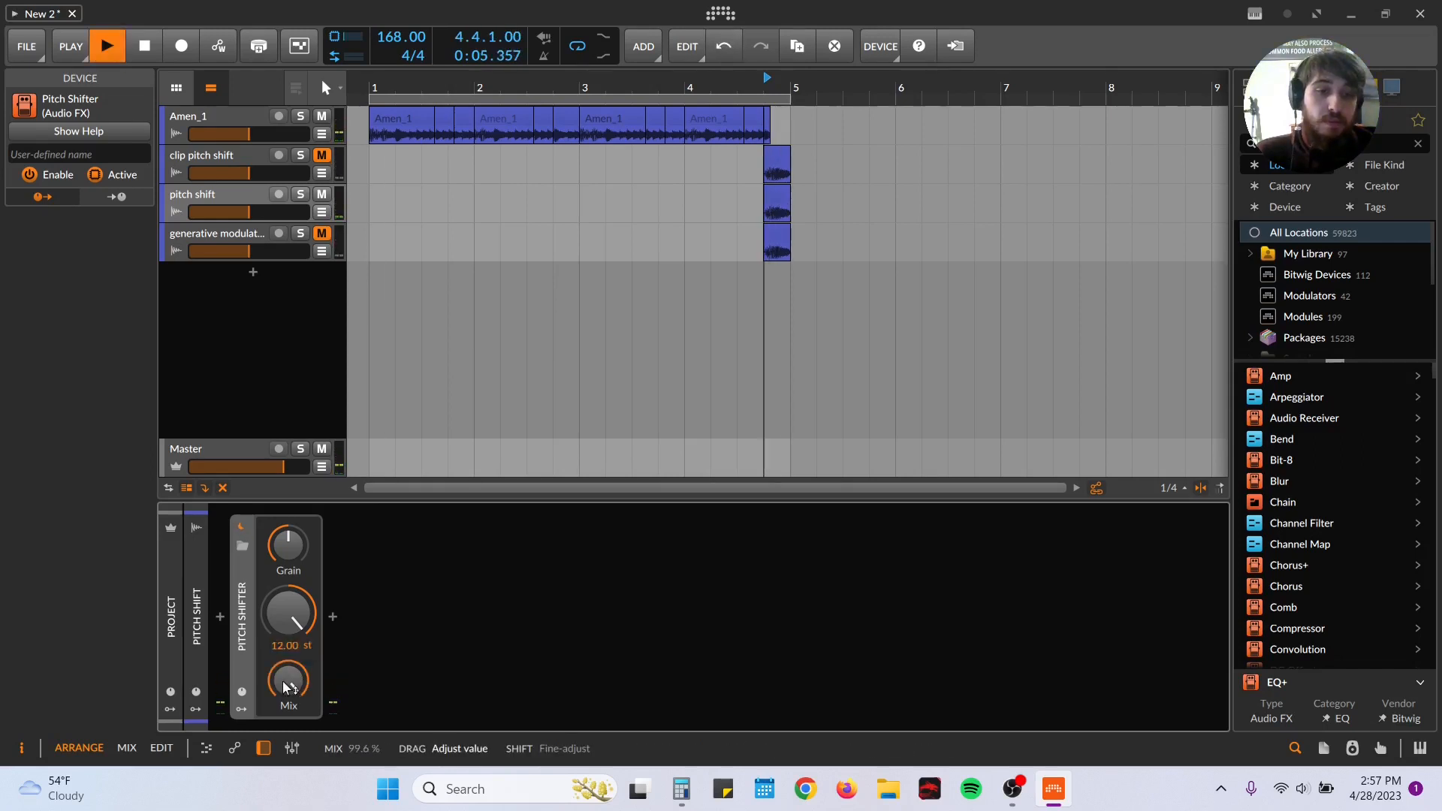
Step: Audition the slice repeatedly while bringing the Pitch Shifter's mix to 44.4% and its pitch to 0.00 st
key("space")
mouse_move(283, 680)
left_mouse_down()
mouse_move(282, 758)
mouse_move(288, 633)
mouse_move(288, 685)
left_mouse_up()
key("space")
key("space")
key("space")
key("space")
key("space")
key("space")
key("space")
key("space")
key("space")
key("space")
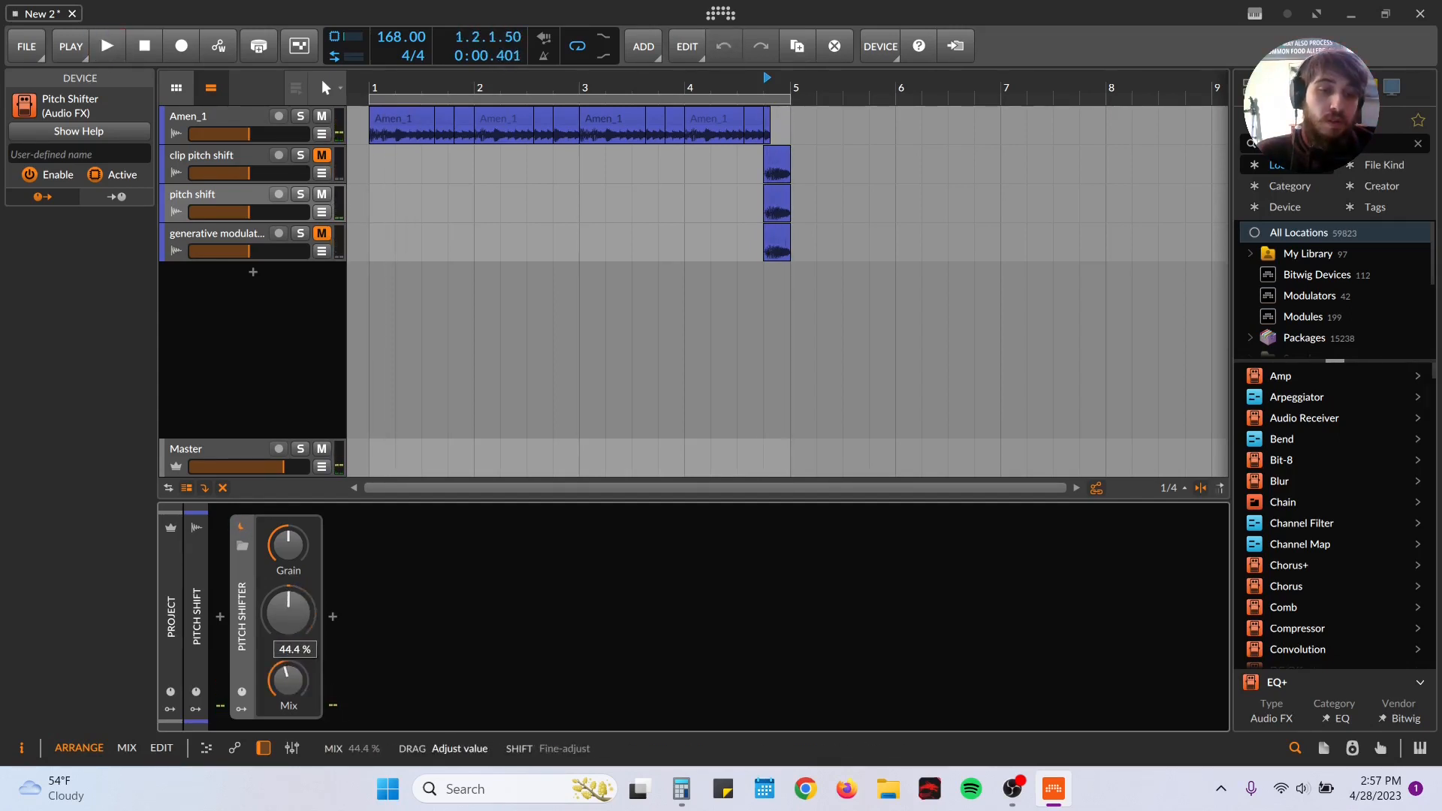
Step: Shift the pitch to -4.61 st, audition the slice repeatedly and lower the grain rate to 2.56 Hz
key("space")
mouse_move(286, 605)
left_mouse_down()
mouse_move(285, 530)
mouse_move(286, 643)
mouse_move(285, 531)
mouse_move(285, 608)
left_mouse_up()
key("space")
key("space")
key("space")
key("space")
key("space")
key("space")
key("space")
key("space")
key("space")
key("space")
key("space")
key("space")
left_click_drag(290, 525, 293, 628)
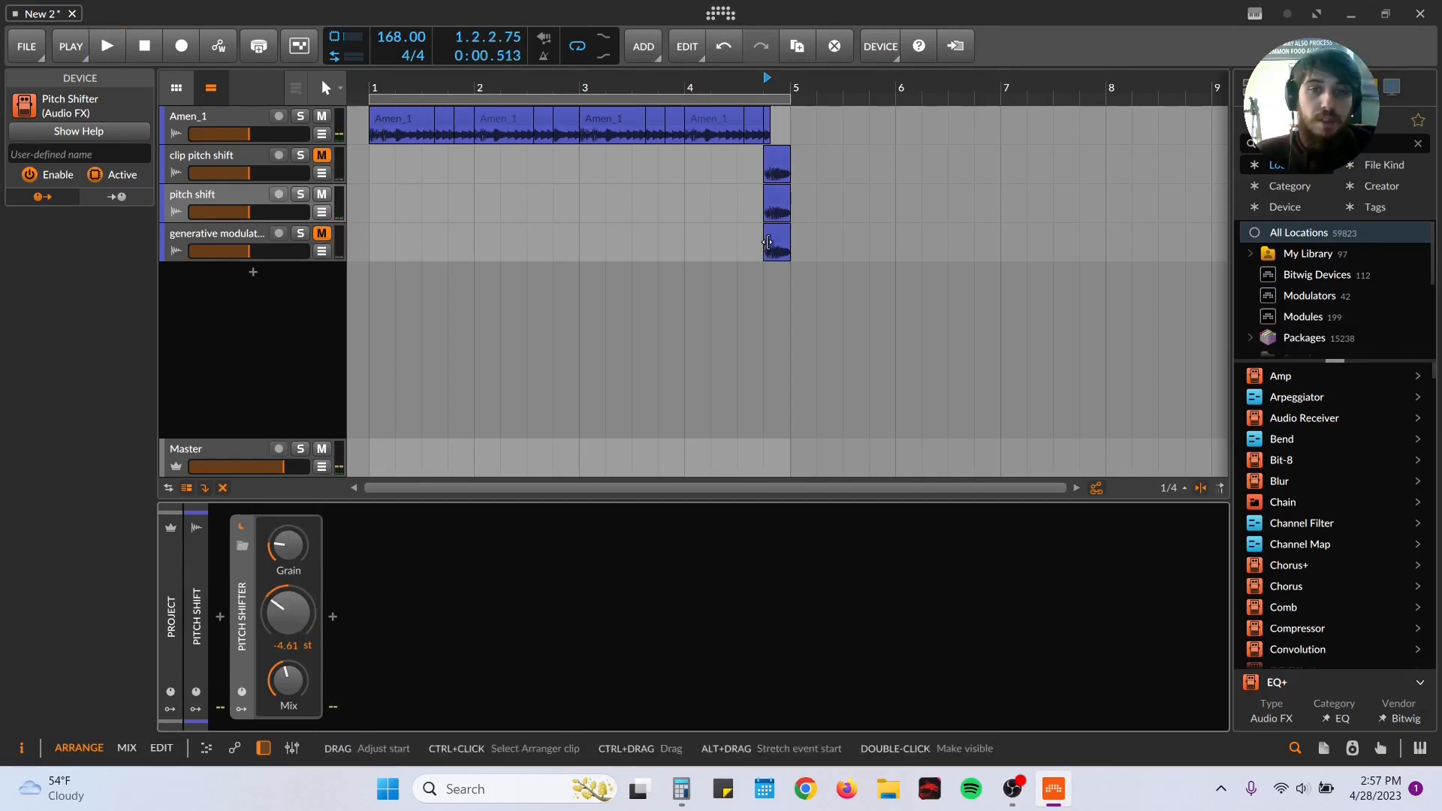
Step: Set the Pitch Shifter's pitch to 12.00 st with the mix fully wet and play the slice from 4.4.1
left_click(769, 279)
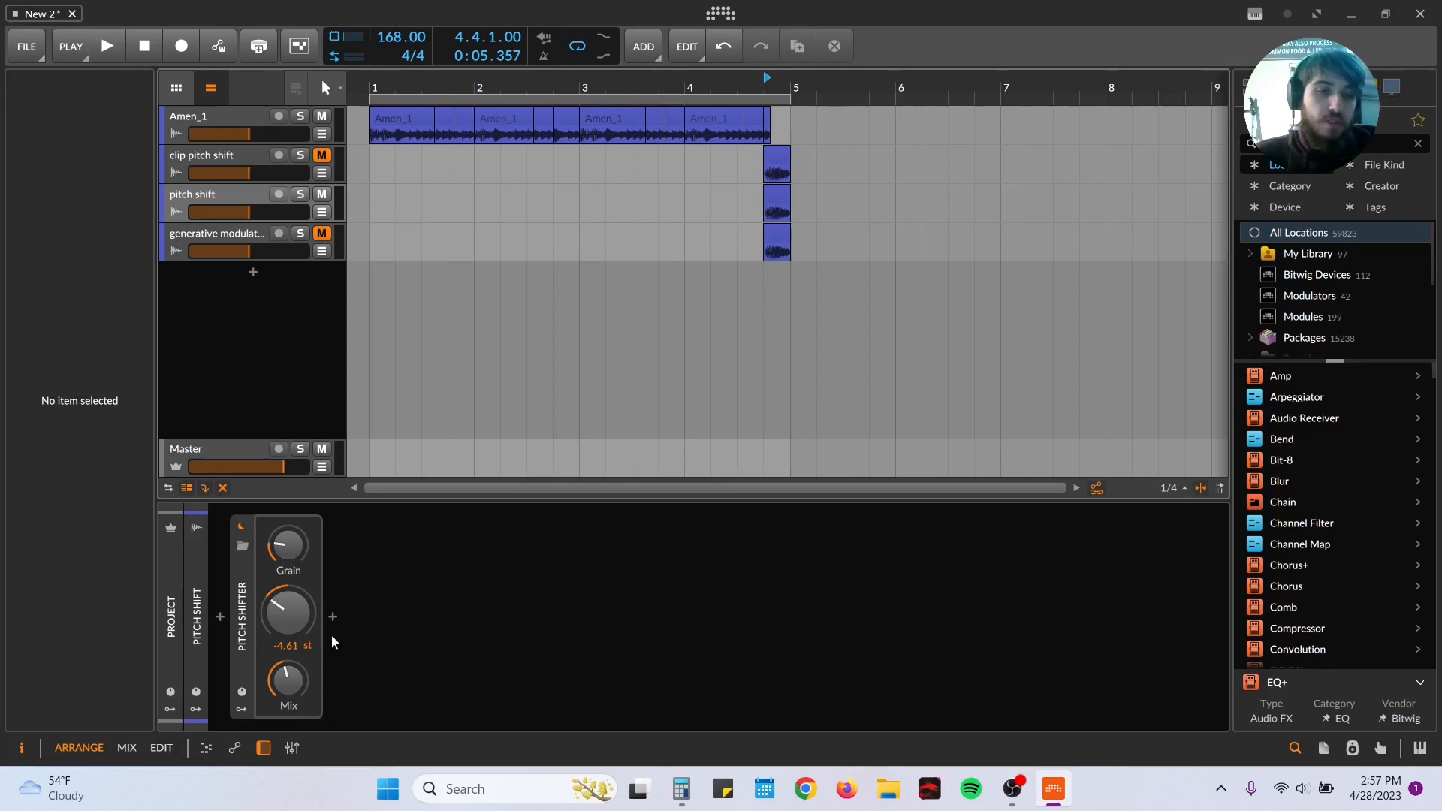
double_click(299, 615)
left_click_drag(291, 692, 290, 600)
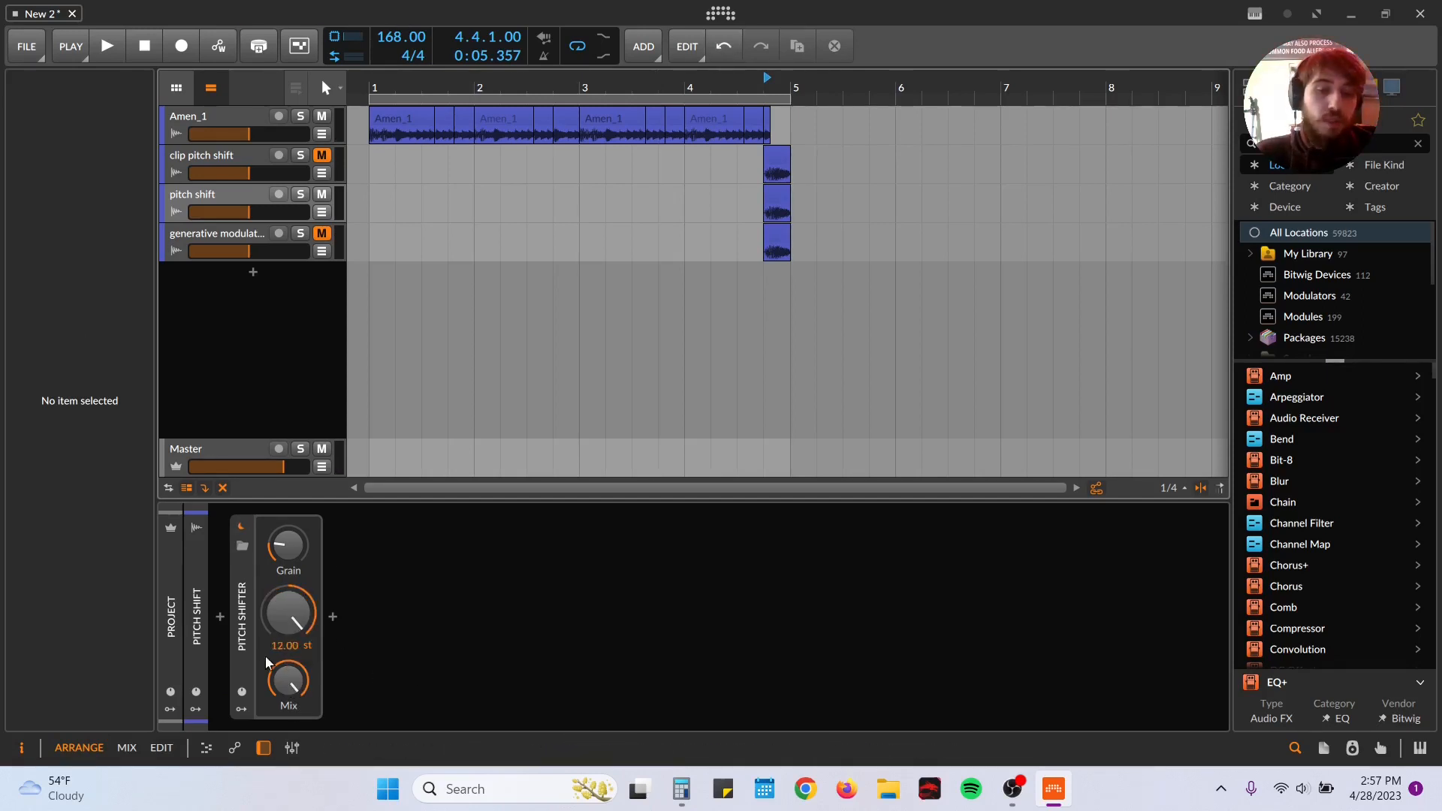
key("space")
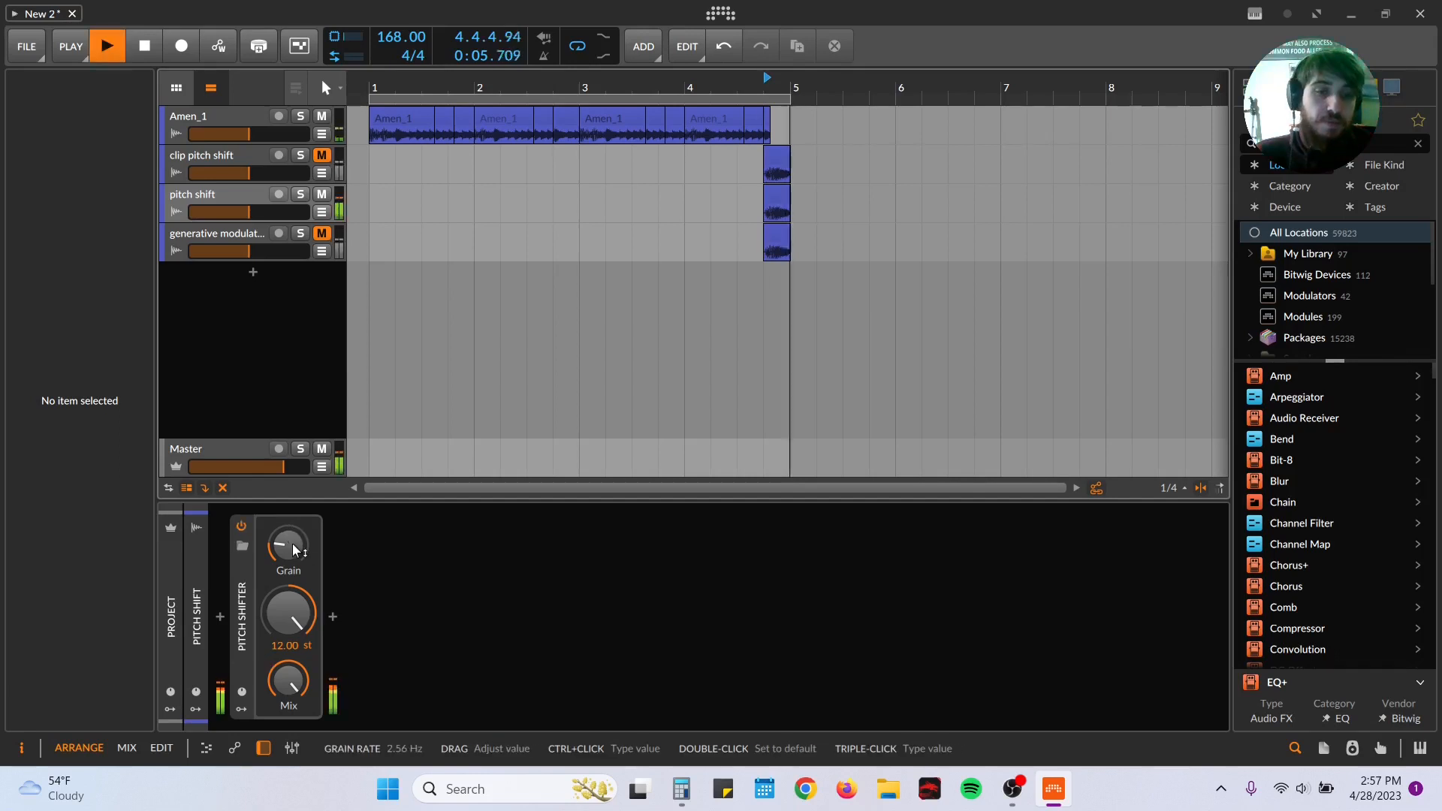
Step: Raise the Pitch Shifter's grain rate above its midpoint and audition the slice repeatedly
left_click_drag(293, 550, 293, 521)
key("space")
key("space")
key("space")
key("space")
key("space")
key("space")
key("space")
key("space")
key("space")
key("space")
key("space")
key("space")
key("space")
key("space")
key("space")
key("space")
key("space")
key("space")
key("space")
key("space")
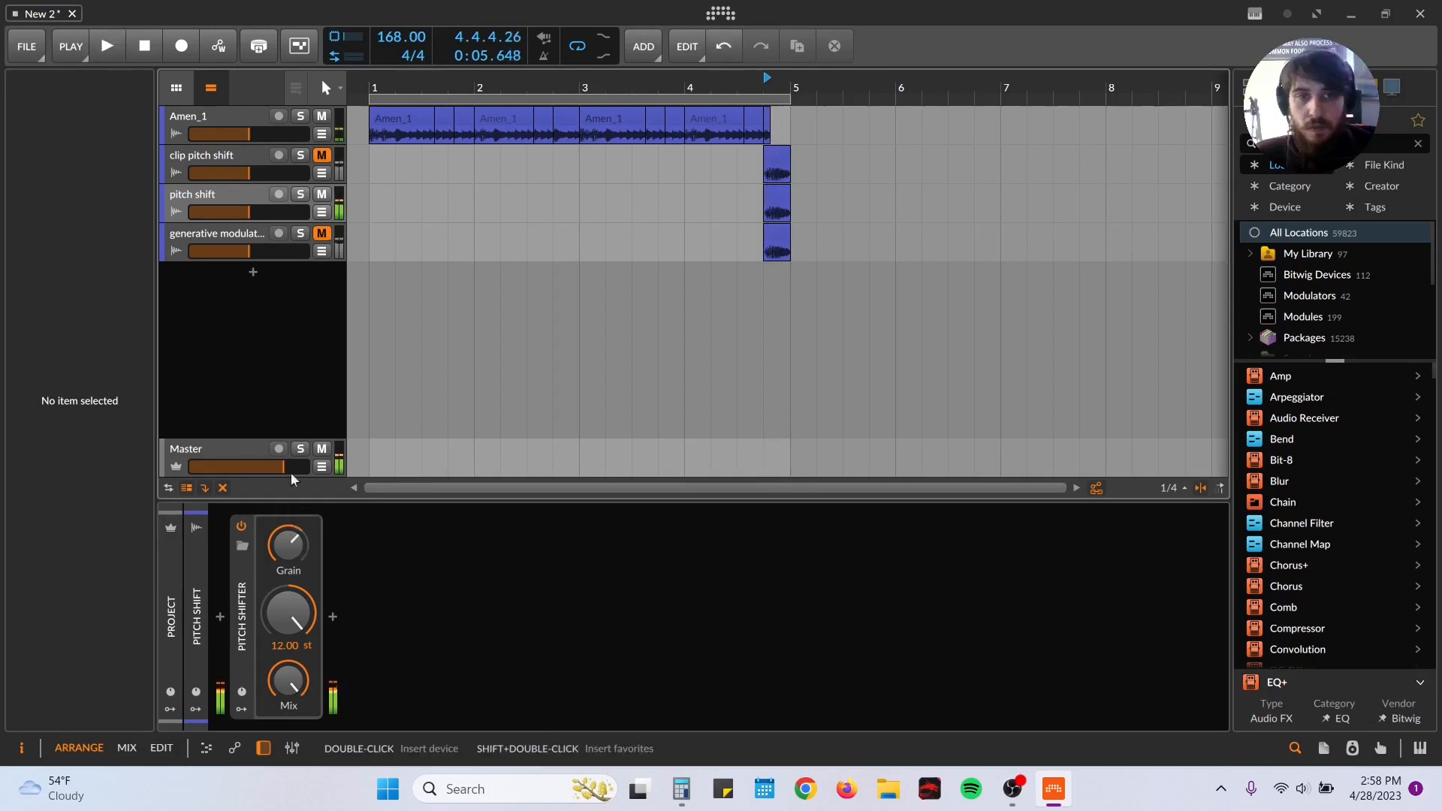
Step: Automate the Pitch Shifter's Grain on the pitch shift track with a ramp falling across the slice to 2.24 Hz at 5.1.1
left_click(321, 212)
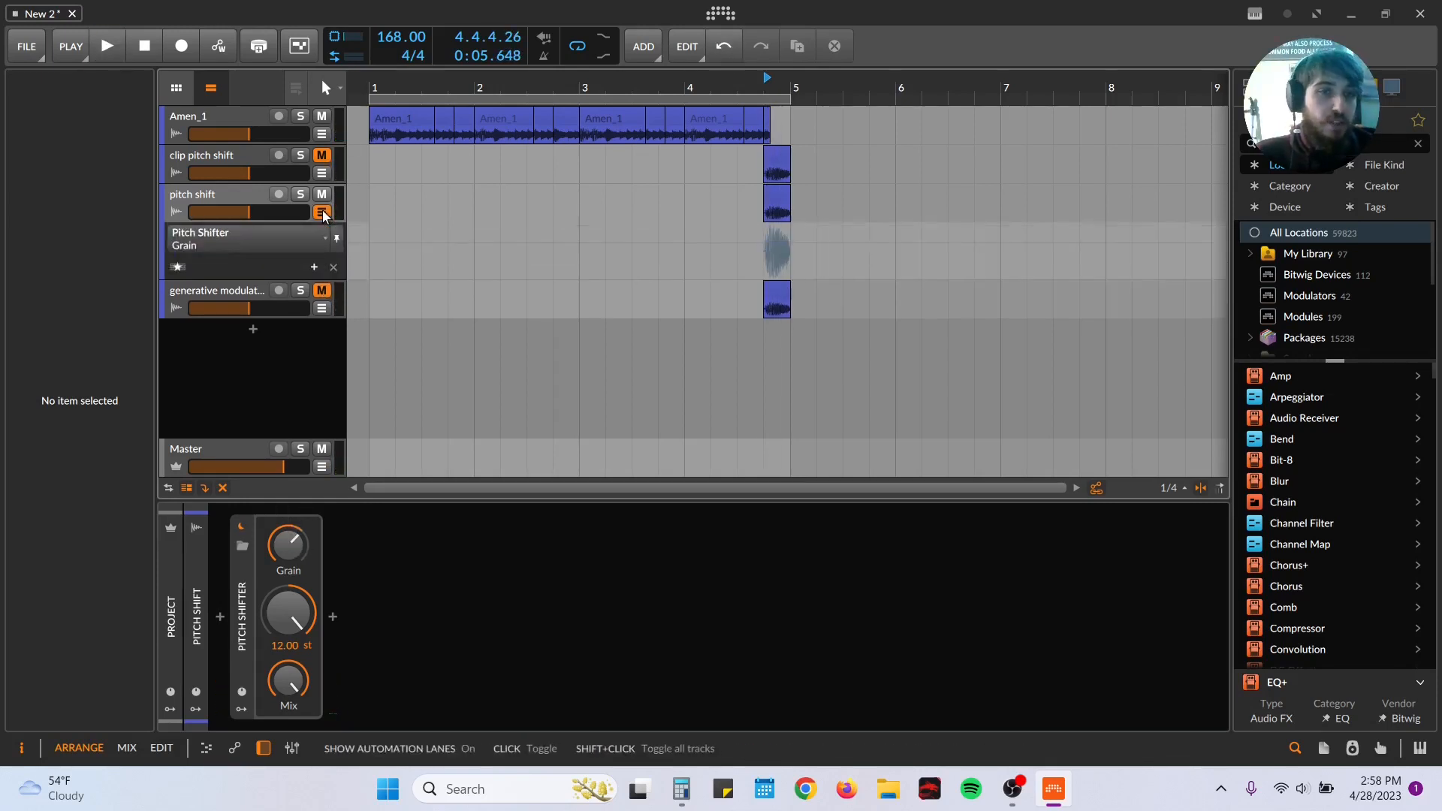
left_click(778, 259)
mouse_move(778, 259)
left_mouse_down()
mouse_move(790, 232)
mouse_move(792, 247)
left_mouse_up()
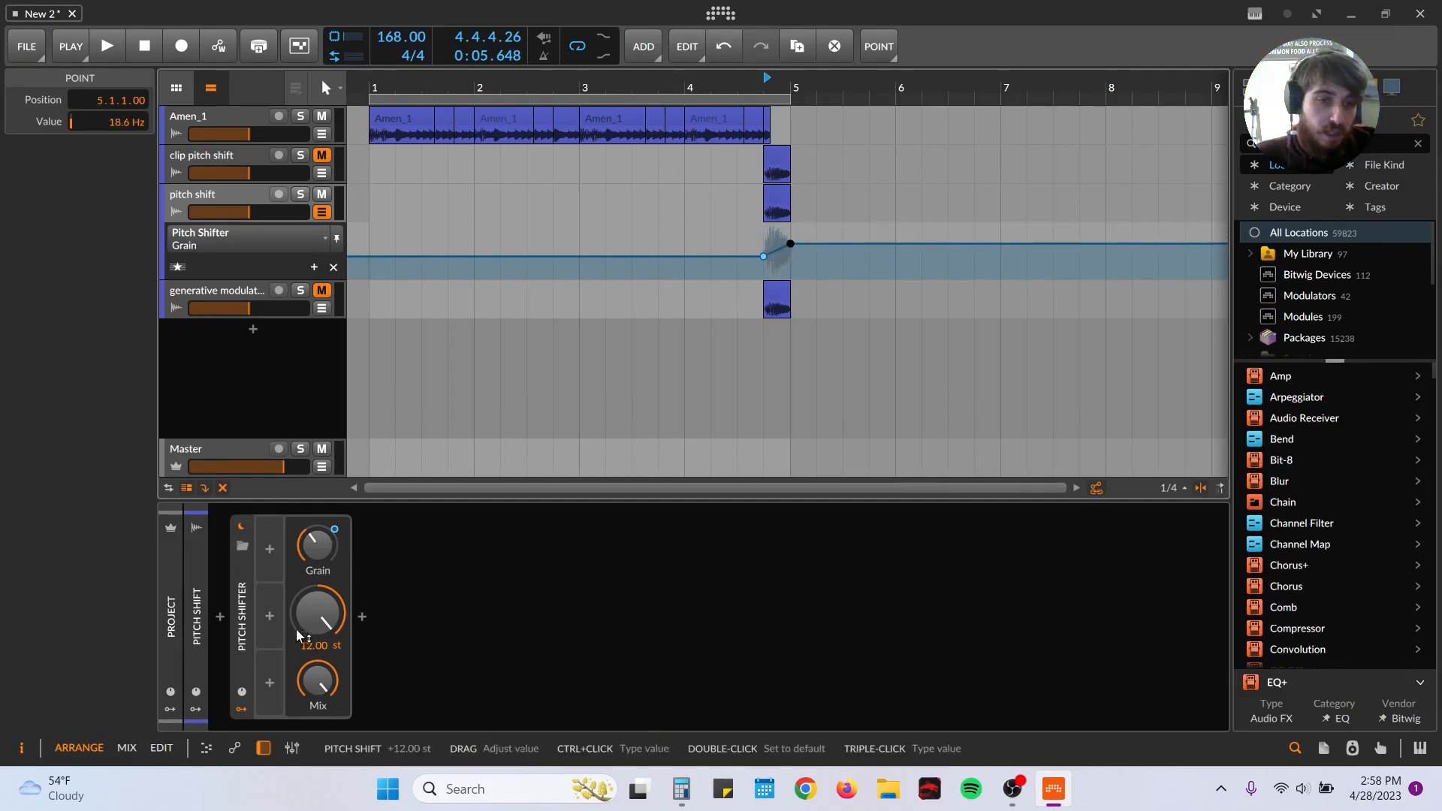
left_click(240, 710)
left_click(241, 710)
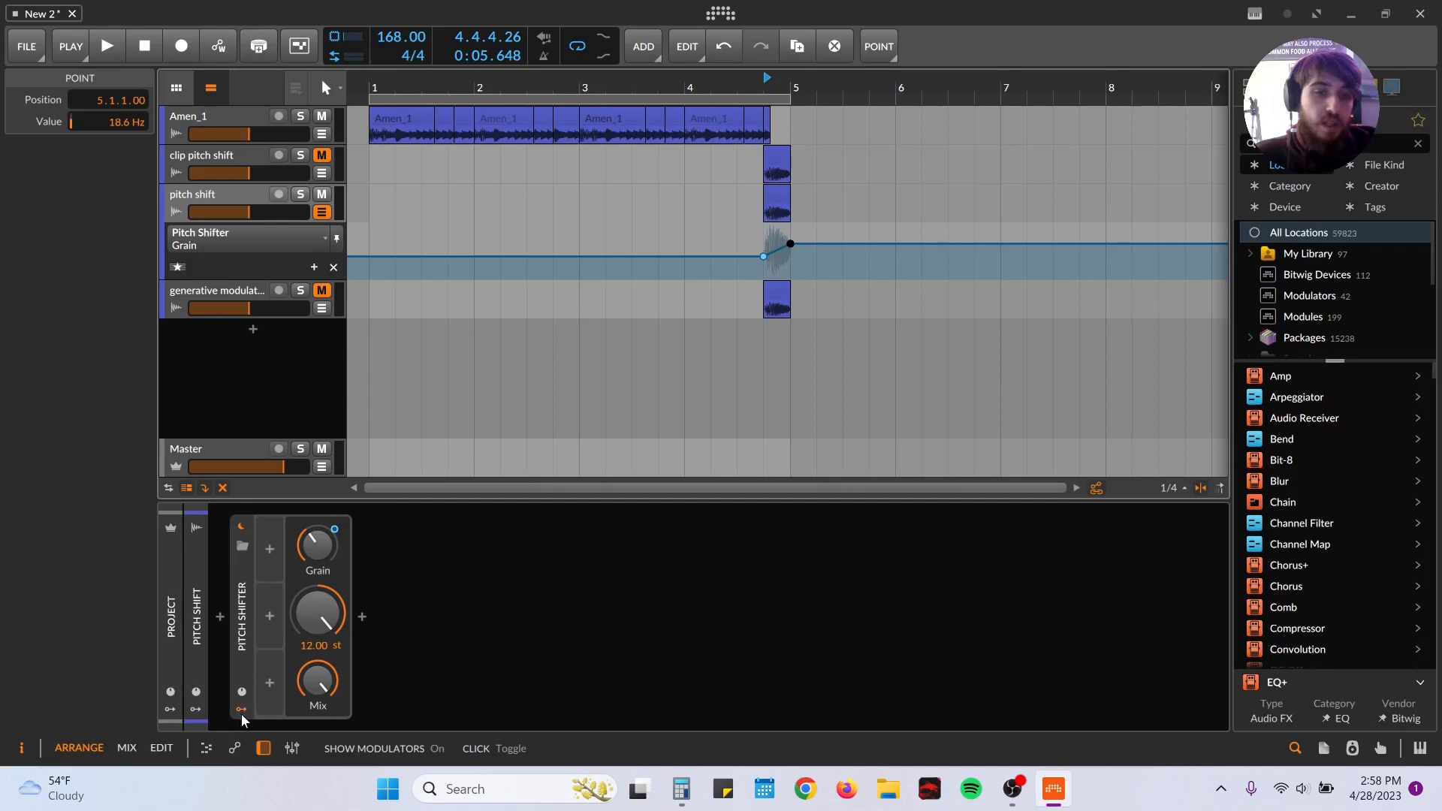
left_click_drag(763, 256, 763, 232)
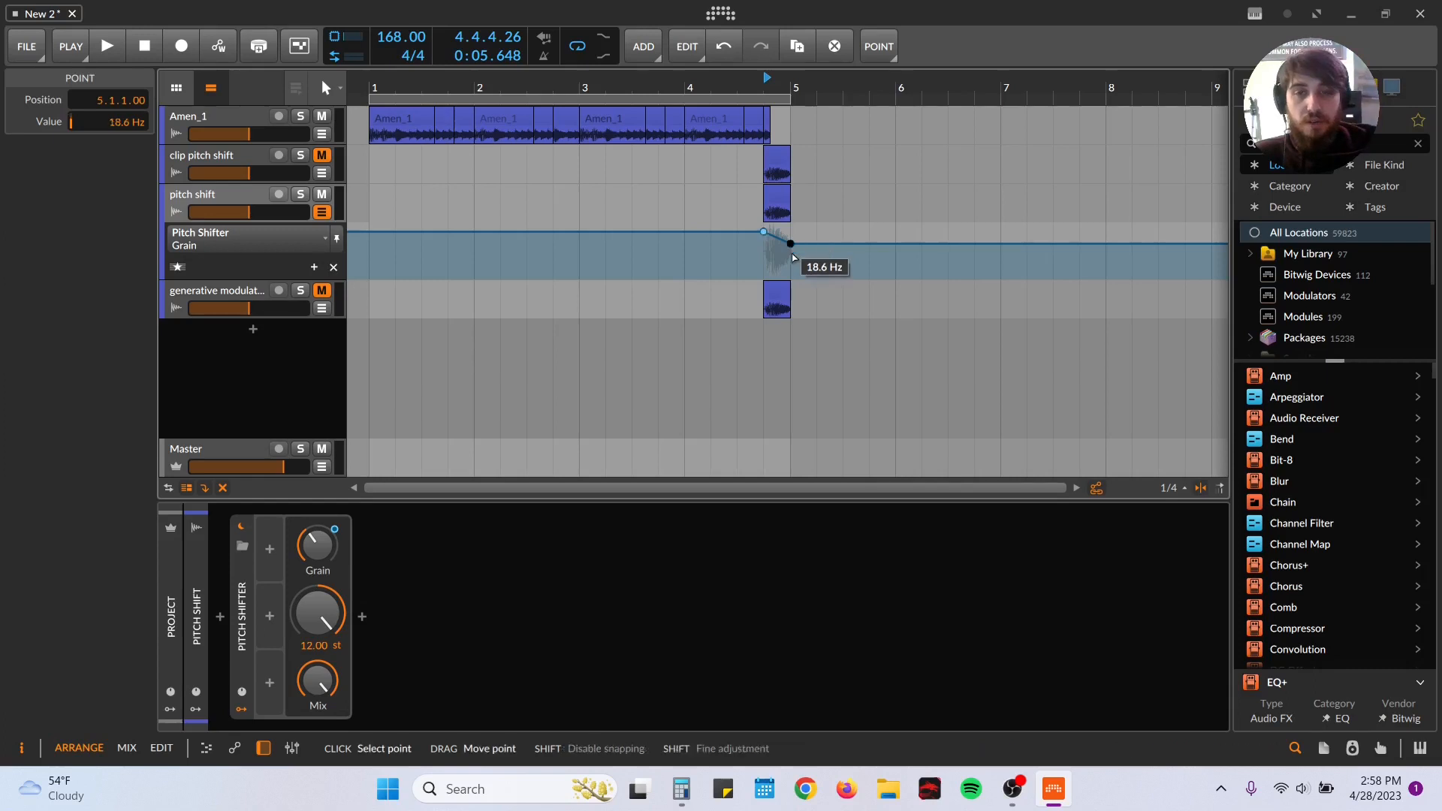
mouse_move(791, 248)
left_mouse_down()
mouse_move(809, 259)
mouse_move(791, 266)
left_mouse_up()
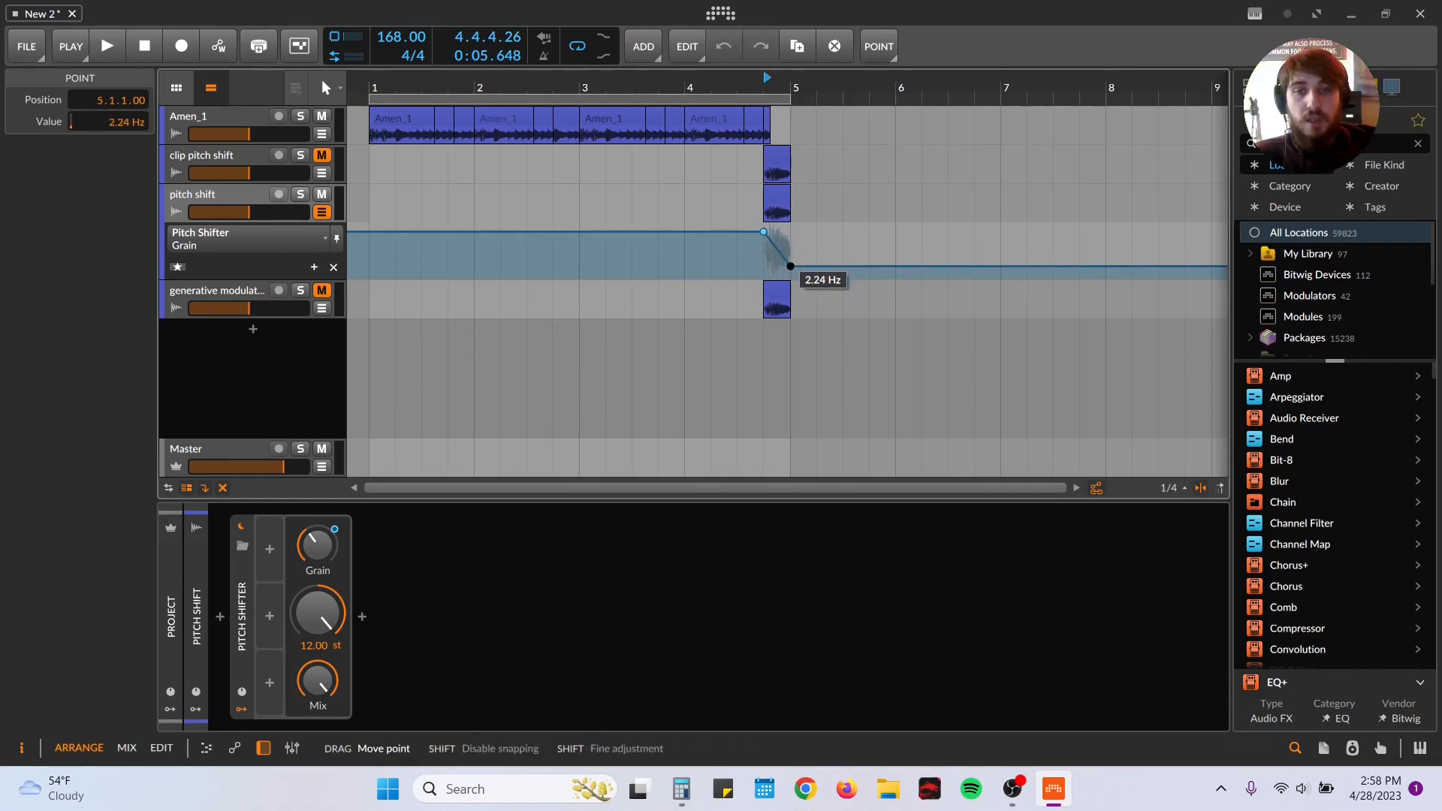
Step: Automate the Pitch Shifter's Pitch with a ramp falling from a high point at 4.4.1 to about -6 st at 4.4.4
left_click(321, 589)
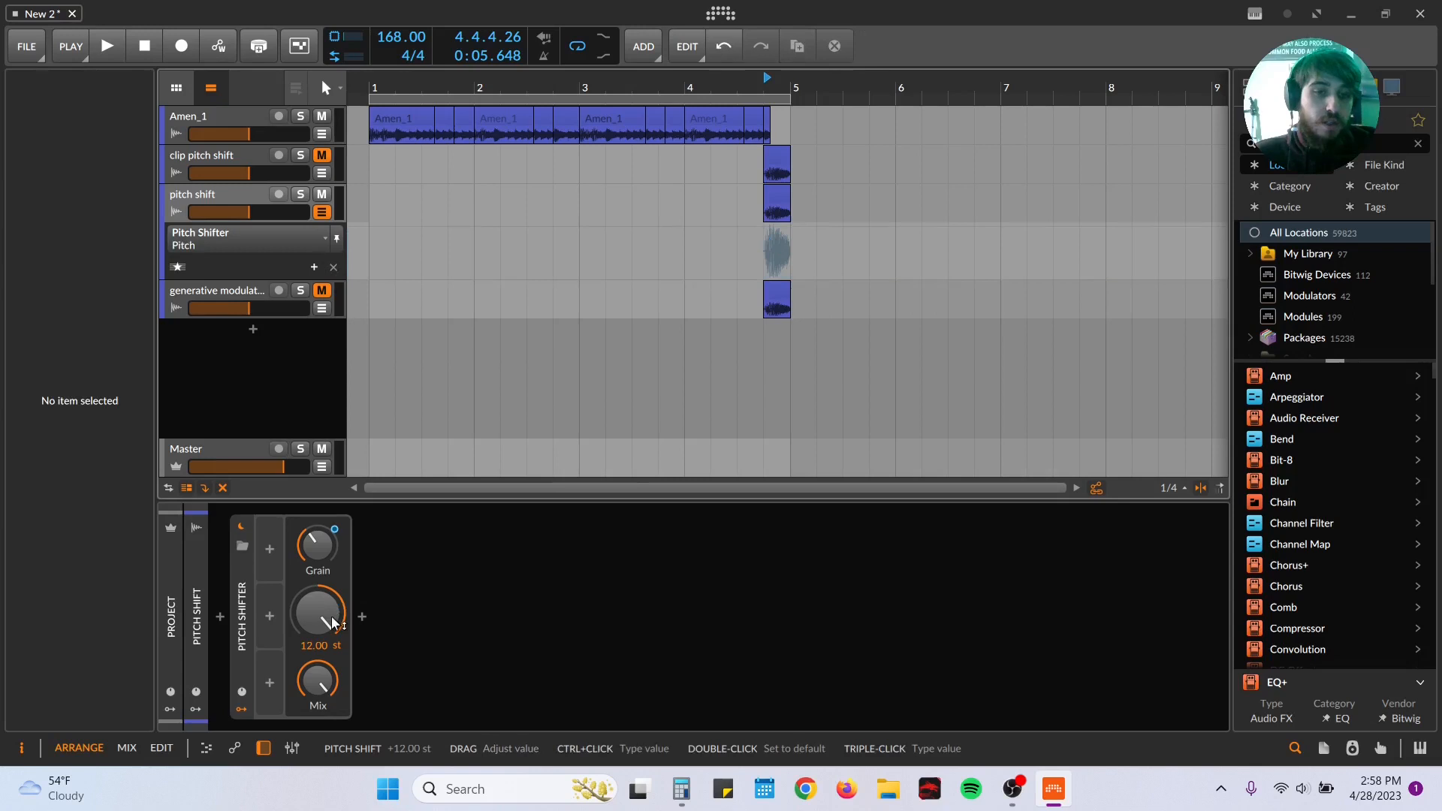
left_click(762, 229)
left_click_drag(776, 235, 816, 266)
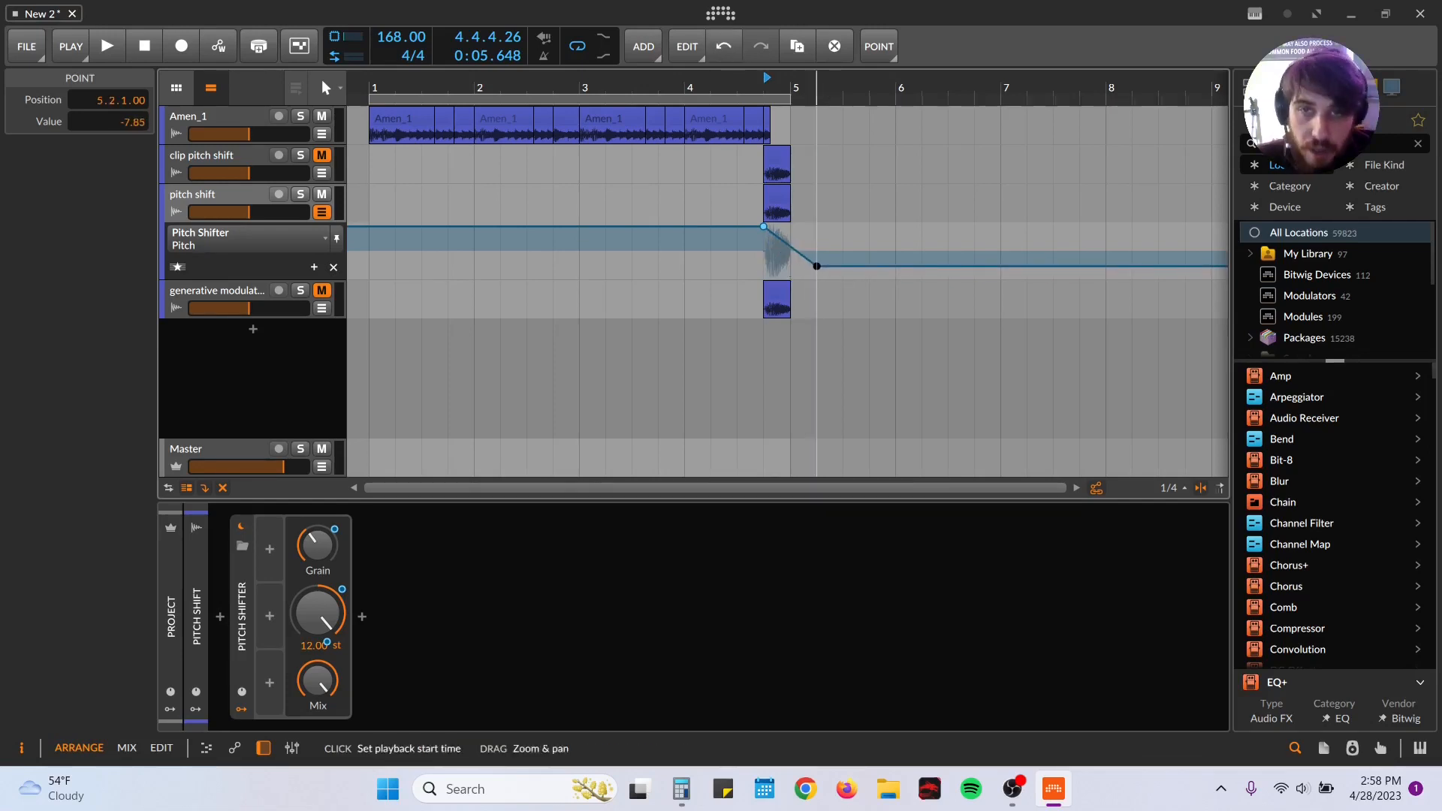
left_click_drag(822, 91, 829, 225)
mouse_move(841, 275)
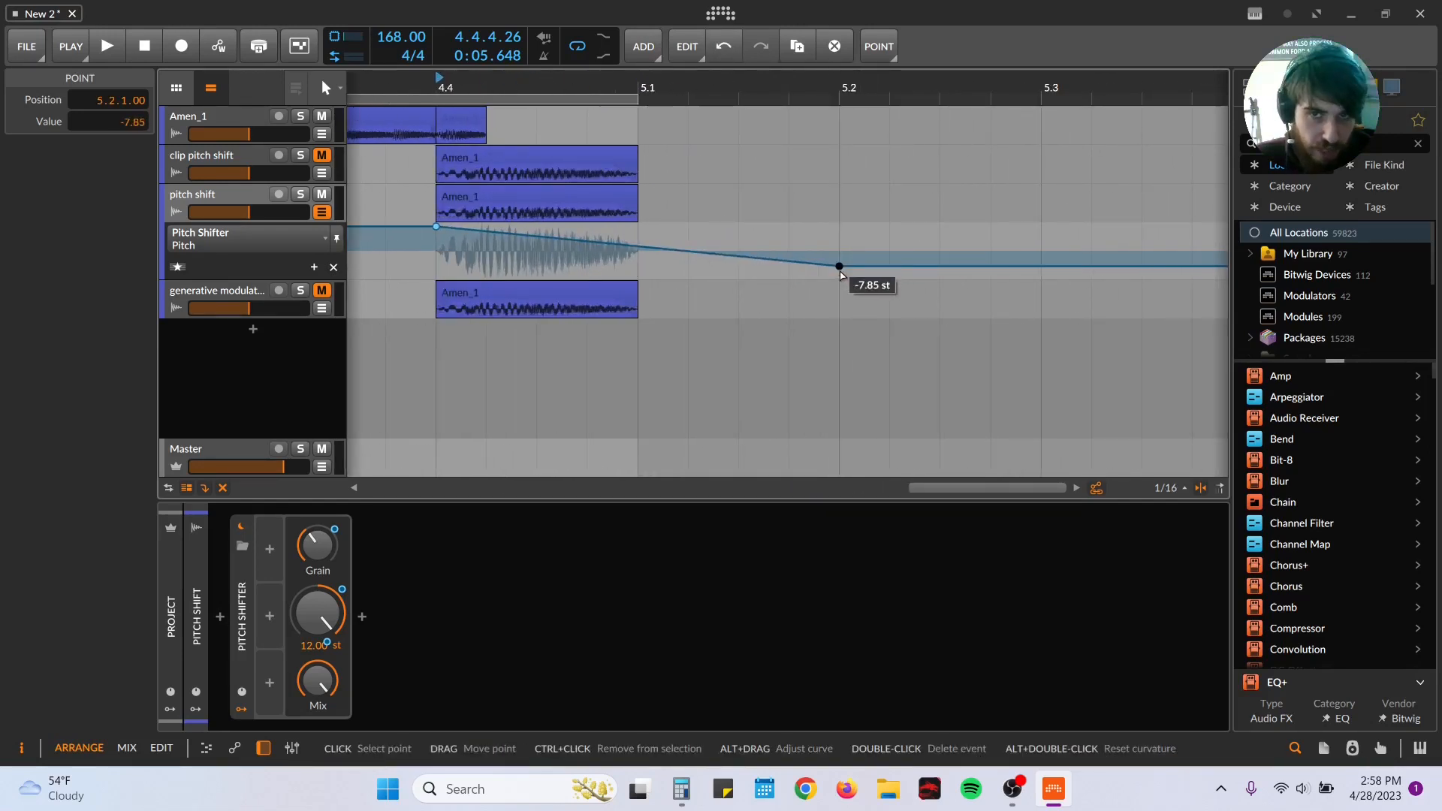
left_click_drag(841, 275, 586, 262)
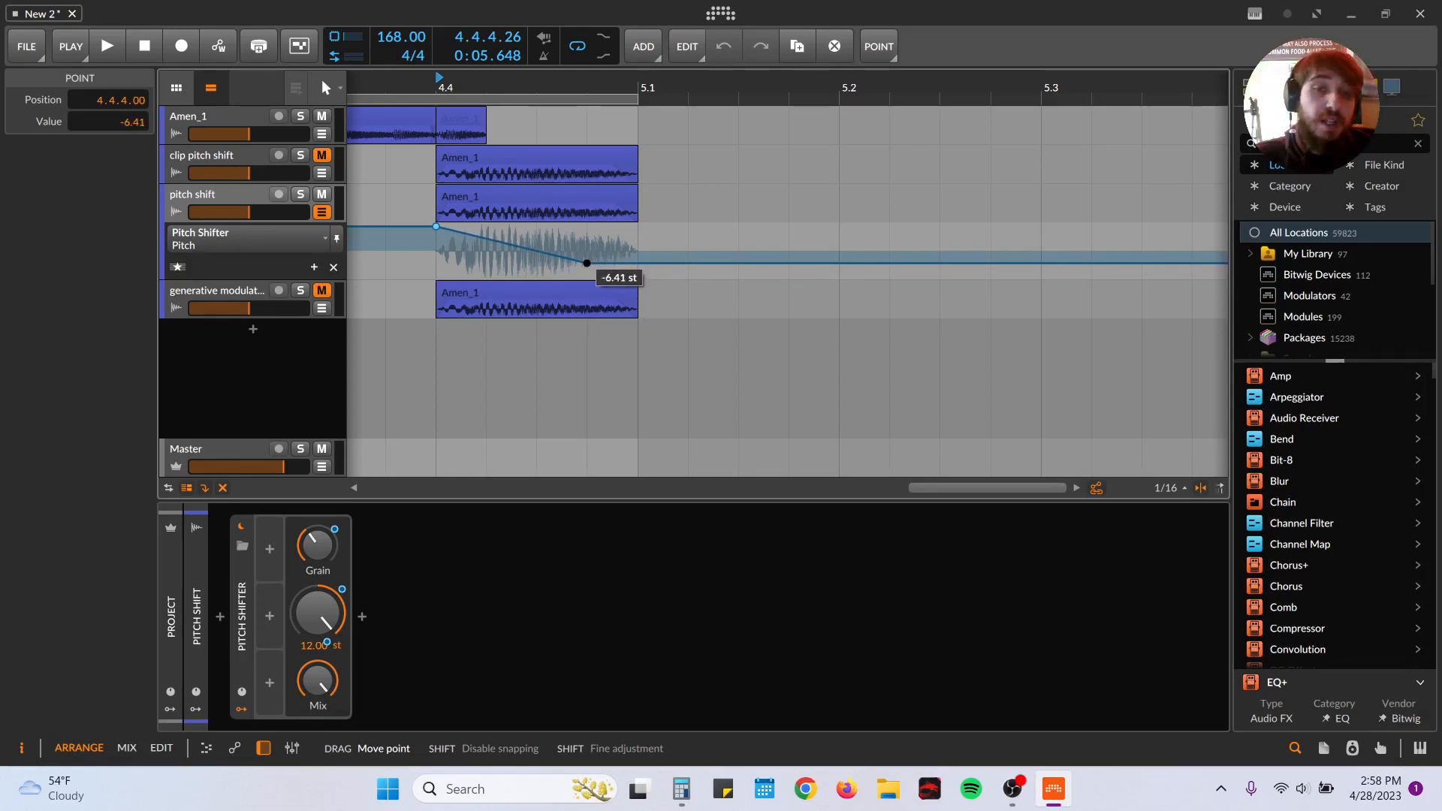
left_click_drag(586, 263, 586, 262)
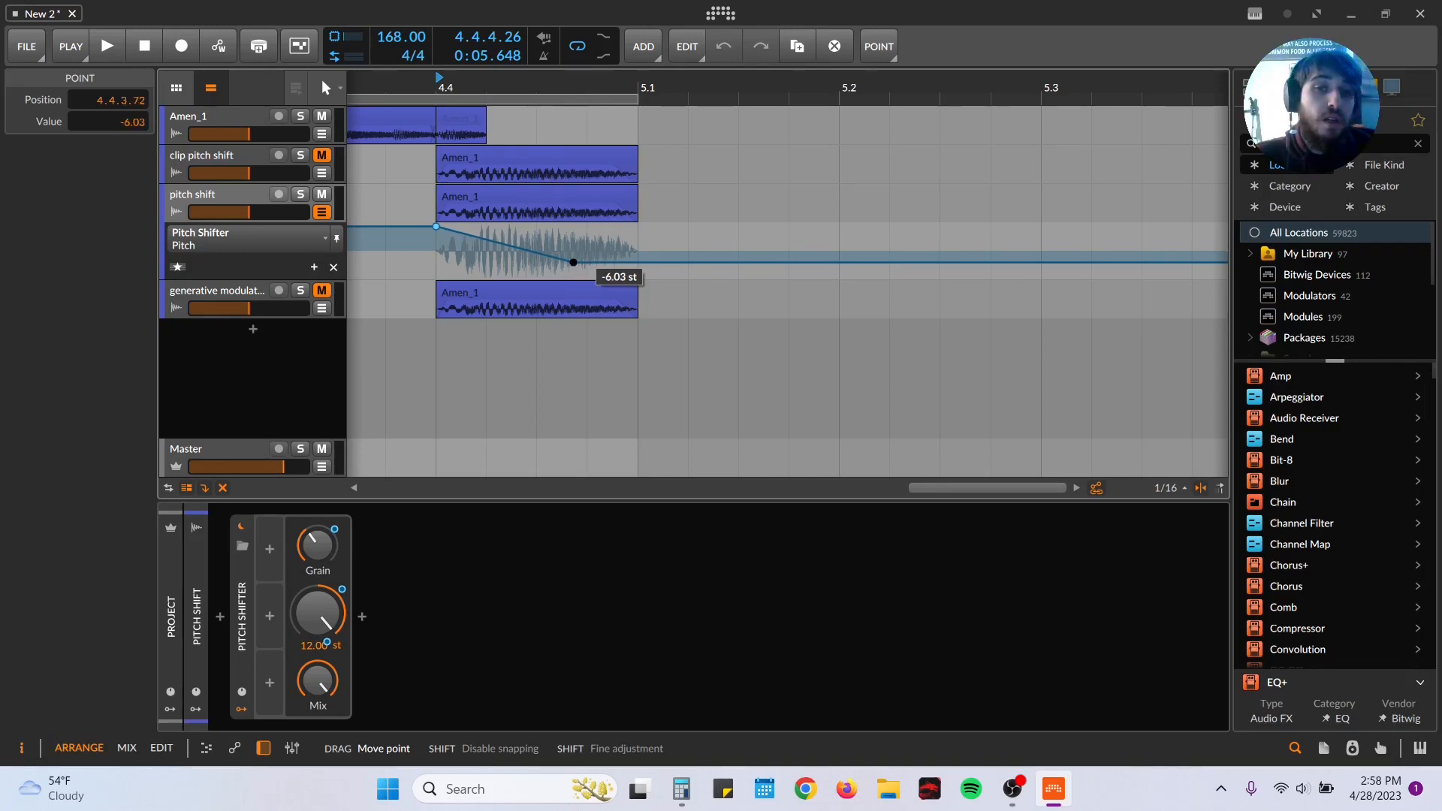
left_click_drag(587, 262, 587, 262)
Step: Audition the slice from 4.4.1 with the Grain and Pitch automation applied
left_click(429, 265)
key("space")
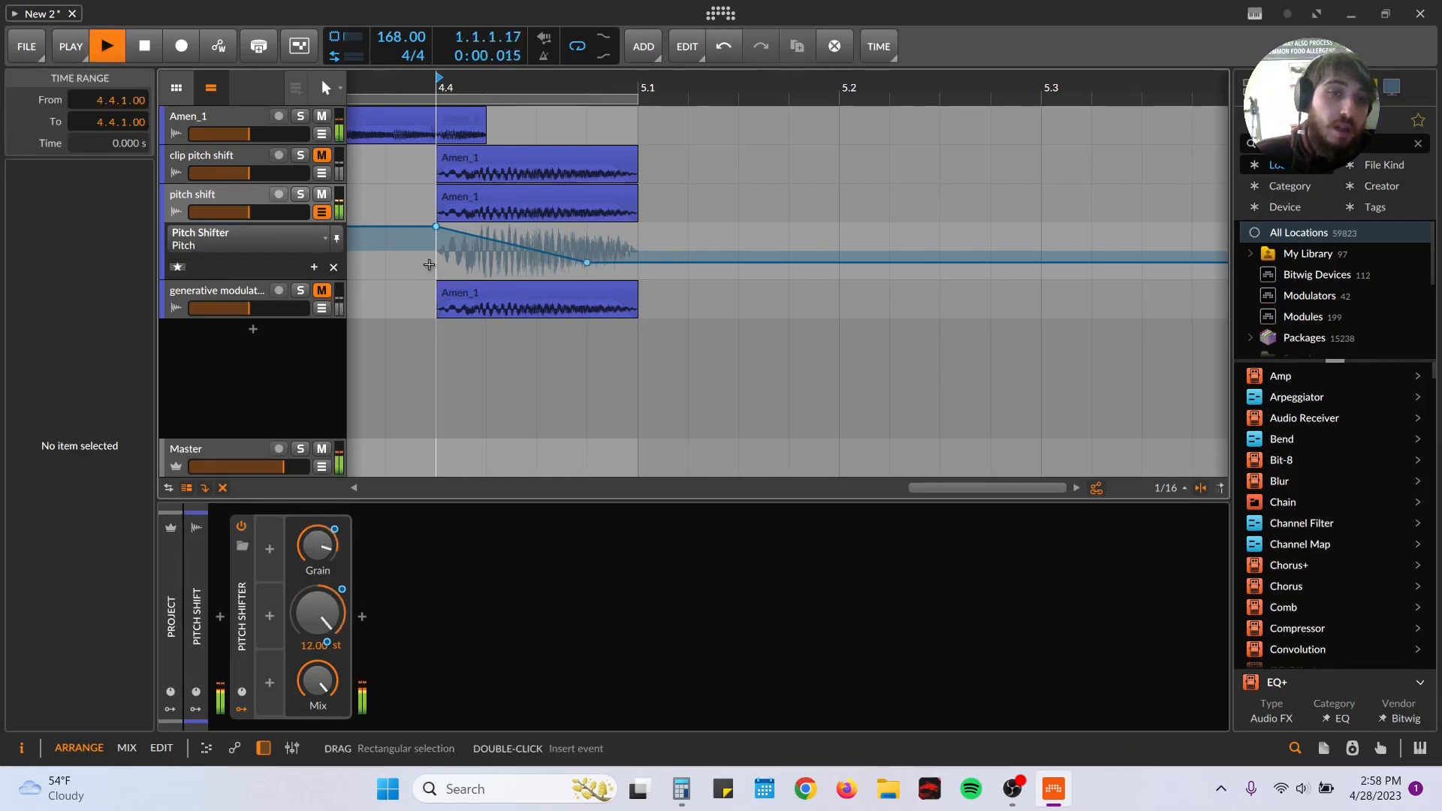
key("space")
key("space")
key("space")
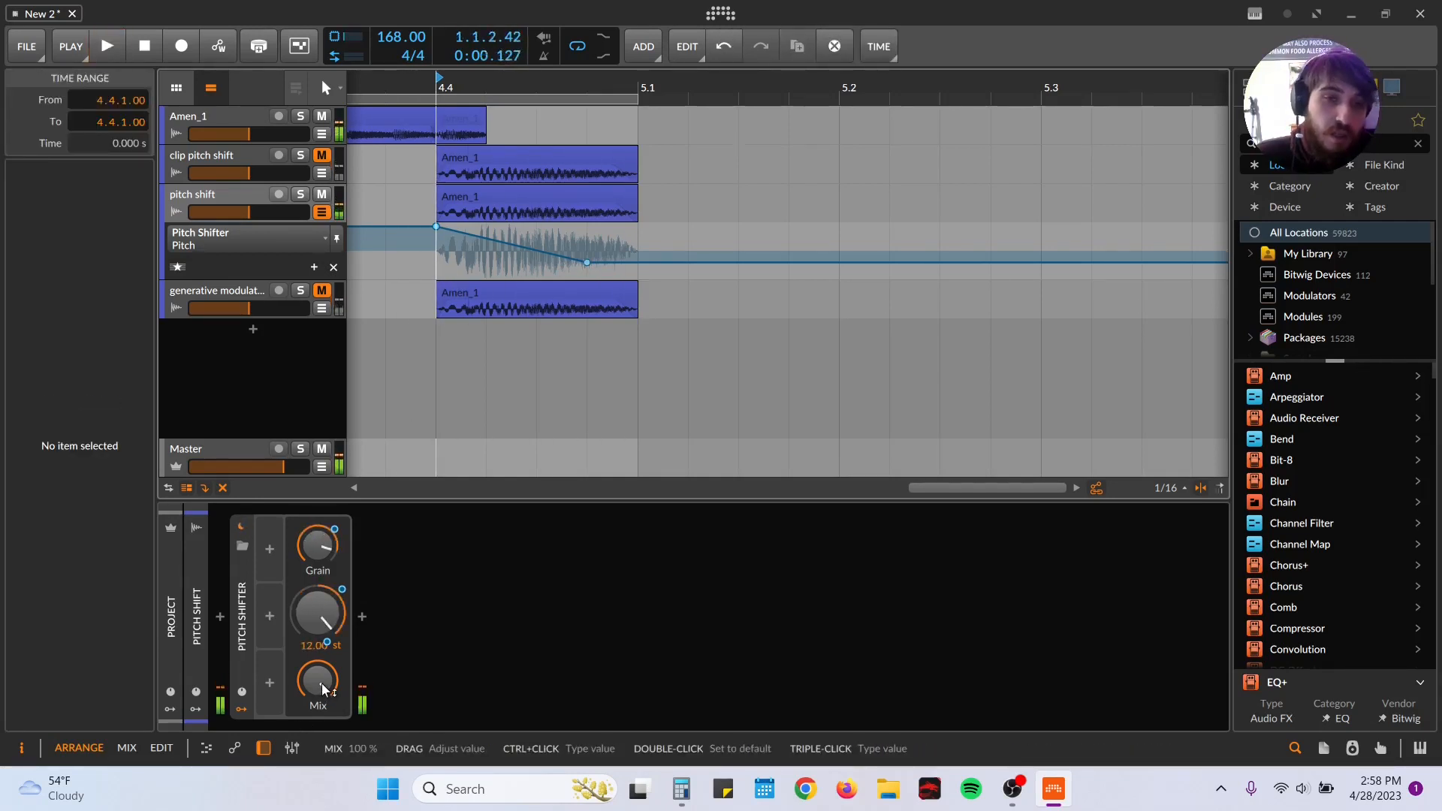
Step: Hide the track's automation lane and lower the Pitch Shifter's mix to 0.00% while auditioning the slice
left_click(321, 212)
left_click_drag(318, 679, 317, 710)
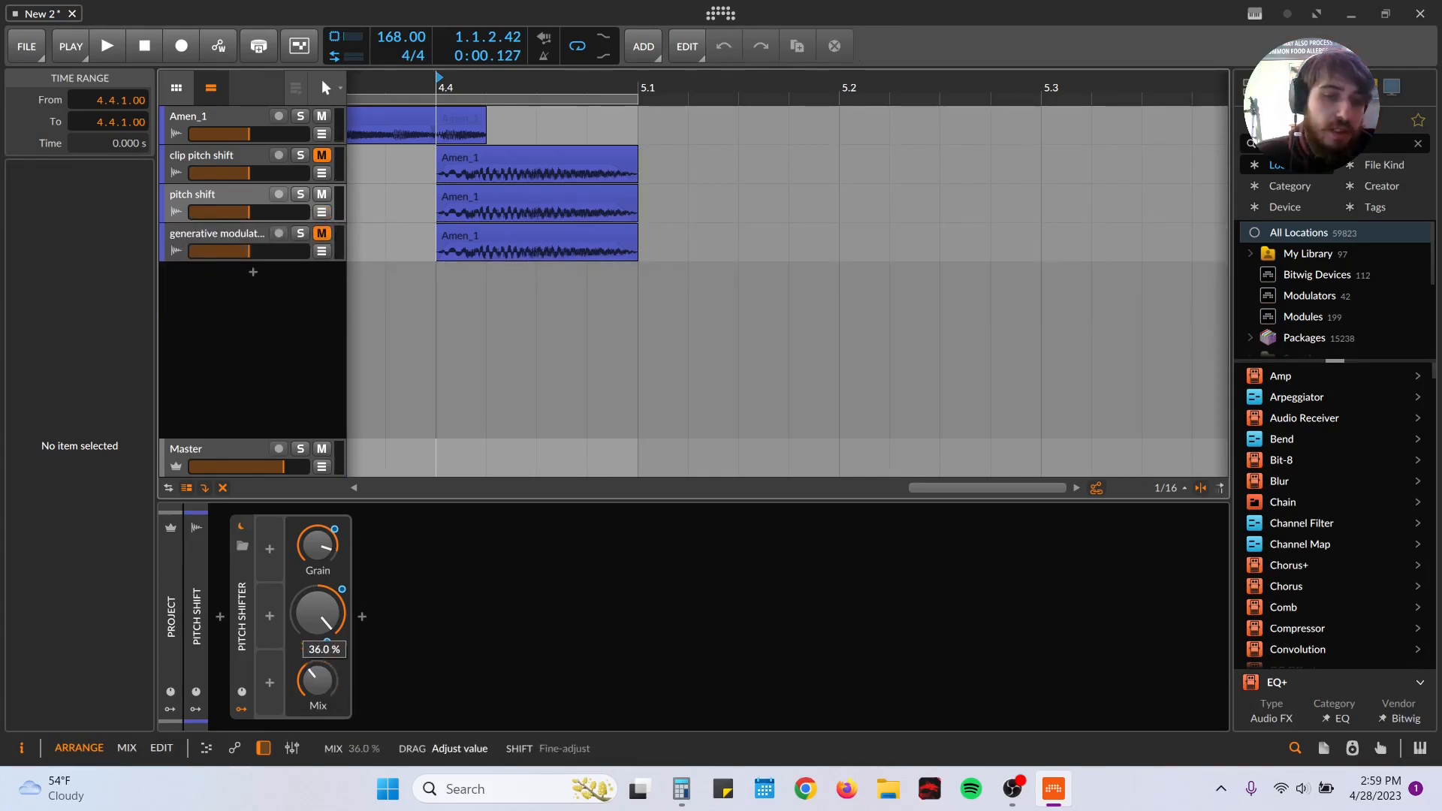
key("space")
mouse_move(335, 684)
left_mouse_down()
mouse_move(335, 644)
mouse_move(336, 710)
left_mouse_up()
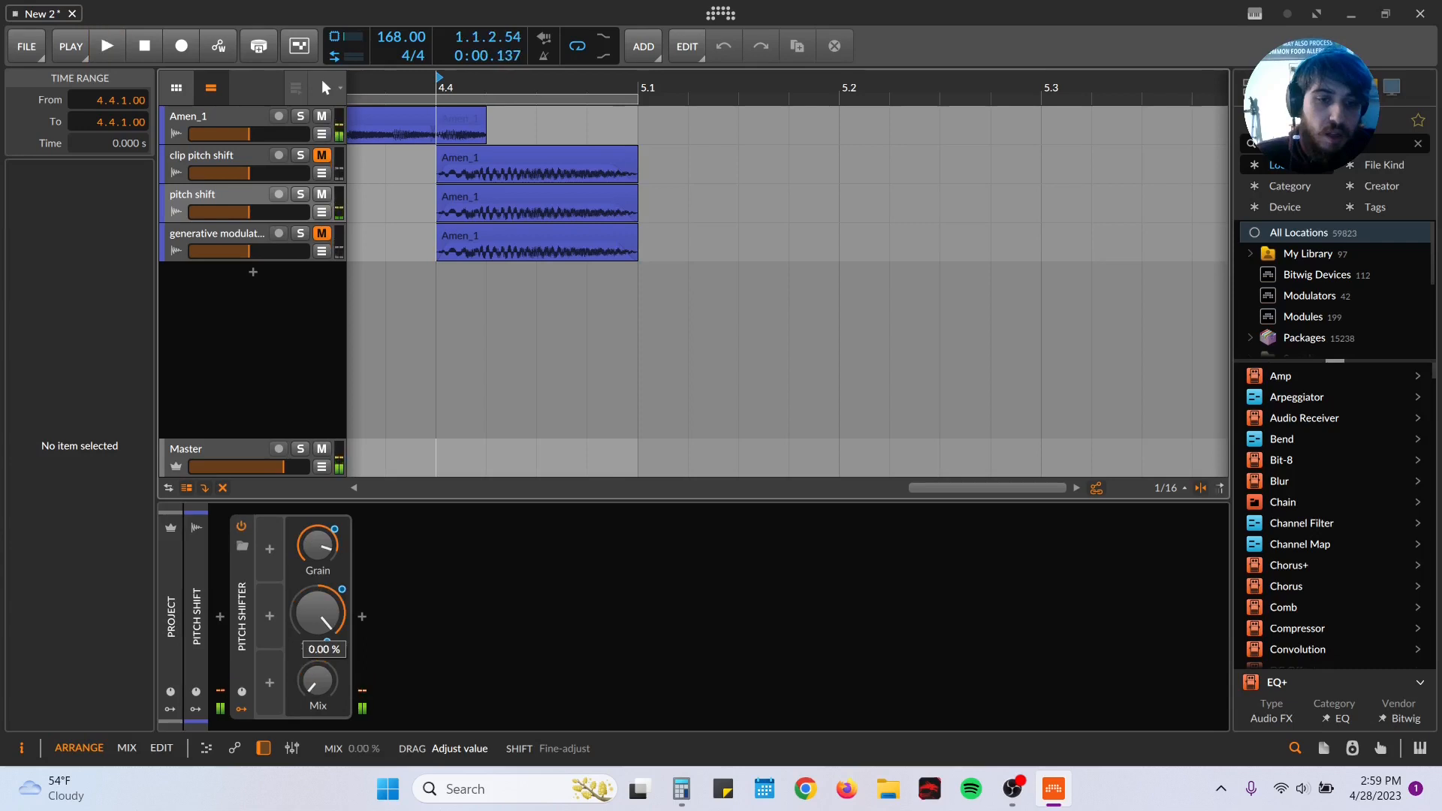
Step: Automate the Mix to rise from near dry at 4.4.1 to an early peak and fall to 40.3% at 5.1.1, then audition it
left_click(321, 212)
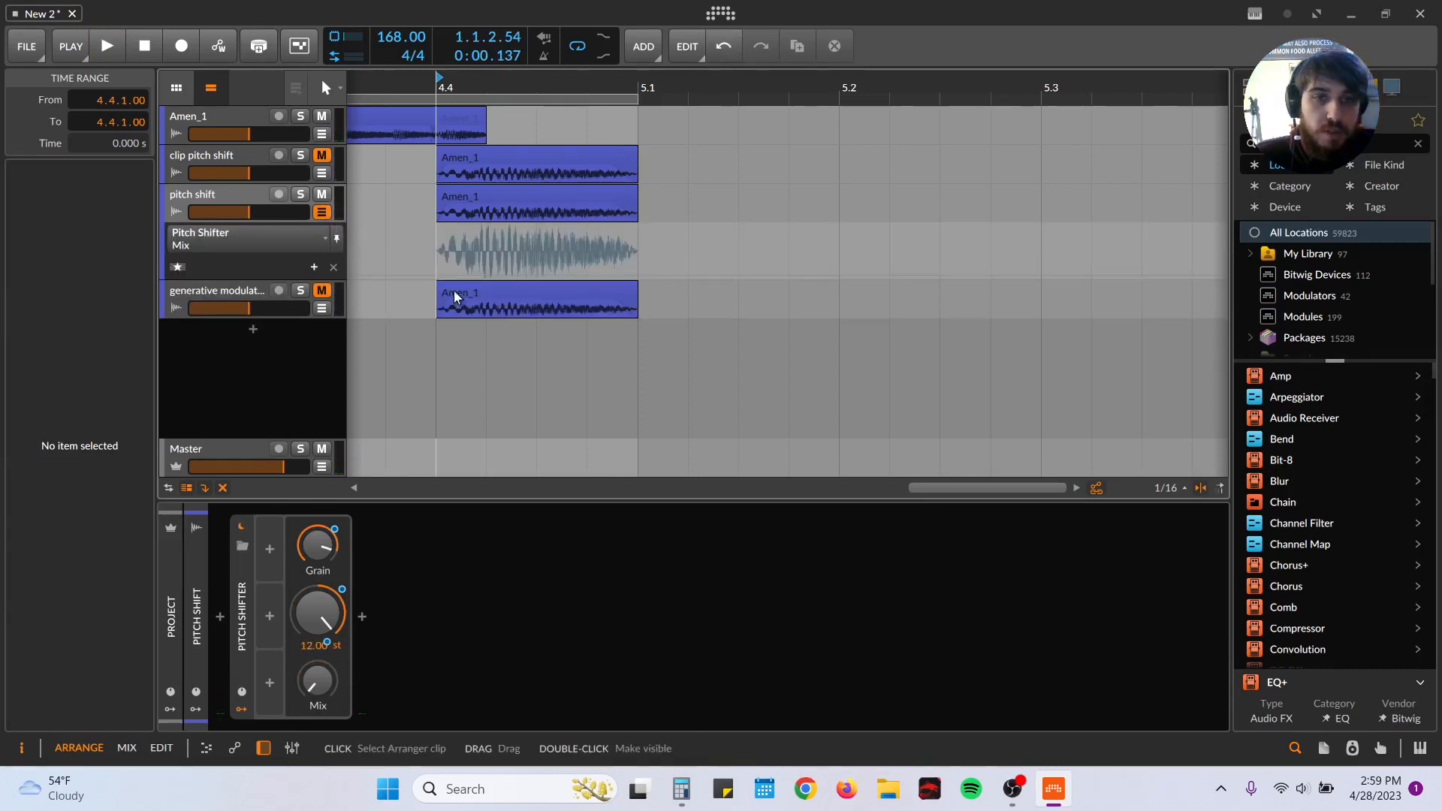
left_click(437, 276)
left_click_drag(471, 275, 500, 226)
left_click(638, 255)
key("space")
key("space")
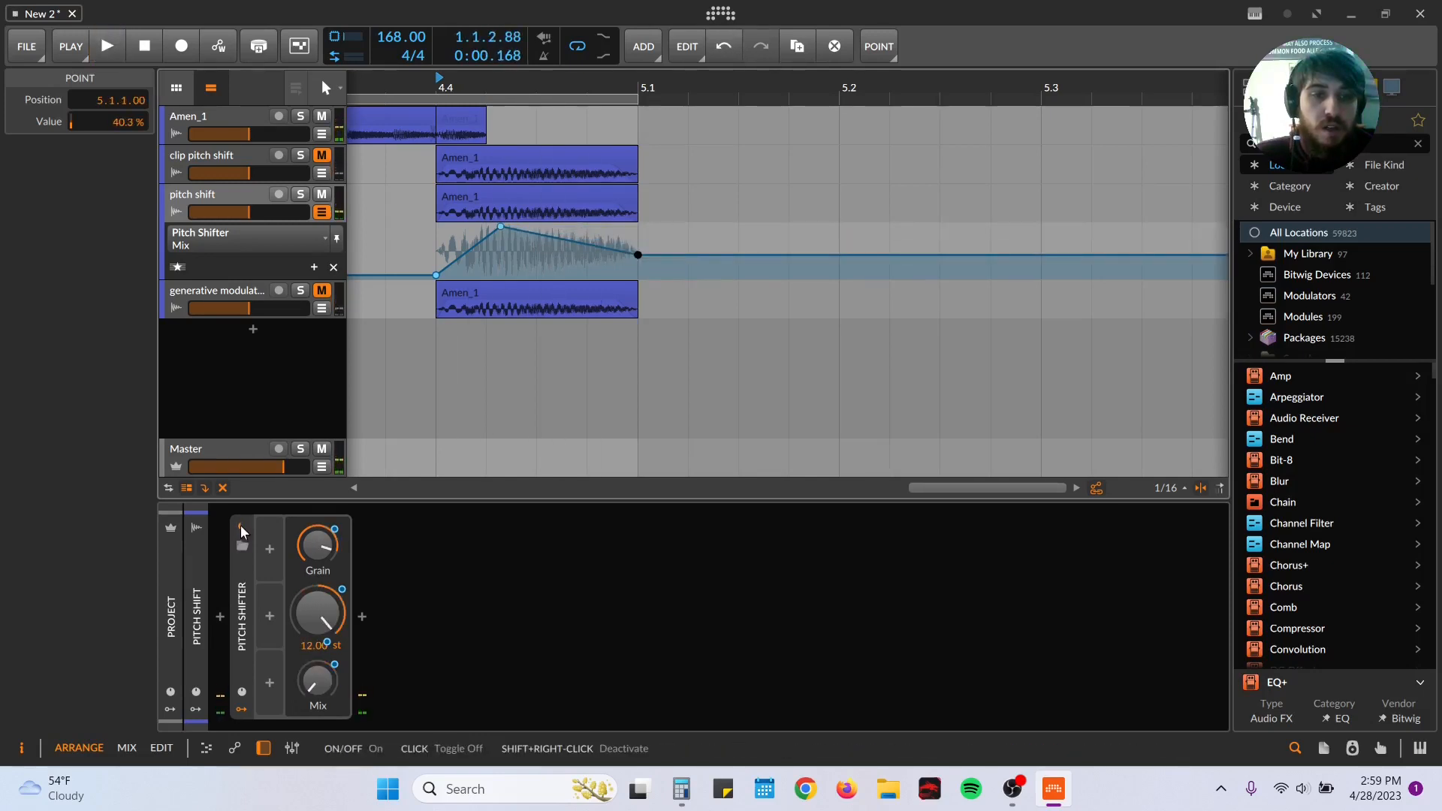
key("space")
key("space")
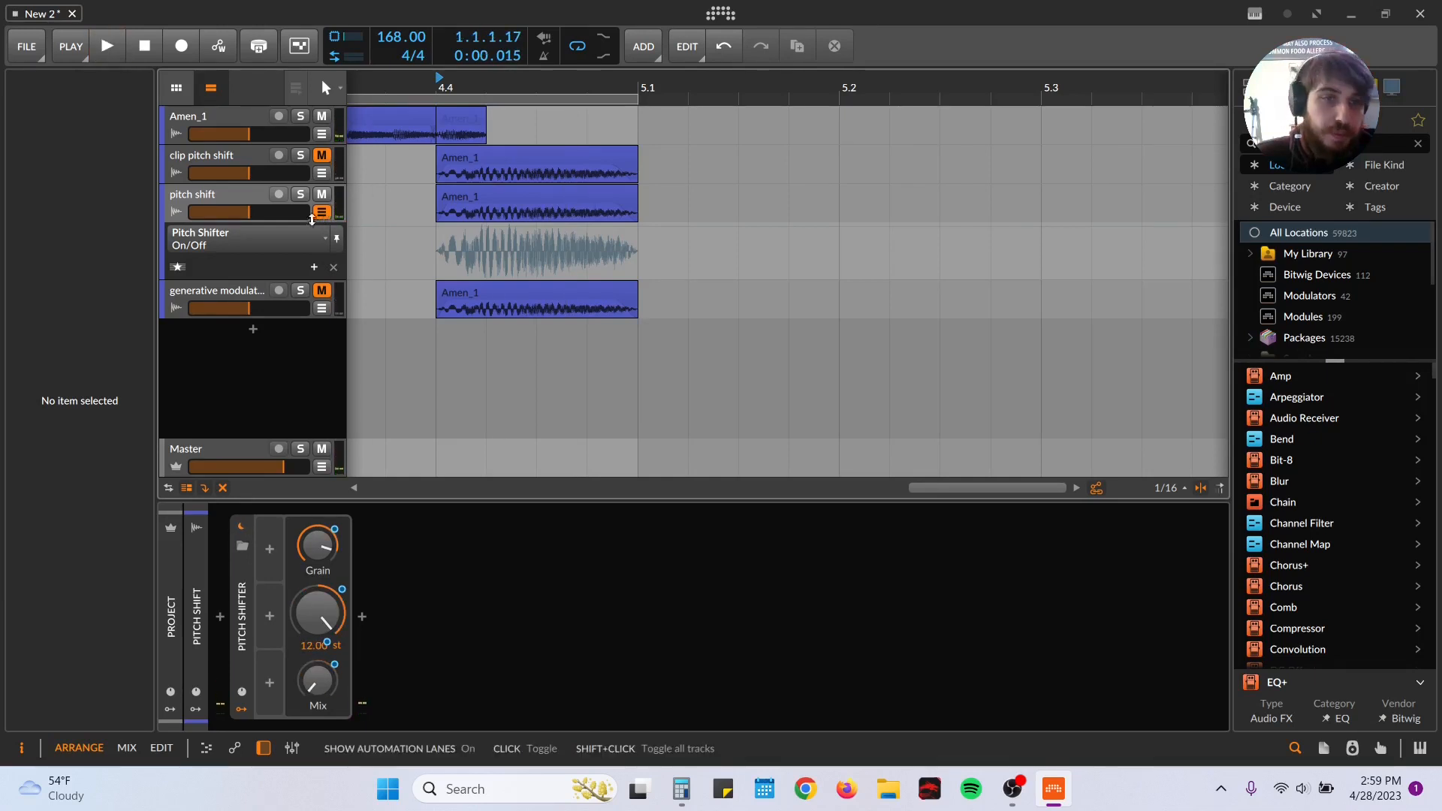
Step: Lower the start of the Grain automation at 4.4.1, add an 18.2 Hz point at 4.4.3 and audition the slice
left_click(315, 242)
left_click(217, 312)
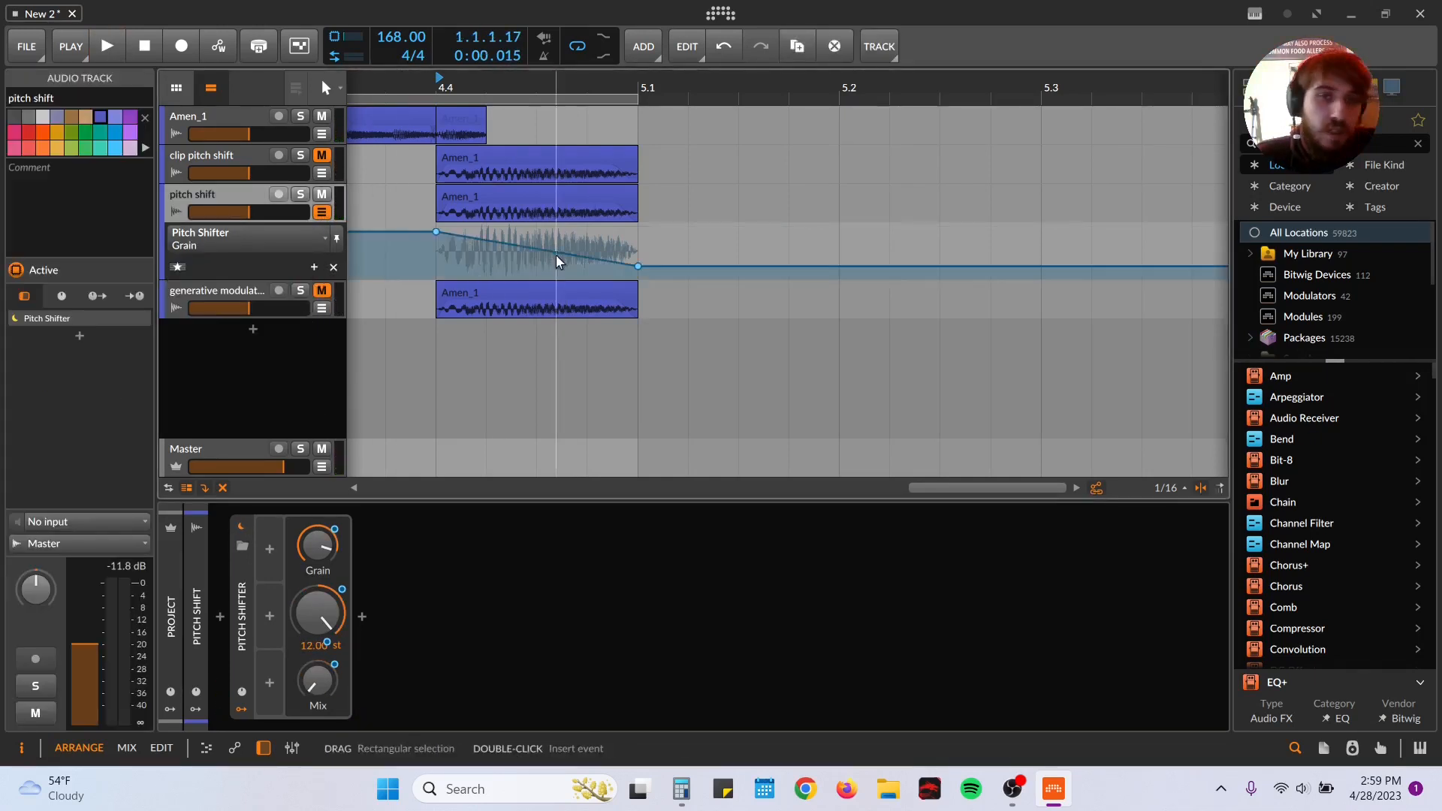
left_click_drag(435, 231, 436, 275)
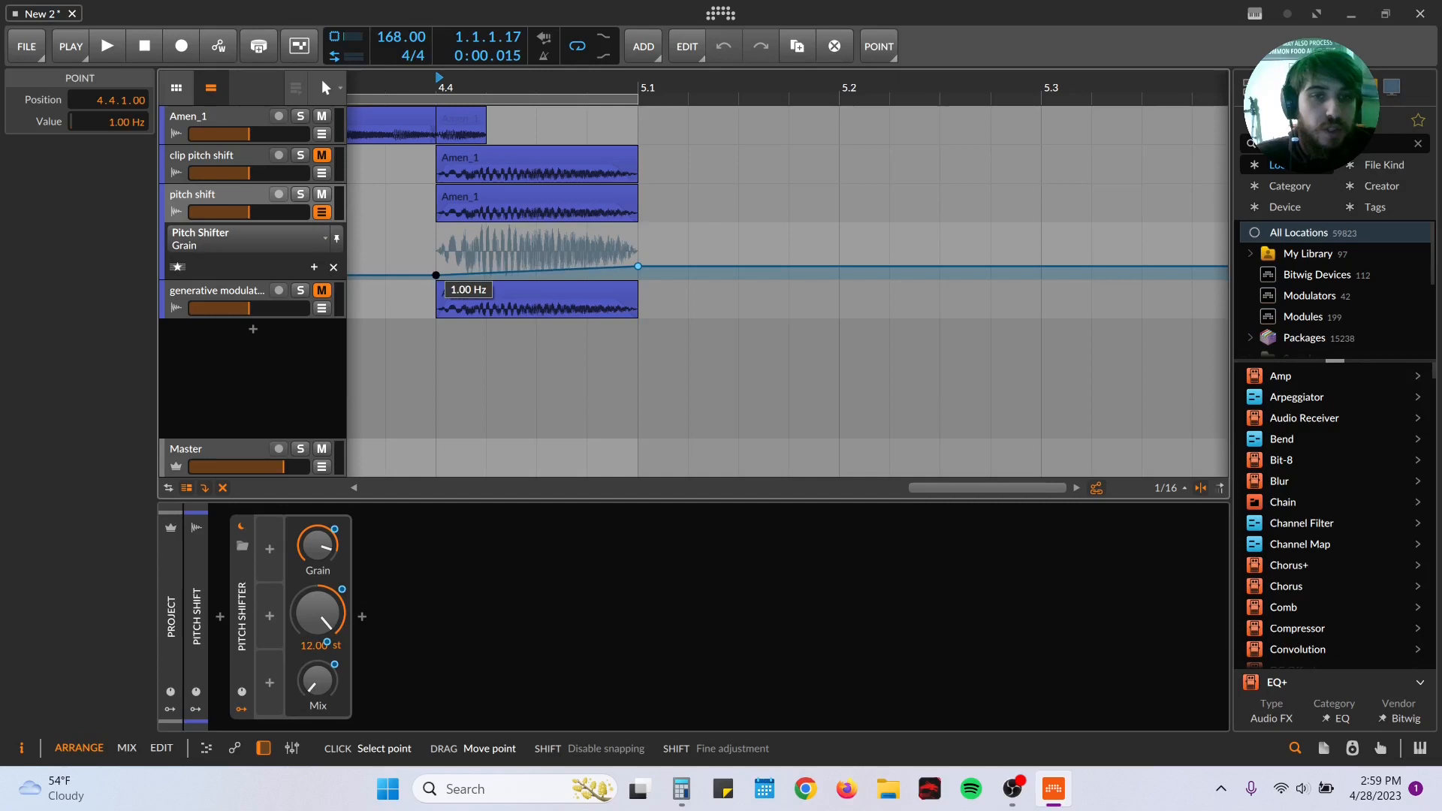
left_click_drag(536, 268, 536, 243)
key("space")
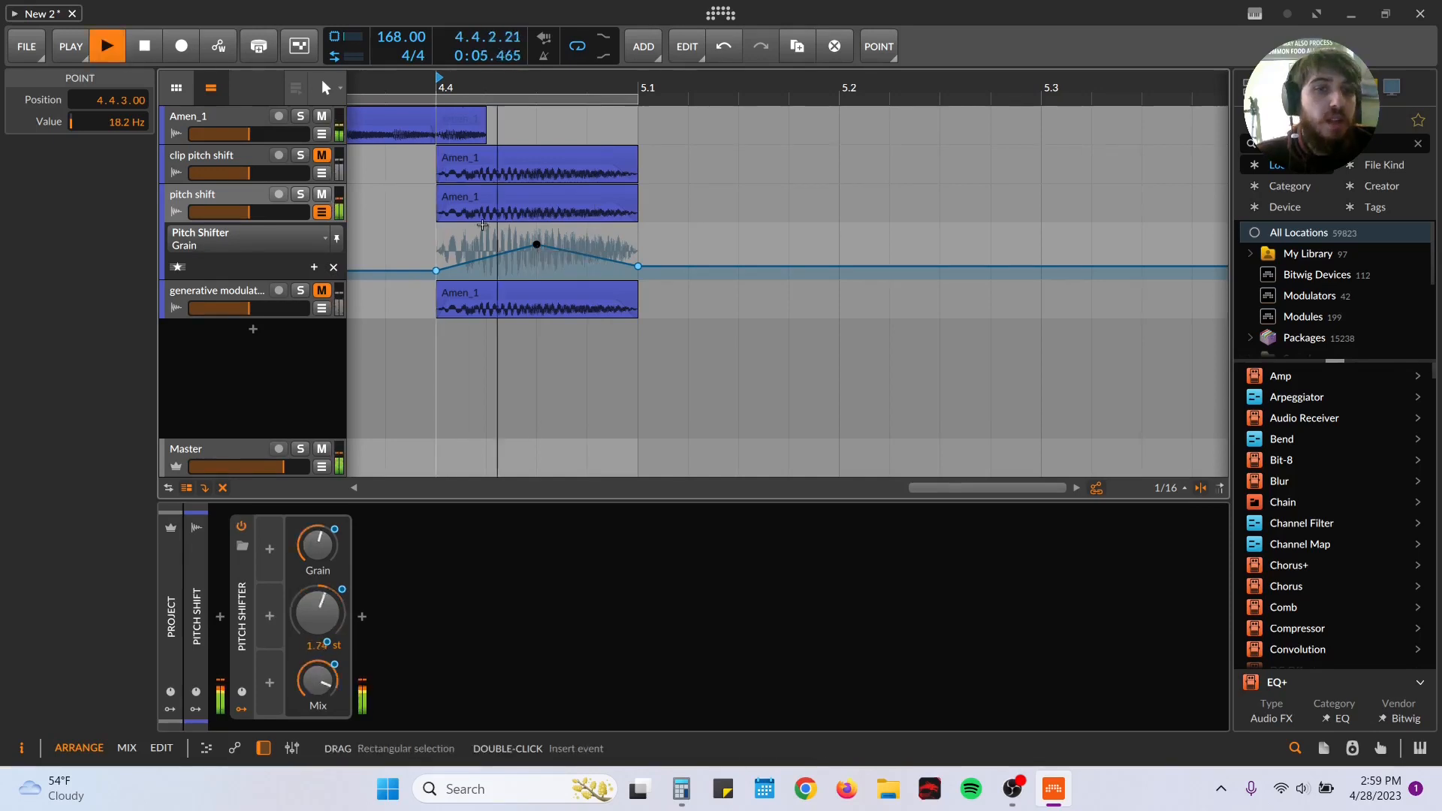
key("space")
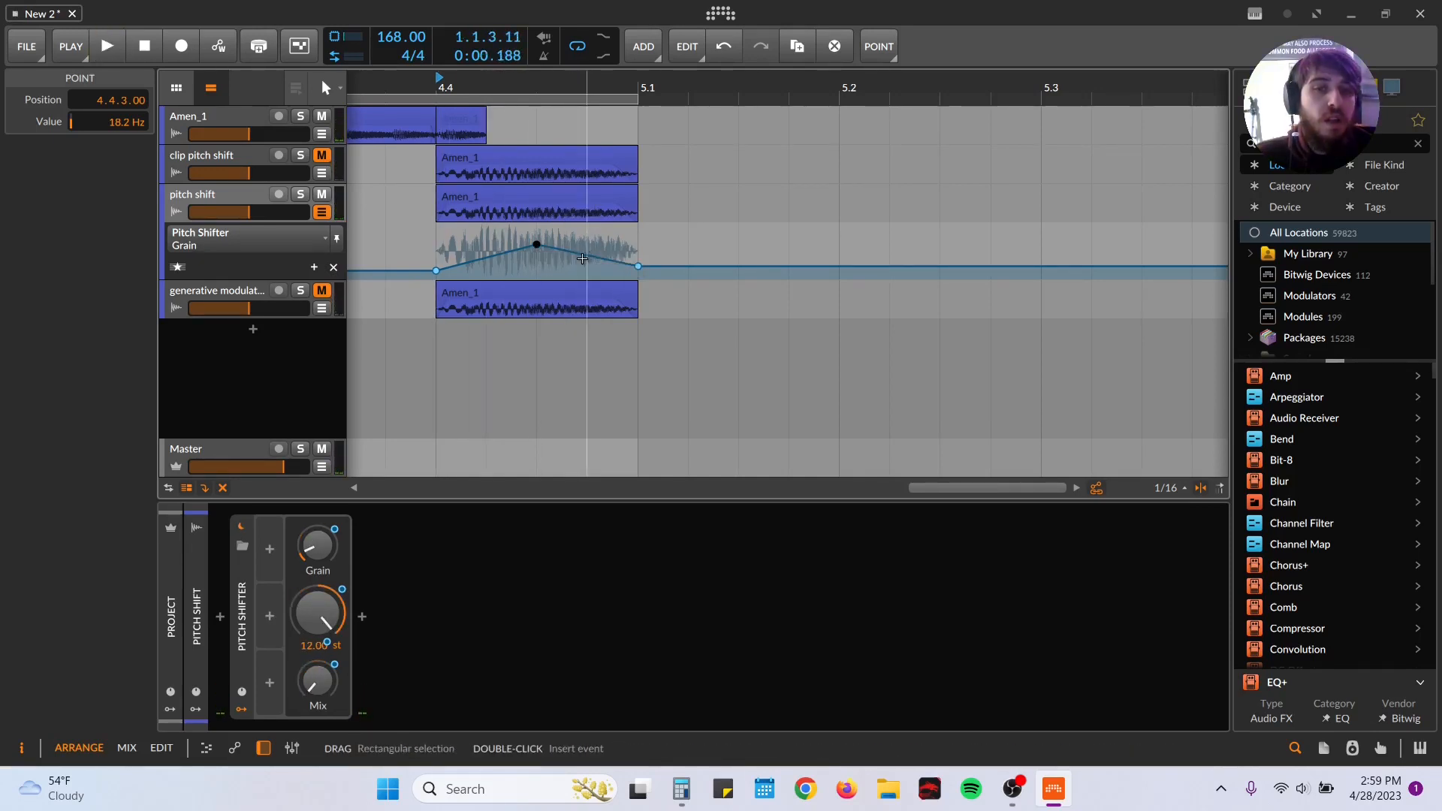
Step: Add a 1.00 Hz point to the Grain automation at 4.4.4.41 and play the slice
left_click_drag(587, 255, 609, 276)
key("space")
key("space")
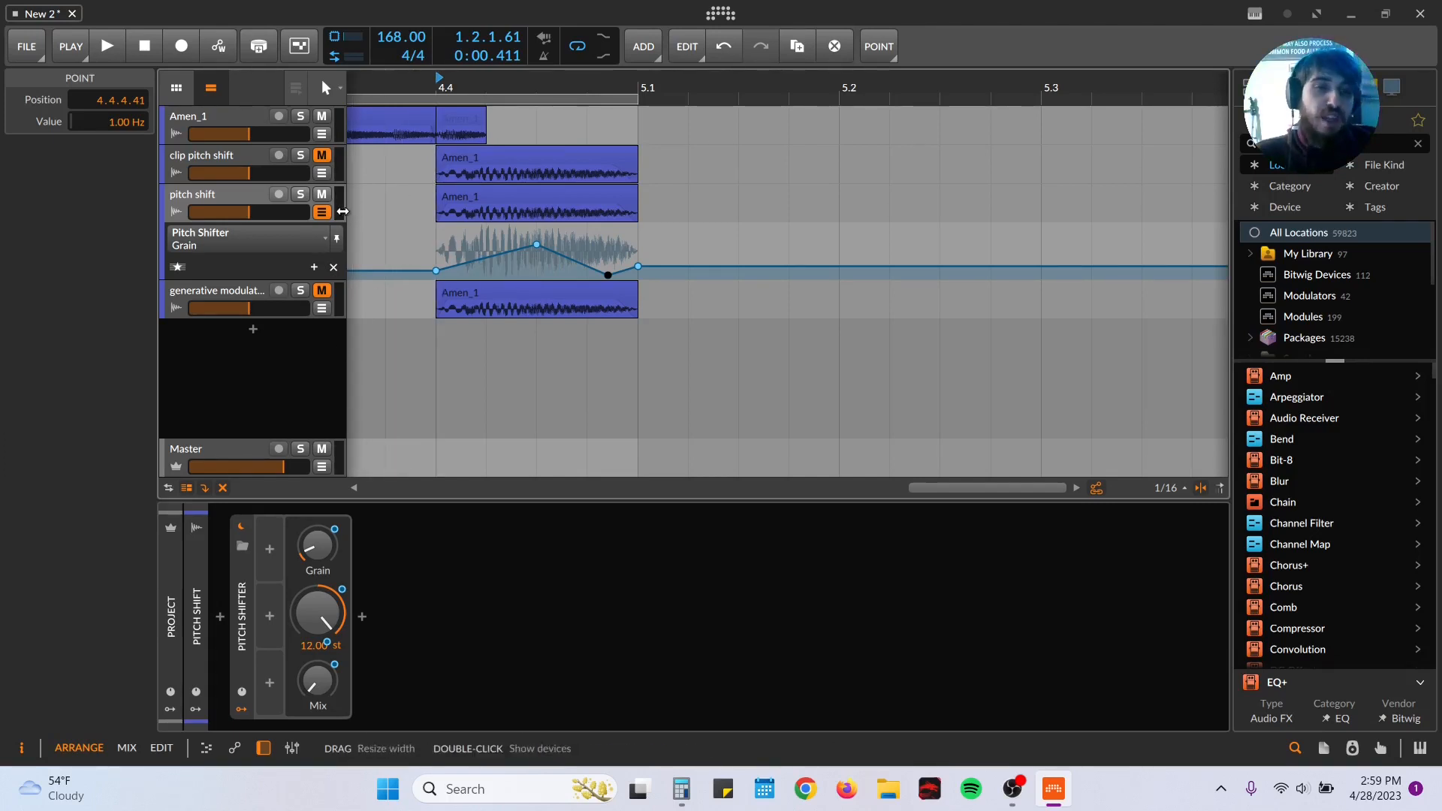
Step: Mute the pitch shift track in favour of the generative modulation track and duplicate the latter's Amen_1 clip repeatedly up to bar 8
left_click(322, 194)
left_click(323, 289)
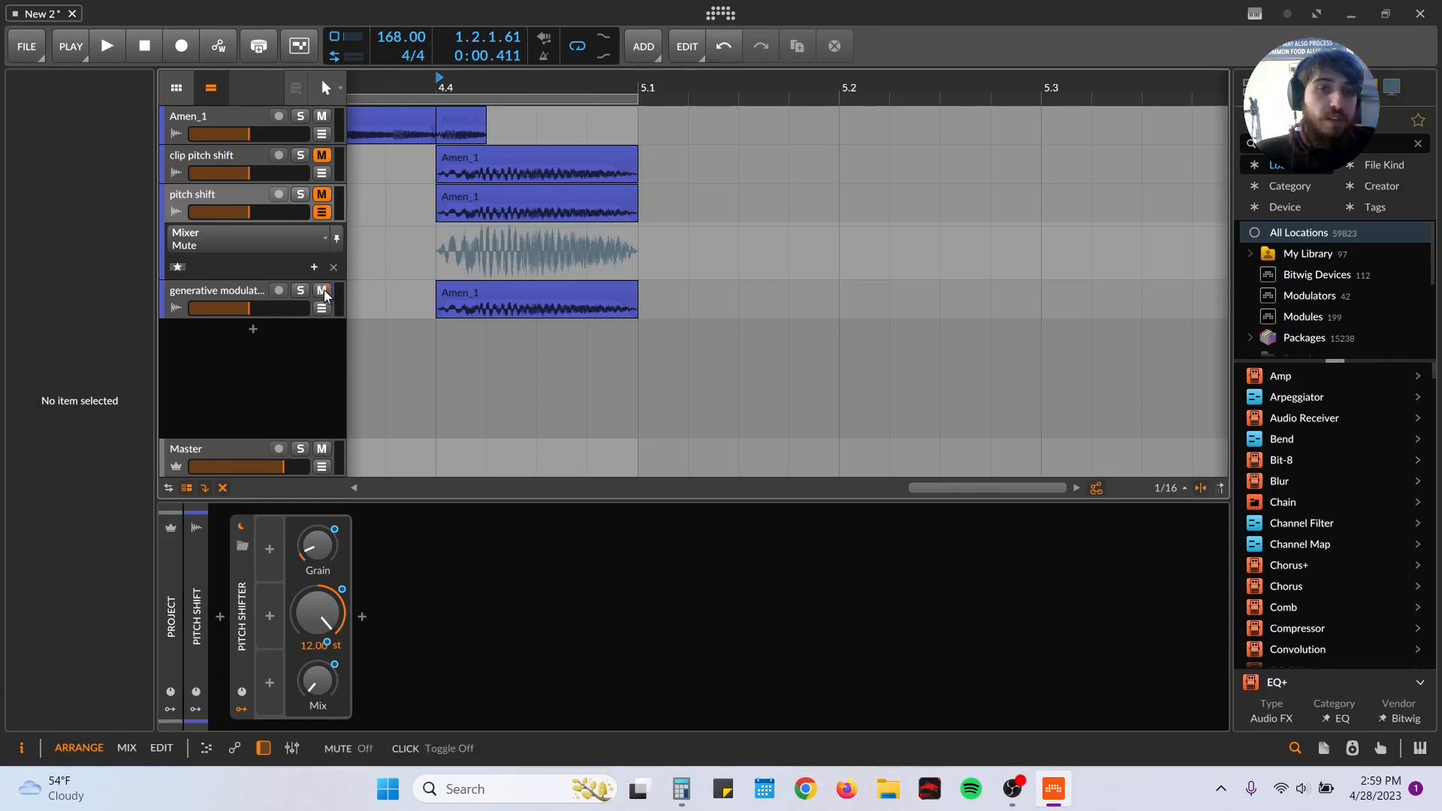
left_click_drag(488, 88, 530, 60)
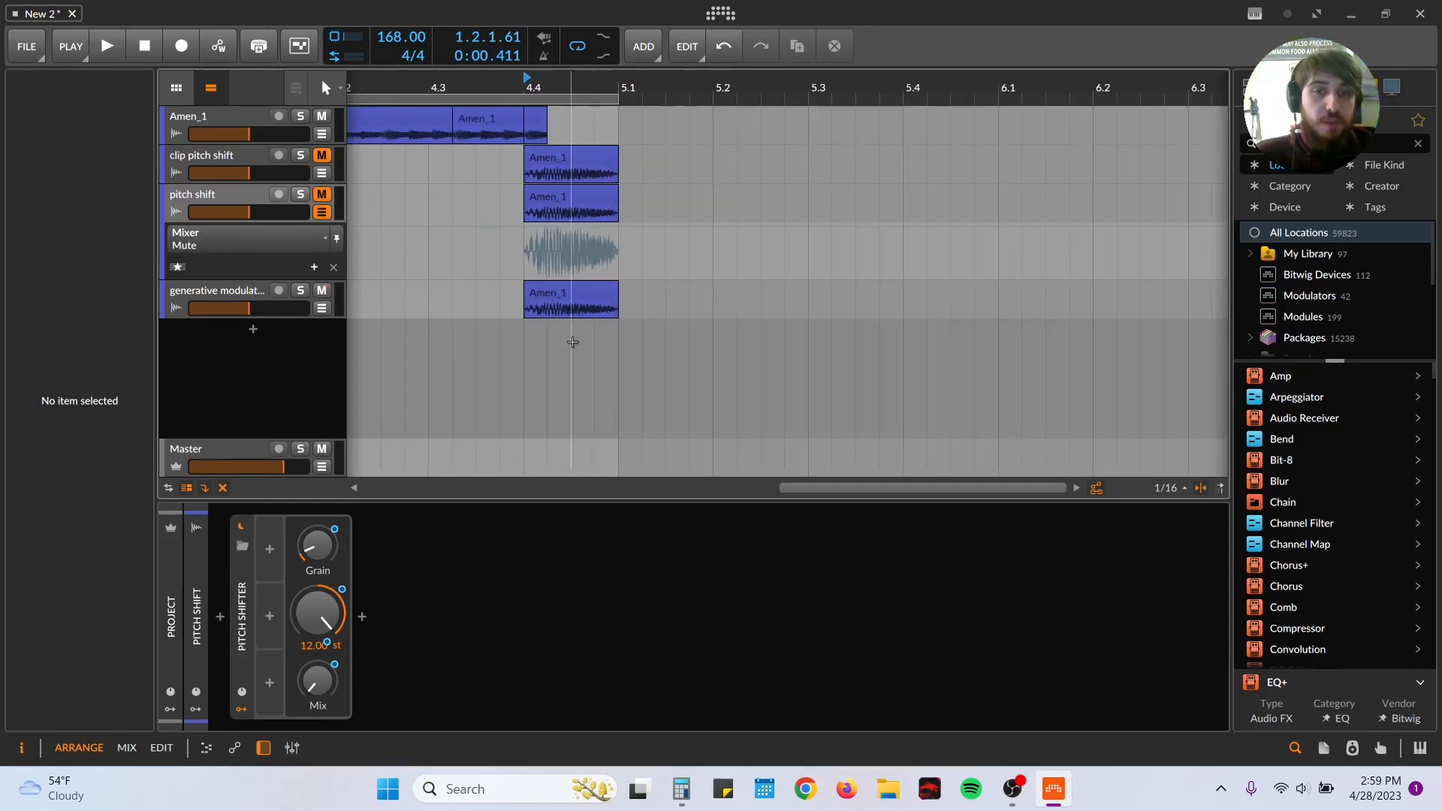
left_click(564, 300)
key("ctrl+d")
key("ctrl+d")
key("ctrl+d")
key("ctrl+d")
key("ctrl+d")
key("ctrl+d")
key("ctrl+d")
key("ctrl+d")
key("ctrl+d")
key("ctrl+d")
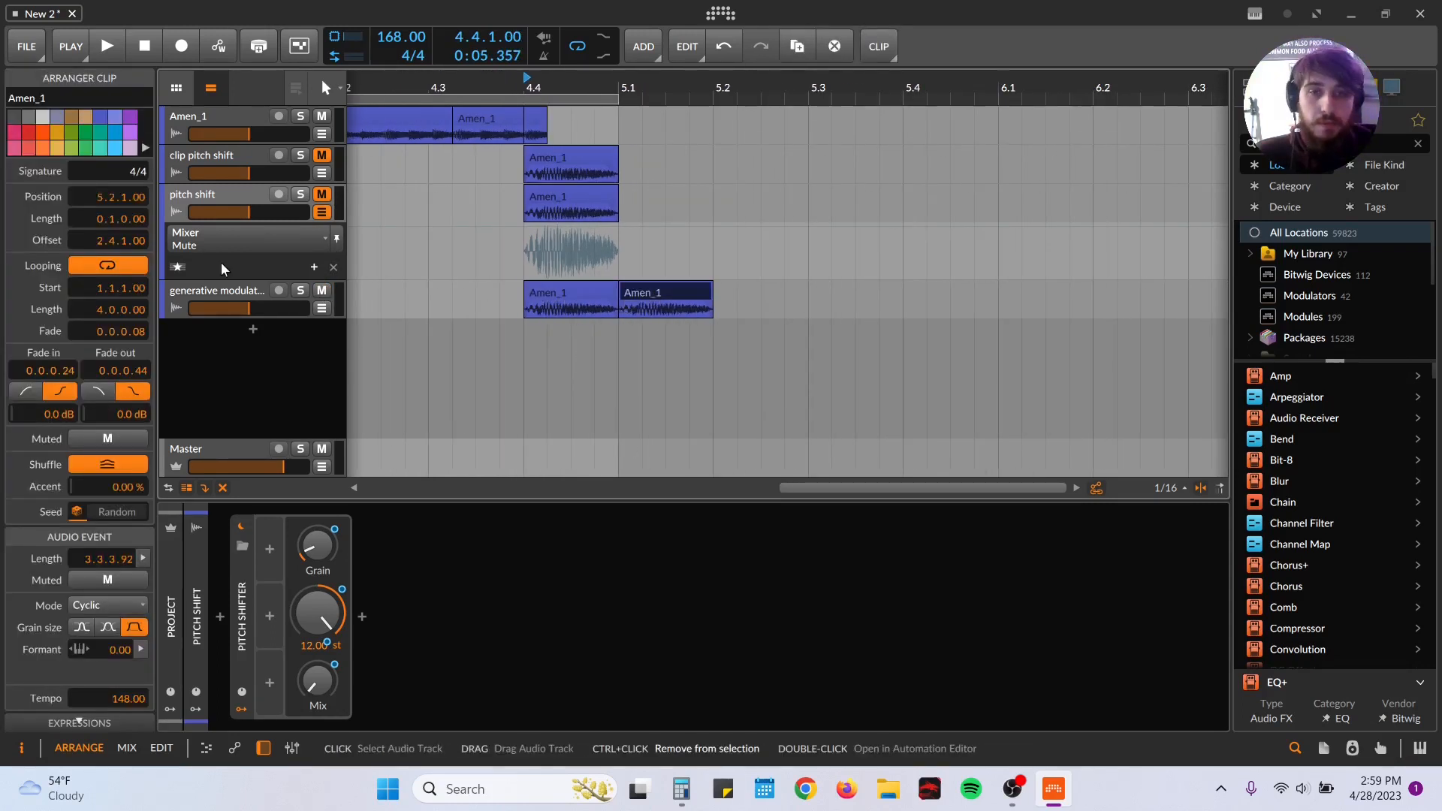
key("ctrl+d")
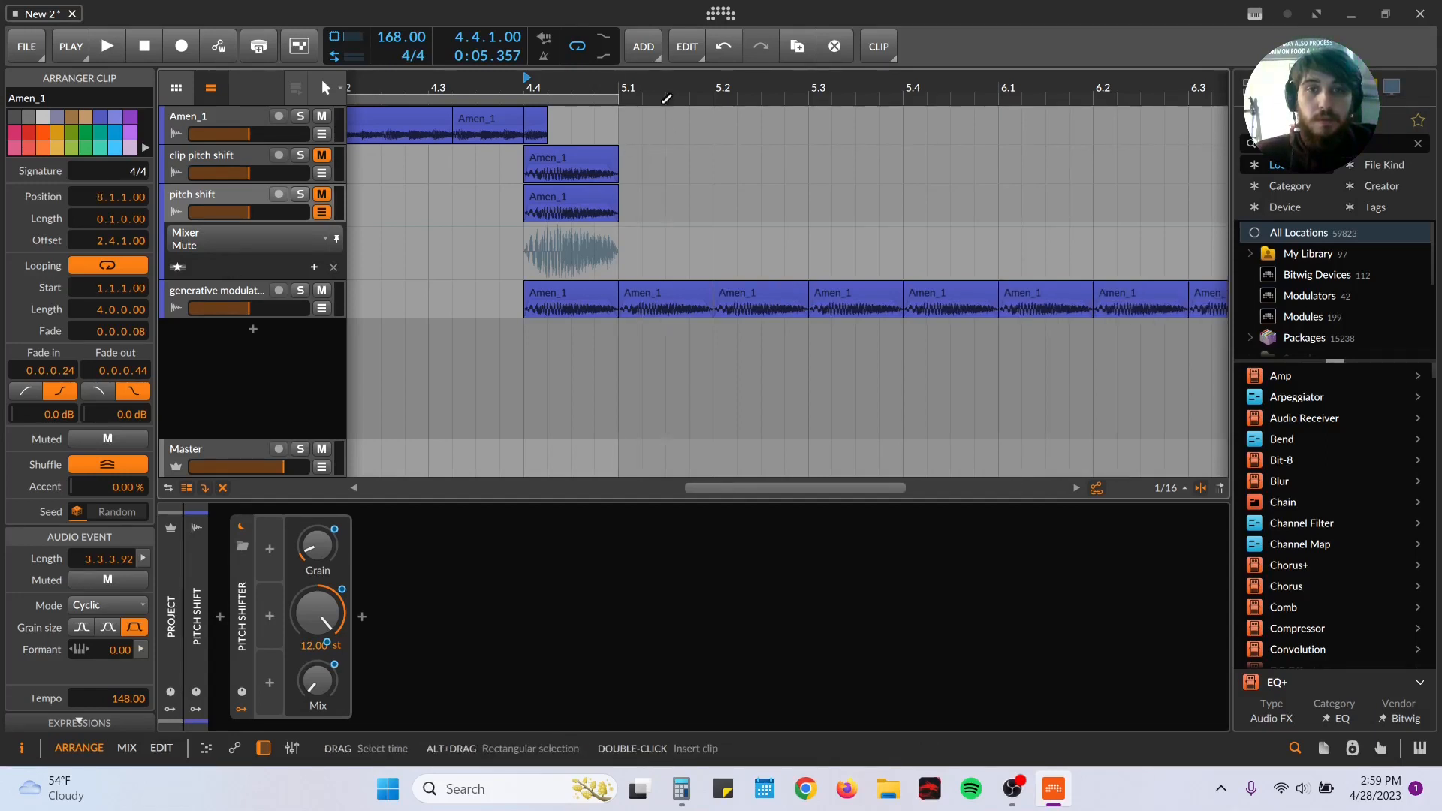
Step: Add an audio track that takes its input from the generative modulation track and is armed for recording
right_click(304, 339)
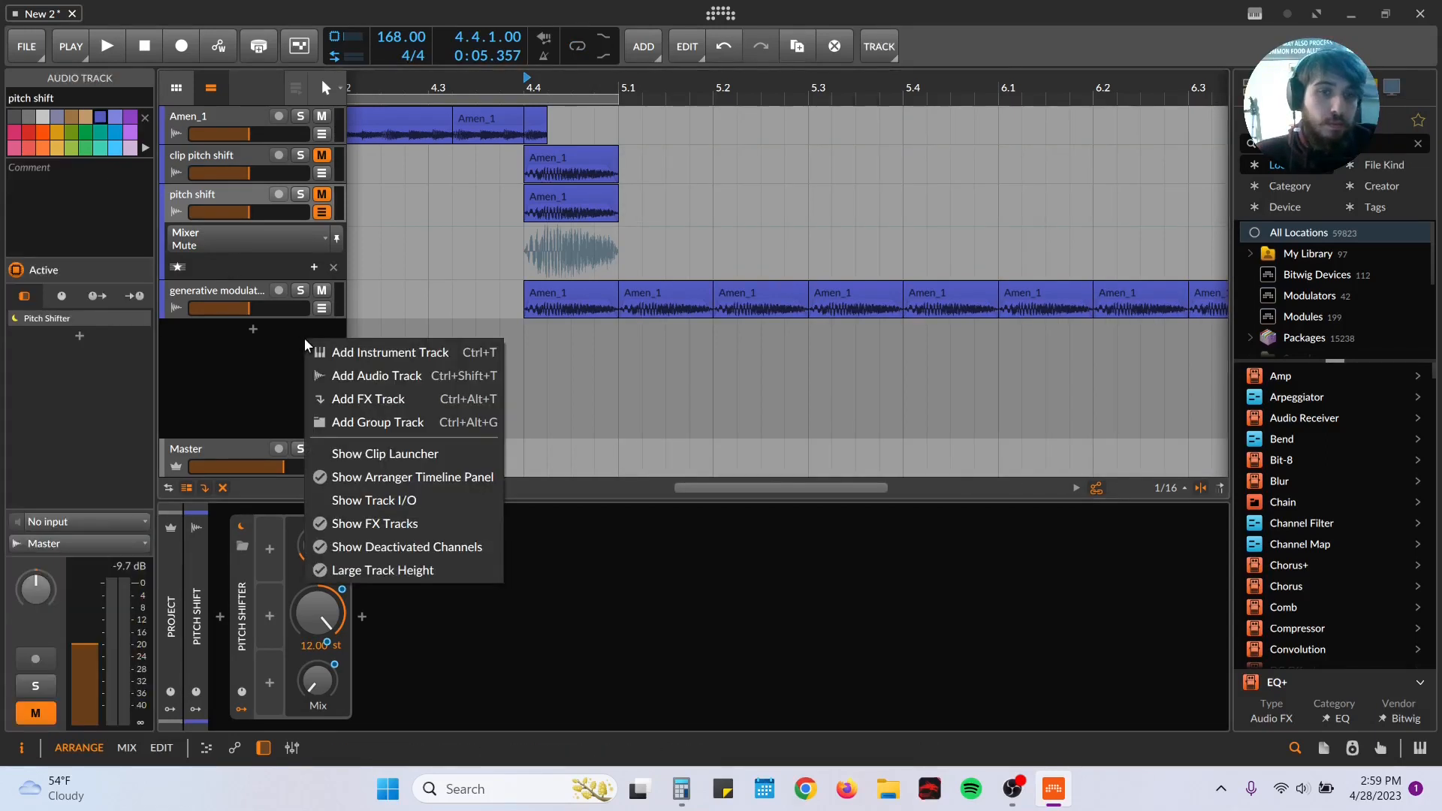
left_click(335, 379)
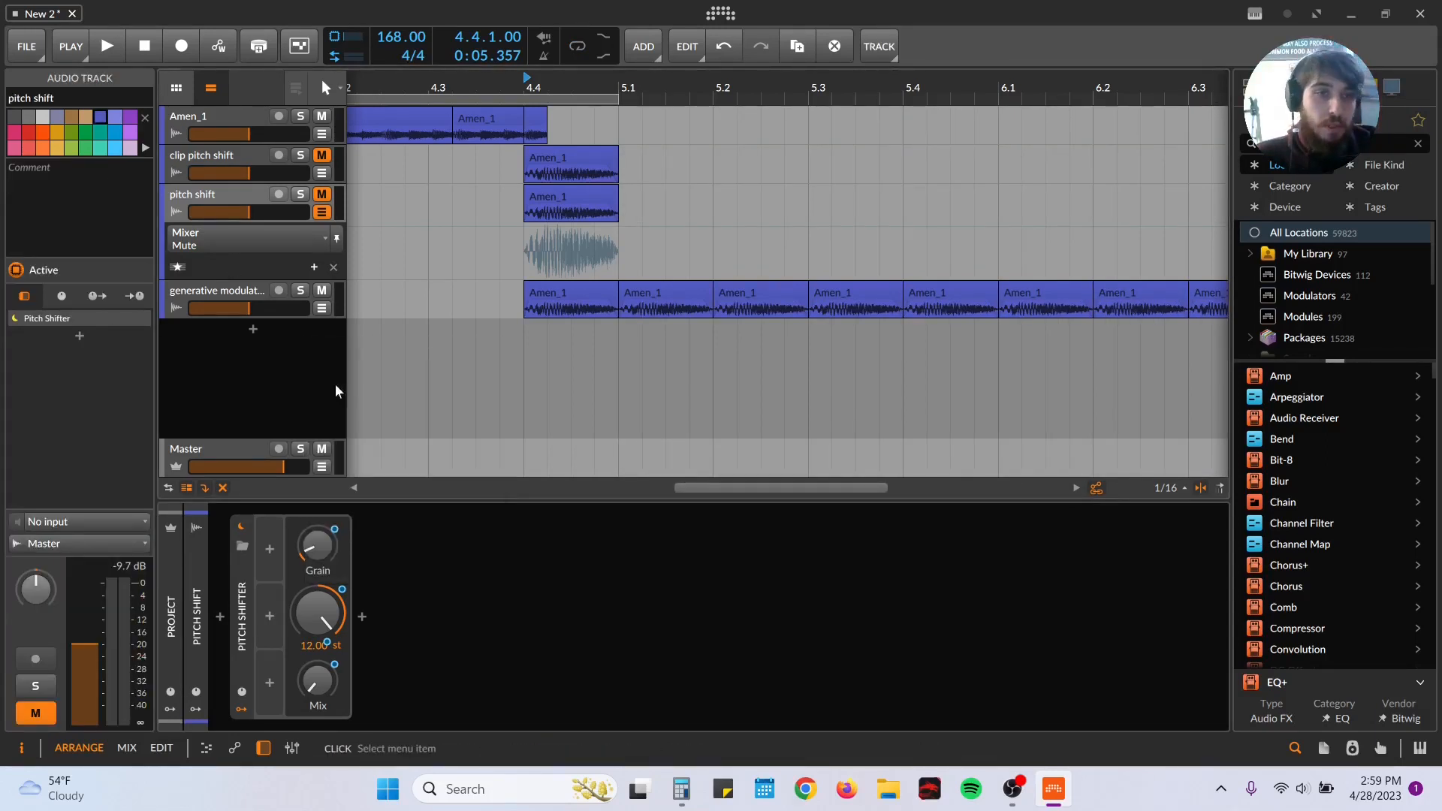
left_click(183, 294)
left_click(191, 336)
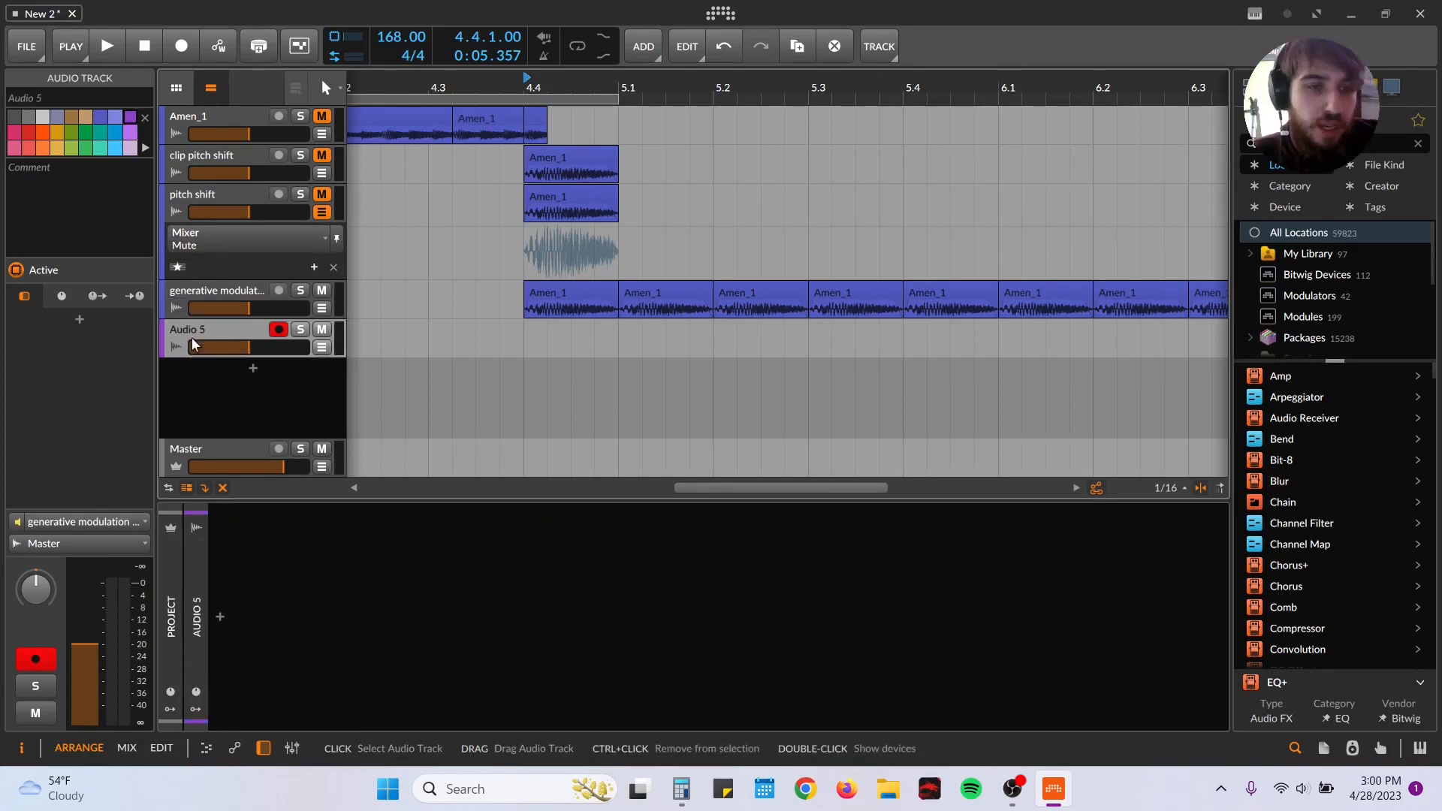
Step: Record the generative modulation track's output onto the new audio track from 4.4.1, showing the source track's devices meanwhile
left_click(519, 330)
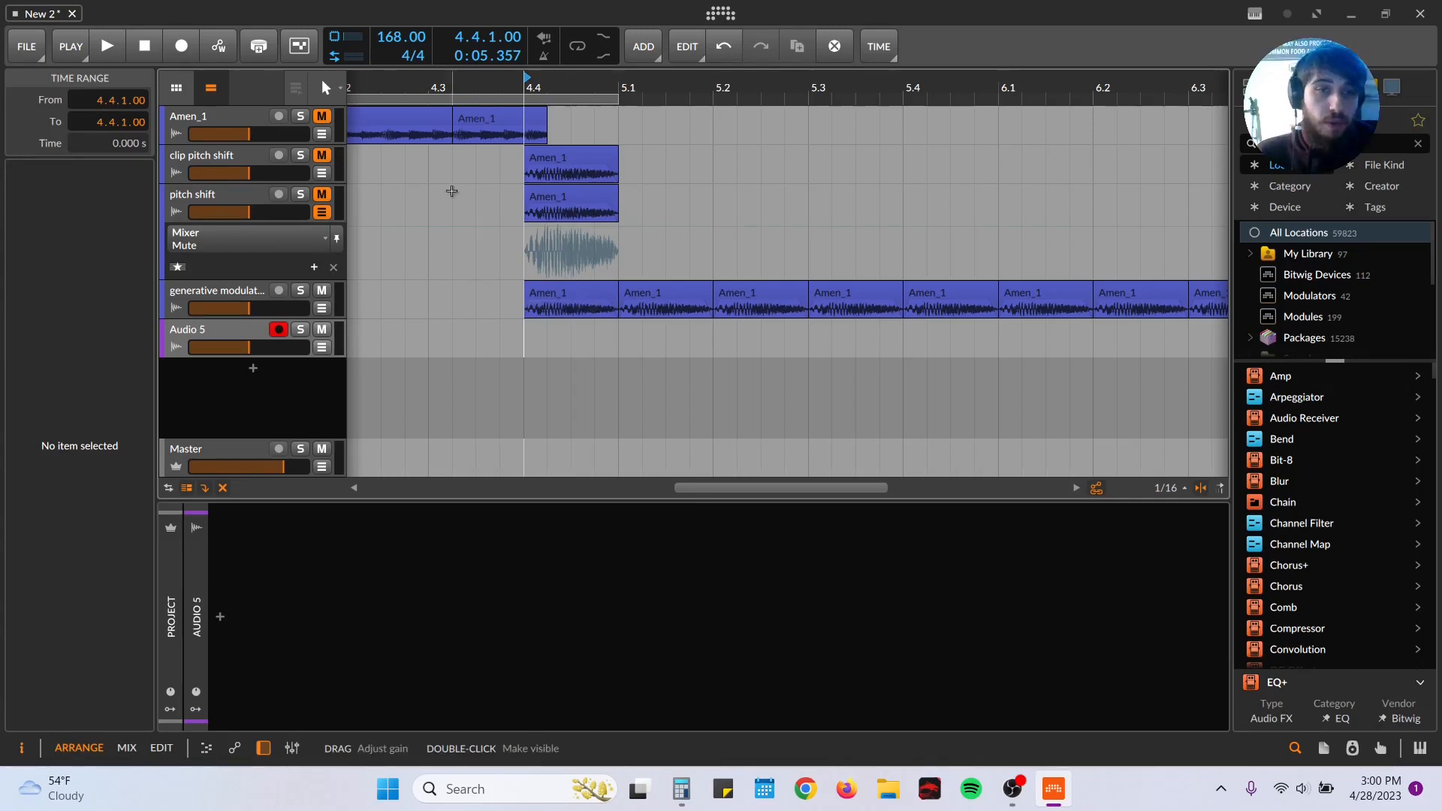
left_click(181, 46)
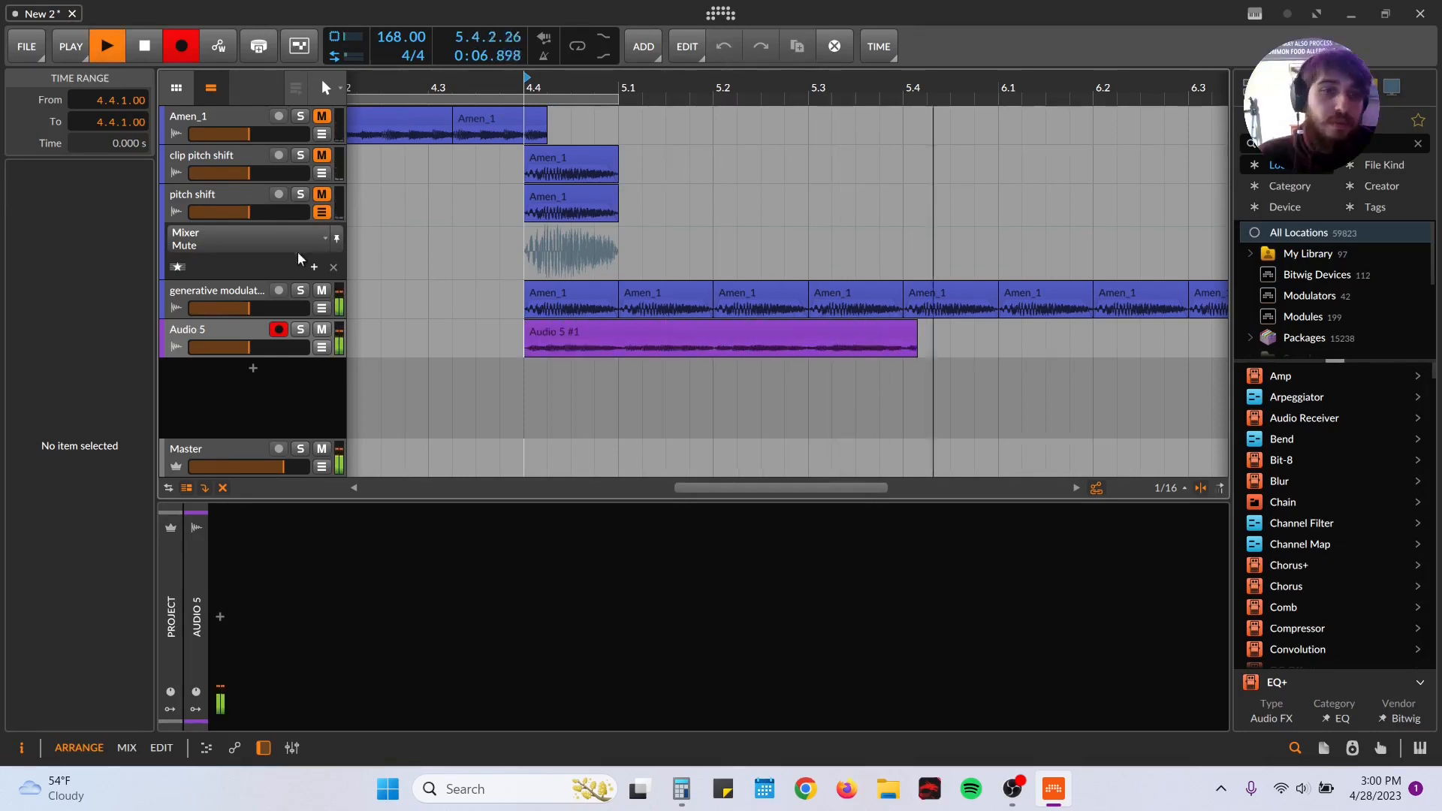
left_click(203, 295)
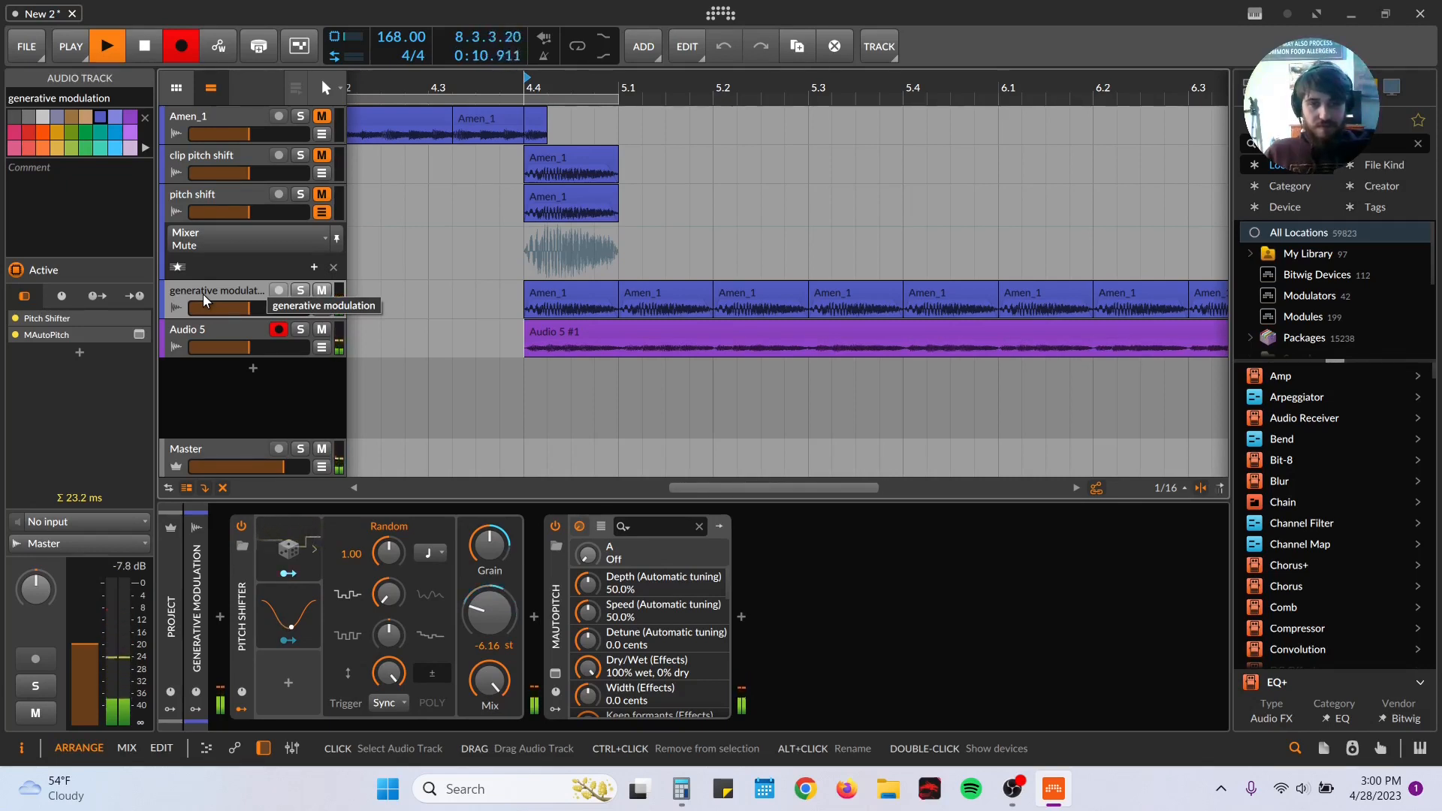
key("space")
Step: Examine the Random and LFO modulators on the generative modulation track's Pitch Shifter and play the repeated slices briefly
left_click(298, 555)
left_click(303, 627)
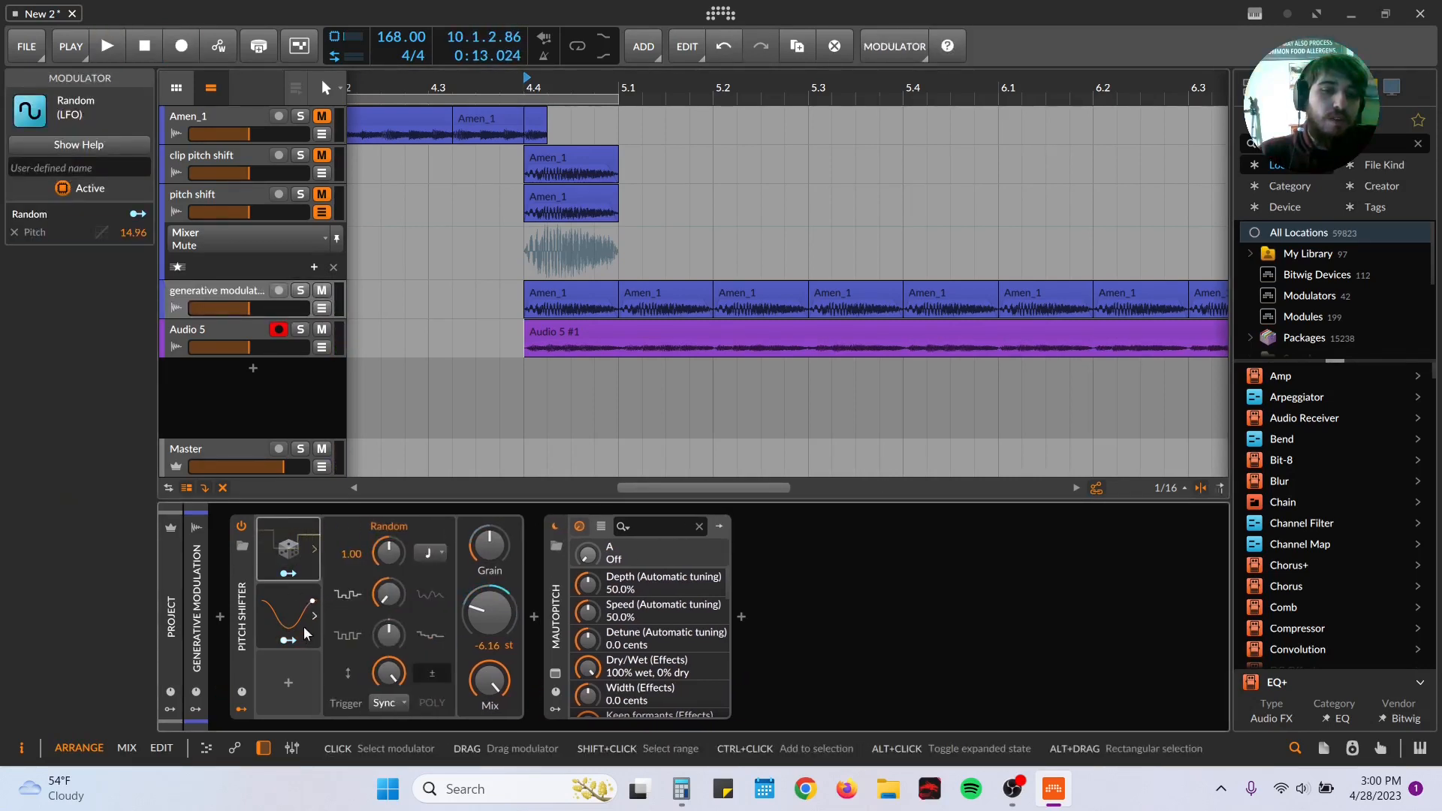
left_click(305, 621)
left_click(278, 607)
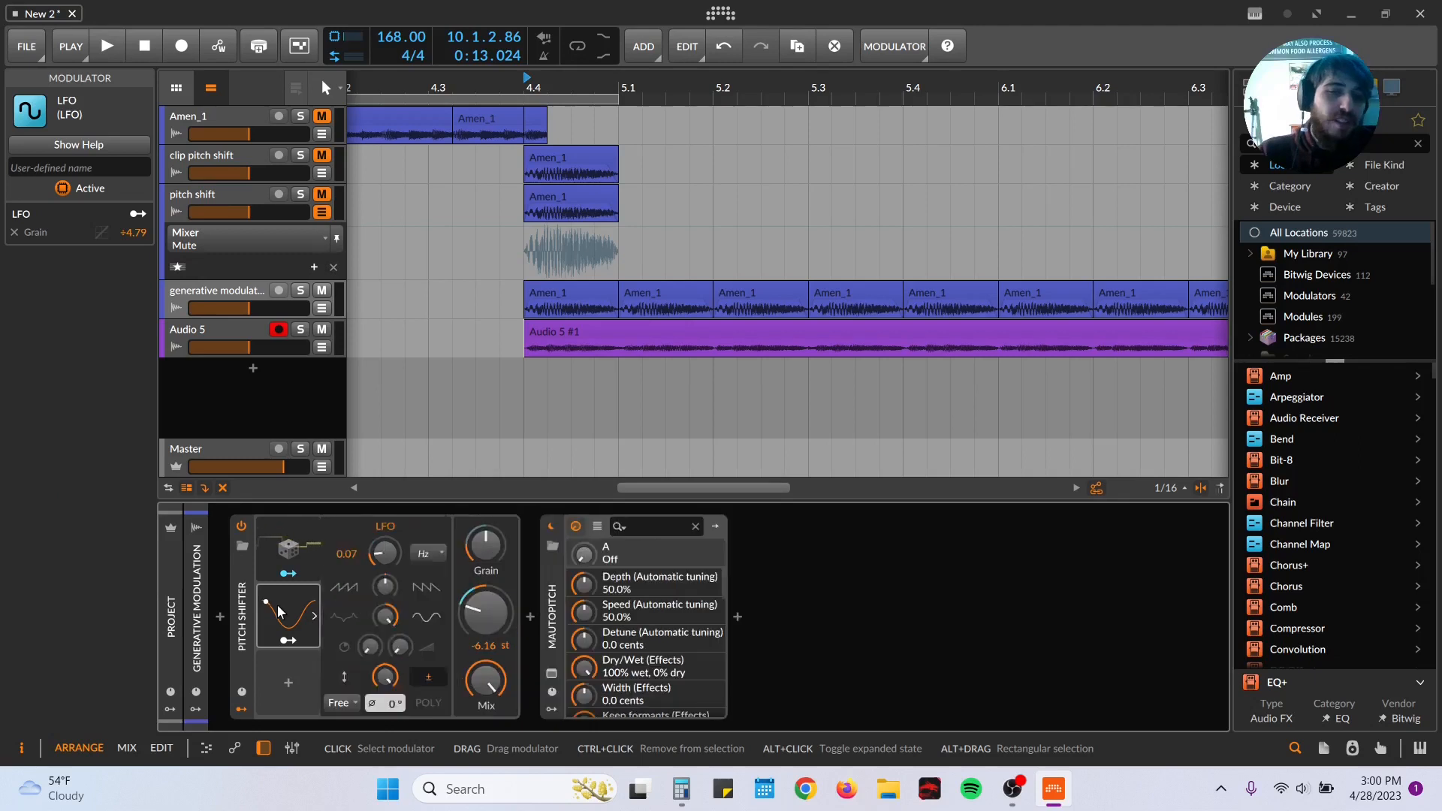
key("space")
key("space")
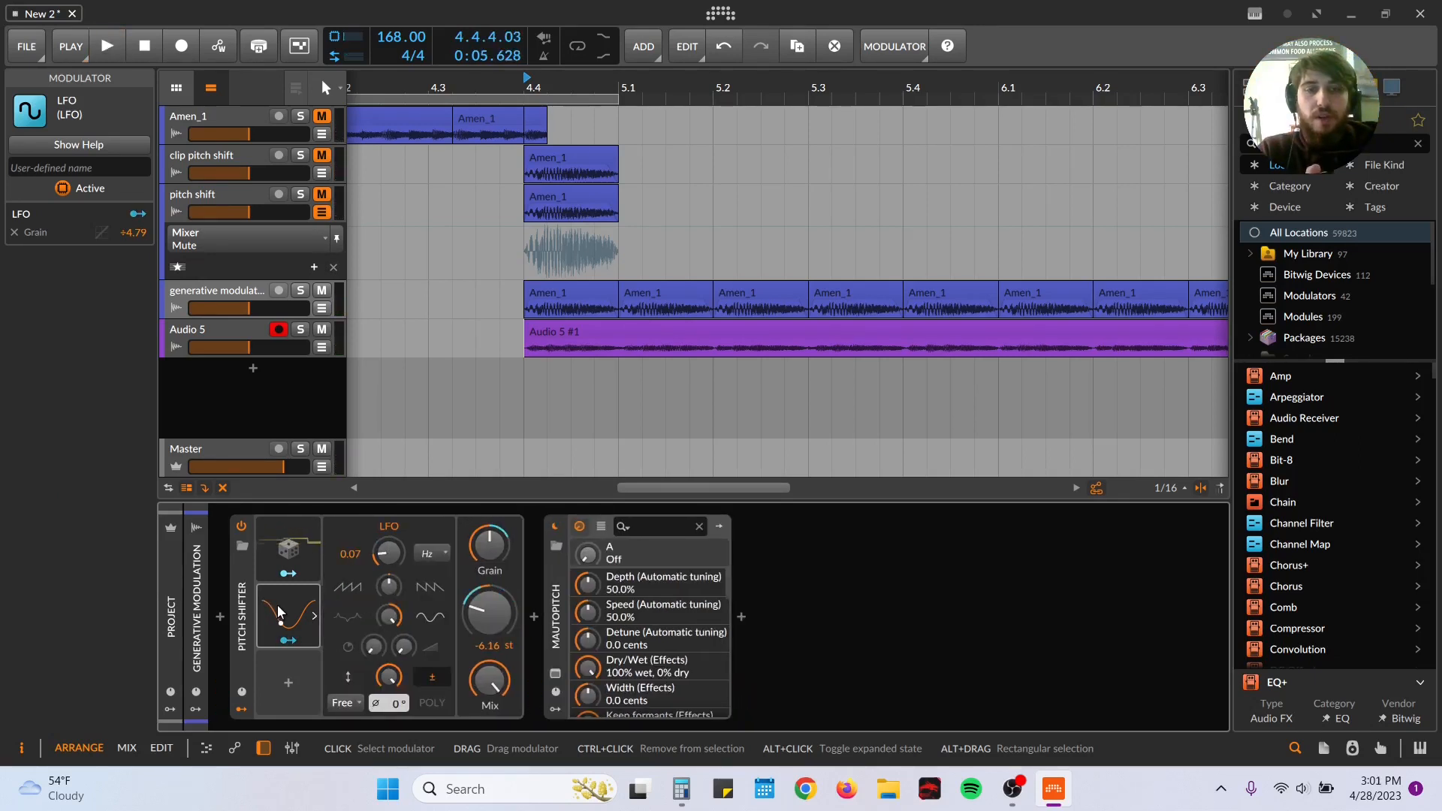
Step: Raise the LFO rate to 0.39 Hz and delete the recorded clip from the Audio 5 track
left_click_drag(389, 553, 389, 551)
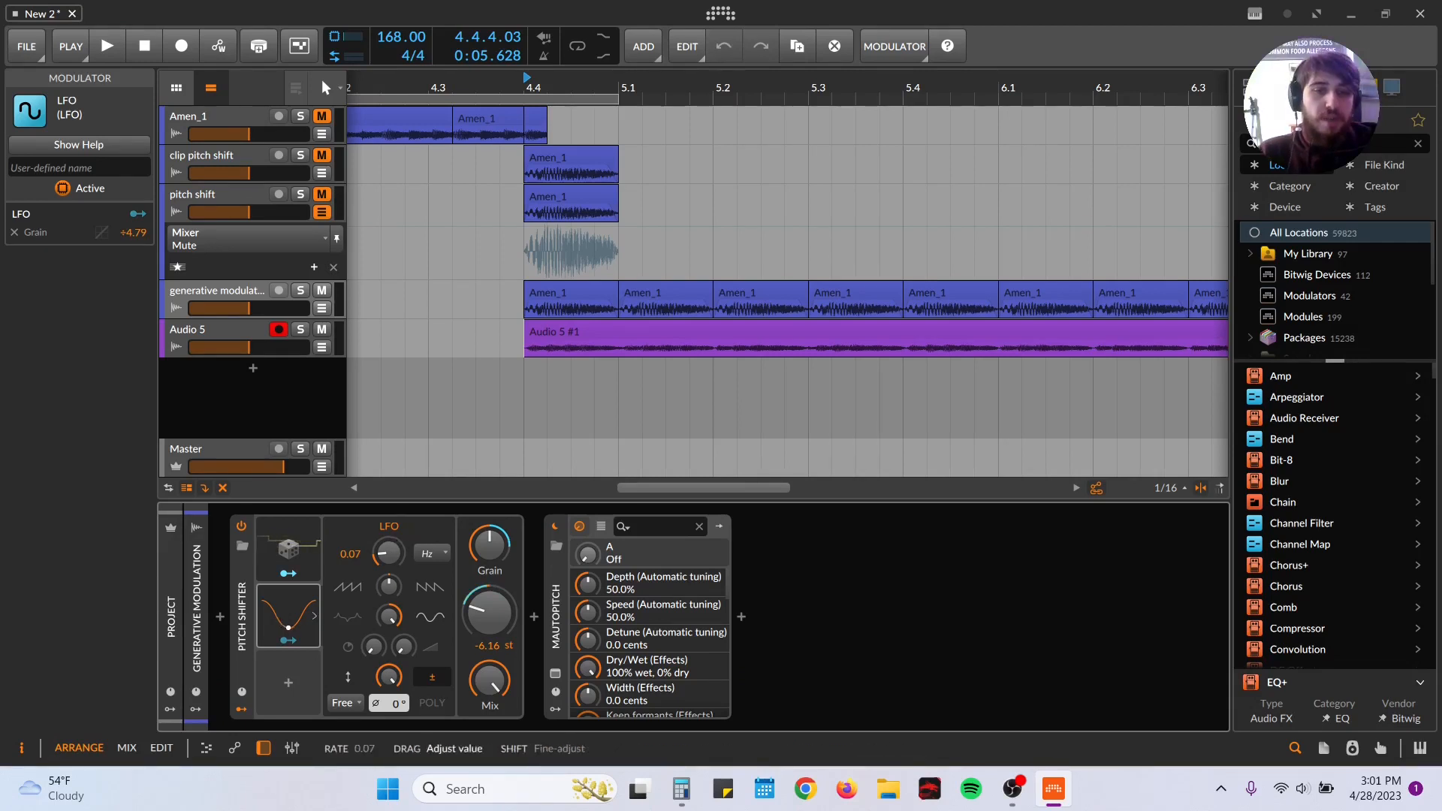
left_click_drag(389, 552, 389, 552)
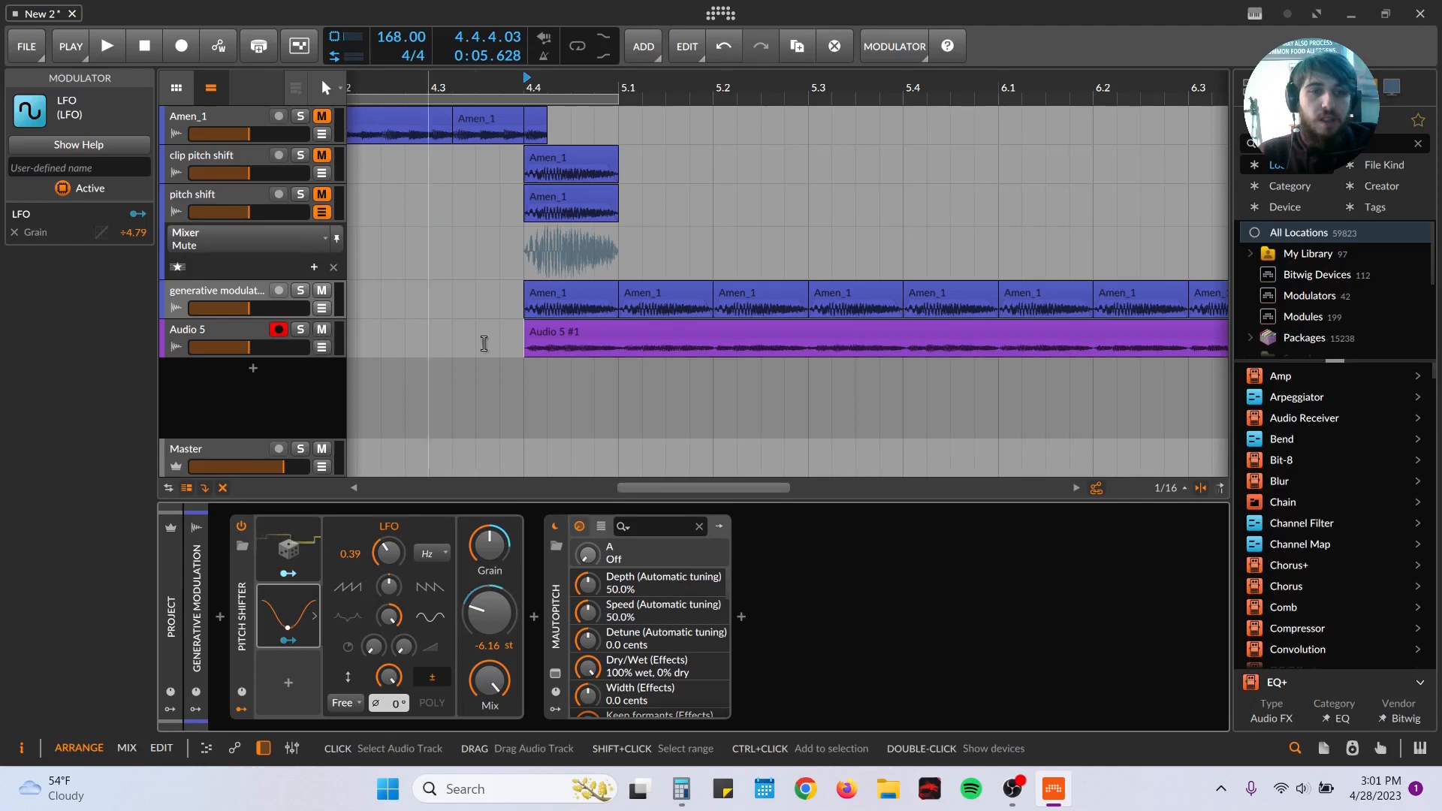
left_click(561, 336)
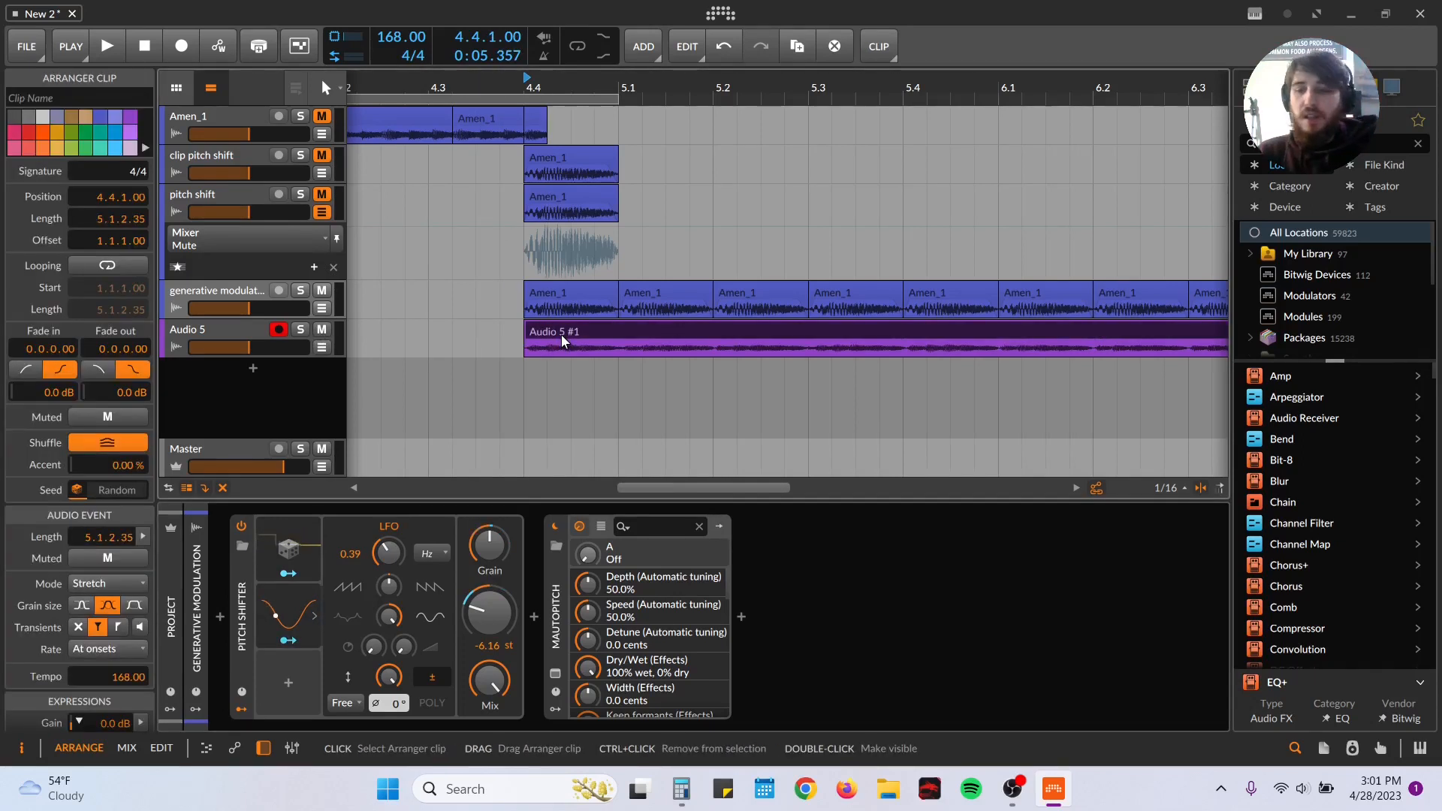
key("Delete")
Step: Record the generative modulation track's output onto Audio 5 again from 4.4.1 until past the last slice in bar 8
left_click(183, 45)
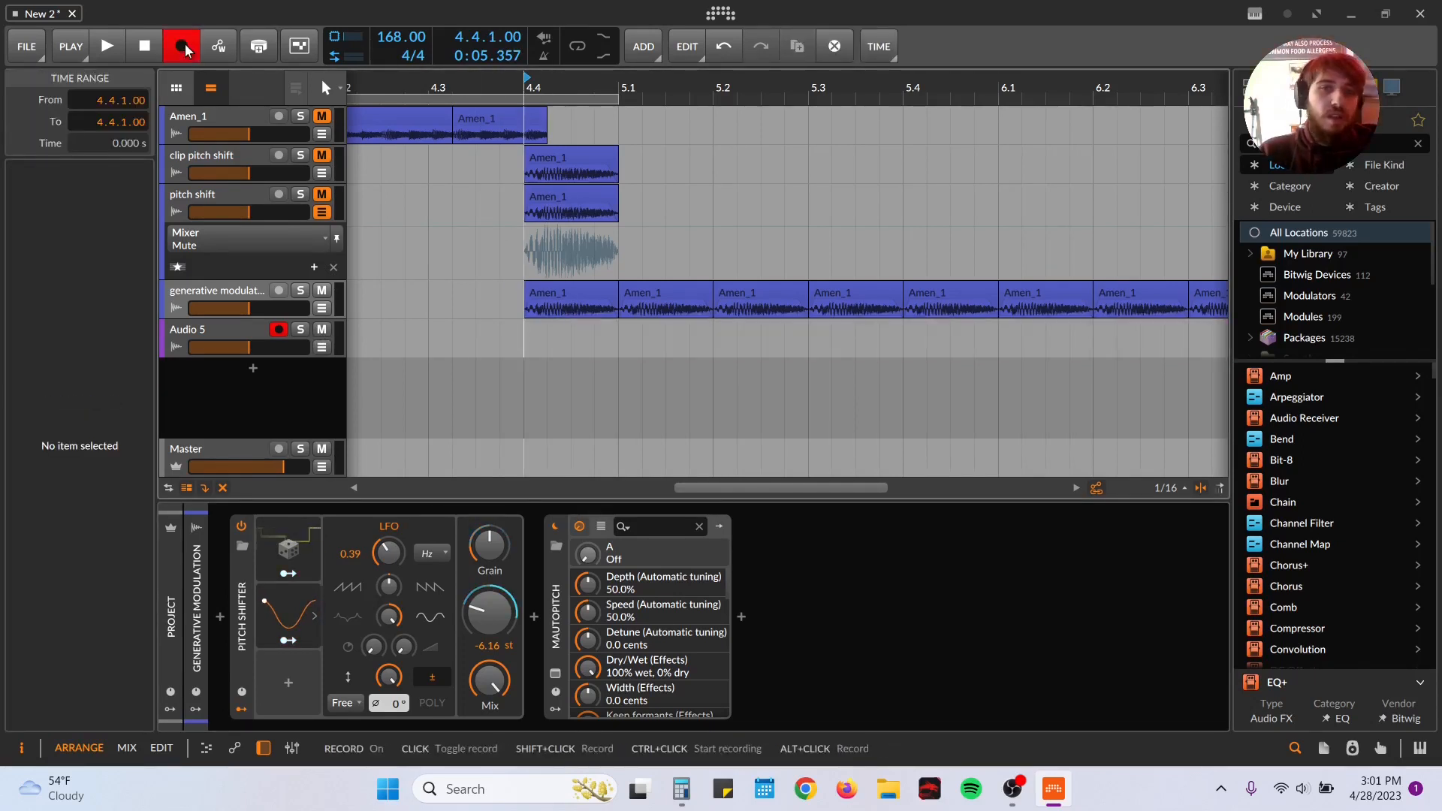
key("space")
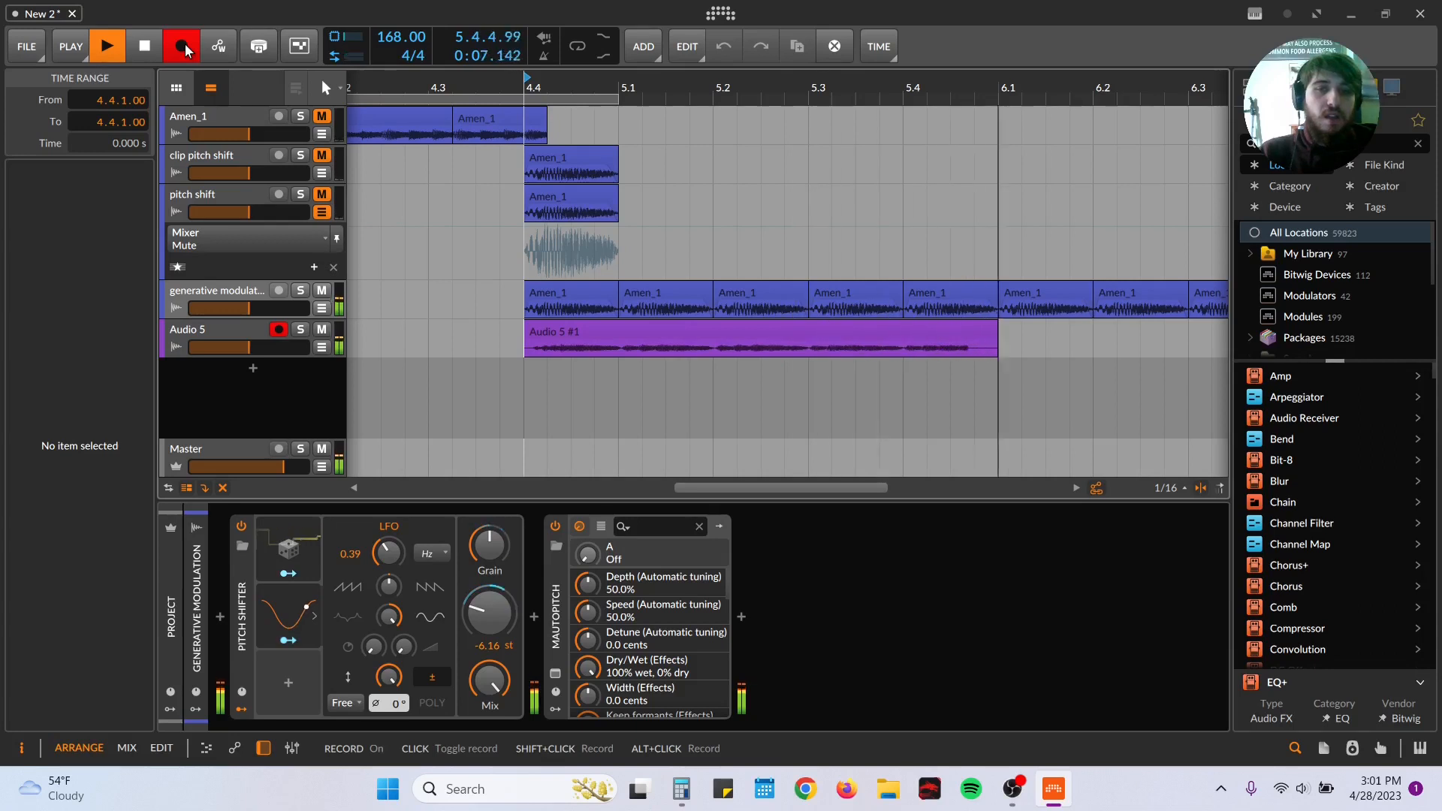
left_click_drag(975, 84, 815, 89)
key("space")
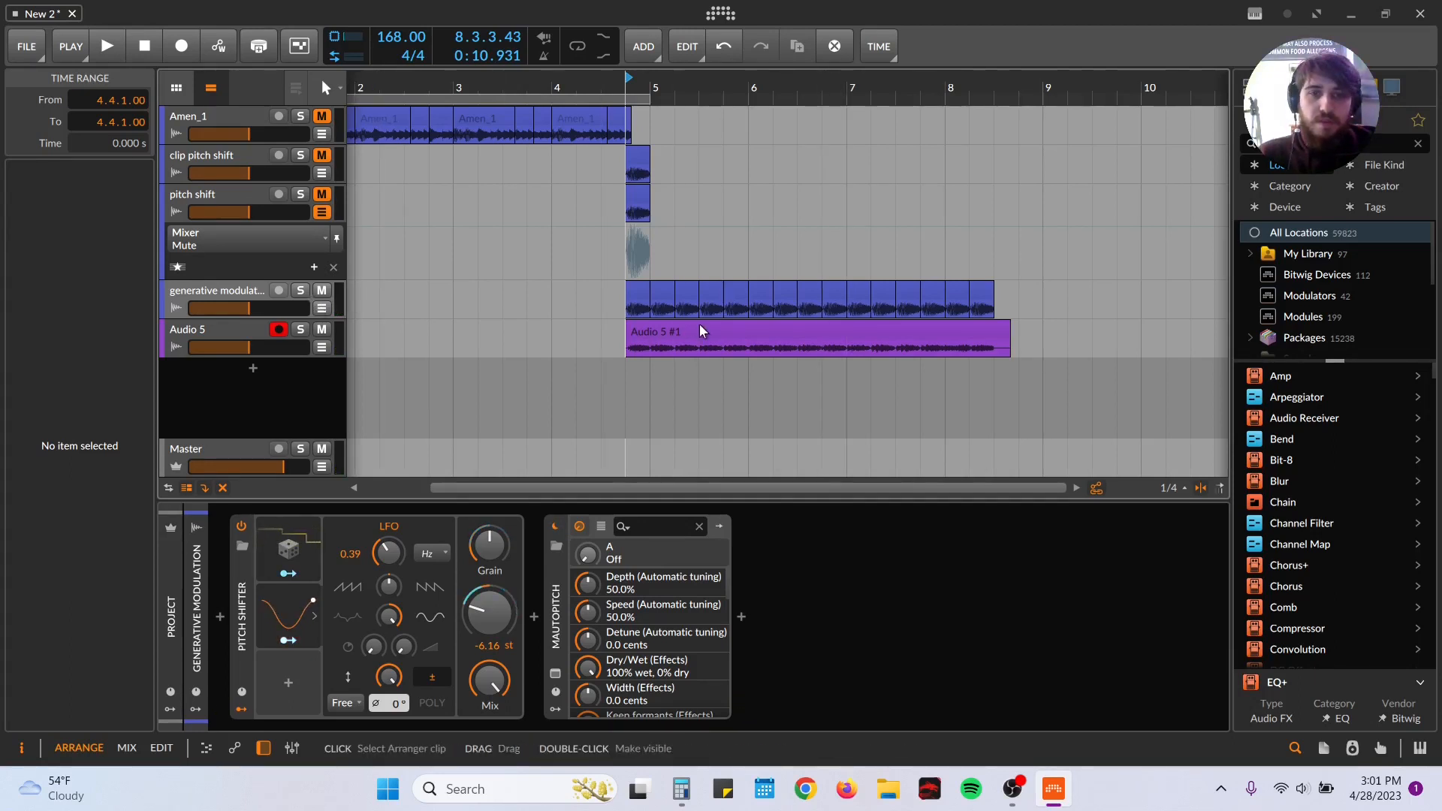
Step: Move the new Audio 5 recording earlier and trim it to a one-beat slice at 4.4.1 with length 0.1.0
left_click_drag(701, 333, 350, 340)
left_click_drag(493, 92, 518, 75)
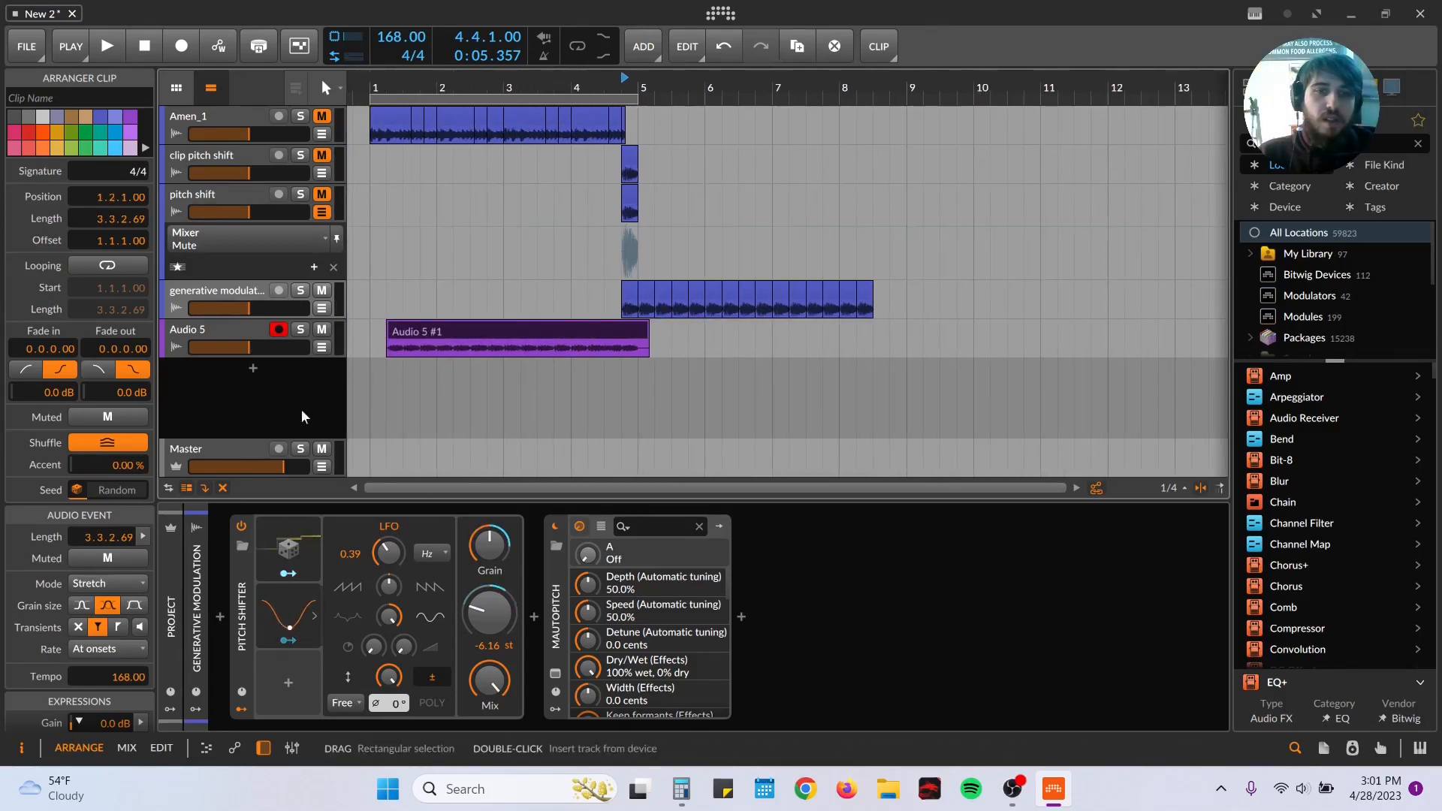
left_click_drag(387, 347, 599, 347)
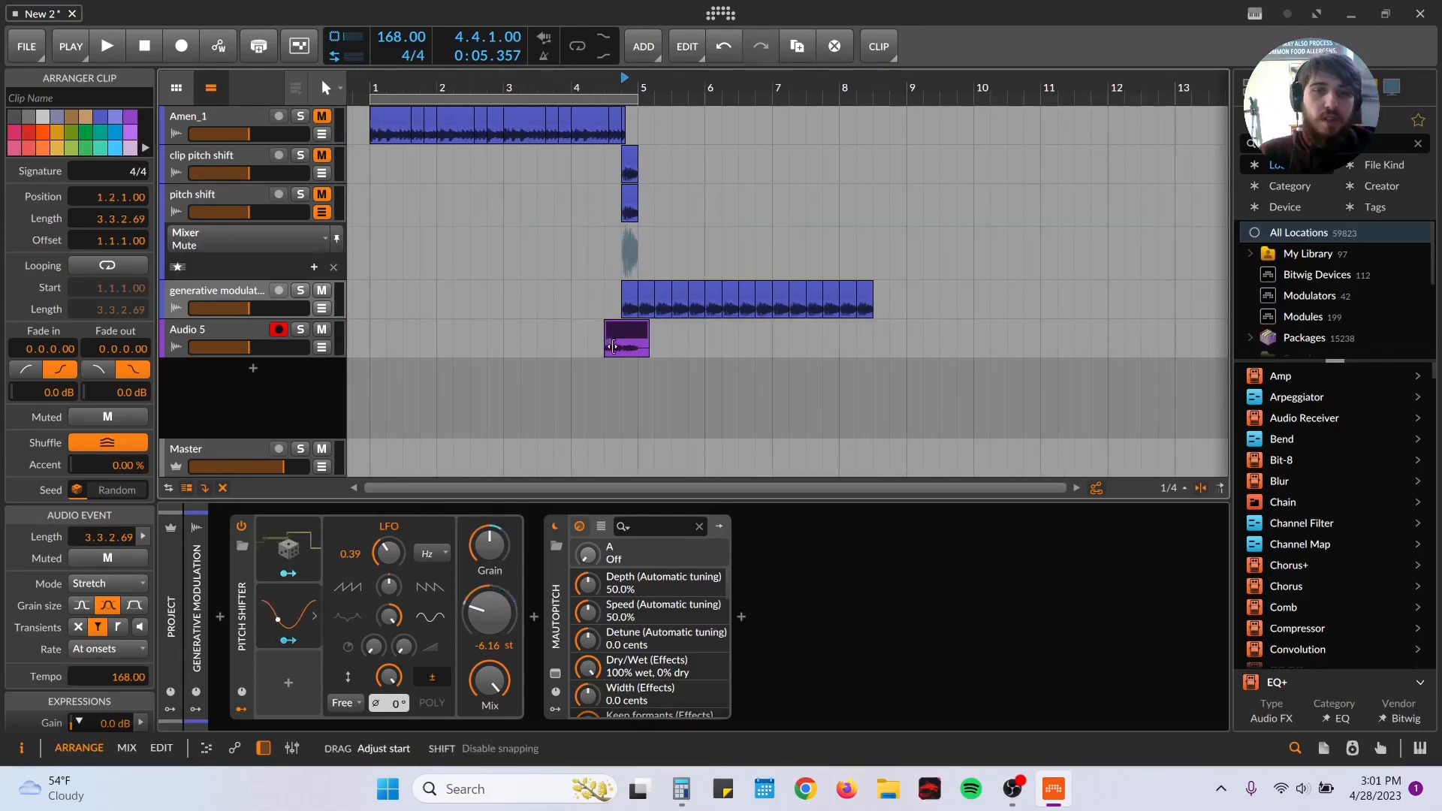
left_click_drag(664, 84, 702, 301)
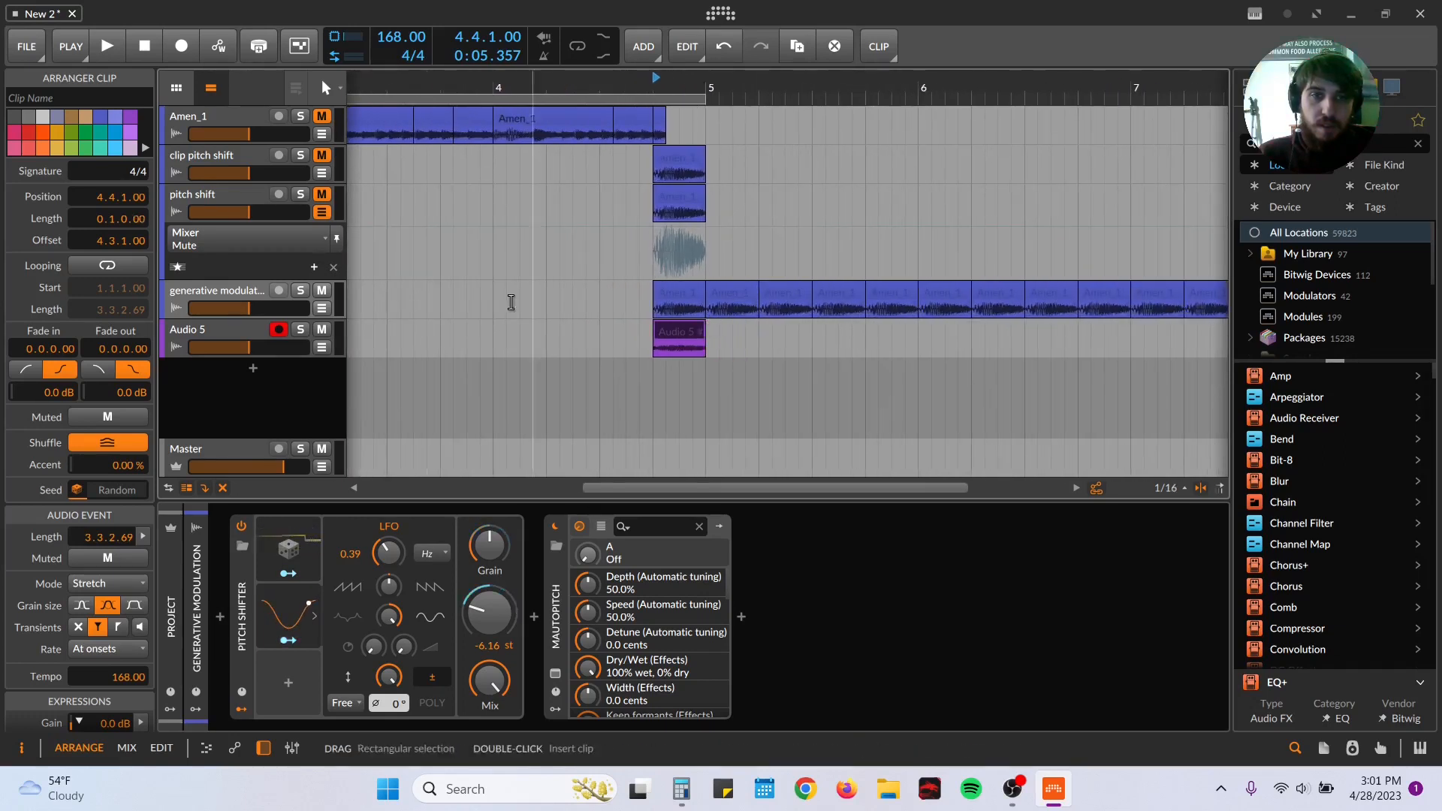
Step: Set Audio 5's source to No input, disarm it and mute the generative modulation track
left_click(232, 327)
left_click(96, 520)
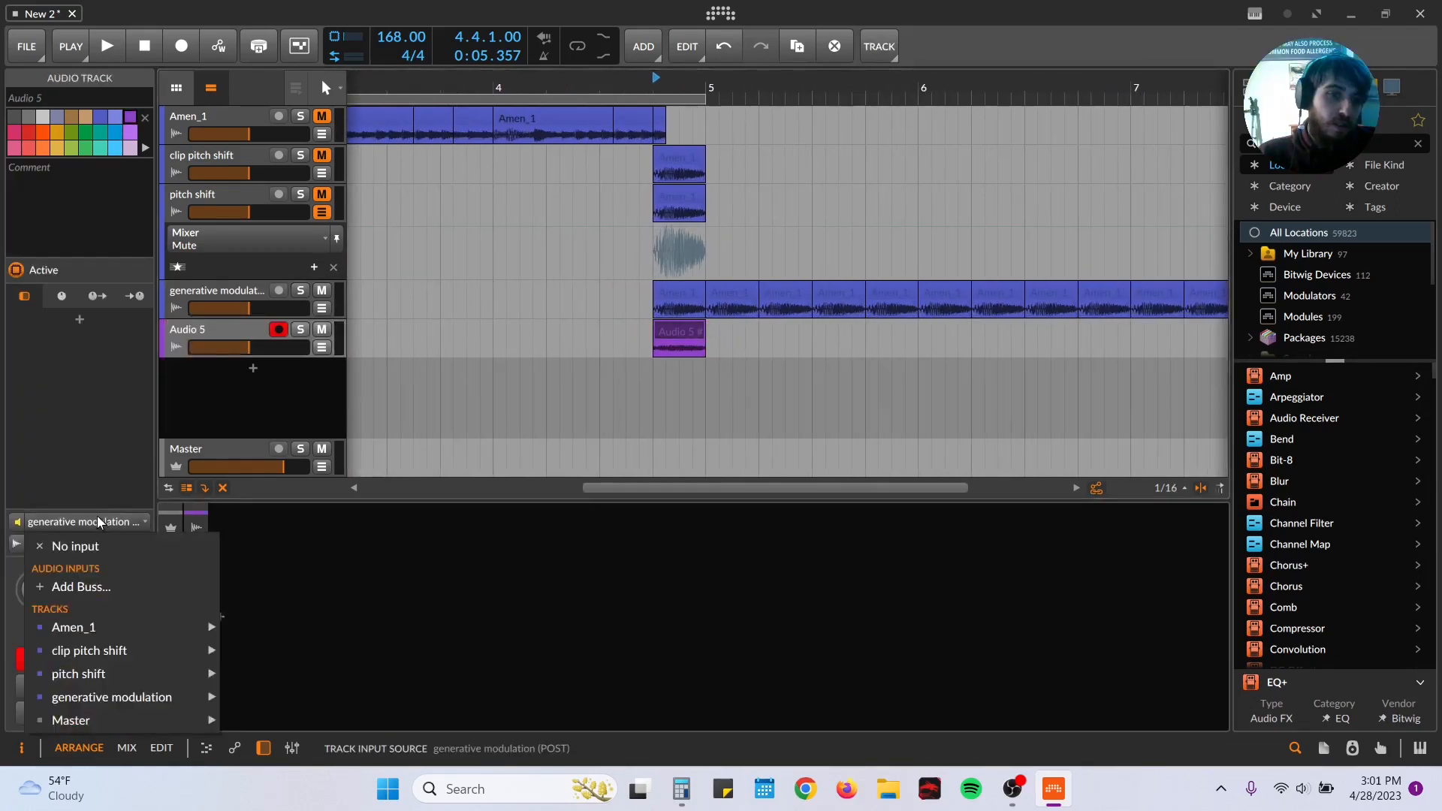
left_click(114, 548)
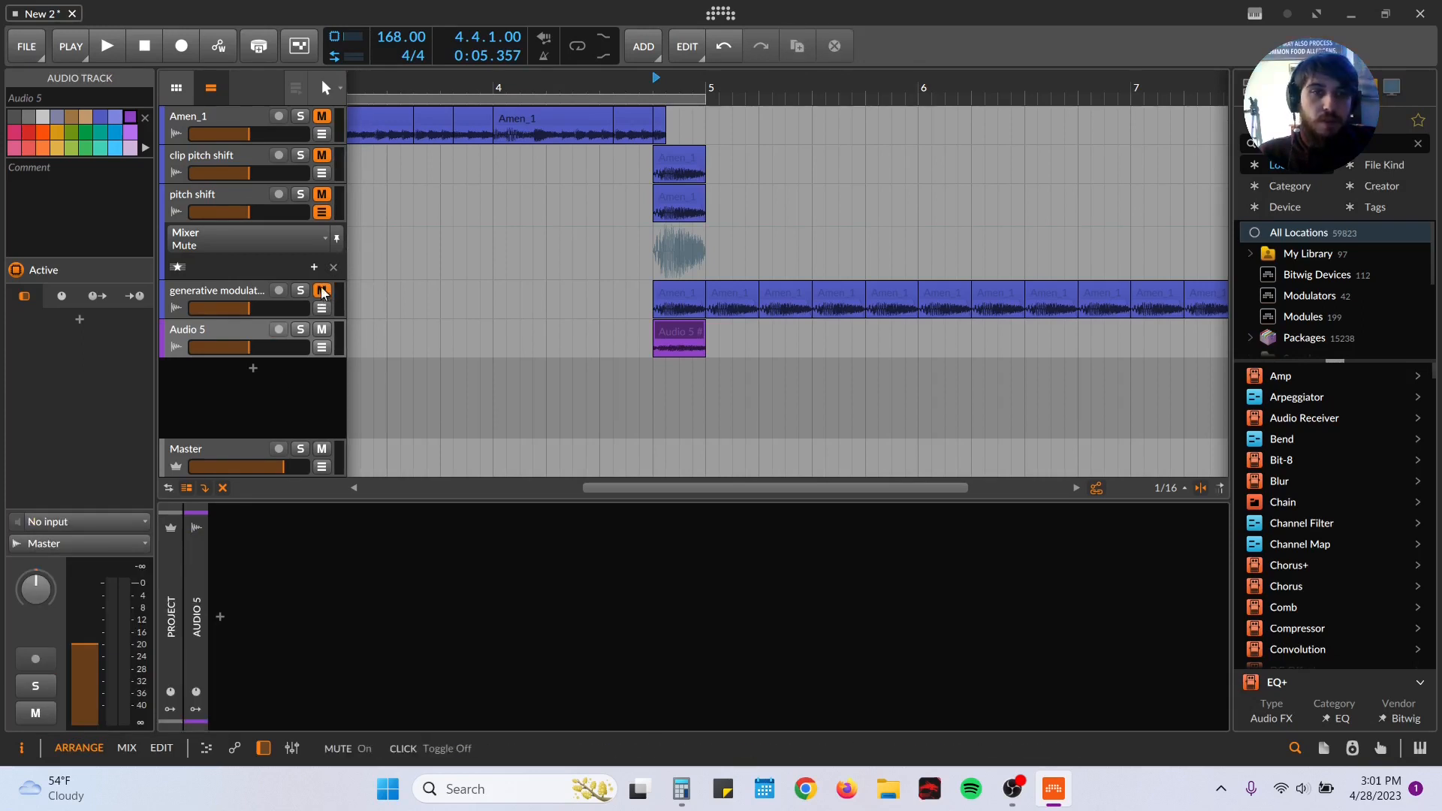
Step: Audition from bar 4 with Amen_1 unmuted and raise the Audio 5 clip's gain to +11.4 dB
left_click(496, 281)
key("space")
key("space")
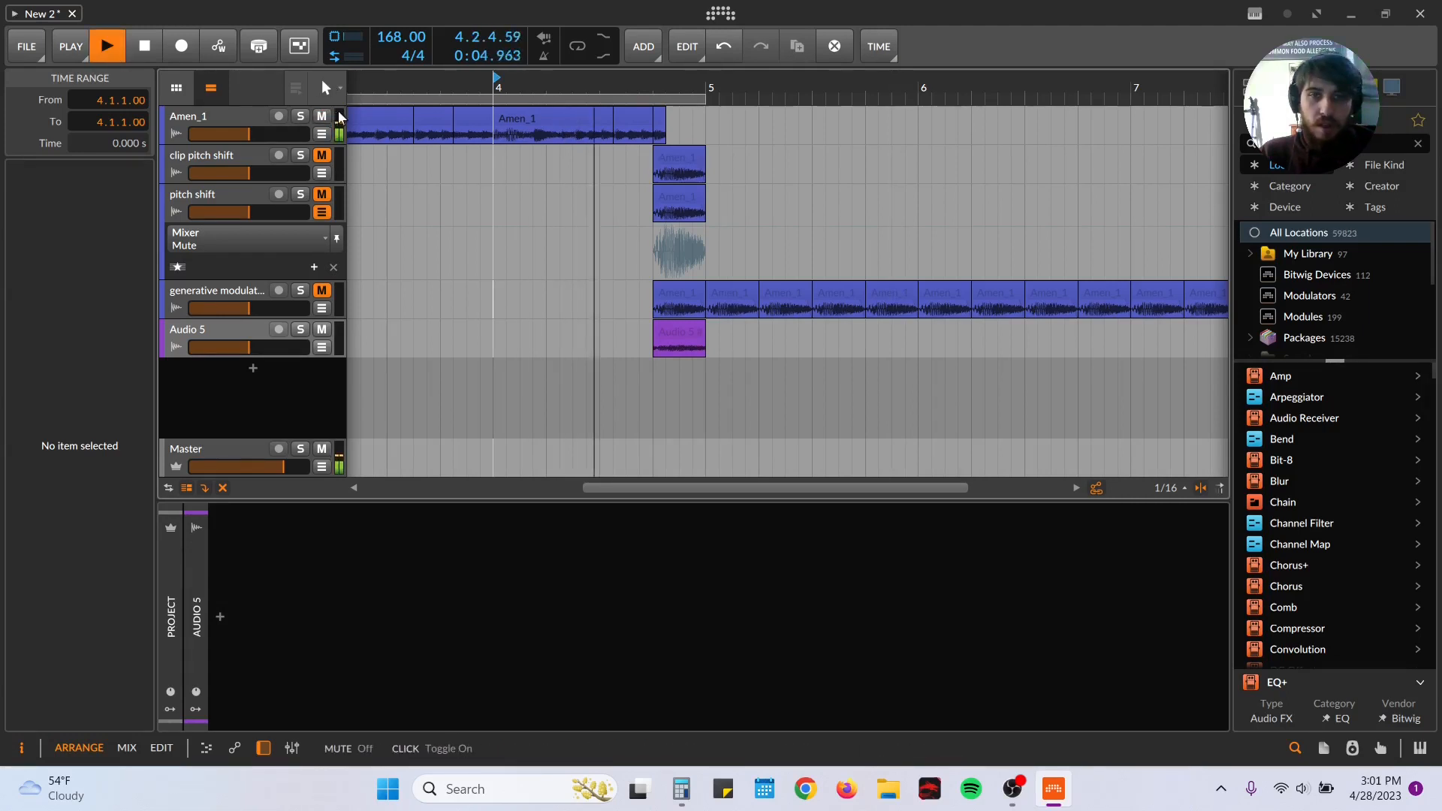
key("space")
left_click(684, 331)
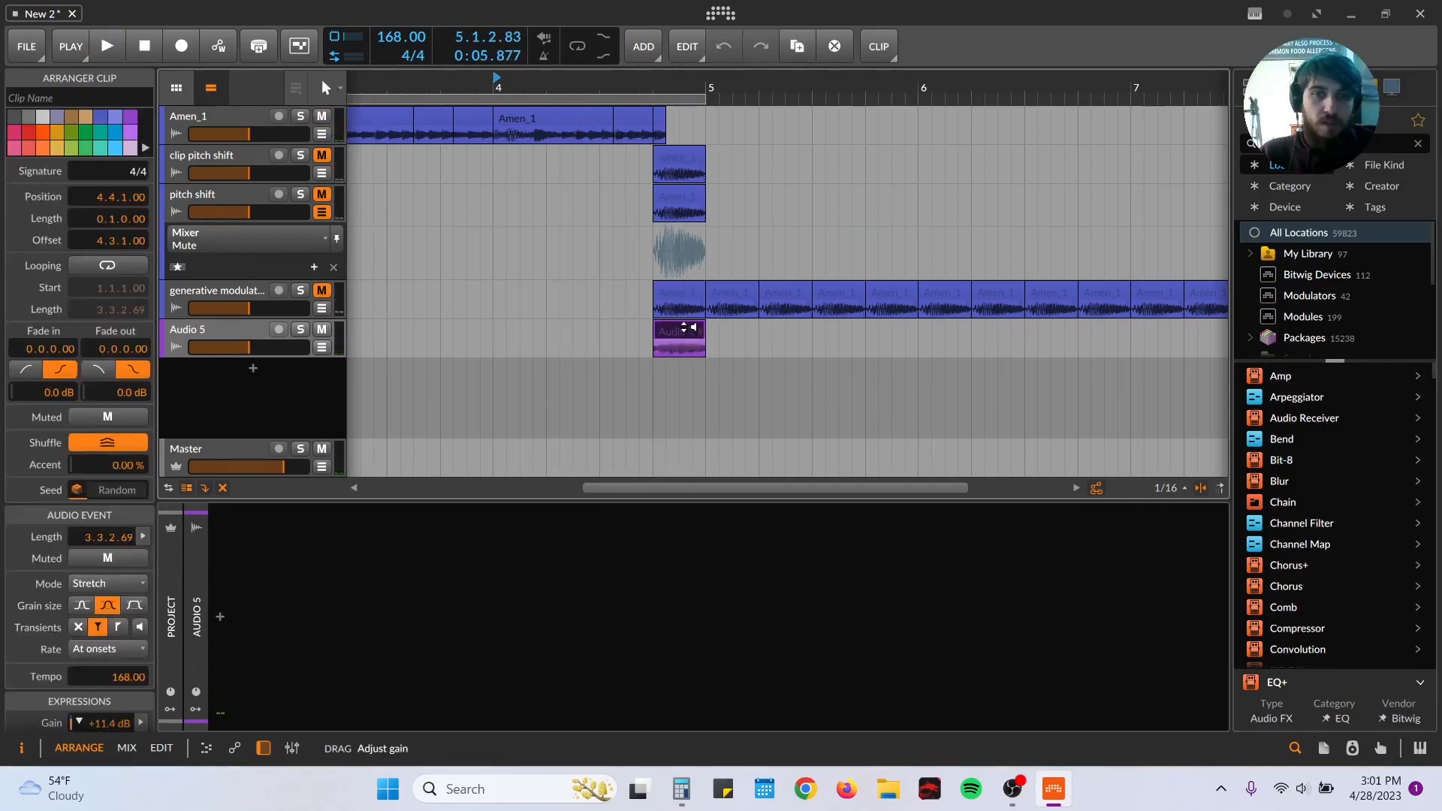
left_click_drag(679, 88, 462, 152)
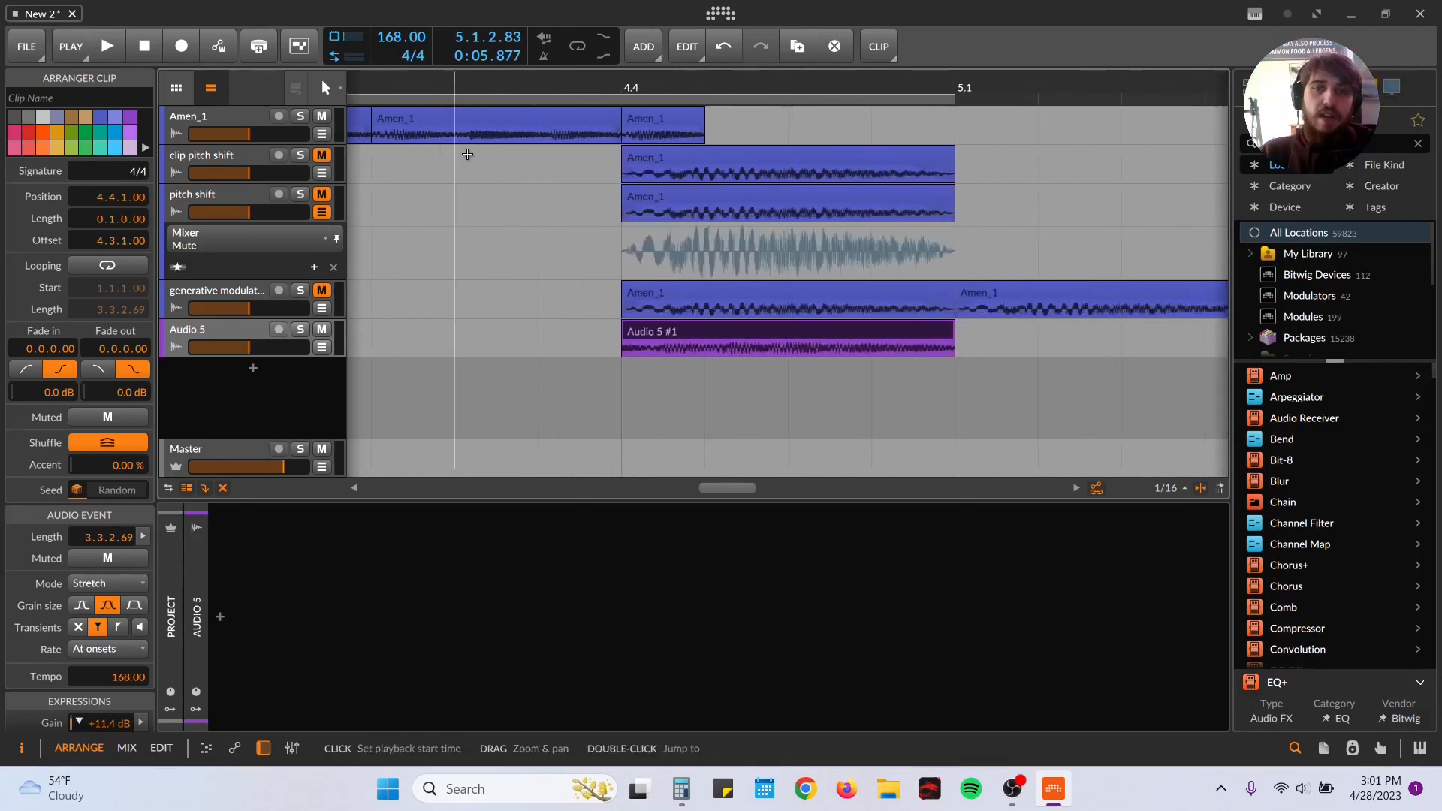
Step: Audition from 4.4.1 with Amen_1 soloed, and again with the solo cleared
left_click(626, 120)
left_click(302, 117)
key("space")
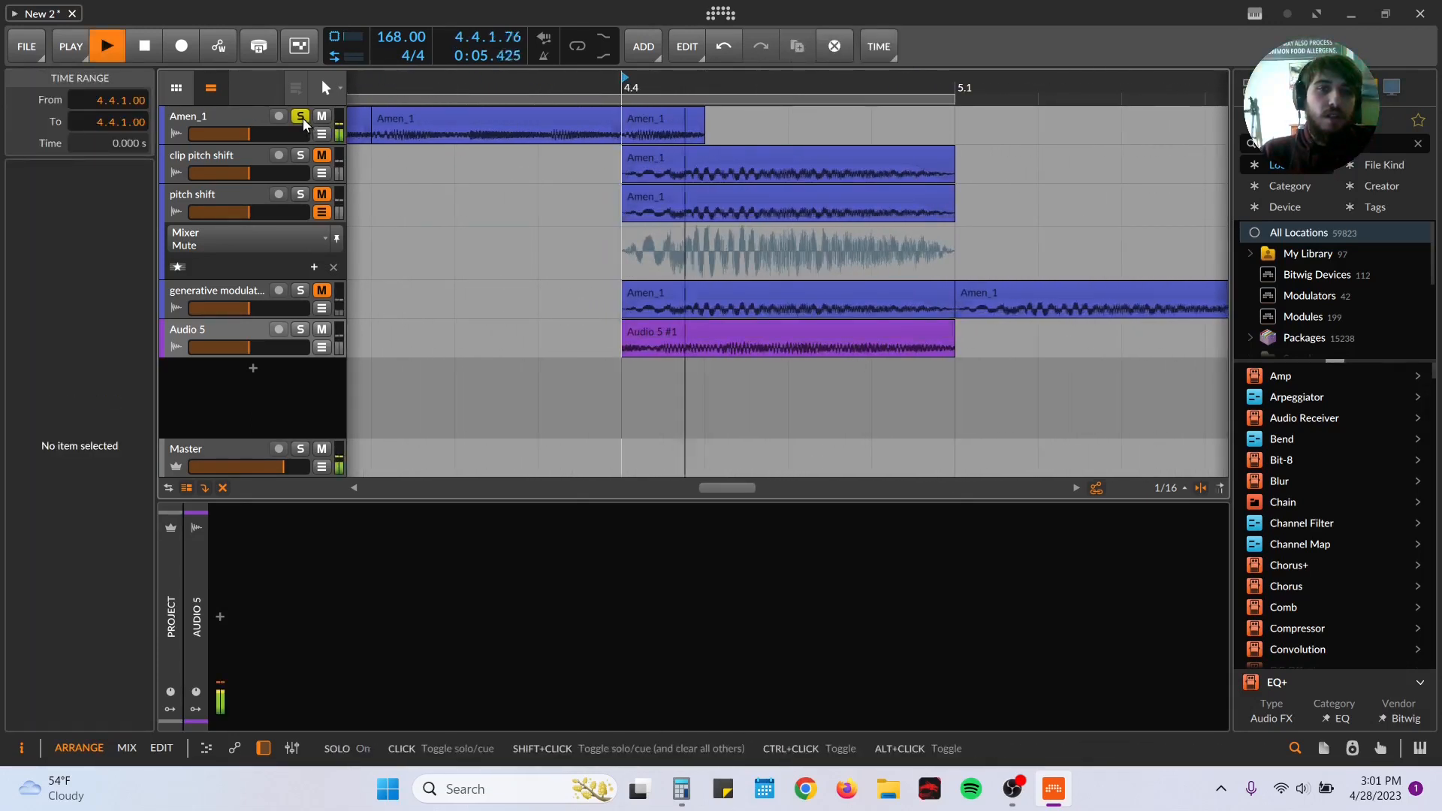
left_click(304, 119)
key("space")
key("space")
key("space")
Step: Play the recorded Audio 5 slice repeatedly around 4.4.1 to judge how it fits the break
left_click_drag(413, 86, 699, 30)
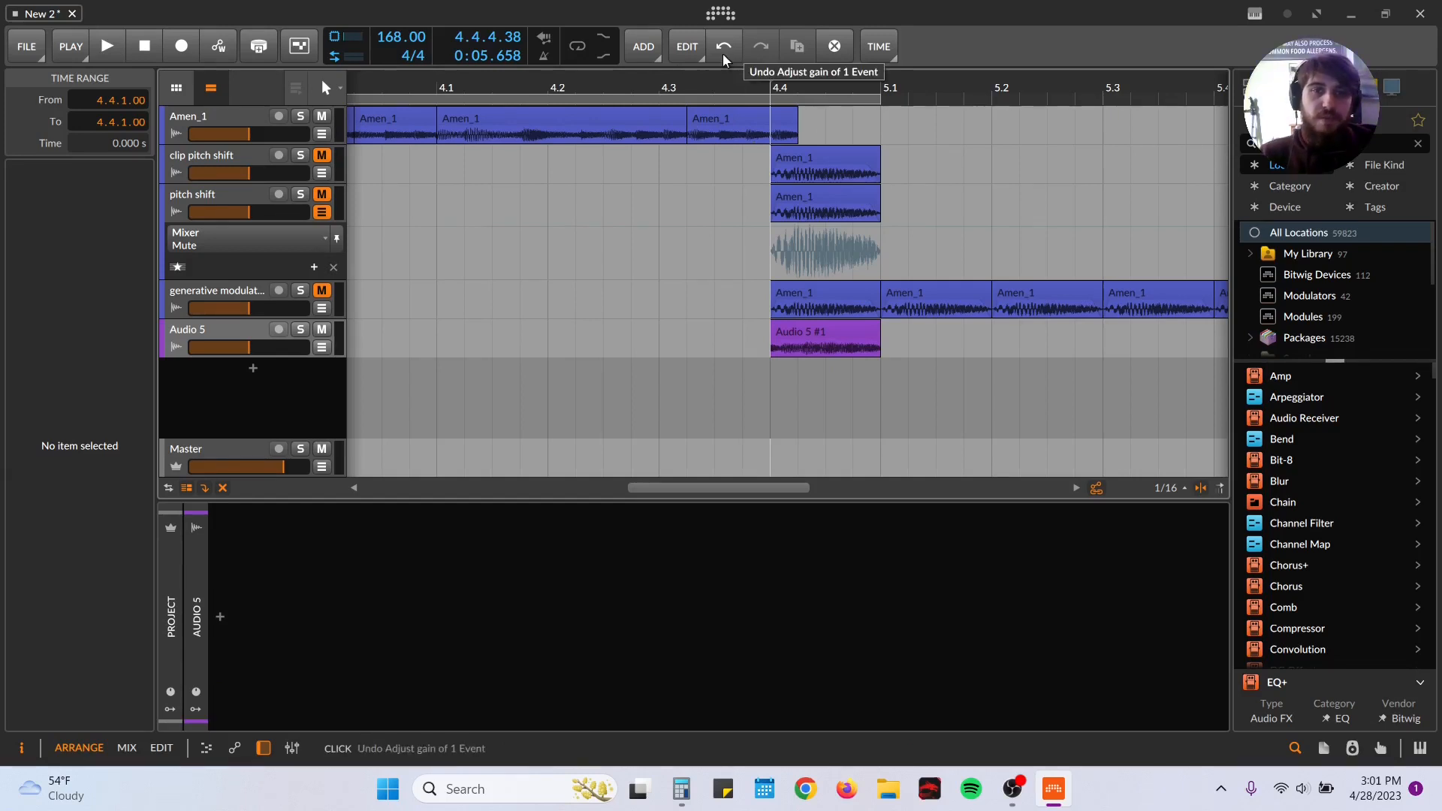
key("space")
key("space")
key("space")
key("space")
left_click_drag(791, 84, 791, 128)
key("space")
key("space")
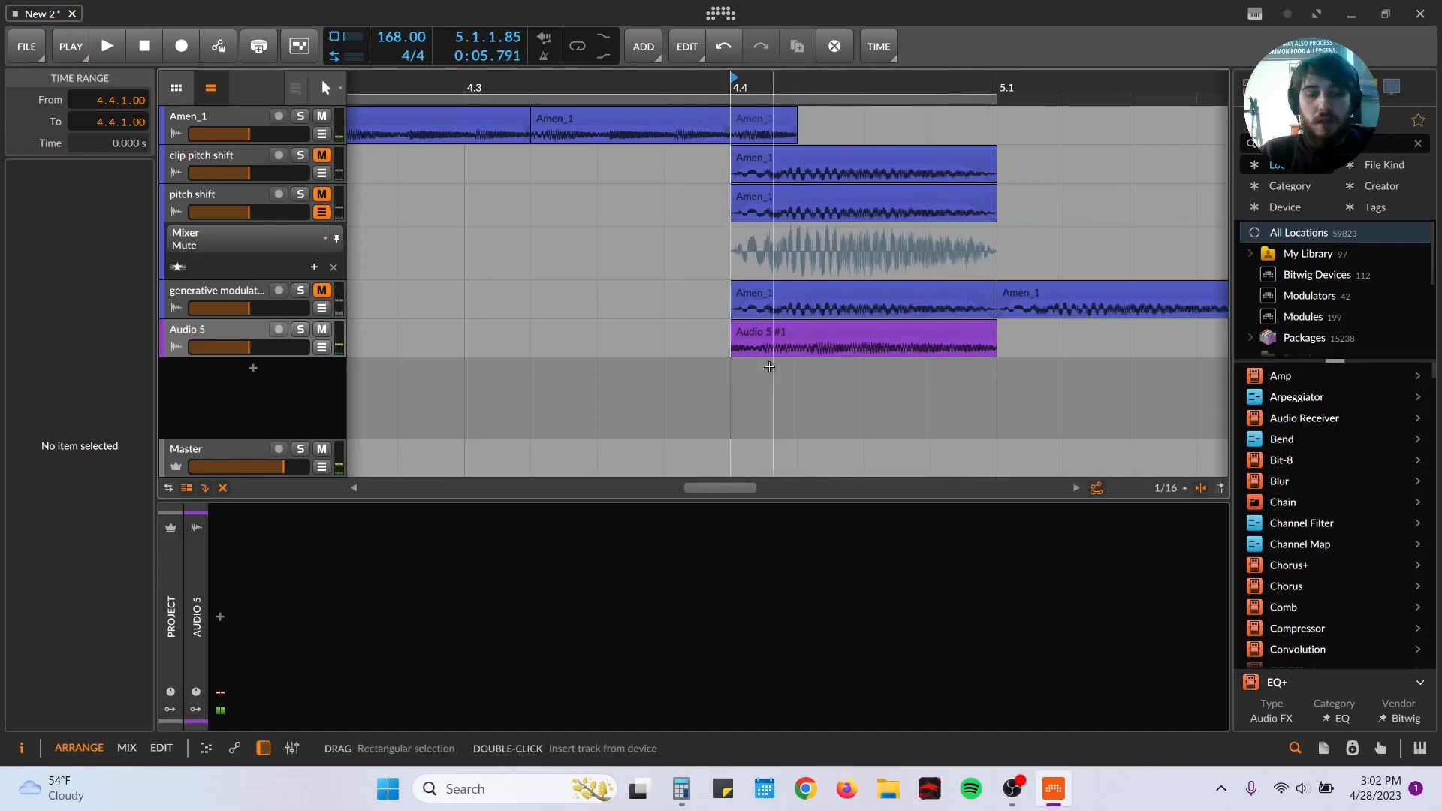
Step: Slide the audio inside the one-beat Audio 5 clip to other portions of the recording, auditioning each from 4.4.1
left_click(771, 352)
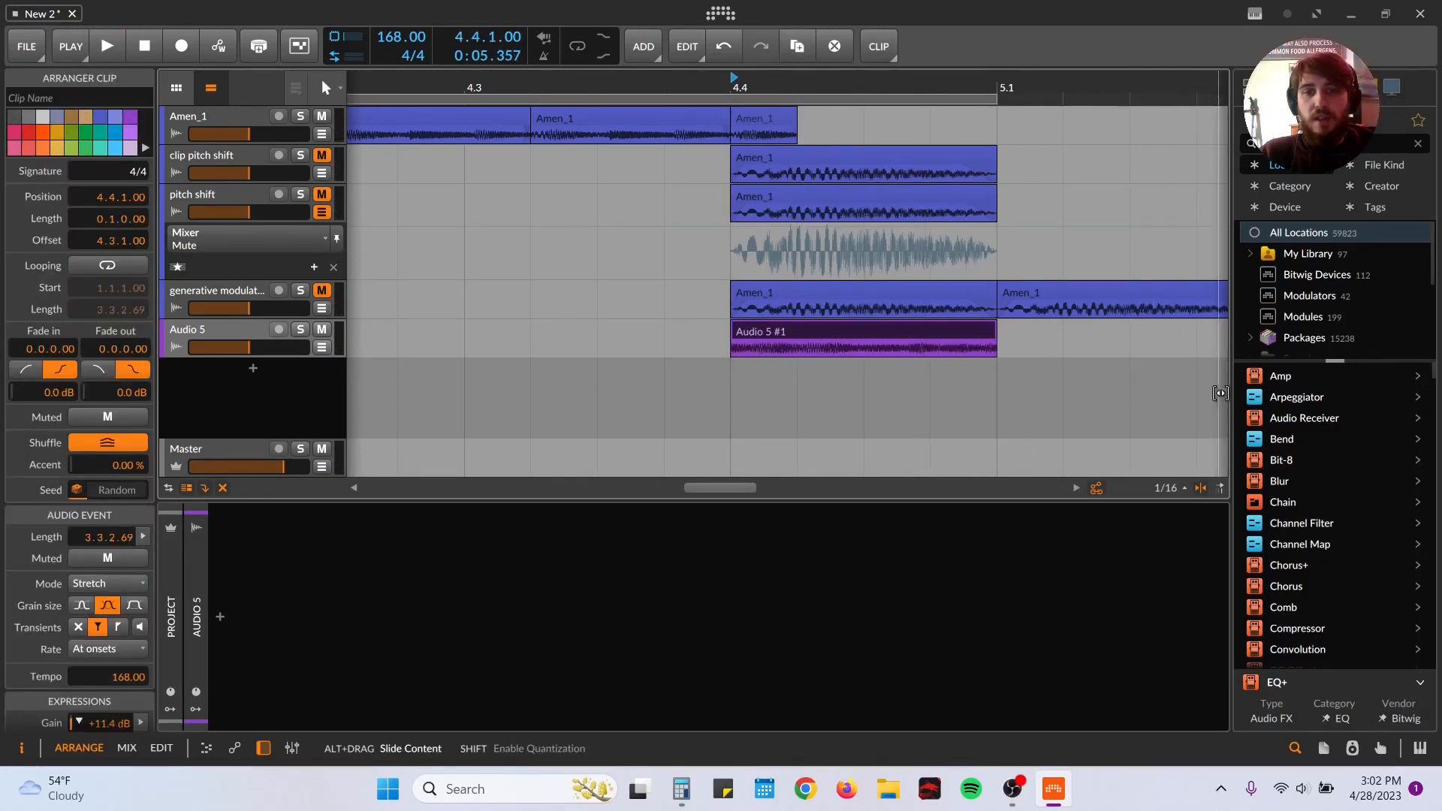
scroll(1171, 389, "right", 3)
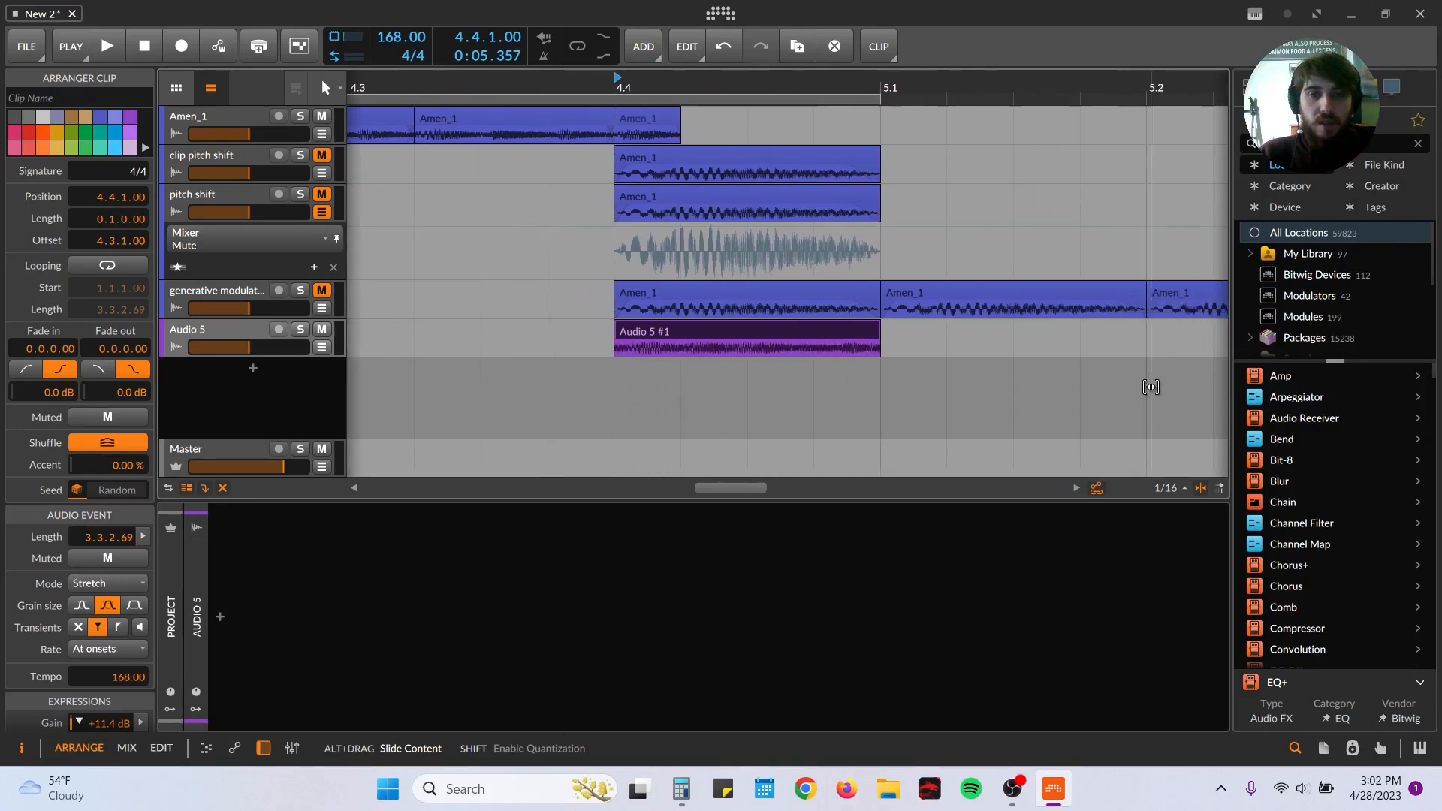
key("space")
key("space")
key("space")
left_click_drag(838, 354, 885, 373)
key("space")
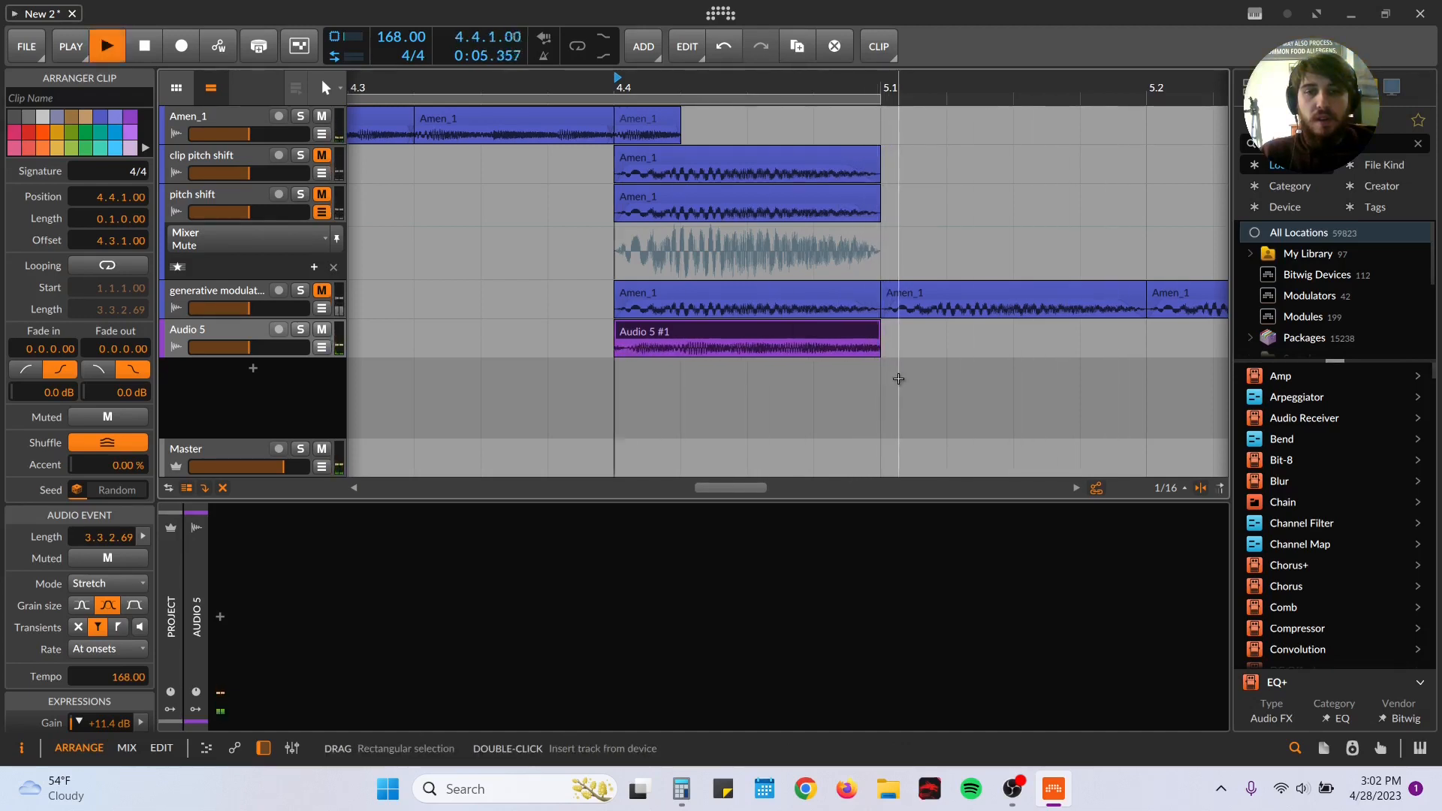
key("space")
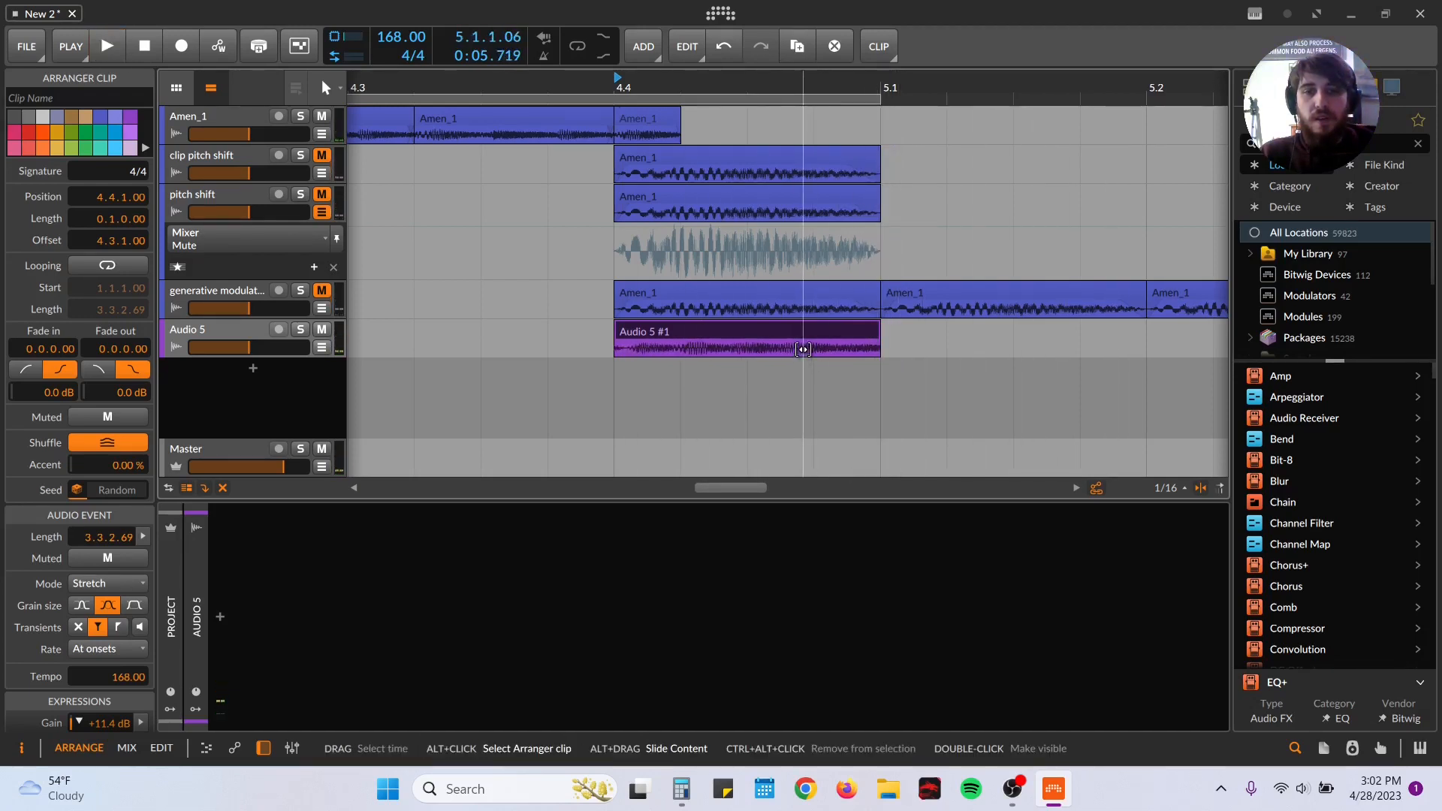
Step: Shift the Audio 5 clip's content once more and audition it at 4.4.1 and in context from 4.1
left_click_drag(1003, 412, 1075, 407)
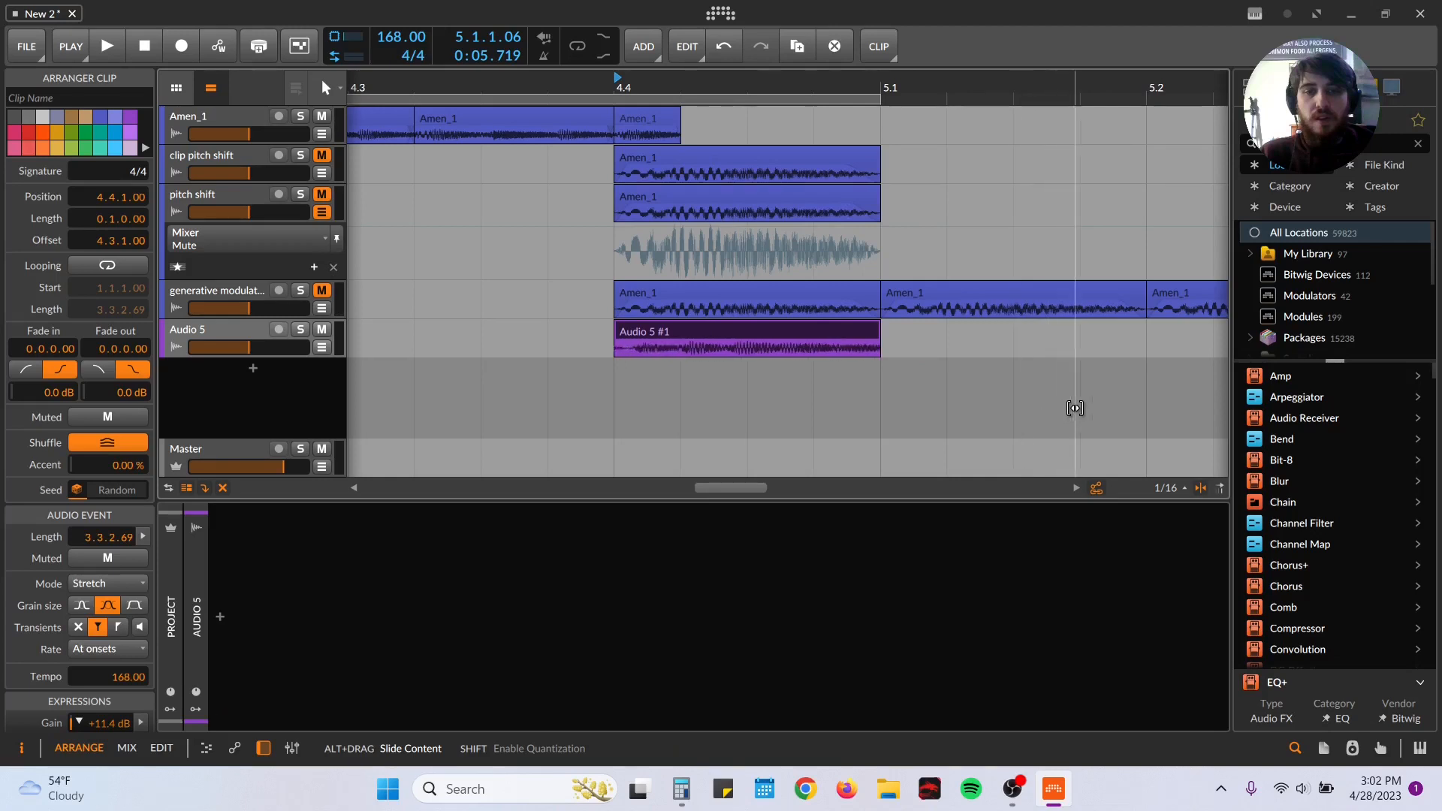
key("space")
key("space")
key("space")
key("space")
left_click_drag(678, 85, 765, 52)
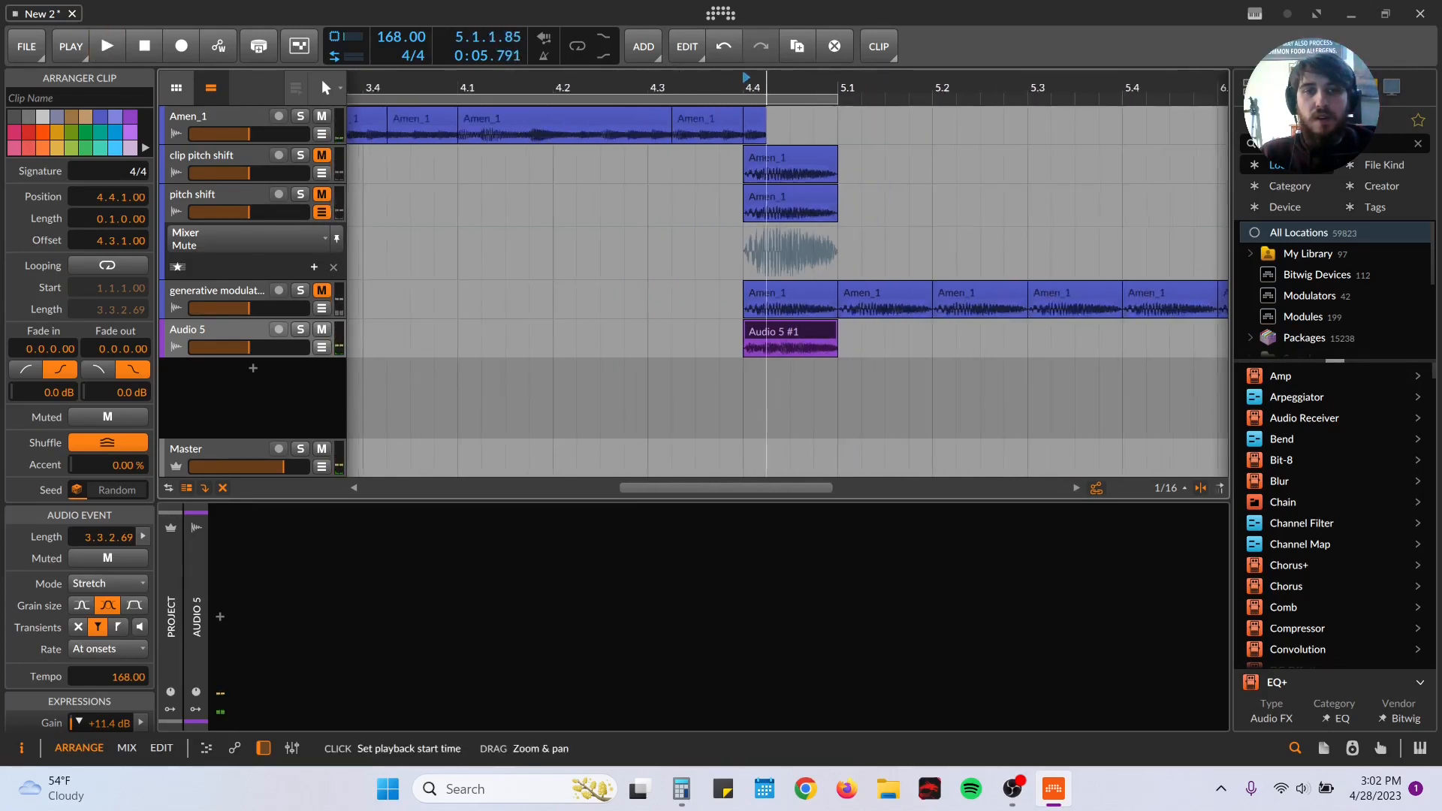
left_click(462, 191)
key("space")
key("space")
Step: Split the Audio 5 clip at 4.4.3, slide the second half's audio to a different portion and audition both halves
left_click(783, 343)
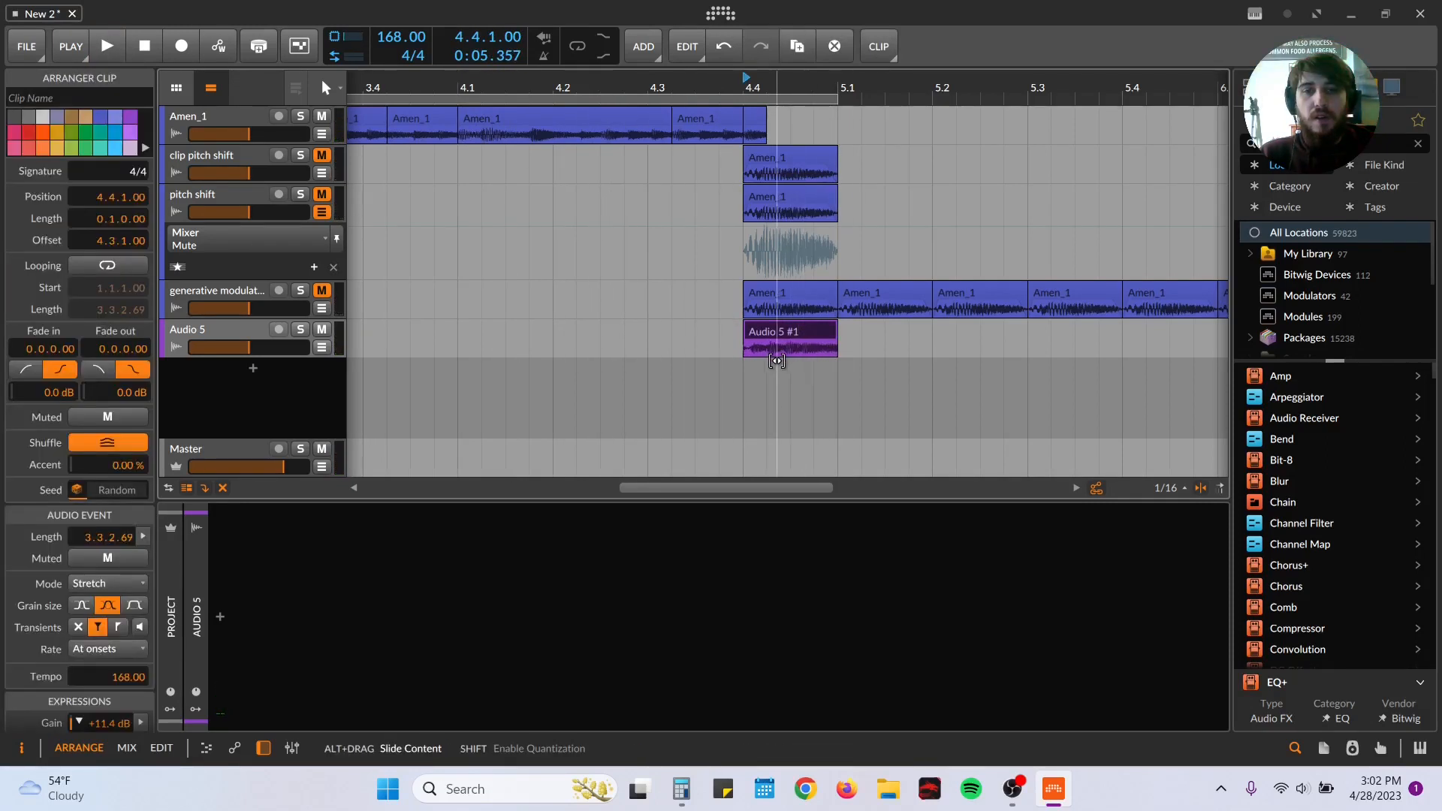
left_click_drag(783, 354, 777, 350)
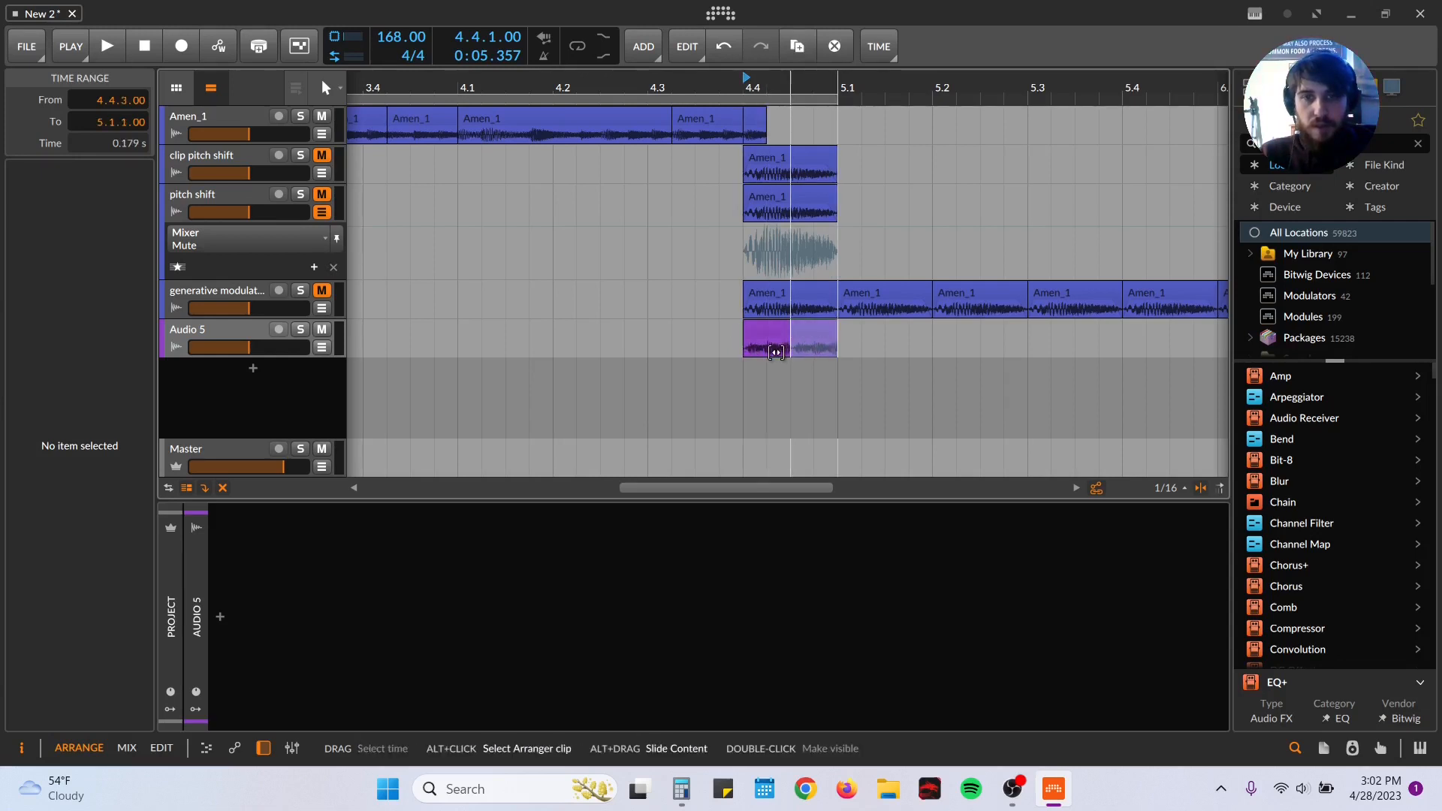
left_click(770, 352)
left_click_drag(766, 352, 794, 365)
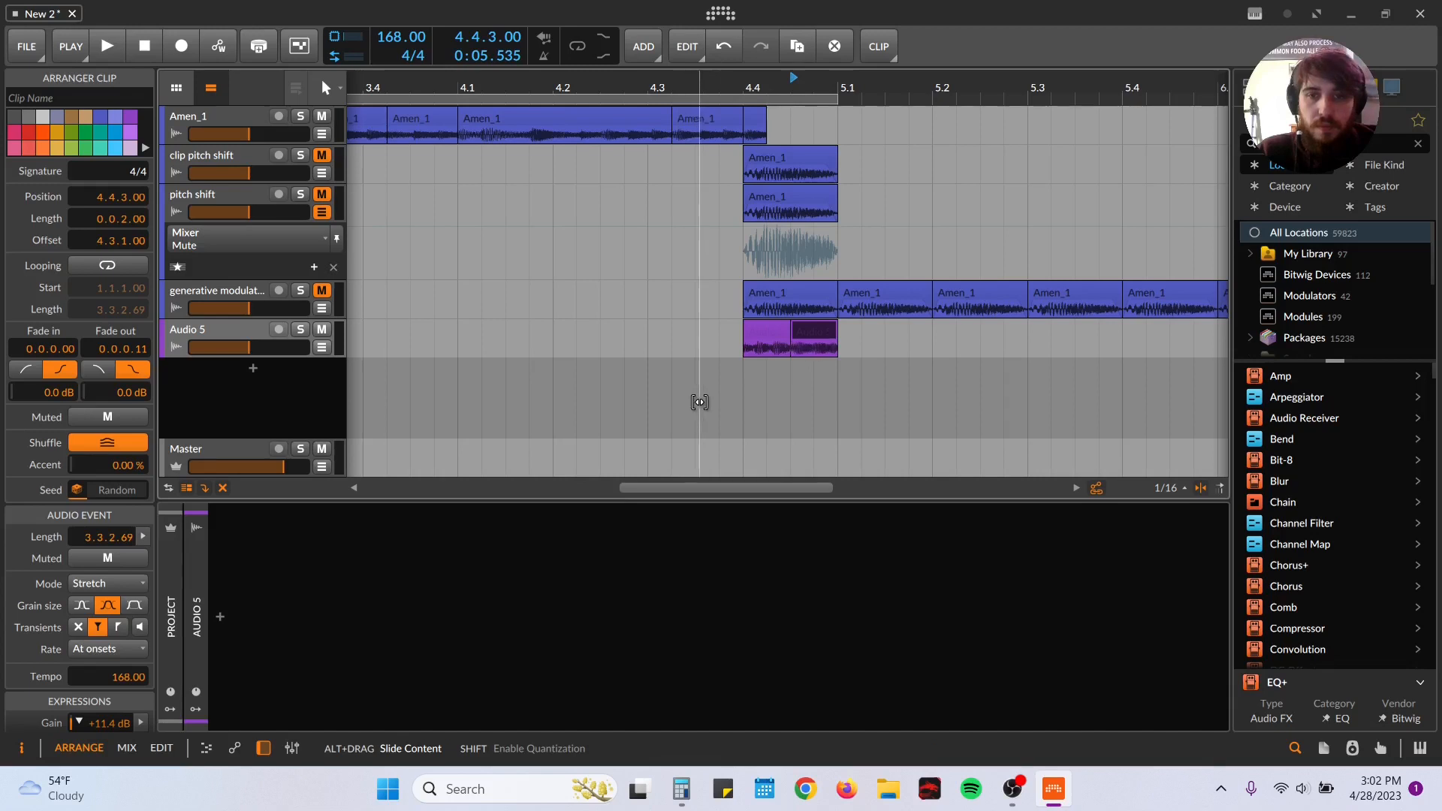
left_click(743, 398)
key("space")
key("space")
key("space")
key("space")
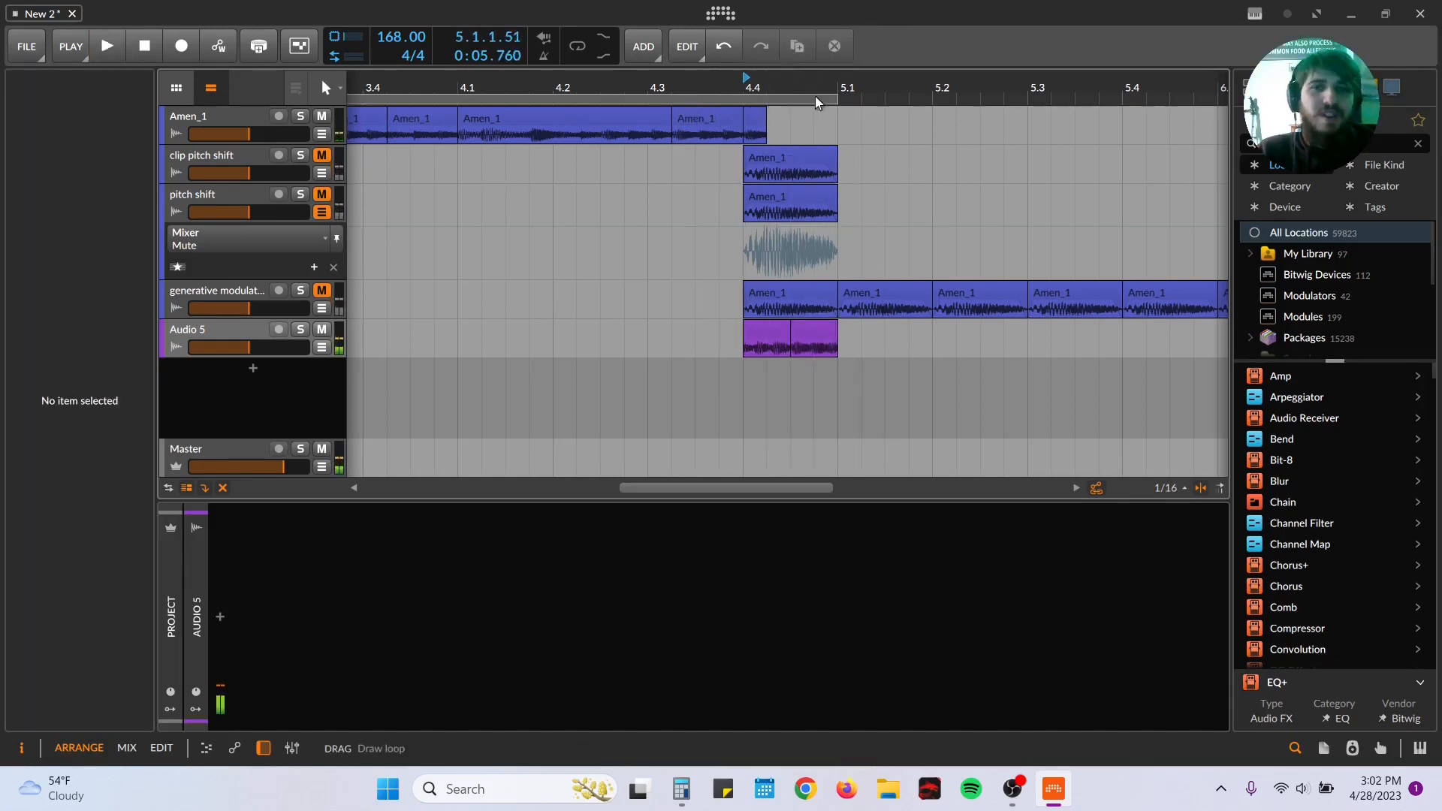
Step: Search the device browser for "pitch" and add a Pitch Shifter to the Audio 5 track
mouse_move(898, 88)
left_mouse_down()
mouse_move(901, 46)
mouse_move(890, 88)
left_mouse_up()
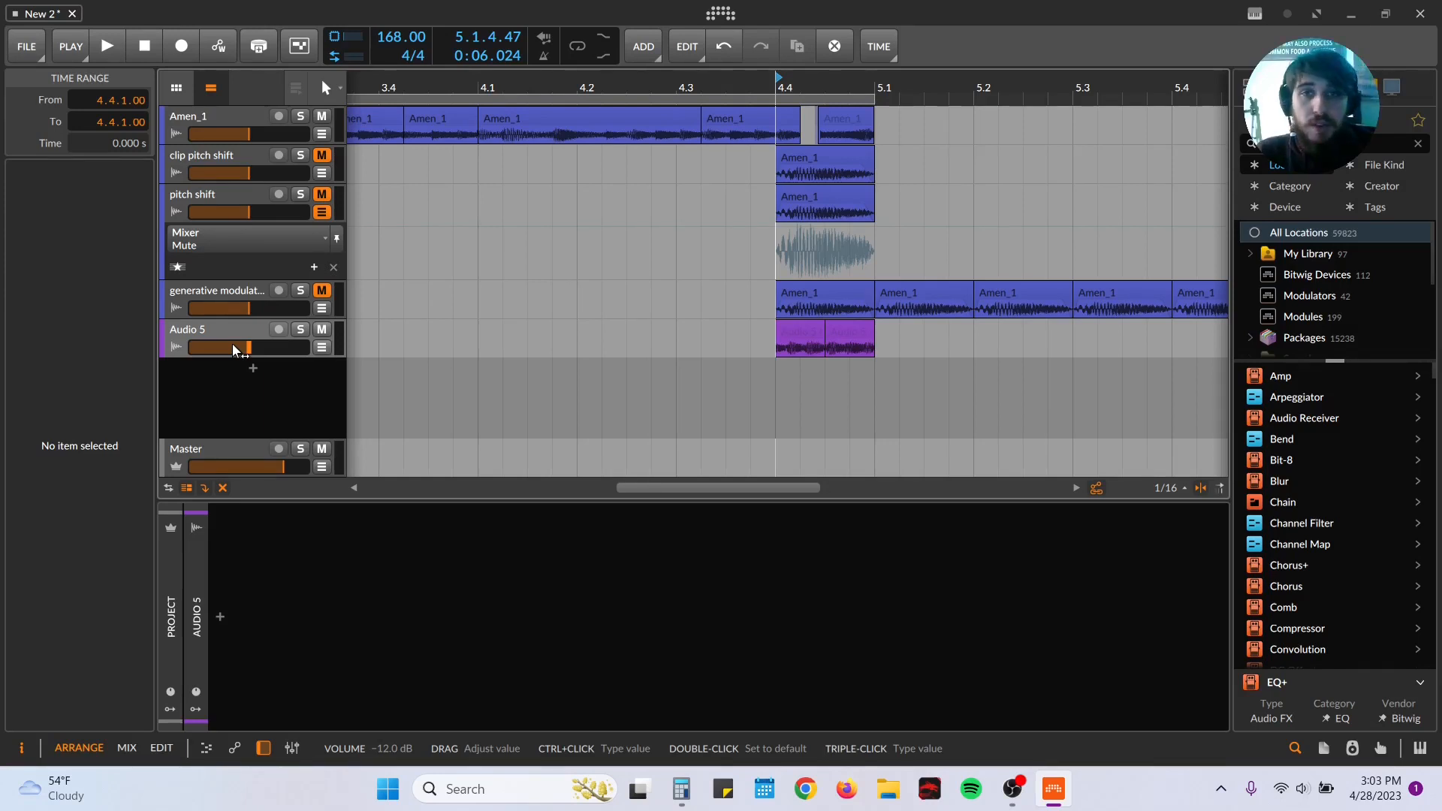
left_click(1363, 145)
type("pitch")
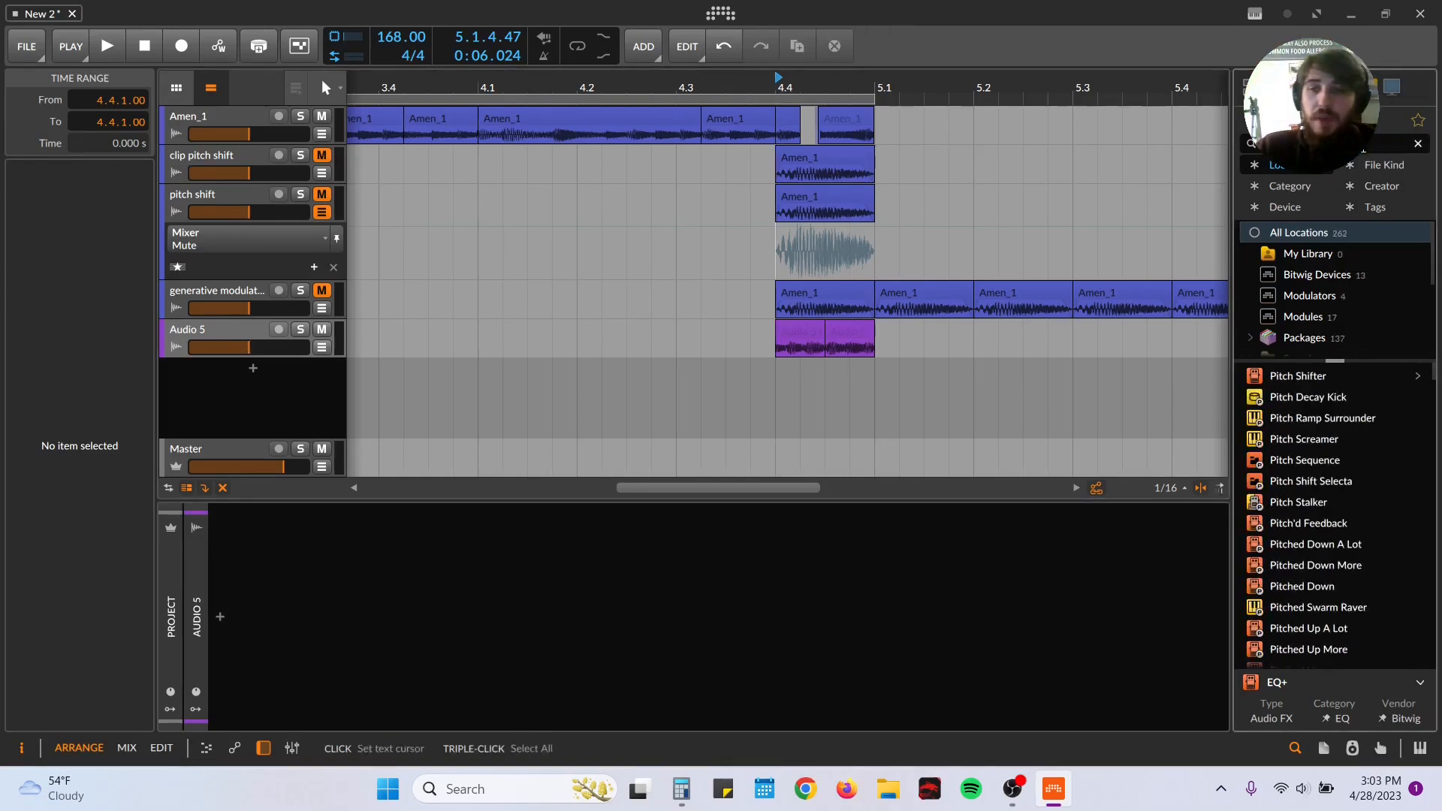
left_click(1283, 383)
left_click_drag(563, 620, 194, 593)
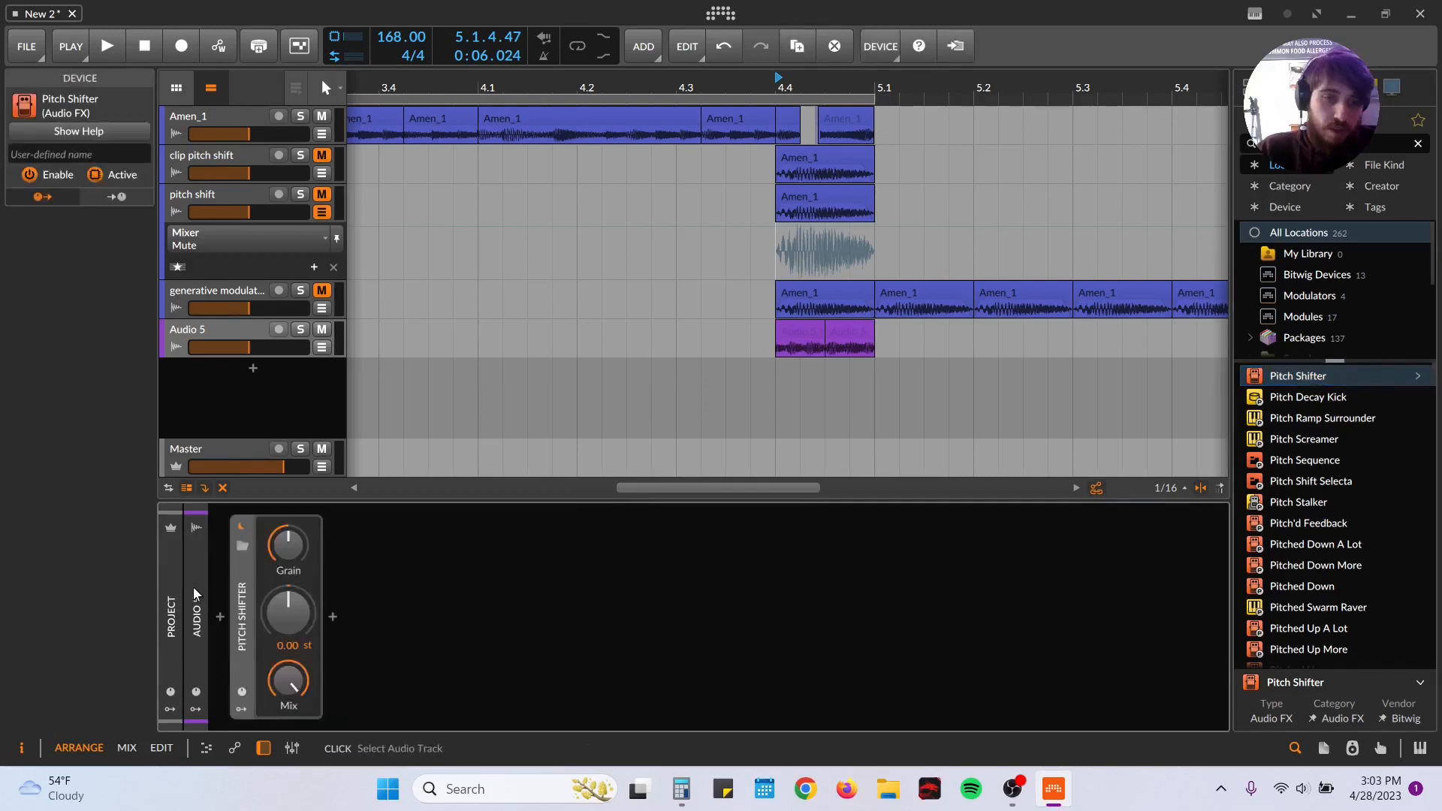
Step: Wrap the Pitch Shifter in an FX Layer and duplicate its layer twice to make three layers
key("ctrl+g")
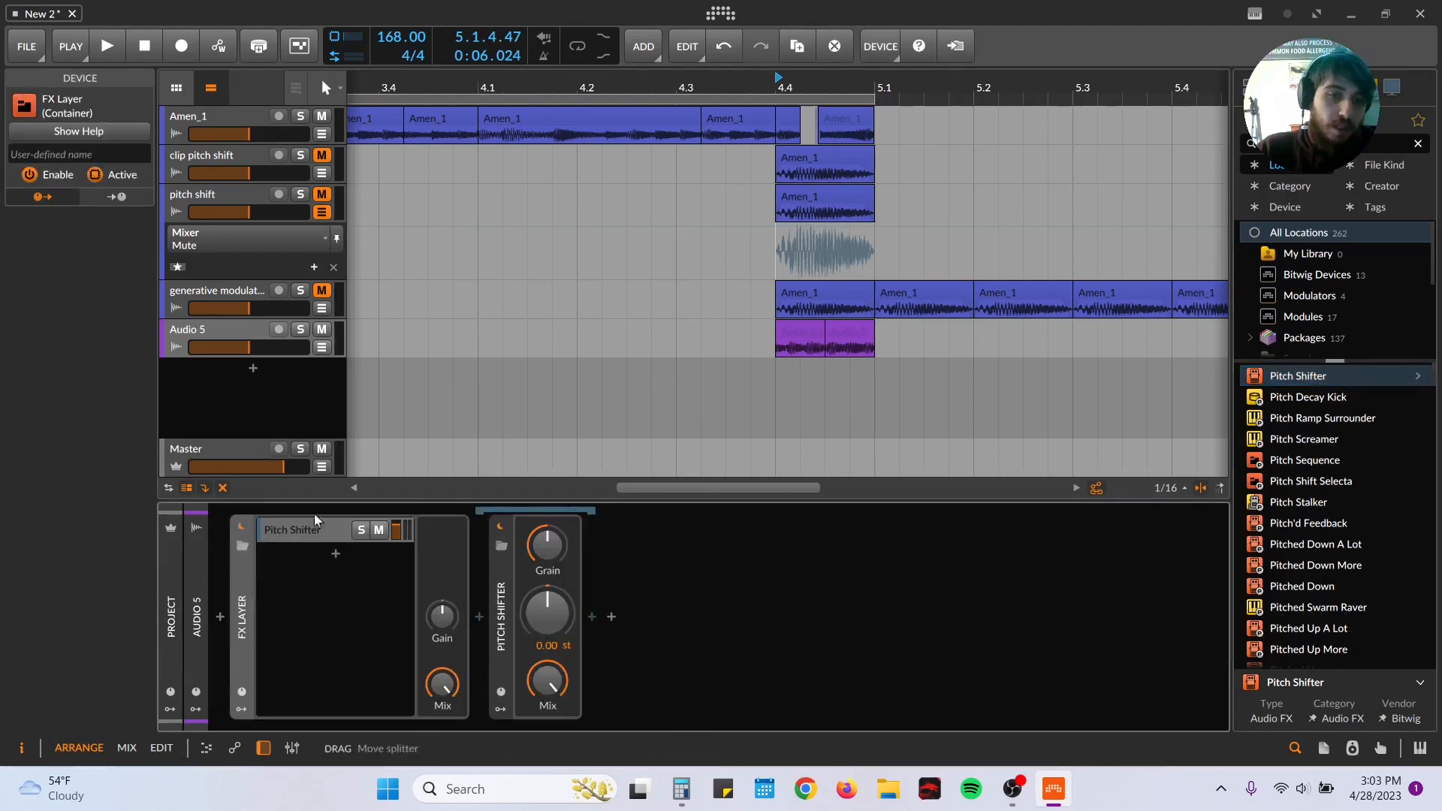
left_click(309, 536)
key("ctrl+d")
key("ctrl+d")
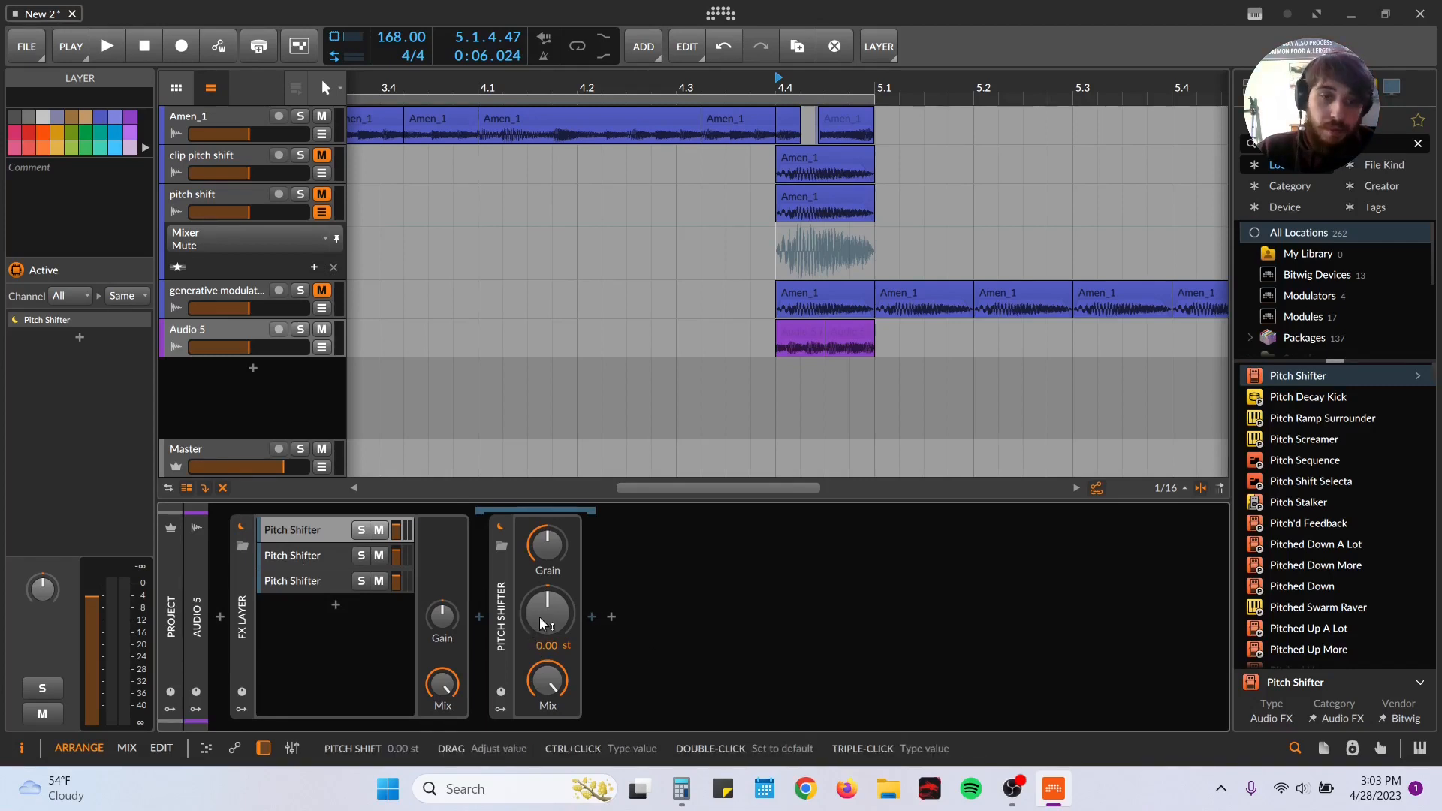
Step: Set the pitch shift to 12 st in the first layer and 6 st in the second, and lower the second layer's grain rate to 2.29 Hz
left_click_drag(547, 615, 546, 556)
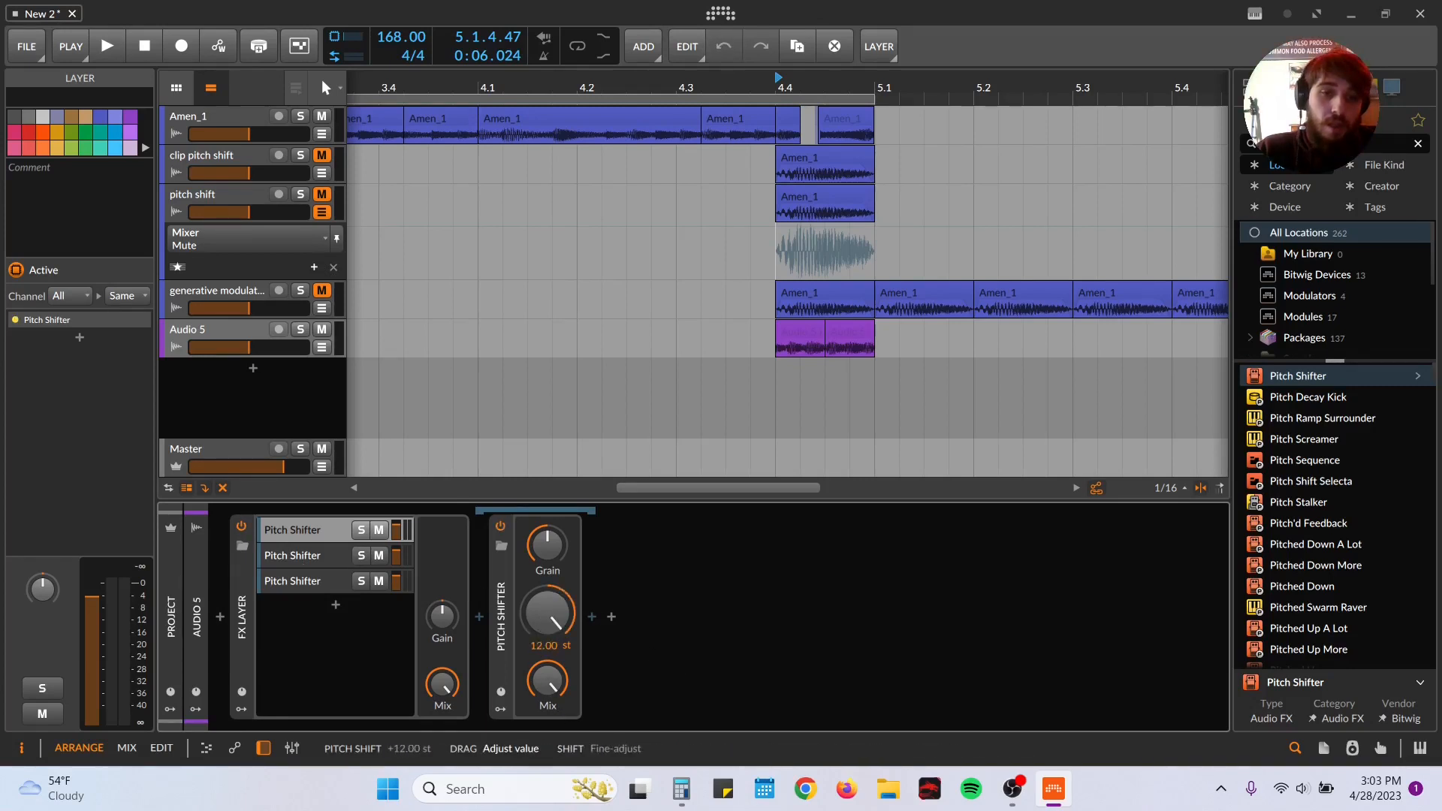
left_click(295, 556)
left_click_drag(546, 614, 546, 597)
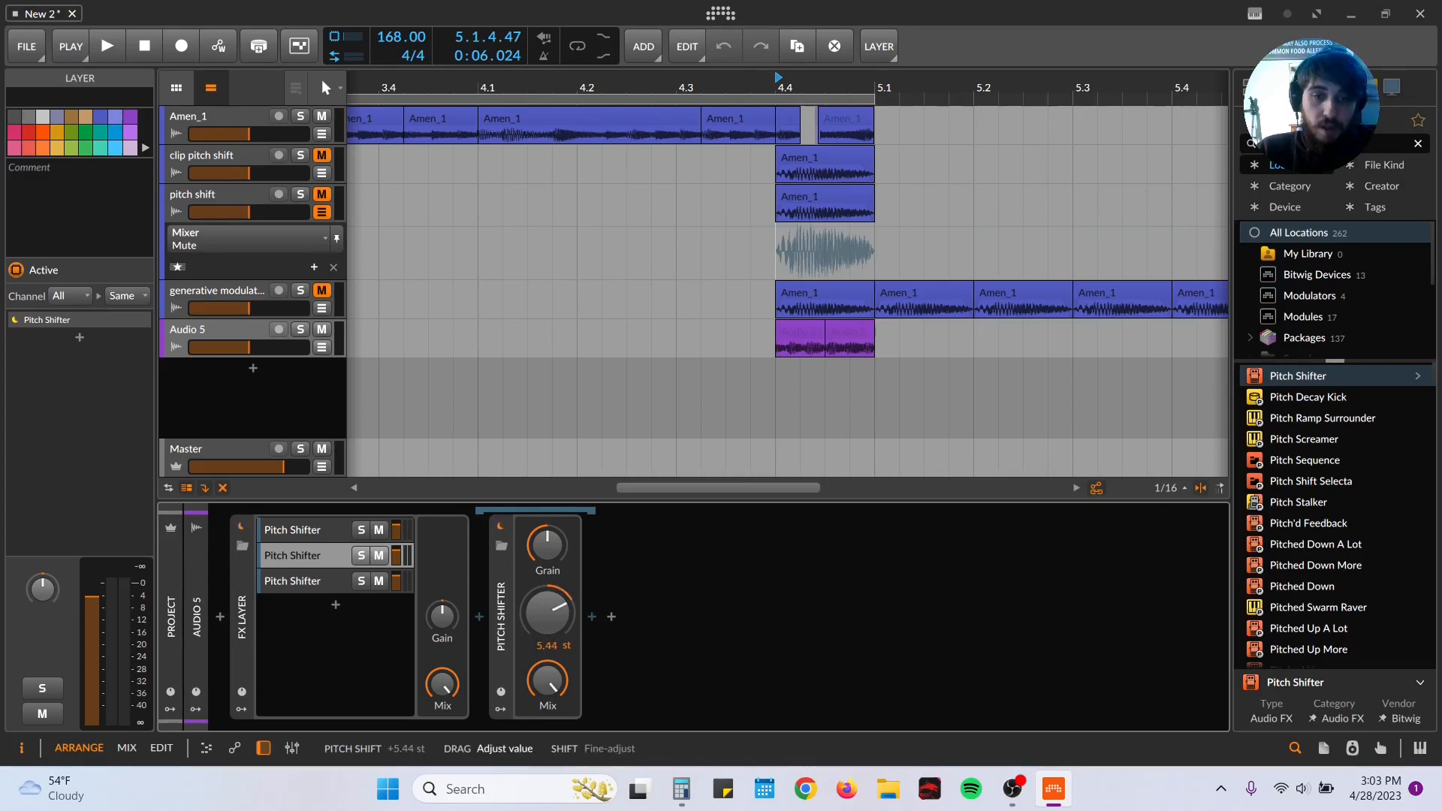
double_click(569, 625)
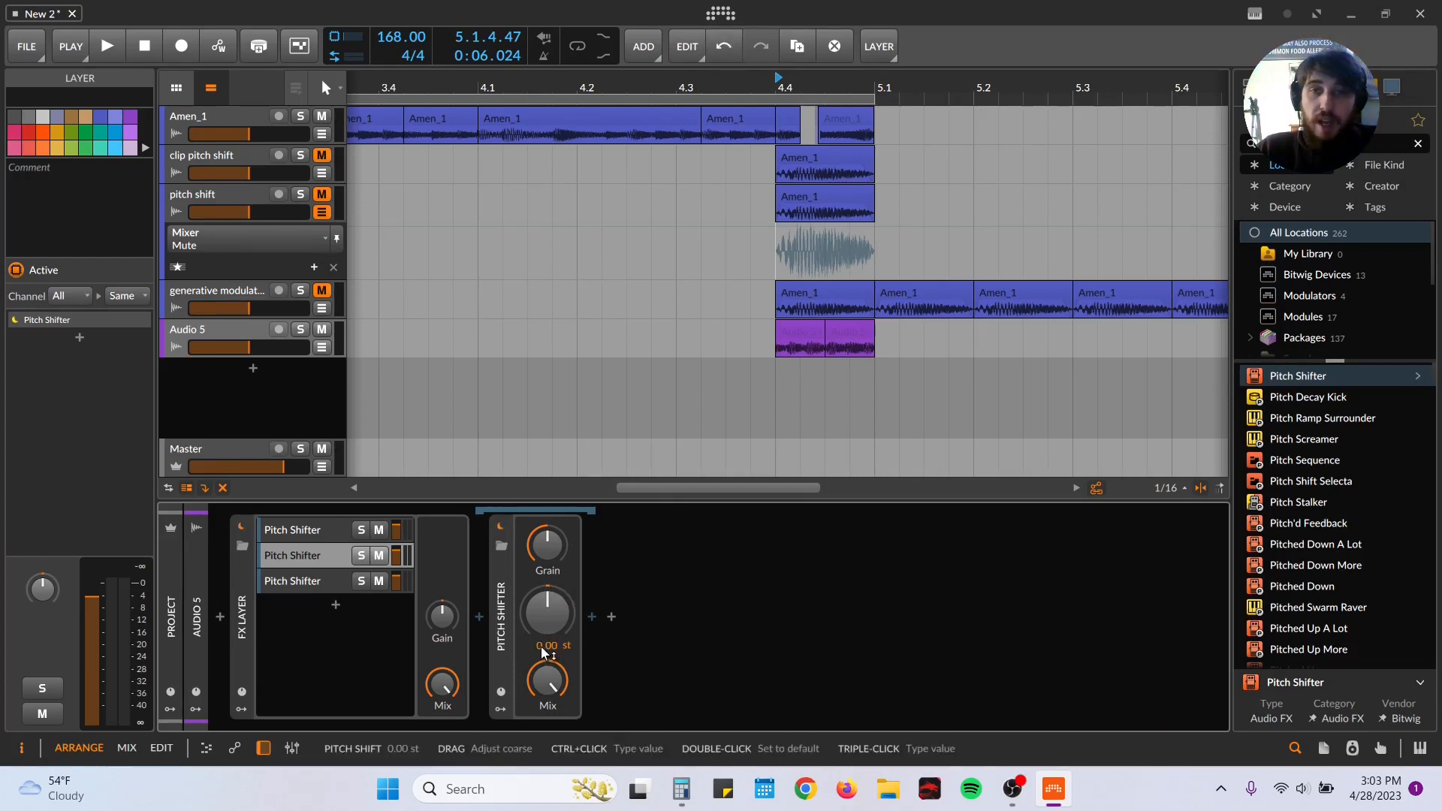
left_click_drag(541, 647, 541, 642)
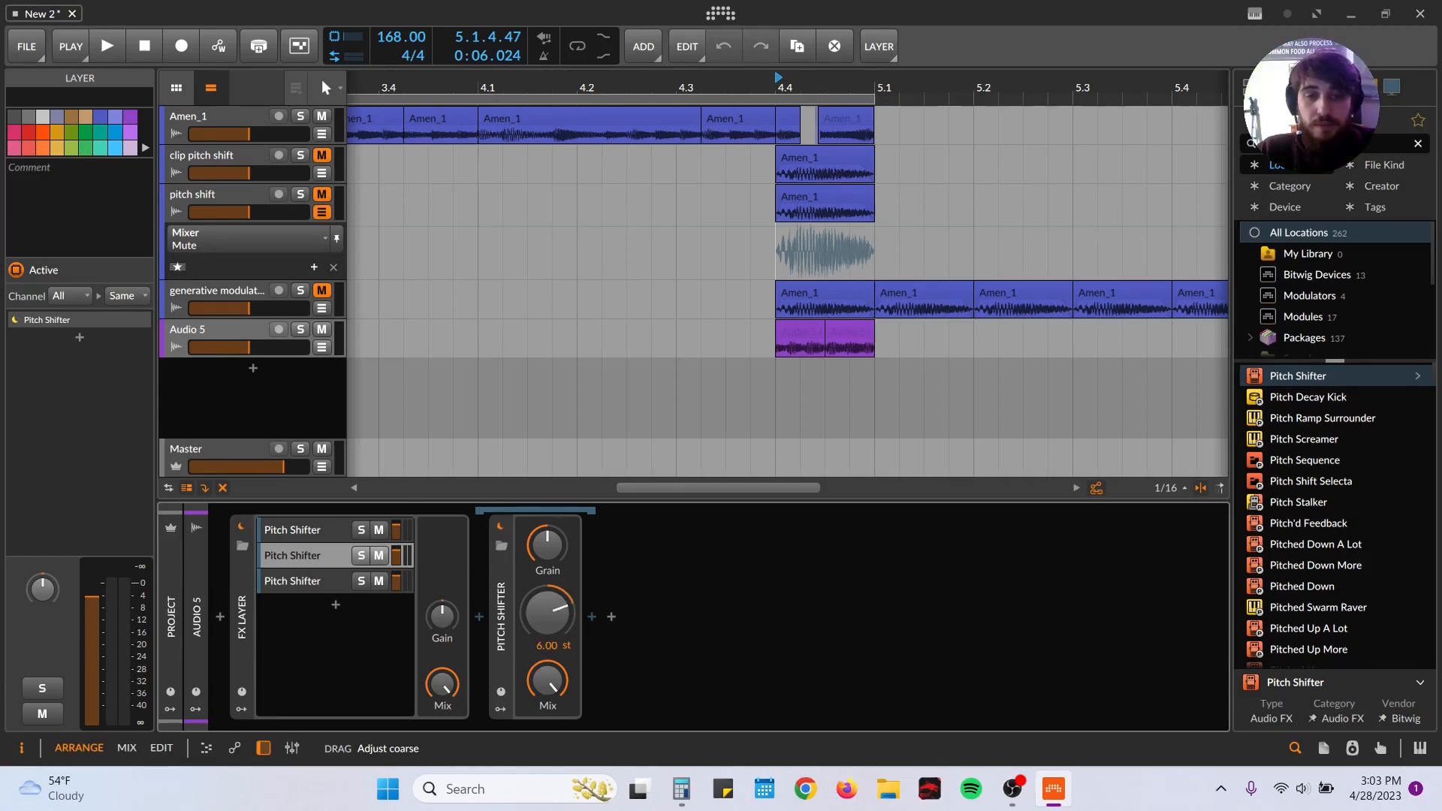
left_click_drag(547, 621, 547, 629)
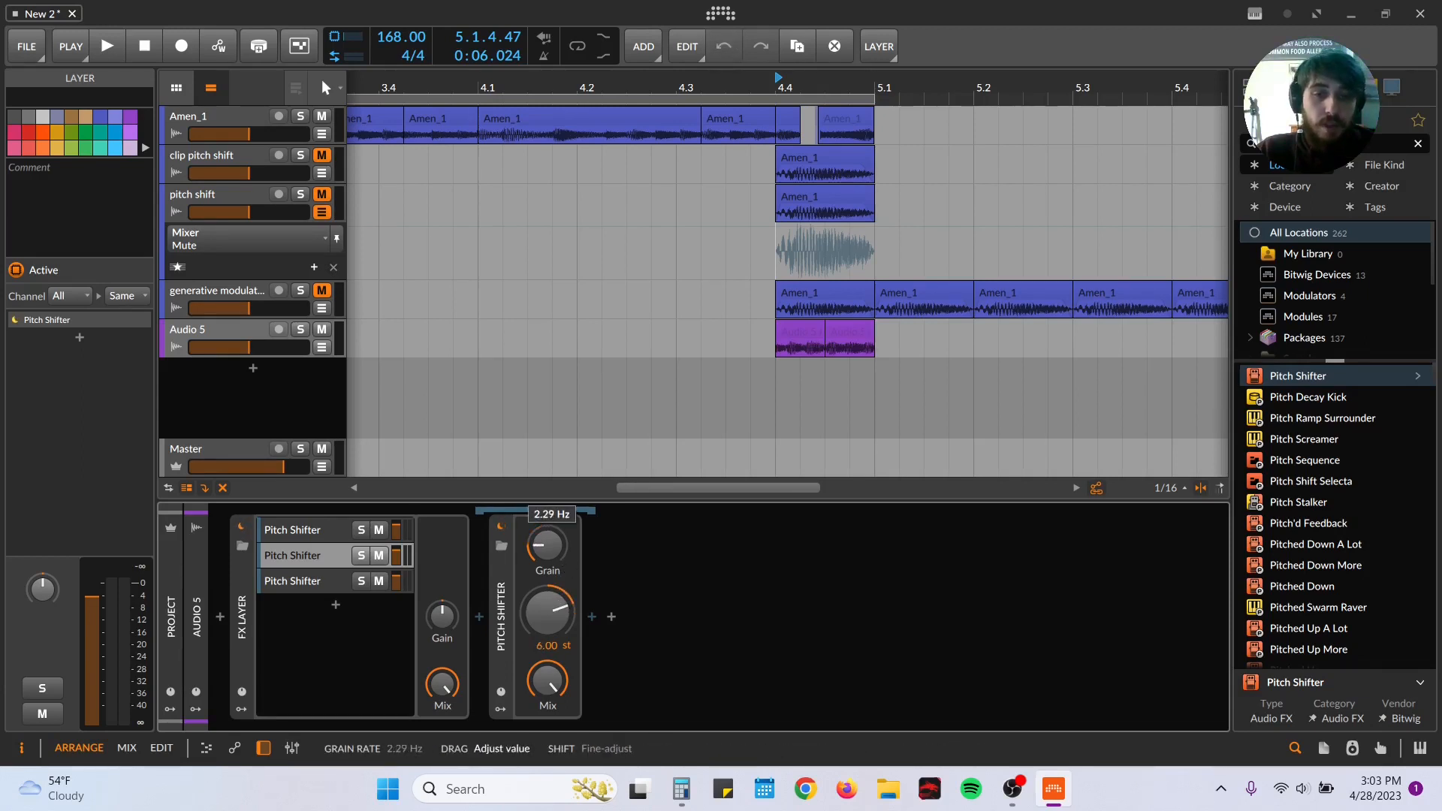
Step: Set the third layer's Pitch Shifter to -12 st and reduce its mix
left_click(322, 530)
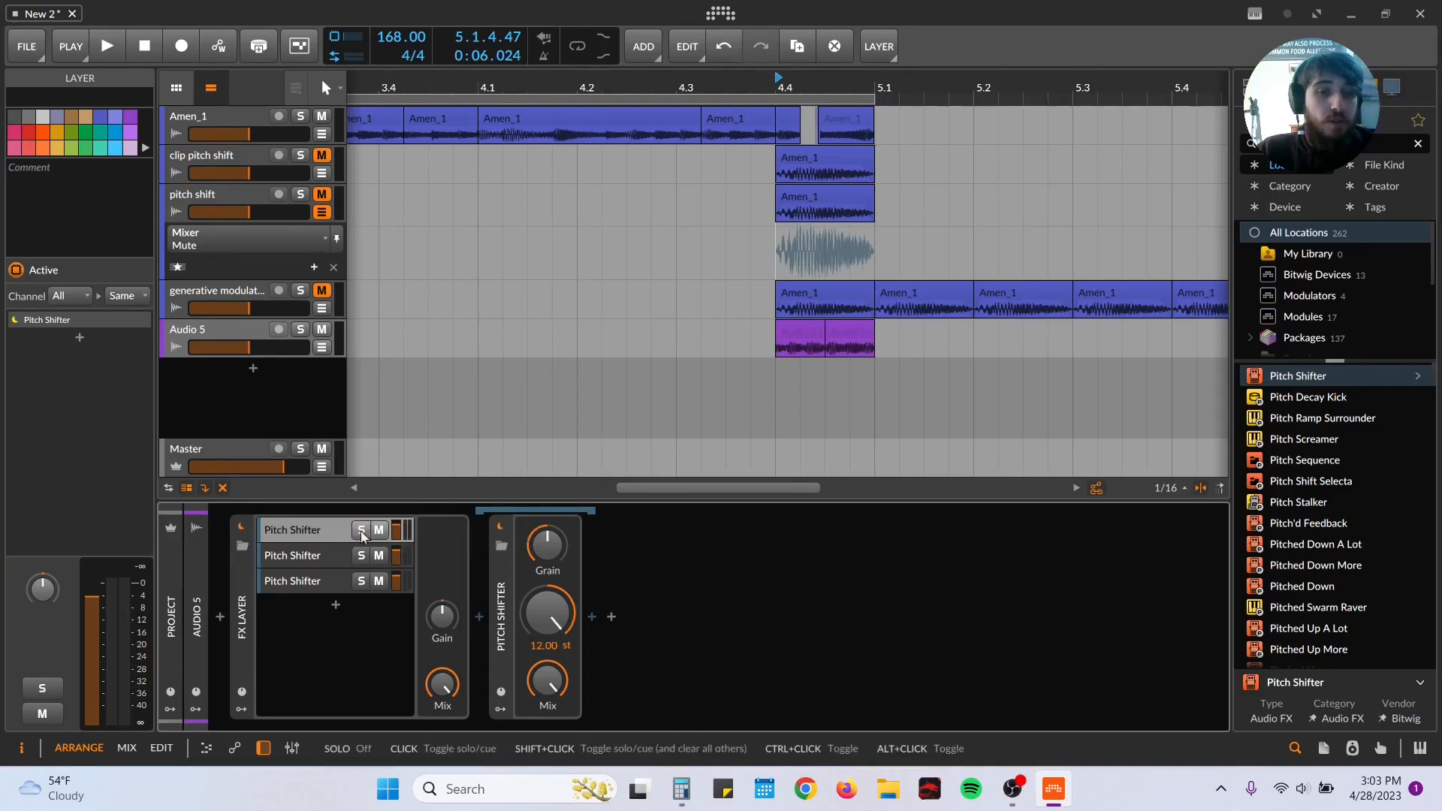
left_click(320, 581)
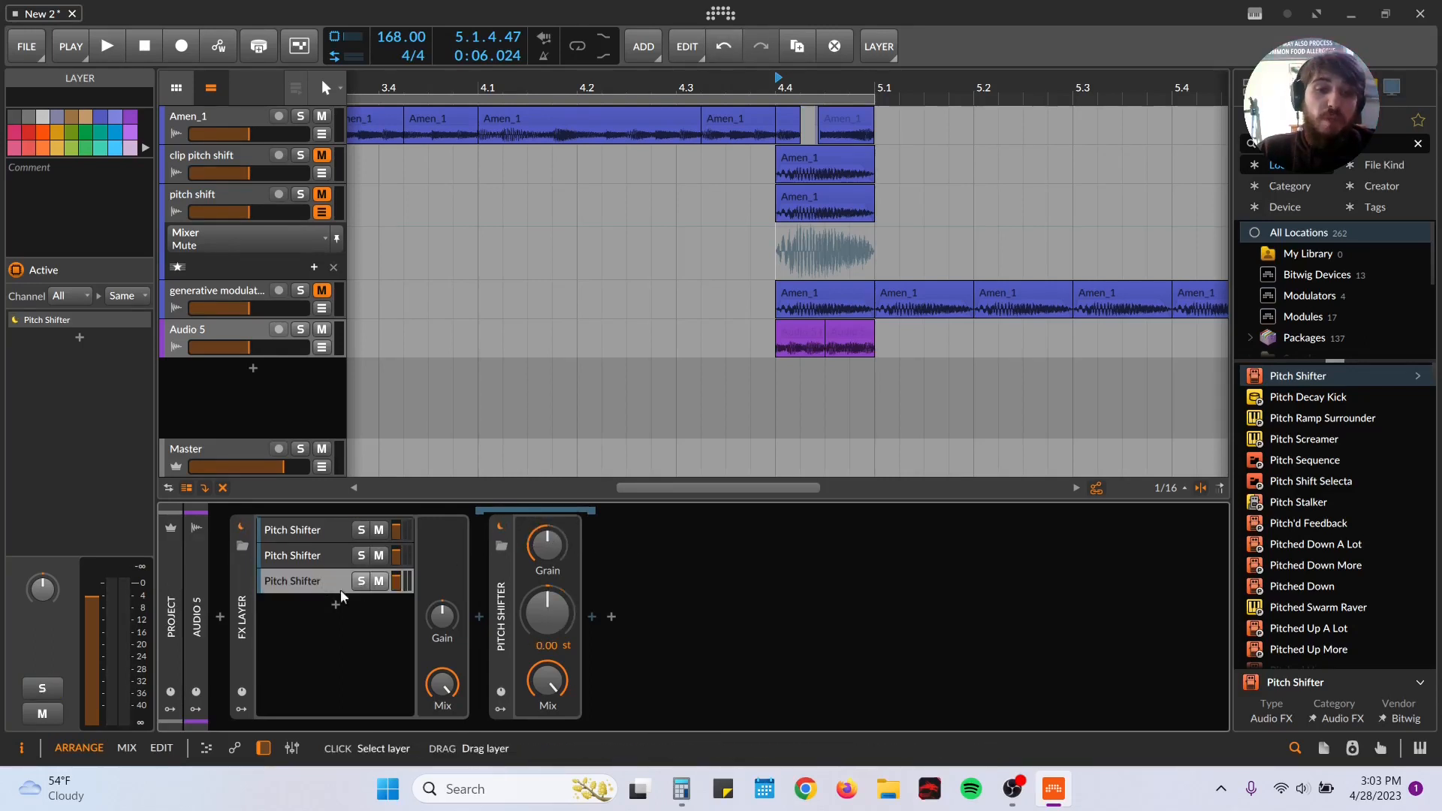
left_click_drag(546, 611, 546, 620)
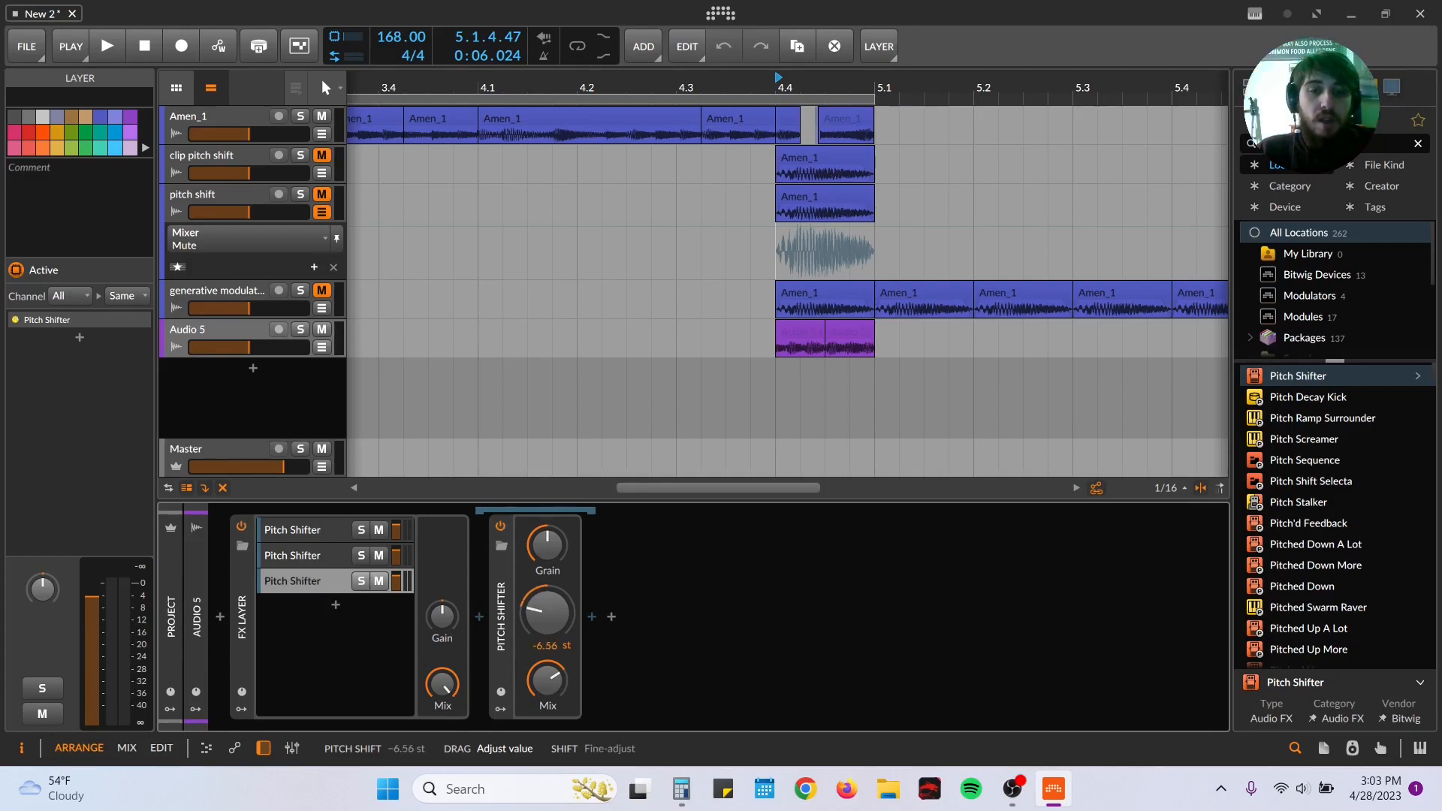
left_click_drag(529, 684, 529, 698)
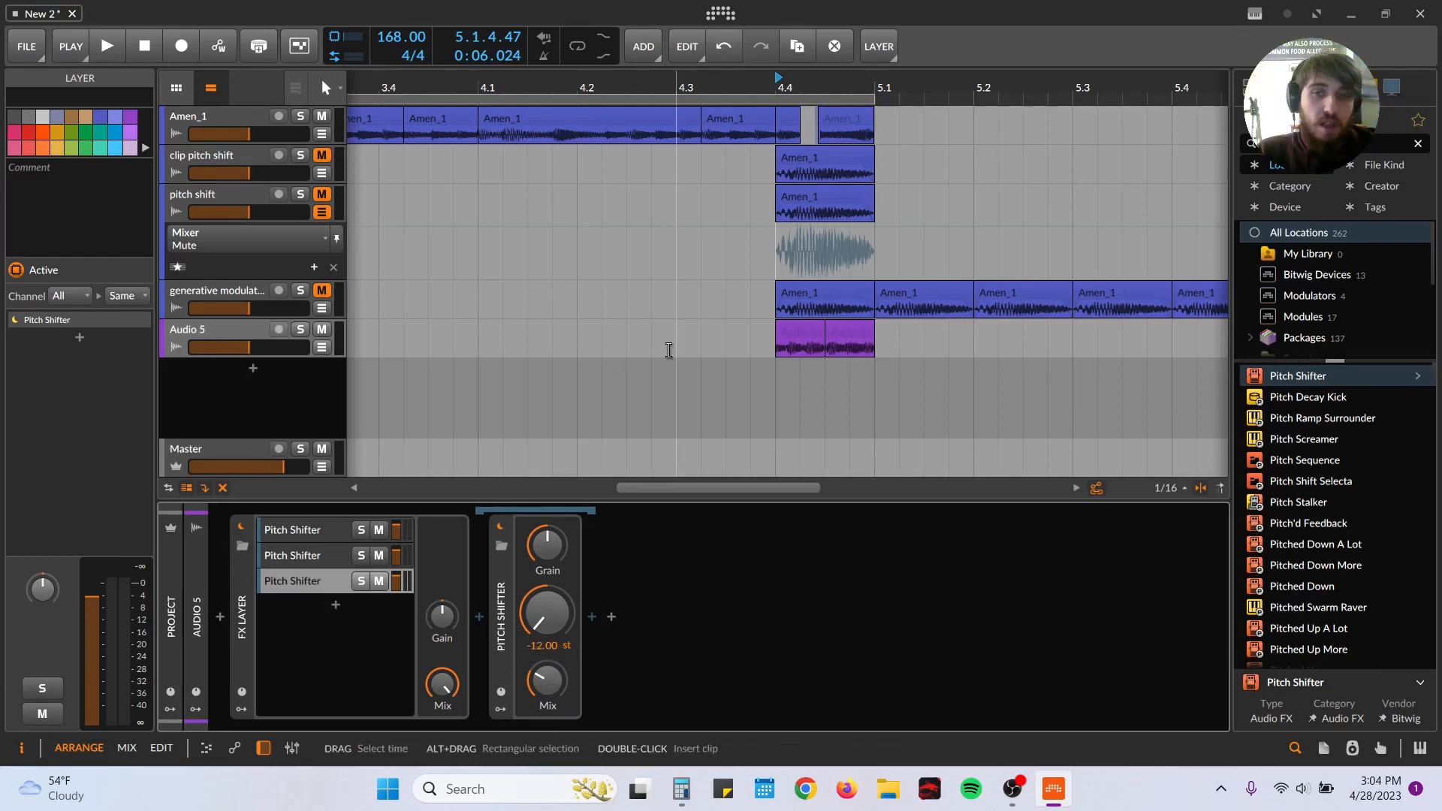
Step: Audition the layered pitch shifts from 4.4.1, comparing the FX Layer mix at 0% and 100%
left_click(767, 356)
key("space")
key("space")
key("space")
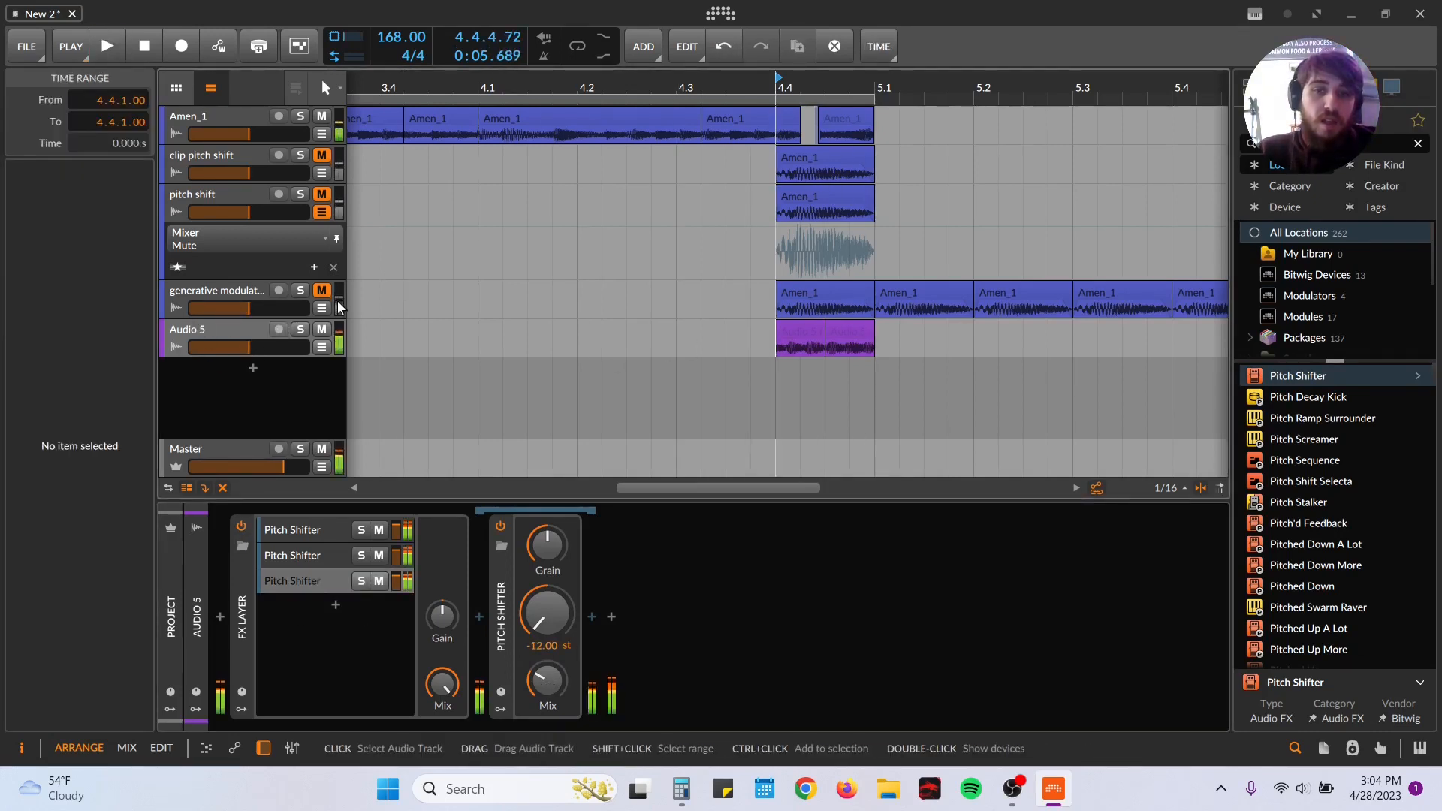
left_click_drag(442, 684, 442, 706)
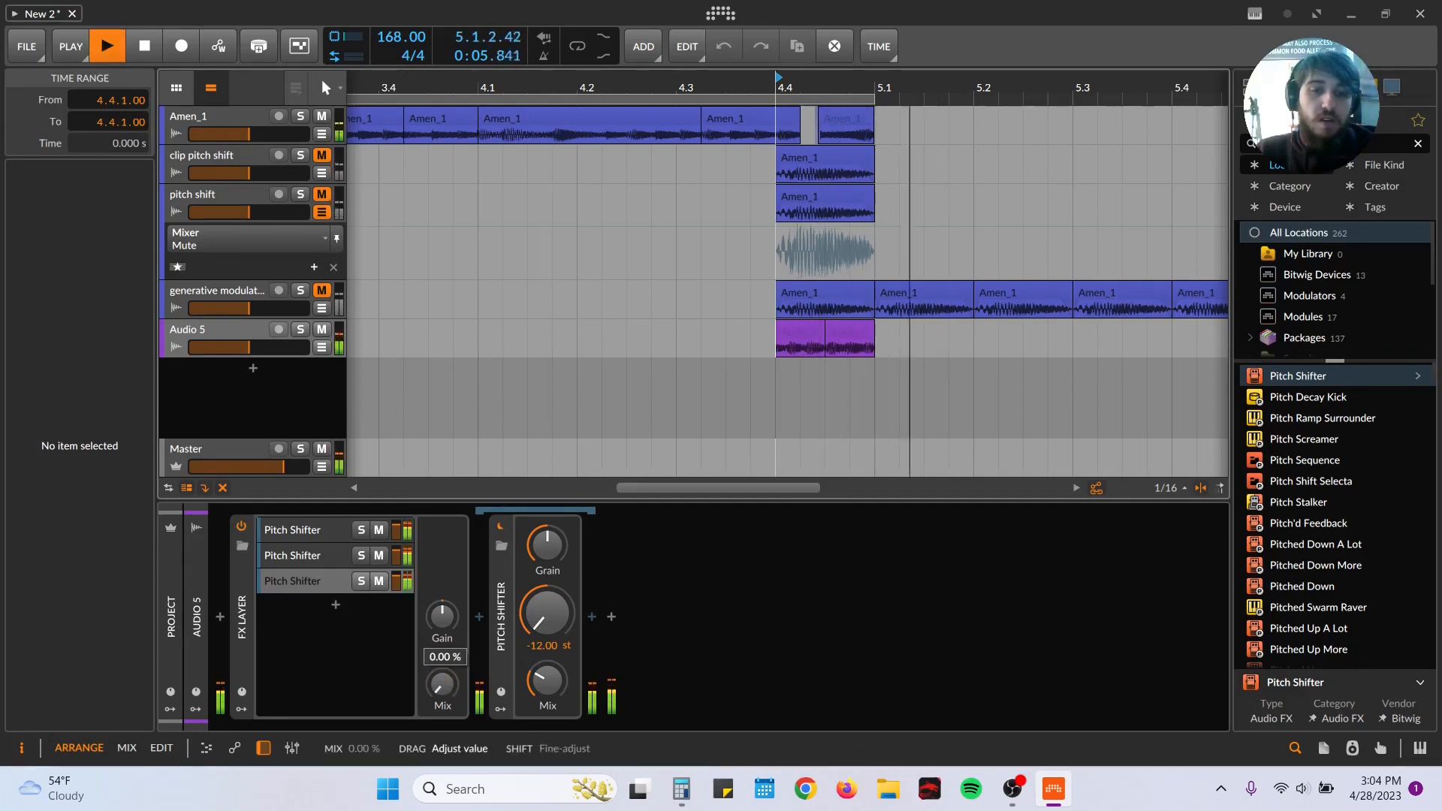
key("space")
left_click_drag(442, 684, 442, 608)
key("space")
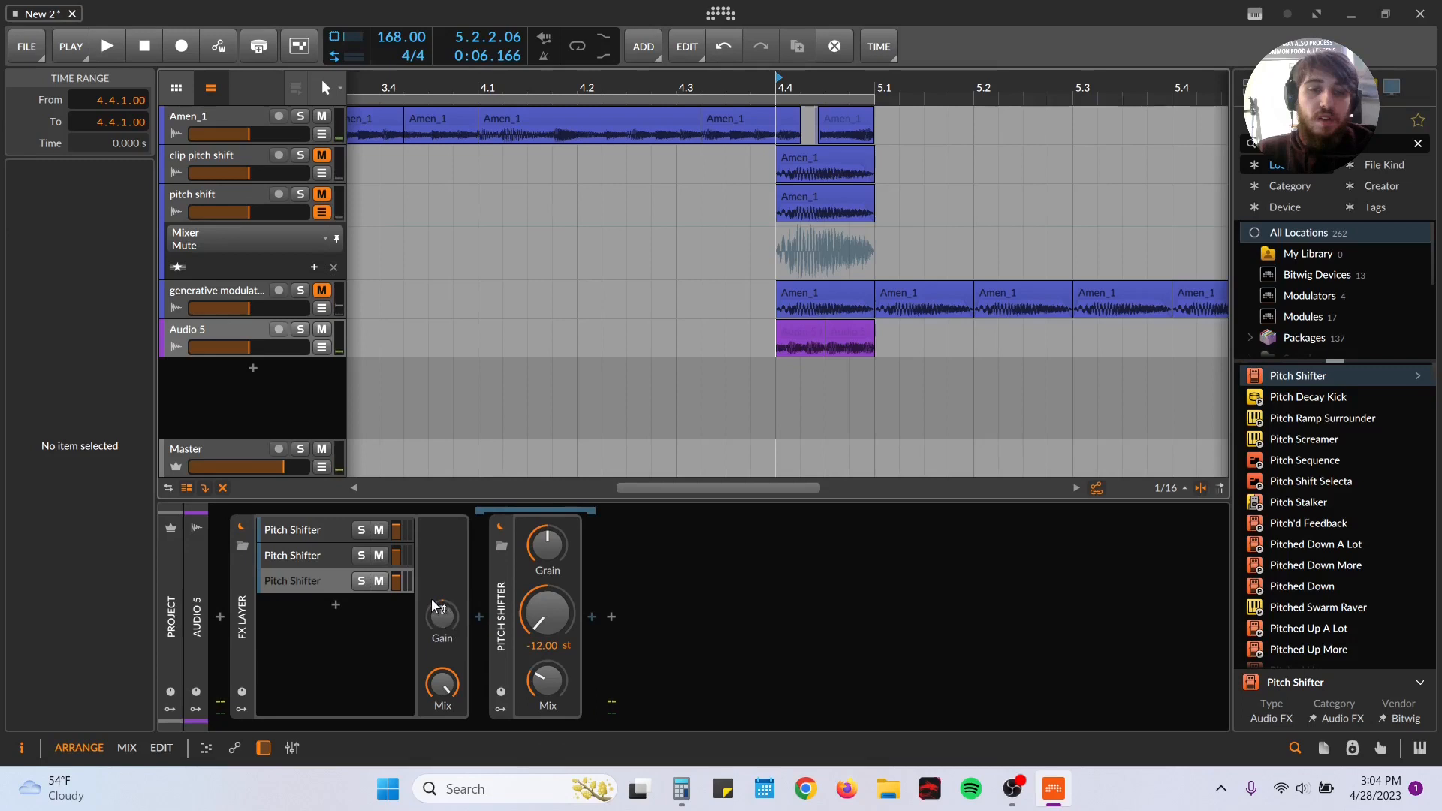
Step: Lower the FX Layer's gain to -10 dB and audition the layered sound from 4.4.1
left_click_drag(442, 611, 431, 598)
key("space")
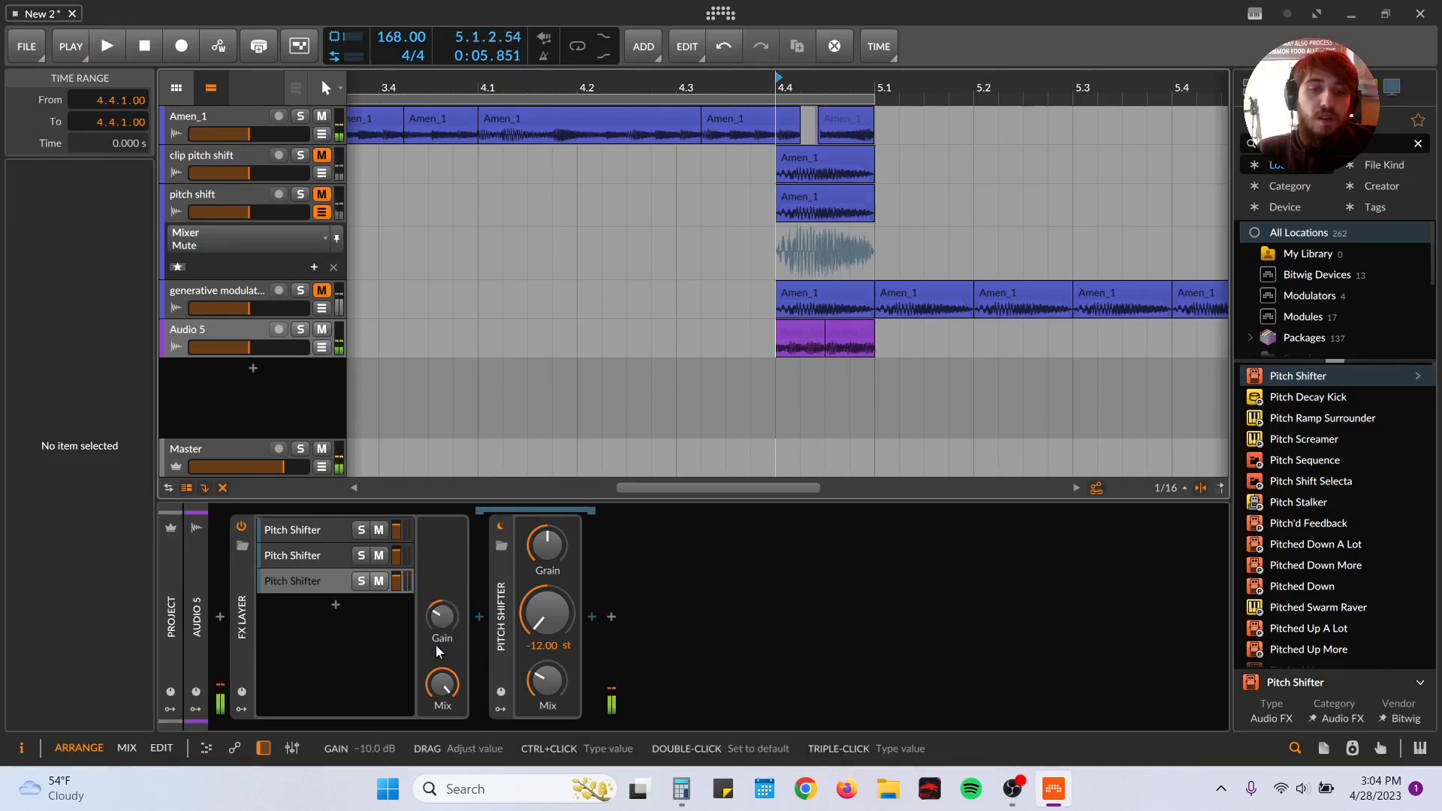
key("space")
Step: Solo the second Pitch Shifter layer and audition it on its own
key("space")
Step: Solo the first Pitch Shifter layer, lower its grain rate while auditioning it, and turn its solo off
key("space")
key("space")
left_click(360, 555)
key("space")
key("space")
key("space")
key("space")
left_click(361, 530)
key("space")
key("space")
key("space")
left_click(332, 529)
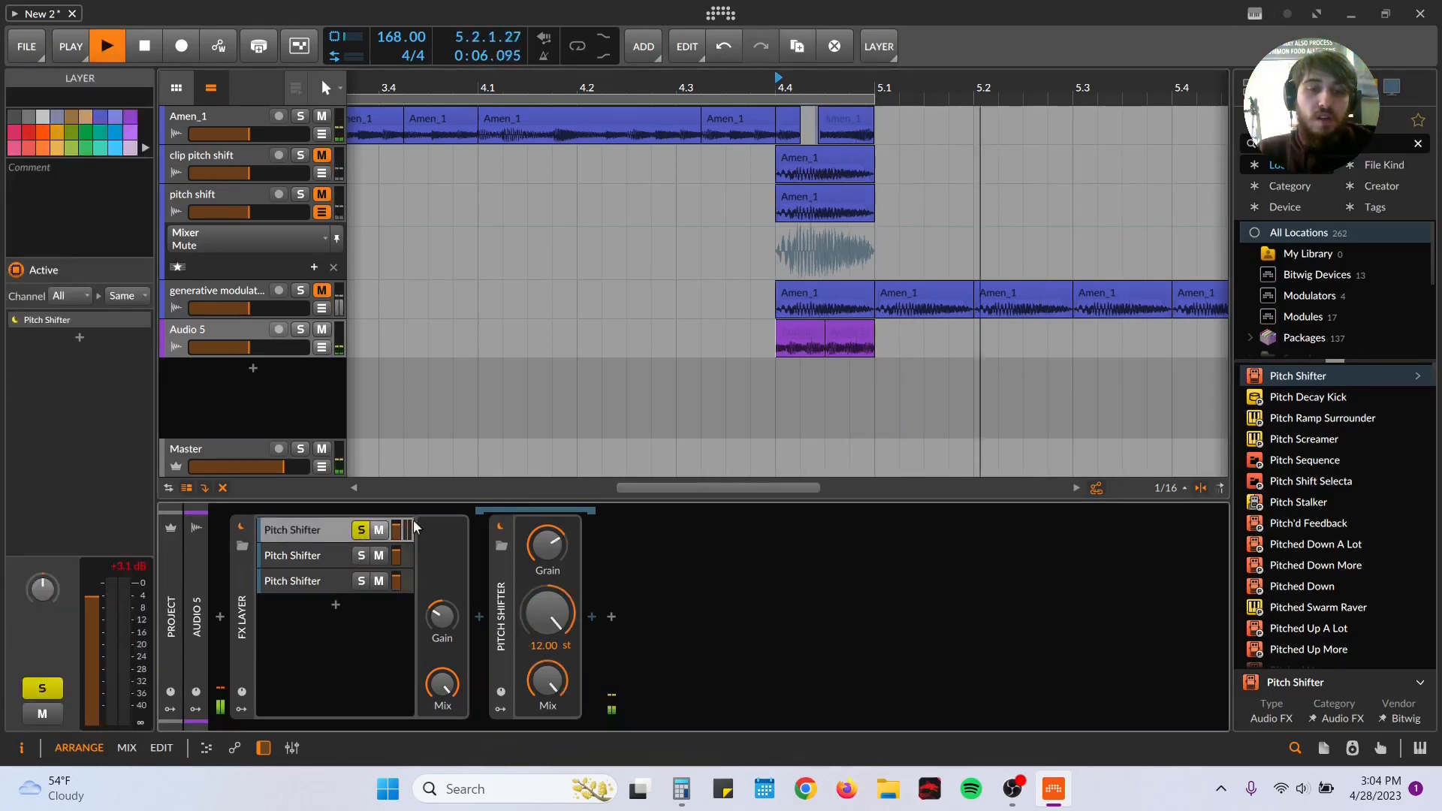
Step: Audition all three pitch-shifted layers together repeatedly from 4.4.1
key("space")
key("space")
key("space")
key("space")
left_click(361, 530)
key("space")
key("space")
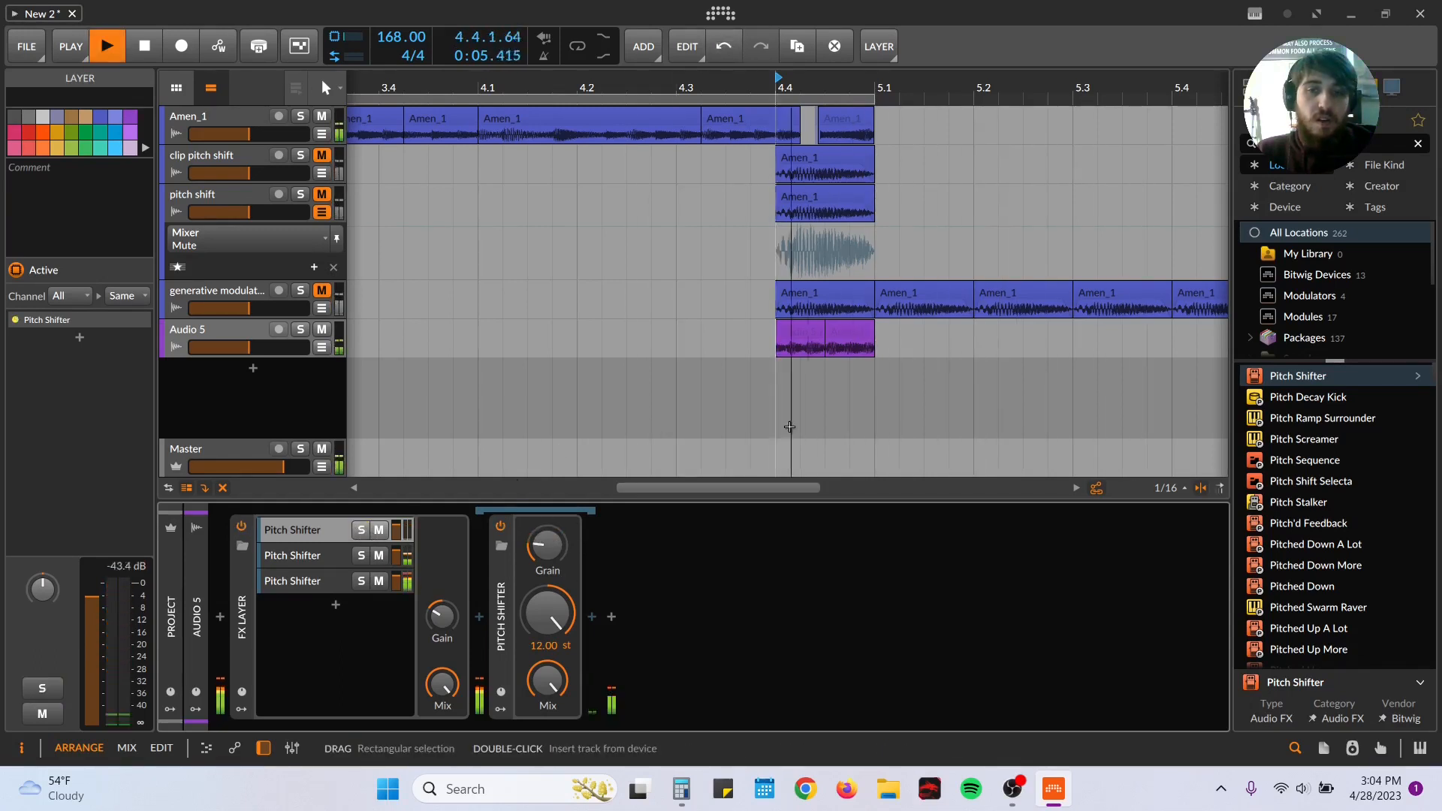
key("space")
key("space")
key("space")
key("space")
key("space")
key("space")
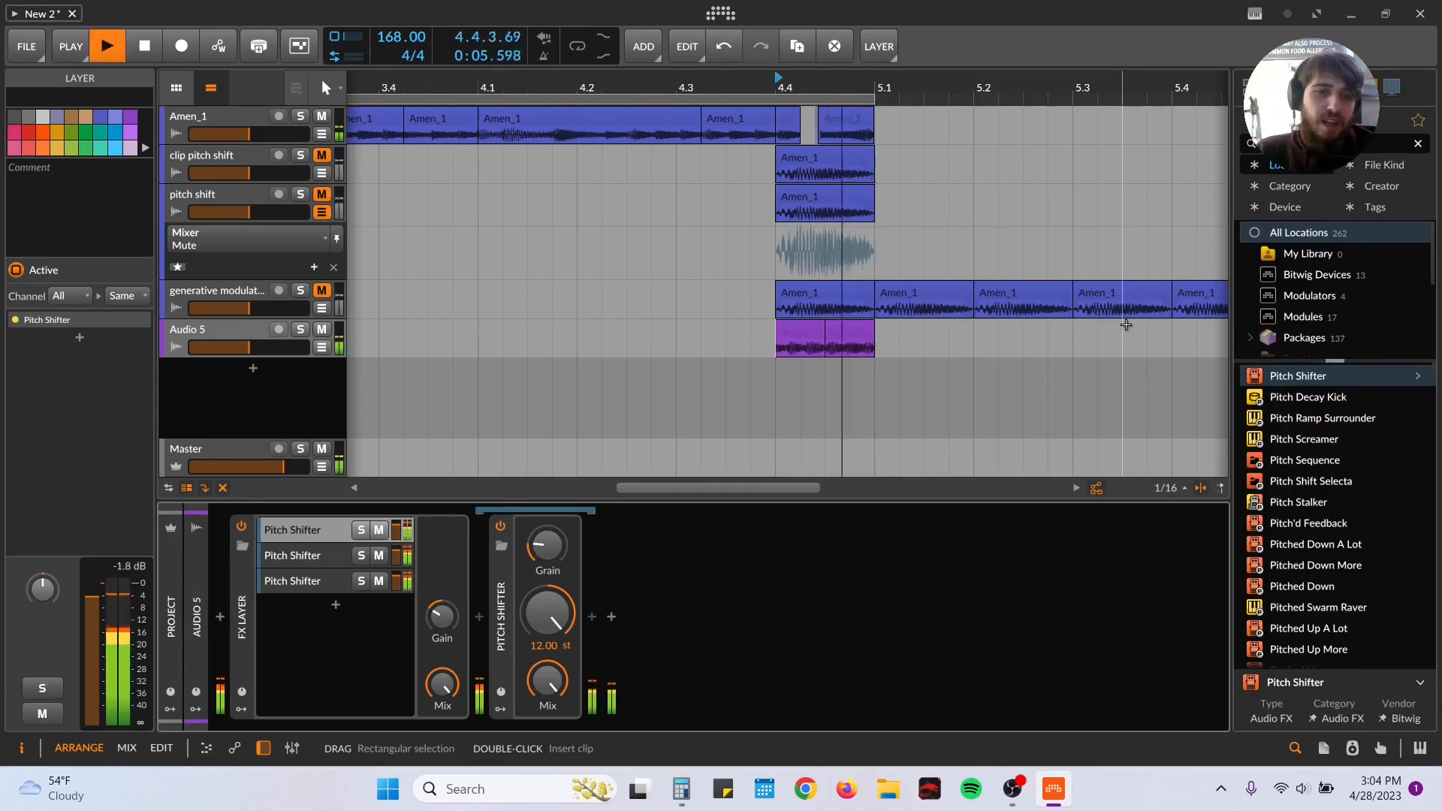
key("space")
mouse_move(447, 690)
left_mouse_down()
mouse_move(446, 806)
mouse_move(446, 690)
left_mouse_up()
key("space")
key("space")
key("space")
key("space")
key("space")
key("space")
key("space")
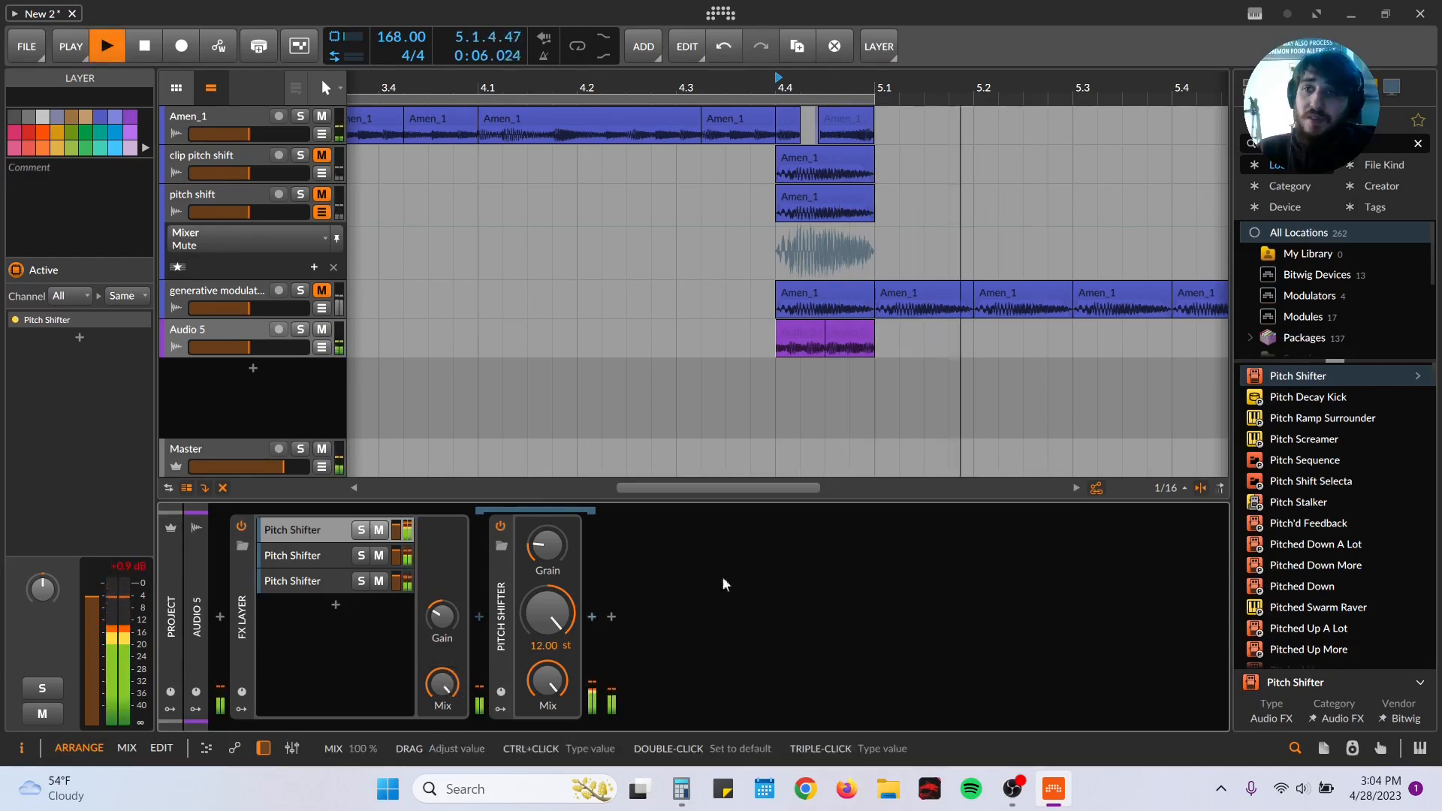
key("space")
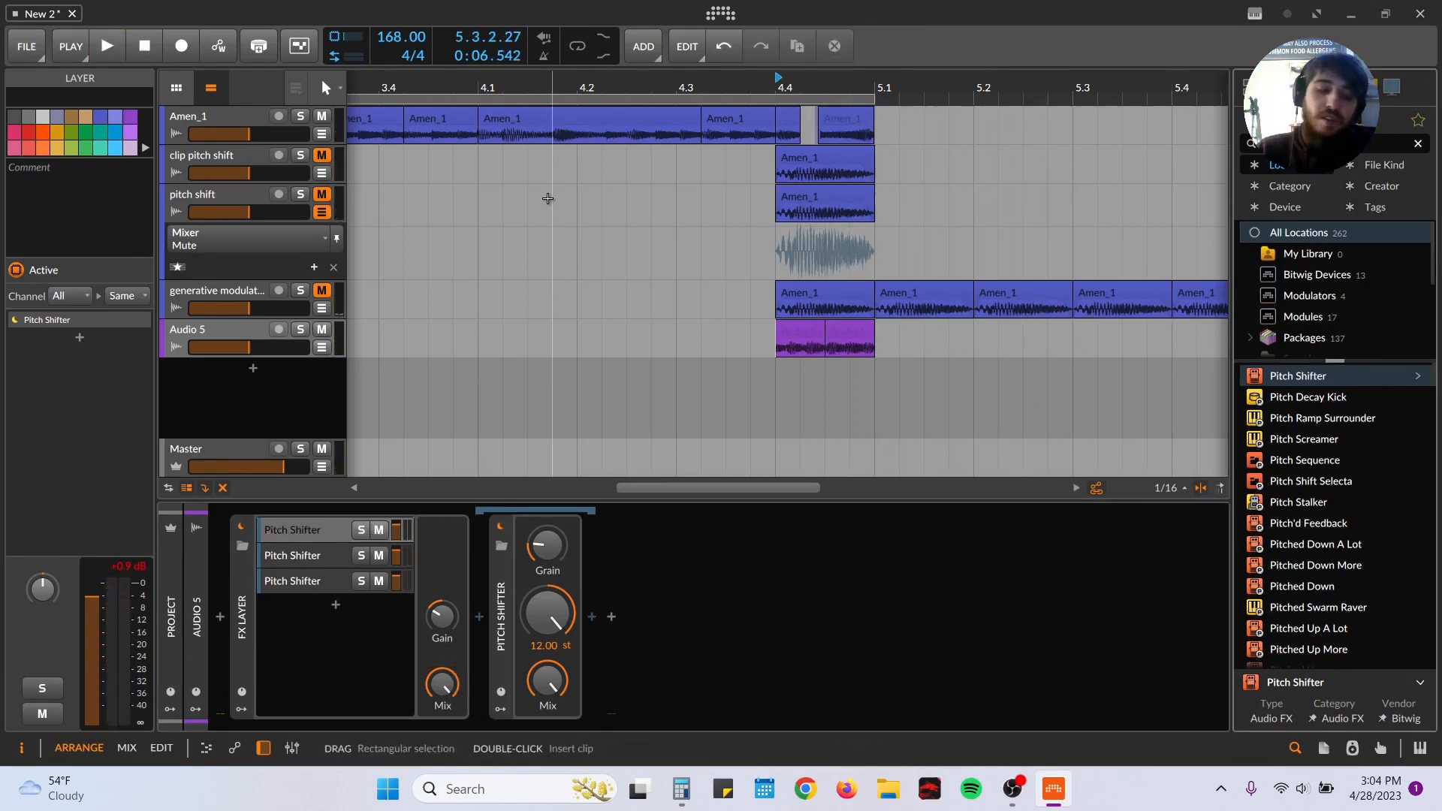
Step: Search the device browser for "EQ", add an EQ+ after the FX Layer and start playback
type("EQ")
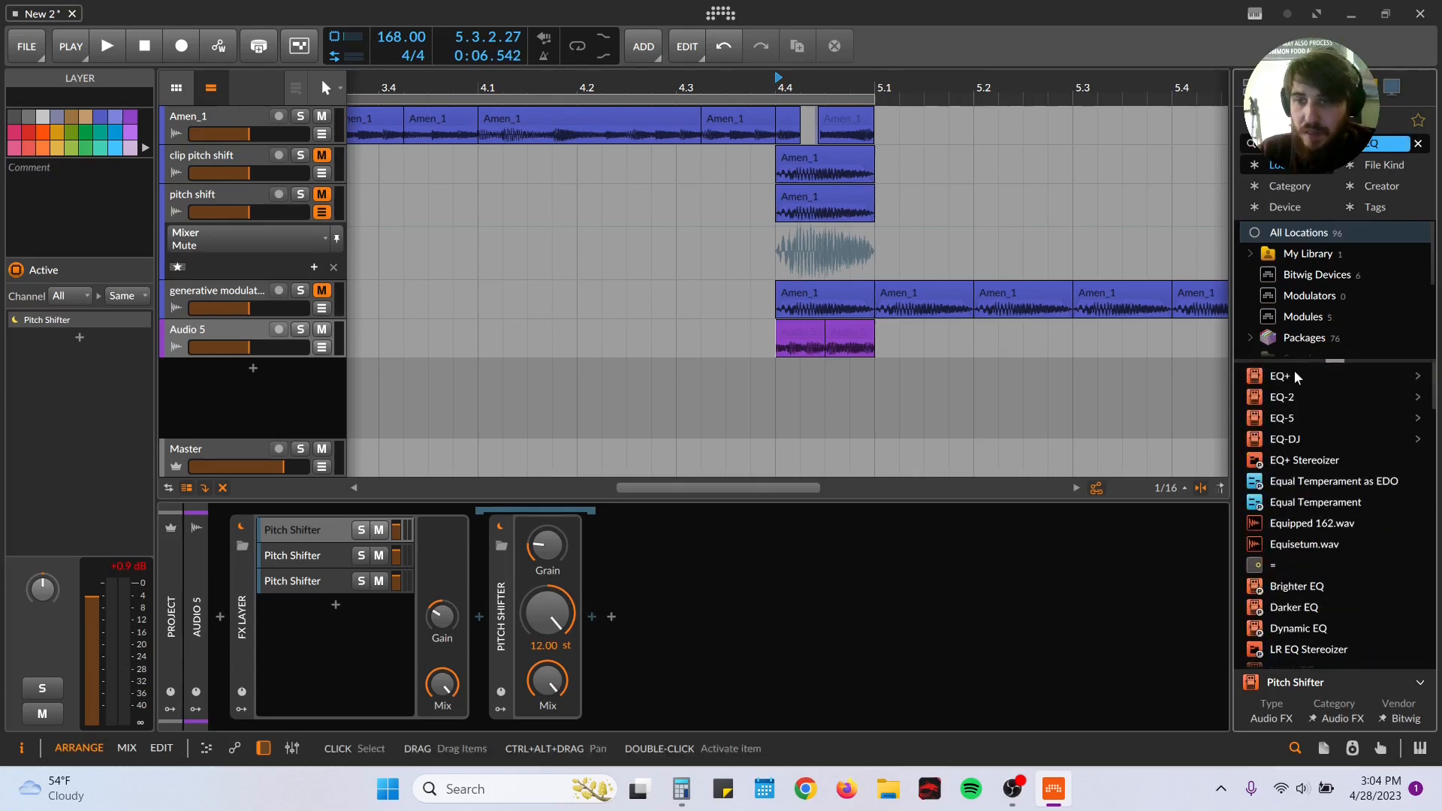
double_click(1294, 375)
key("space")
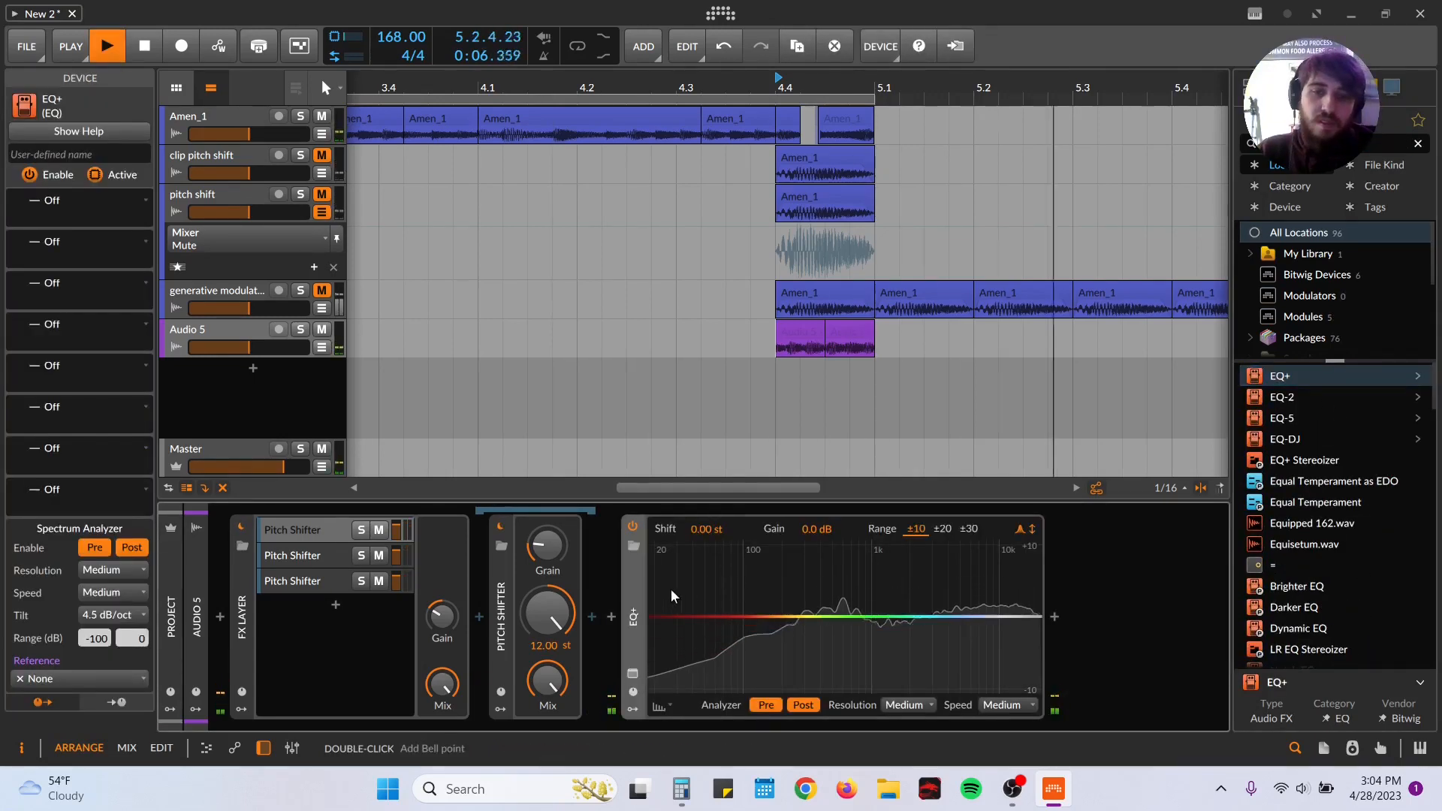
Step: Shape the EQ+ with an 85.9 Hz low-cut, a +3.3 dB bell at 471 Hz, a 14.9 kHz high-cut and a +3.5 dB bell at 5.12 kHz
left_click_drag(678, 616, 735, 617)
left_click_drag(853, 617, 829, 593)
mouse_move(1041, 616)
left_mouse_down()
mouse_move(956, 617)
mouse_move(1020, 620)
left_mouse_up()
key("space")
key("space")
key("space")
left_click_drag(912, 622, 961, 592)
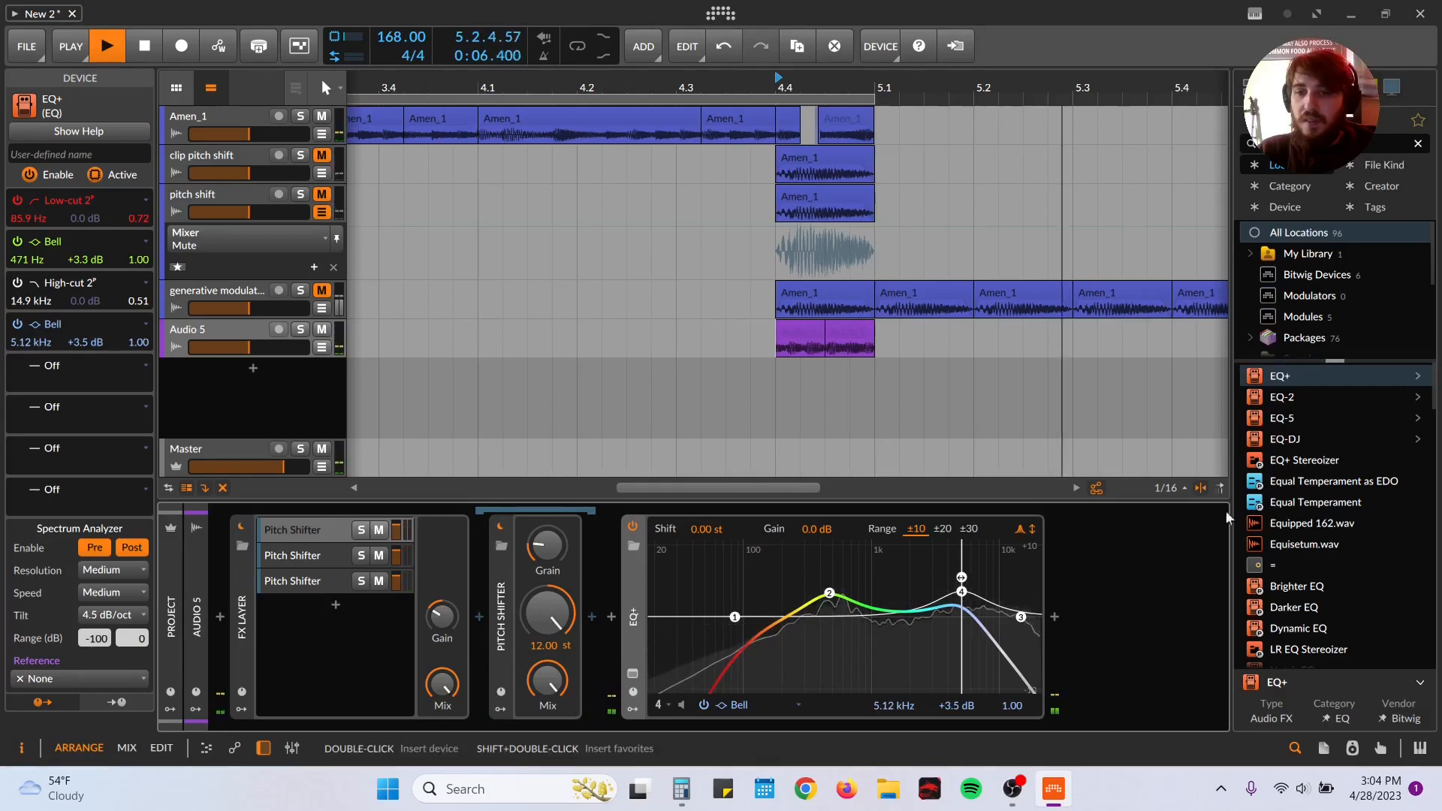
Step: Add an Envelope Follower to the EQ+, modulate band 4's frequency by 34.64 and band 3's by -34.8, and set its amount to 0%
key("space")
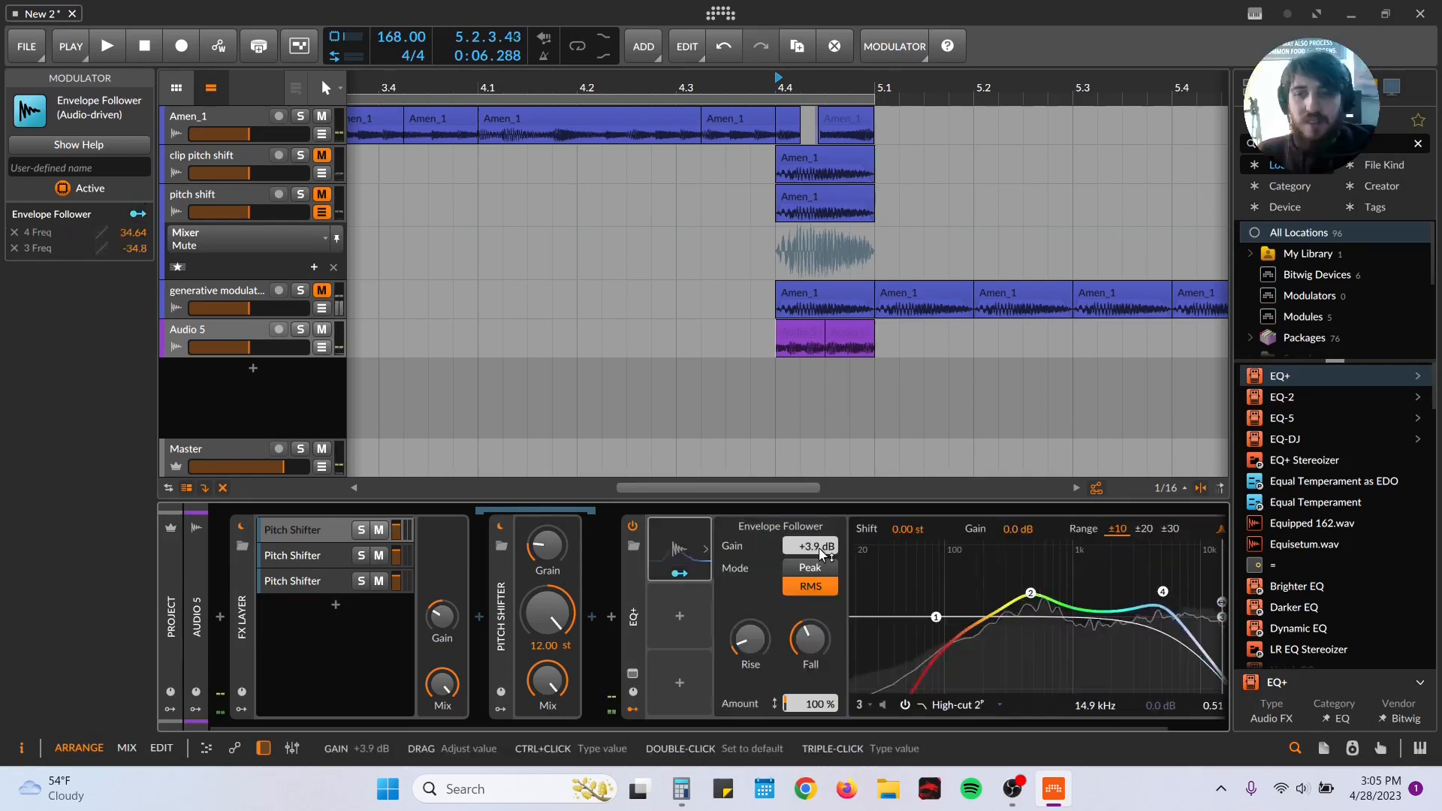
key("space")
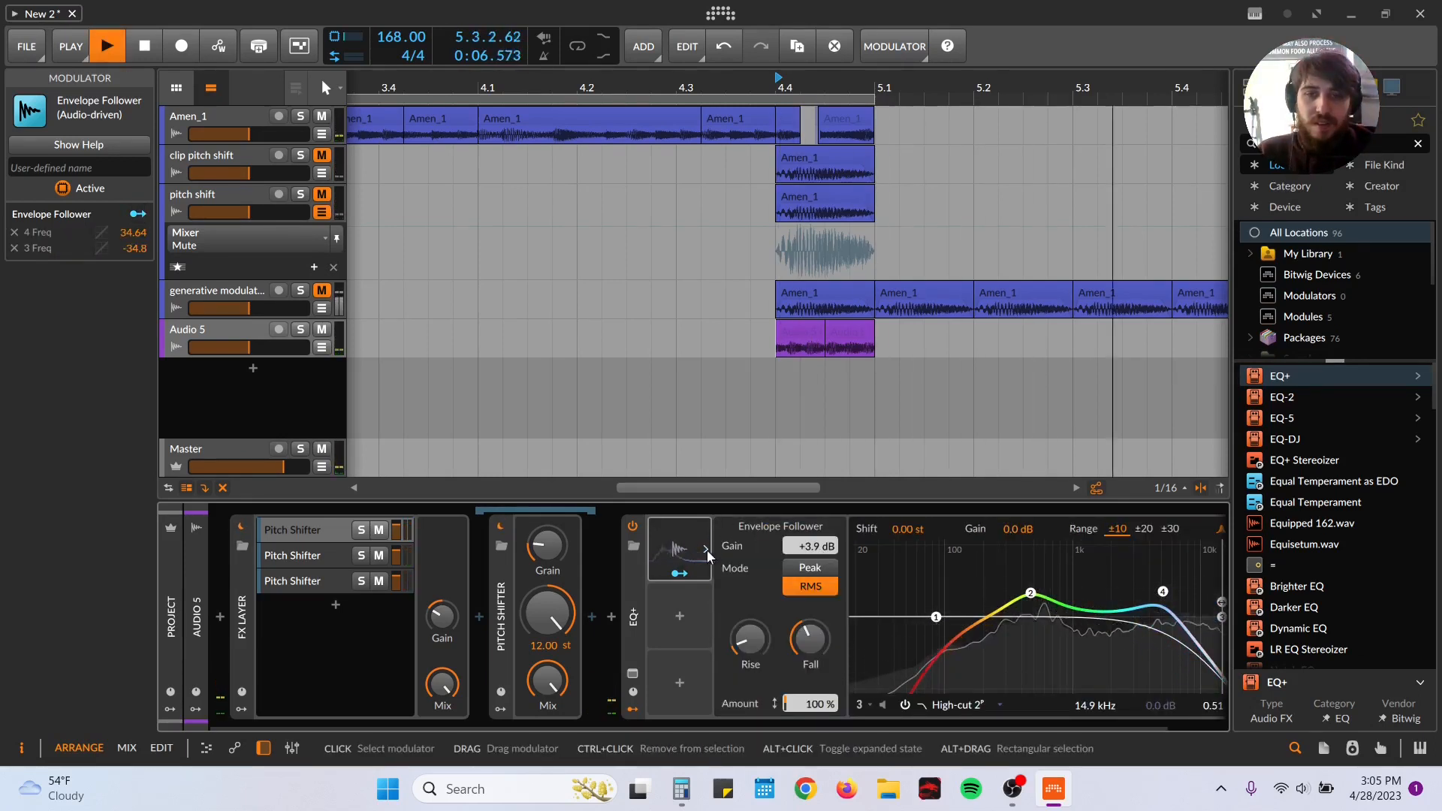
left_click_drag(809, 704, 809, 781)
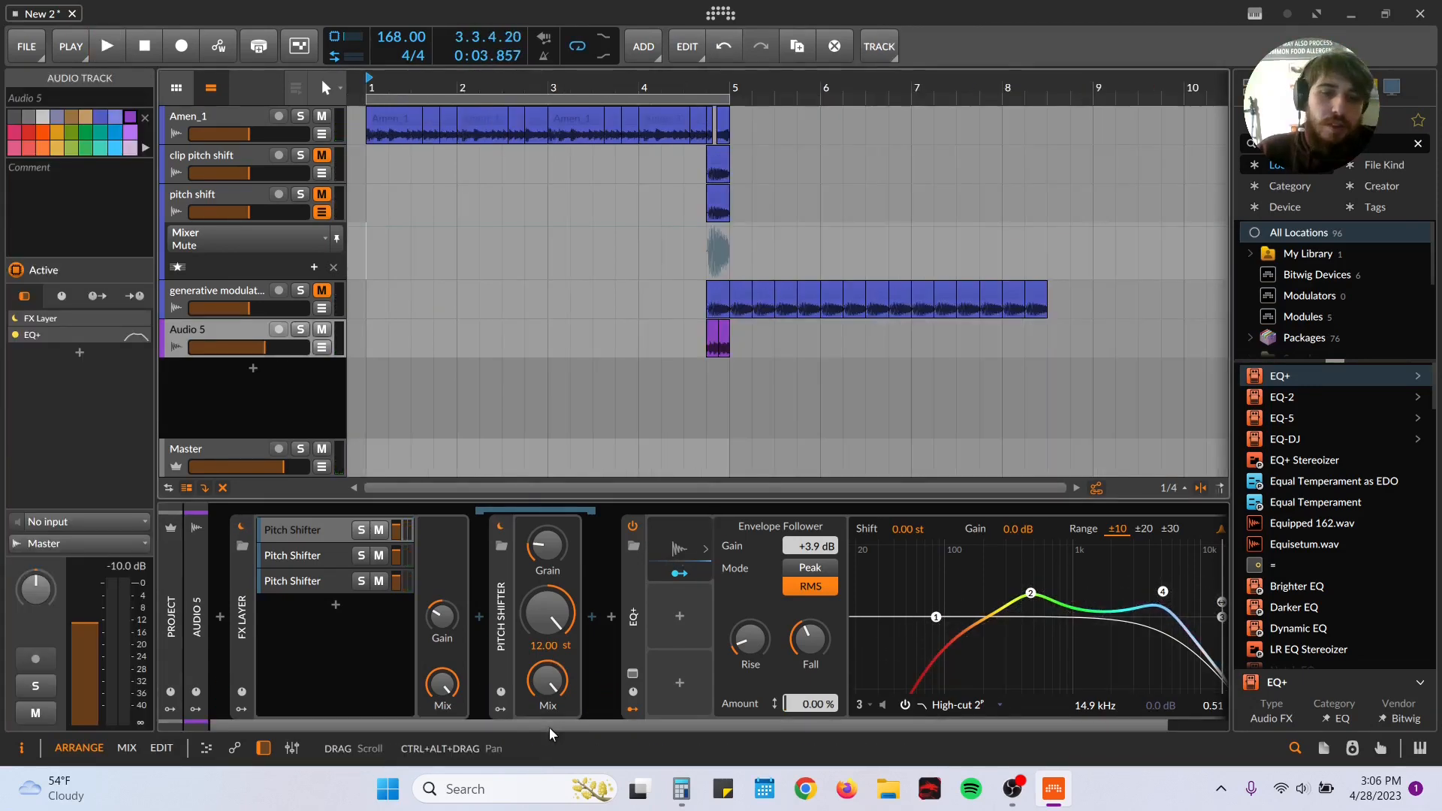
Step: Search the device browser for "filter", add a Filter after the EQ+ and start playback
scroll(548, 727, "right", 2)
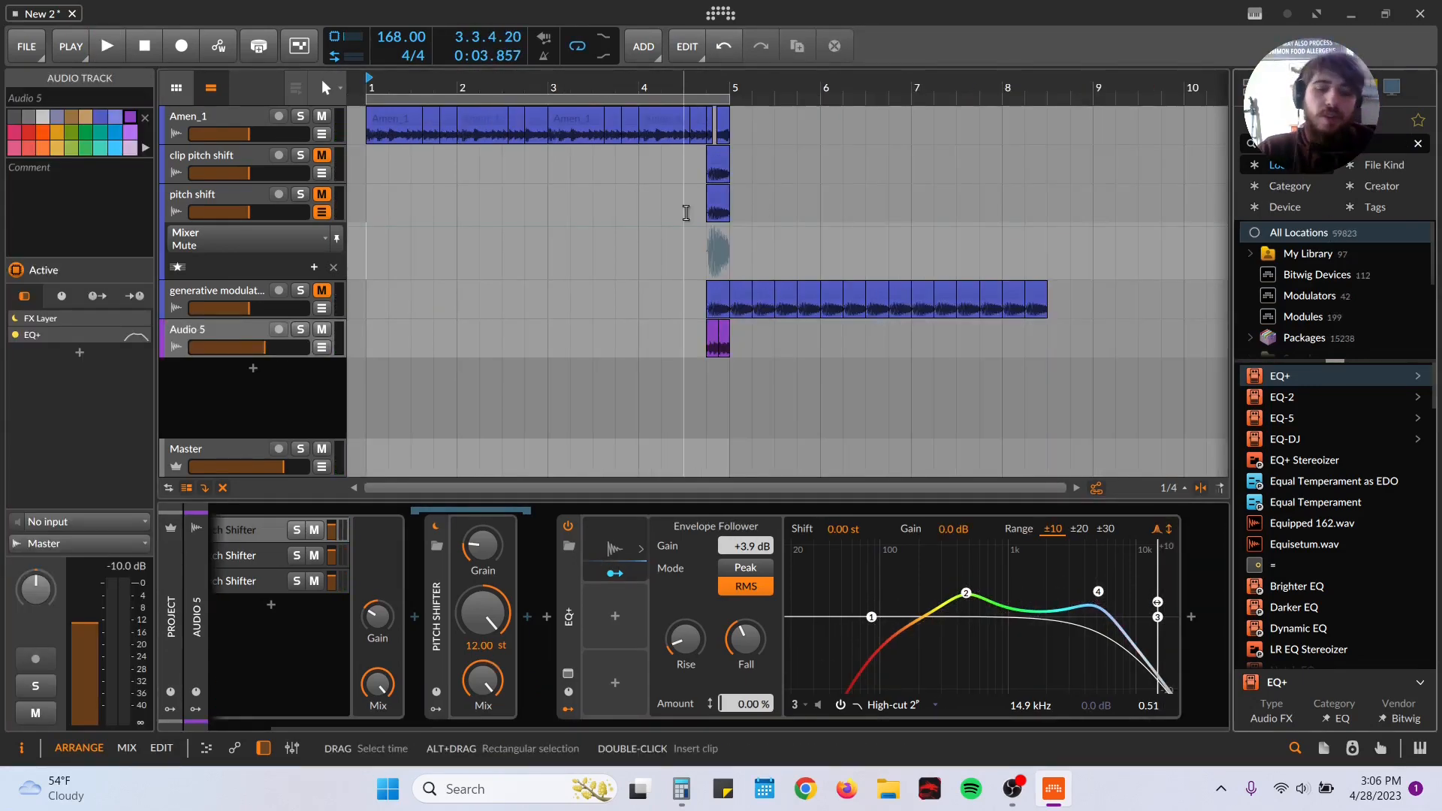
type("filter")
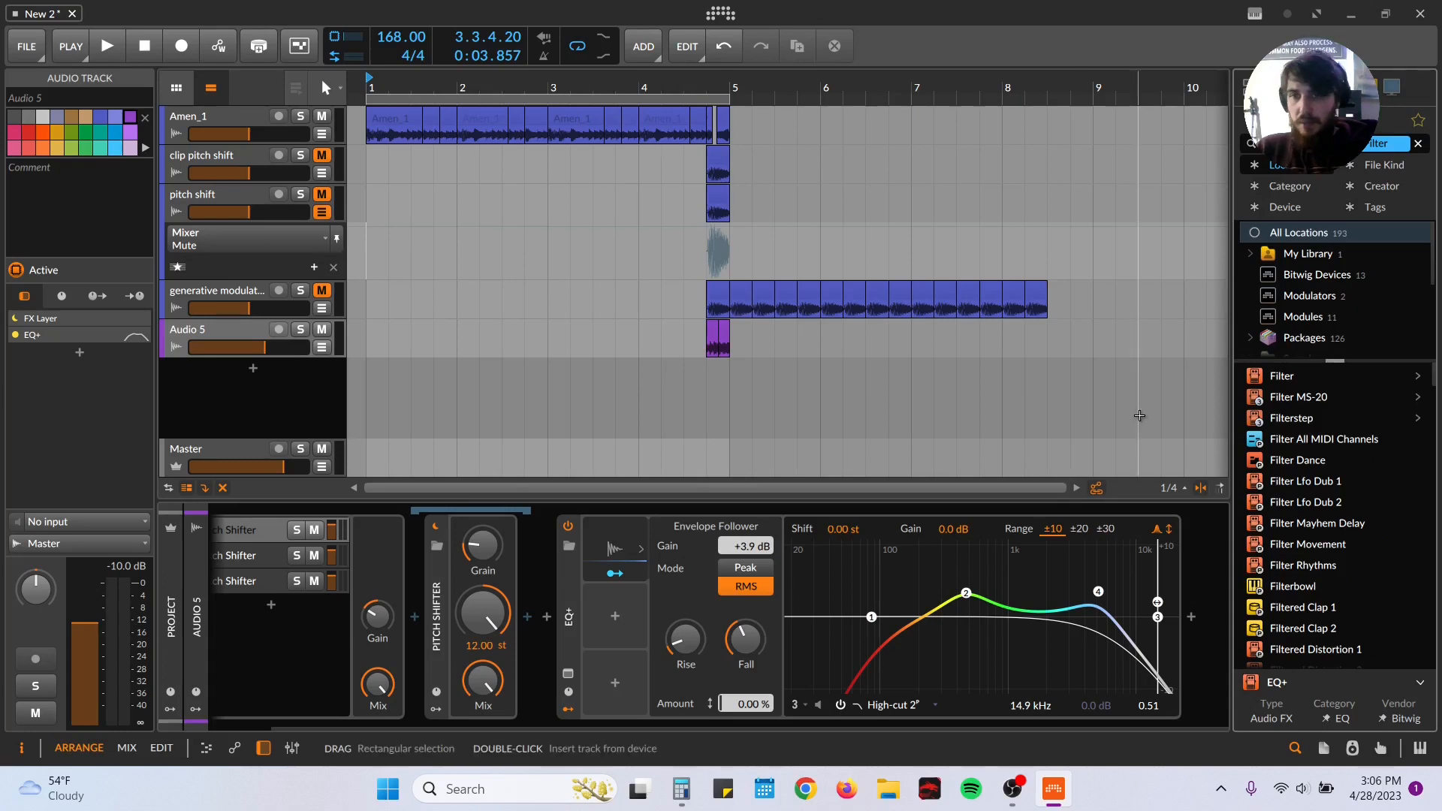
double_click(1280, 376)
key("space")
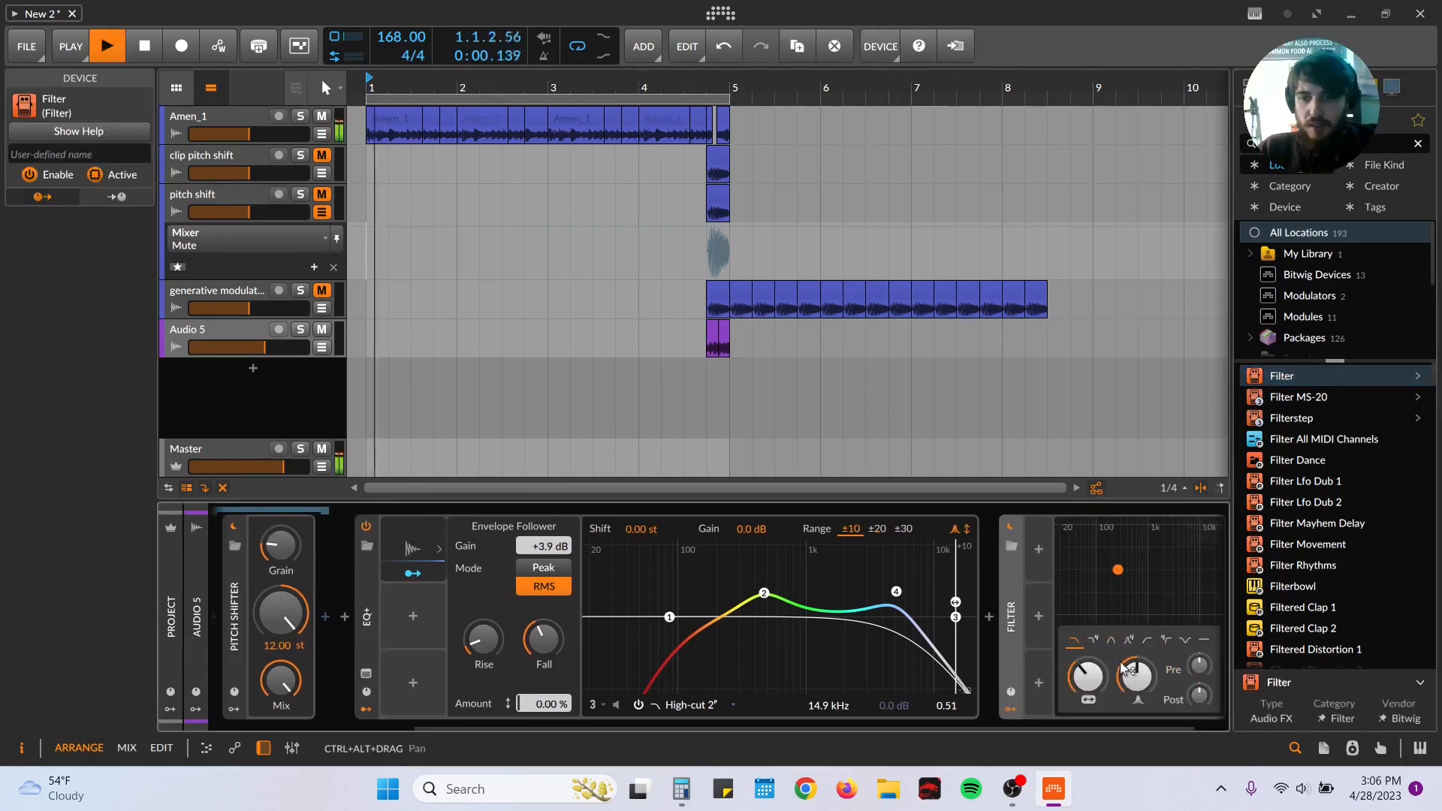
Step: Audition the Audio 5 slices from 4.4.1 while sweeping the Filter's frequency and trying different filter types
left_click(707, 367)
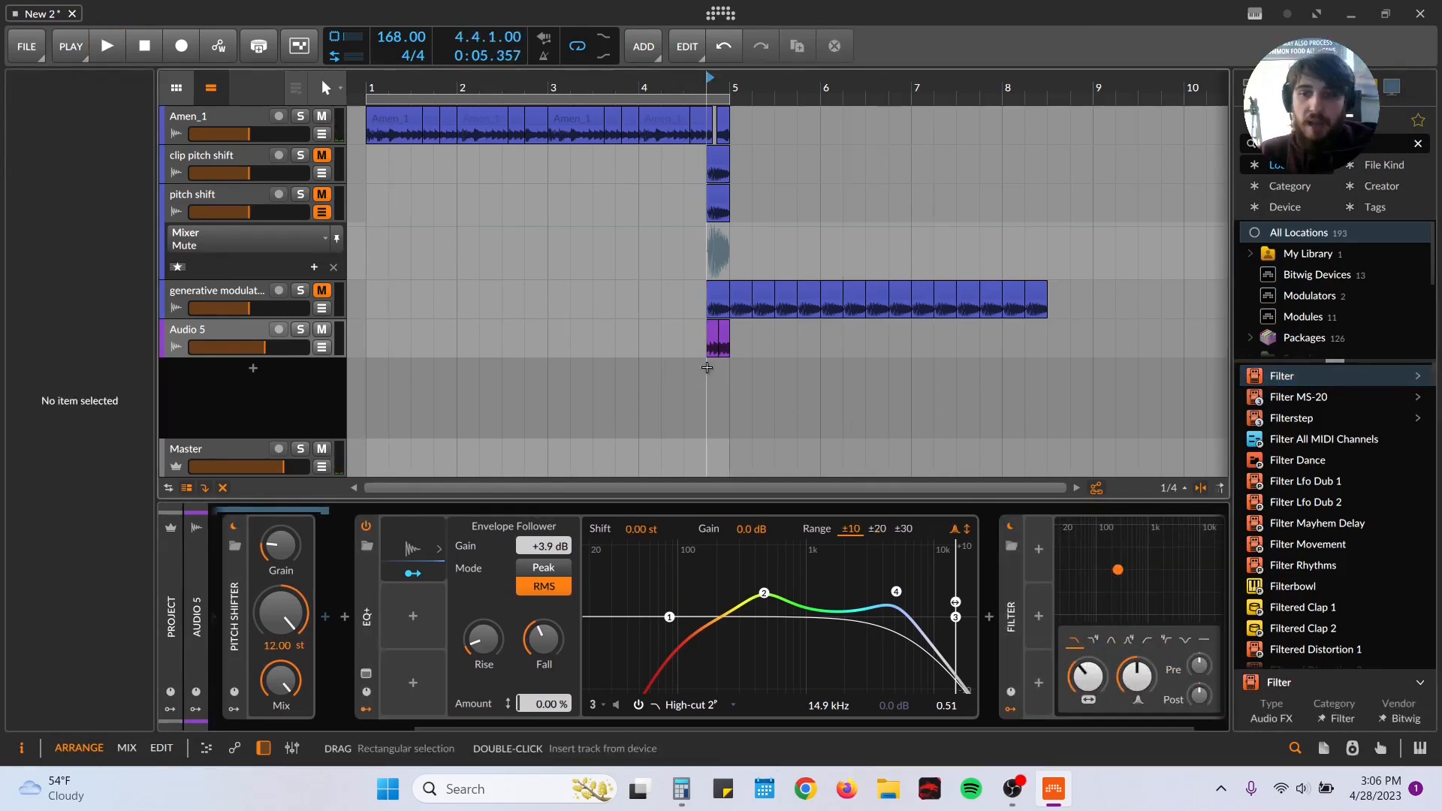
key("space")
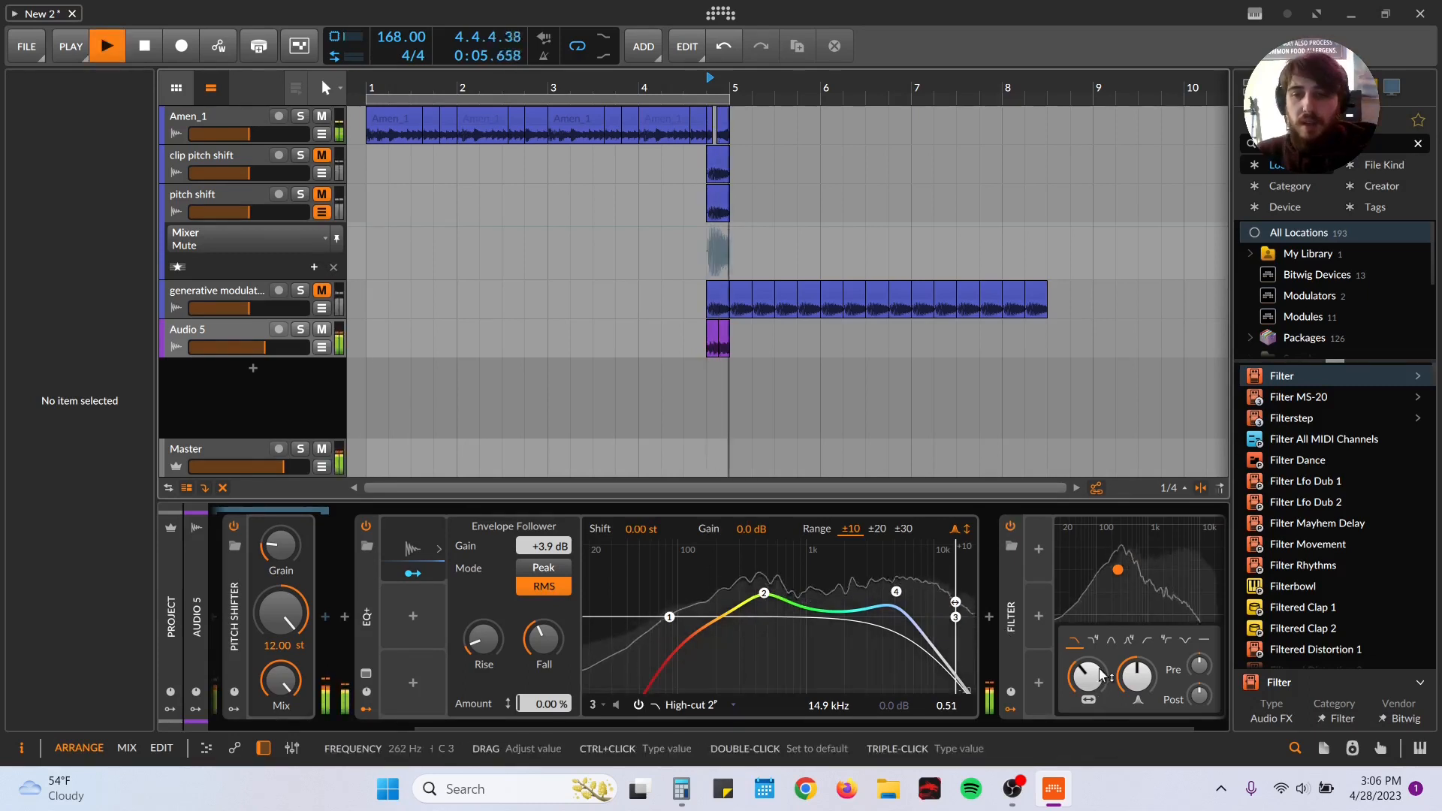
mouse_move(1105, 670)
left_mouse_down()
mouse_move(1105, 601)
mouse_move(1105, 702)
mouse_move(1105, 648)
left_mouse_up()
key("space")
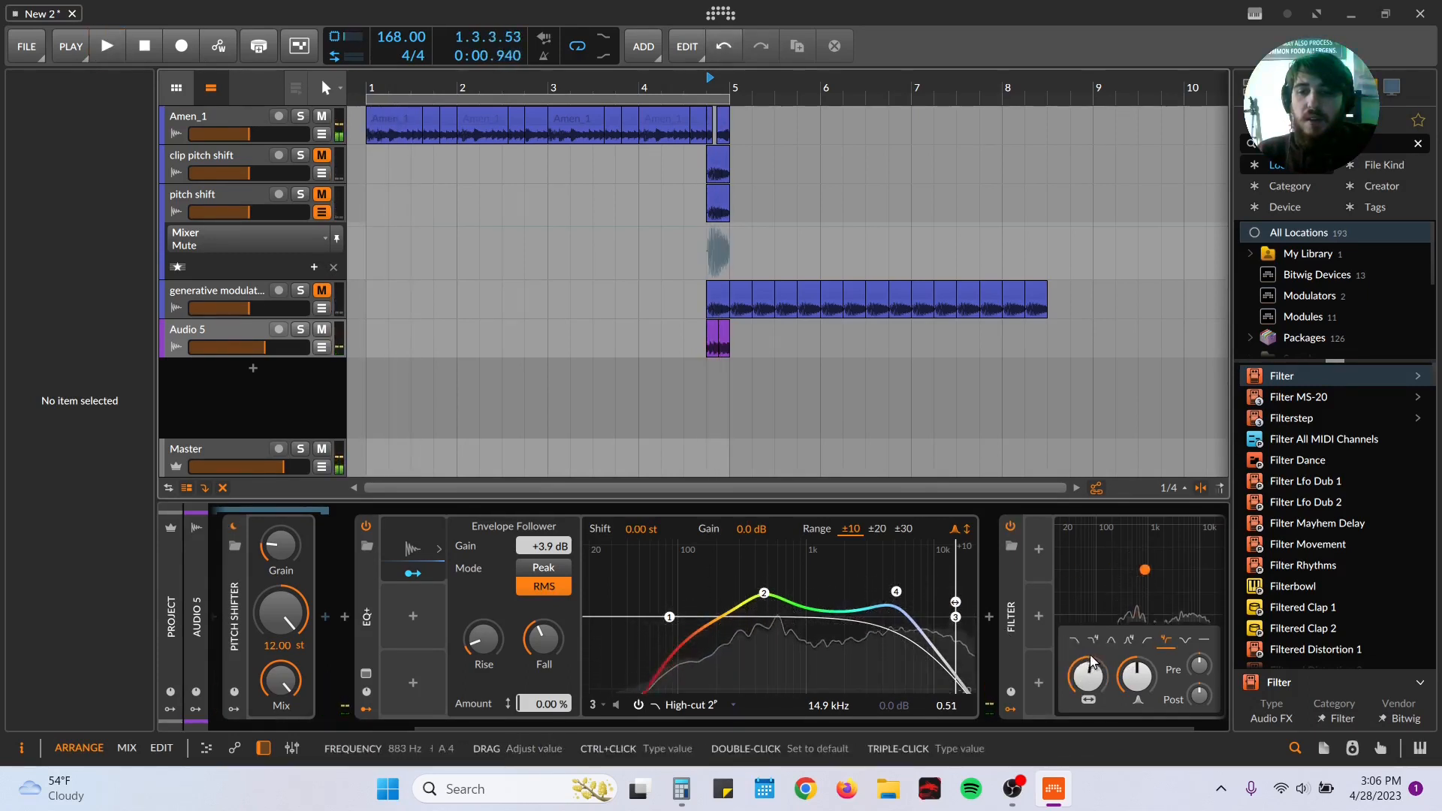
key("space")
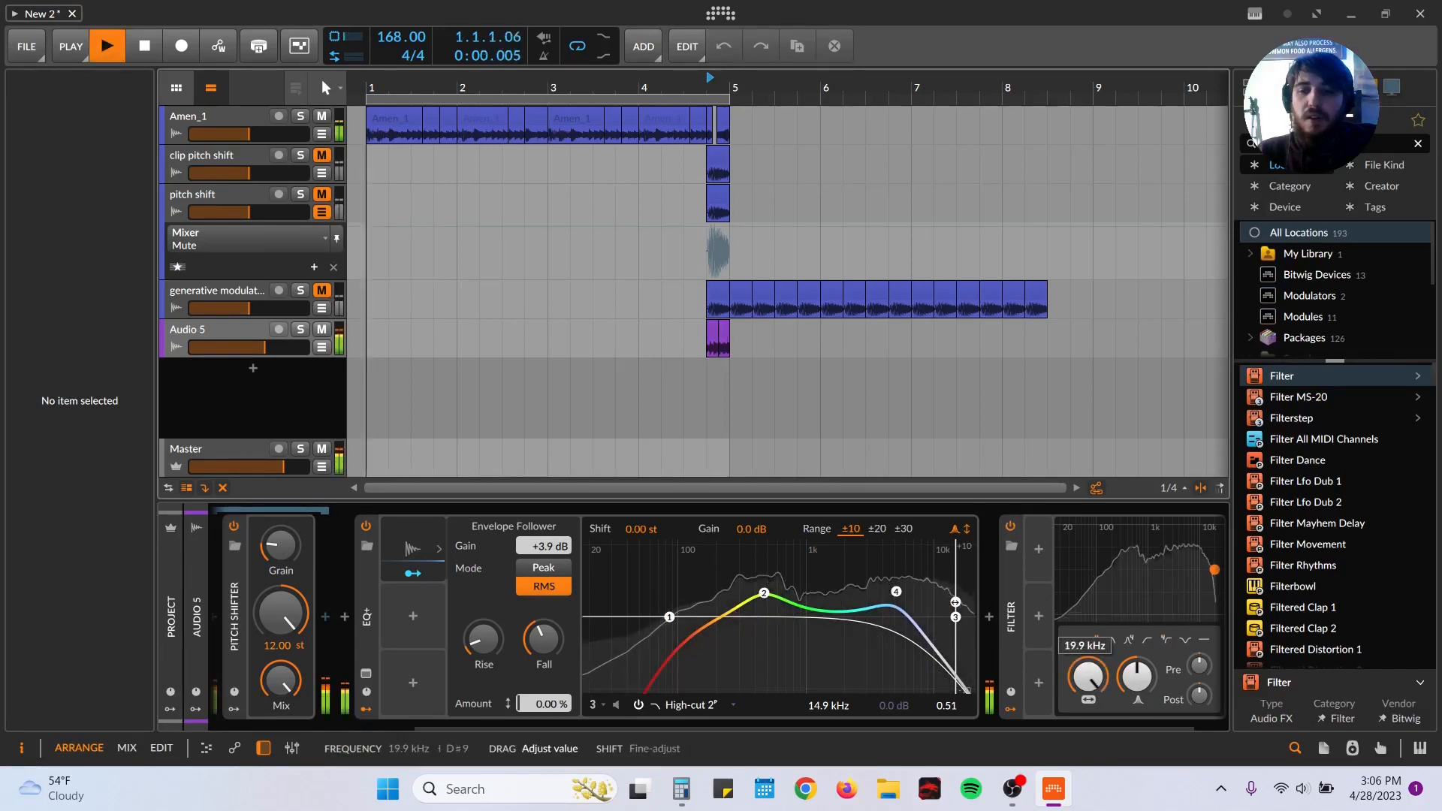
left_click_drag(1106, 649, 1133, 793)
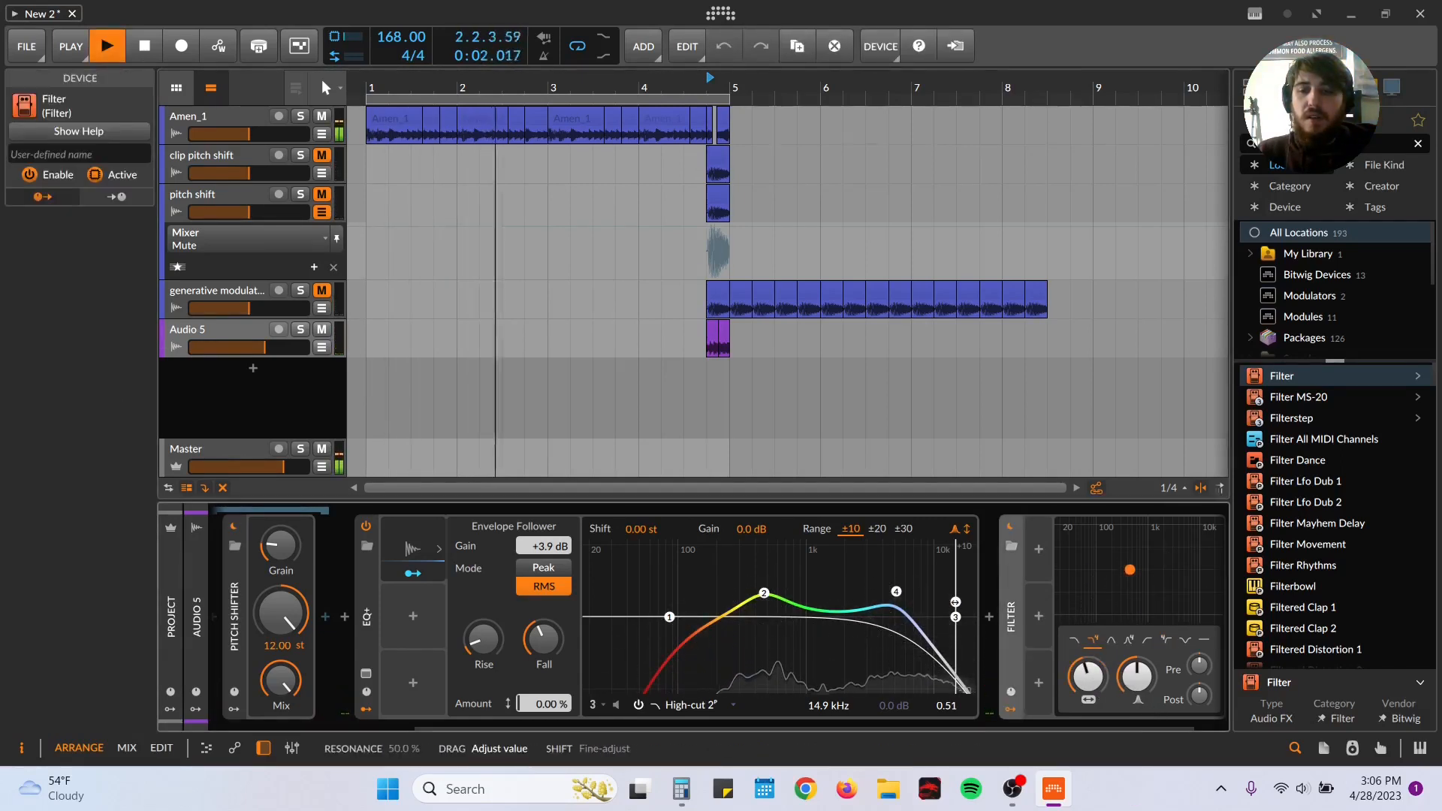
key("space")
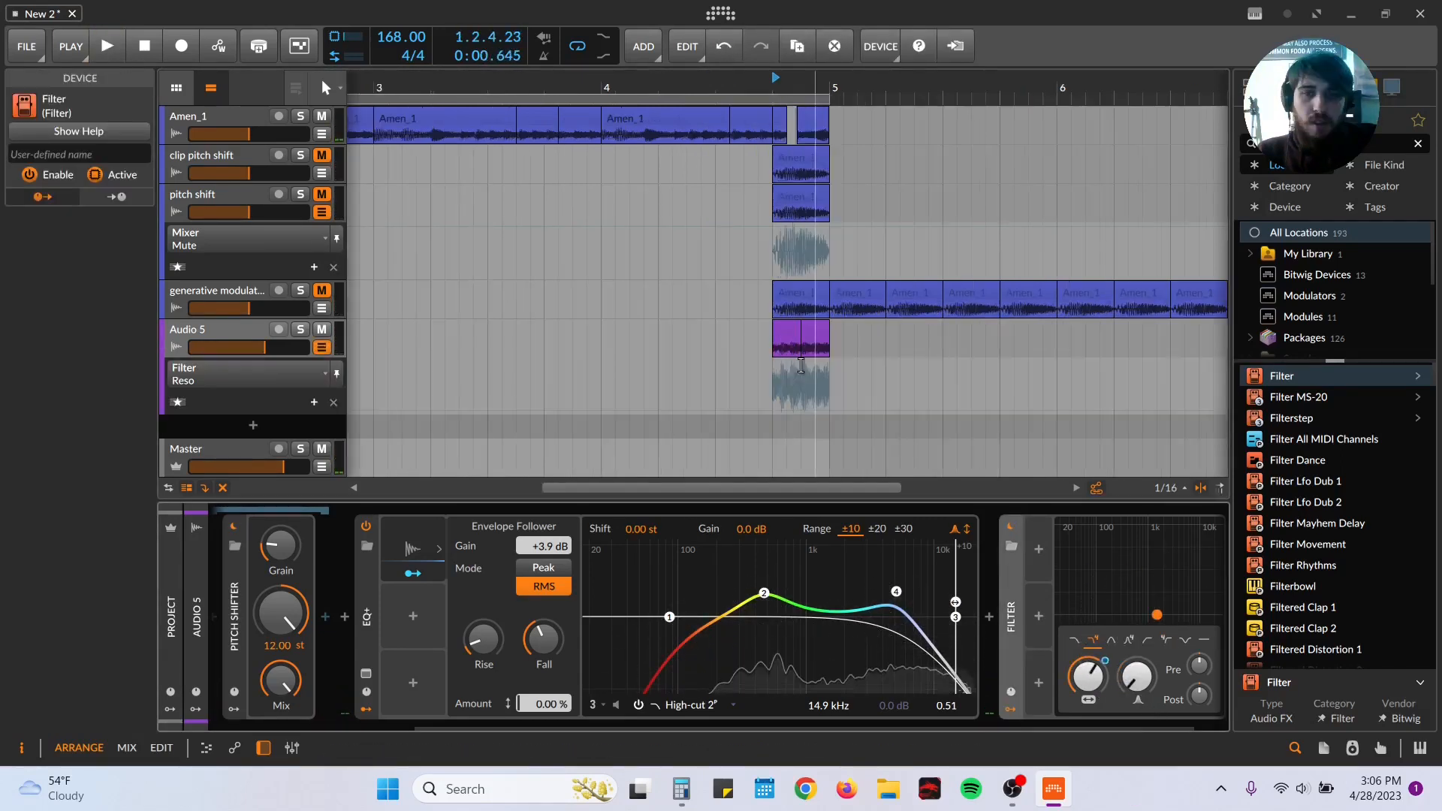
Step: Add Filter resonance automation over the Audio 5 slices, rising from 0% to 69.9% at 4.4.2.22 and falling to 29.1% at 4.4.4.49
double_click(799, 411)
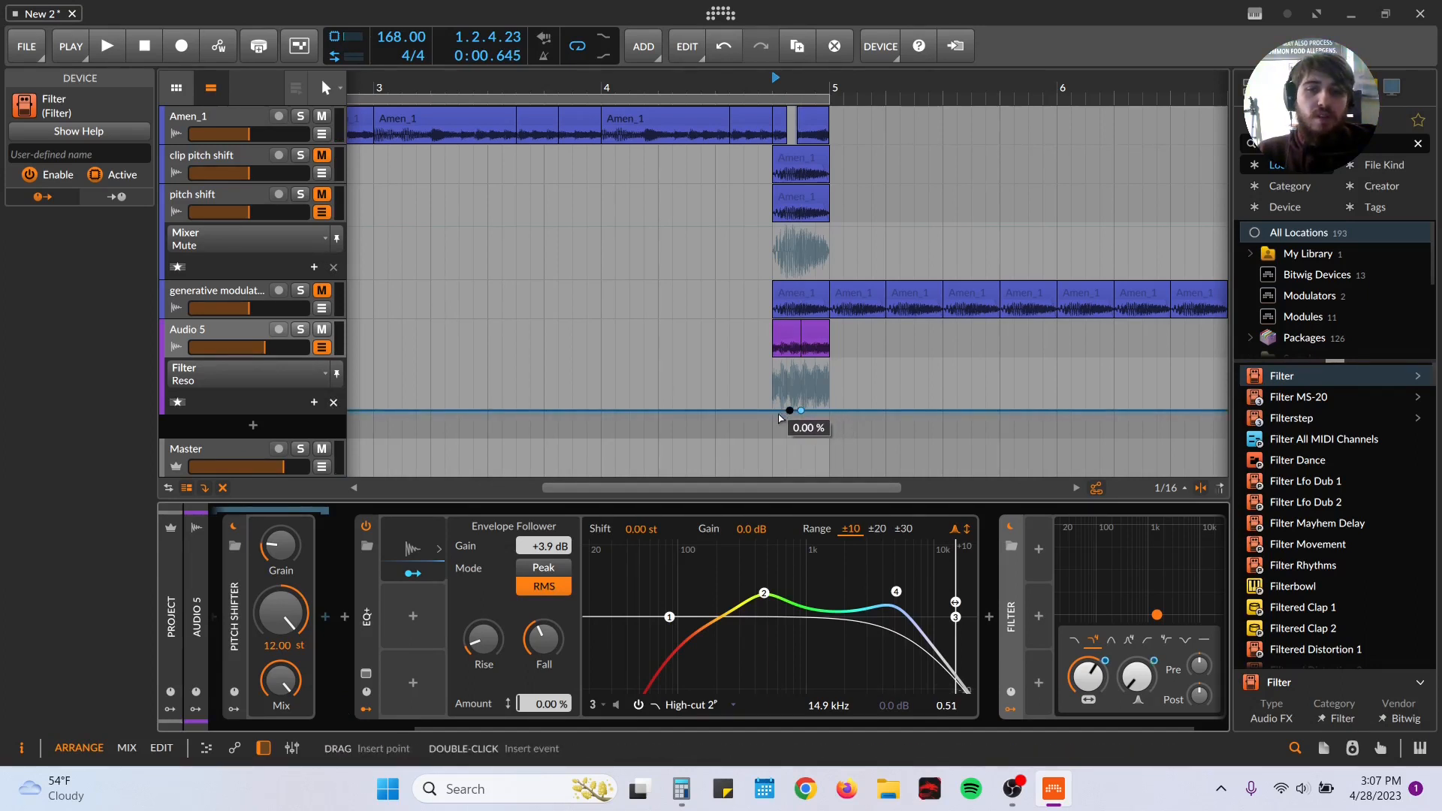
left_click_drag(801, 410, 801, 375)
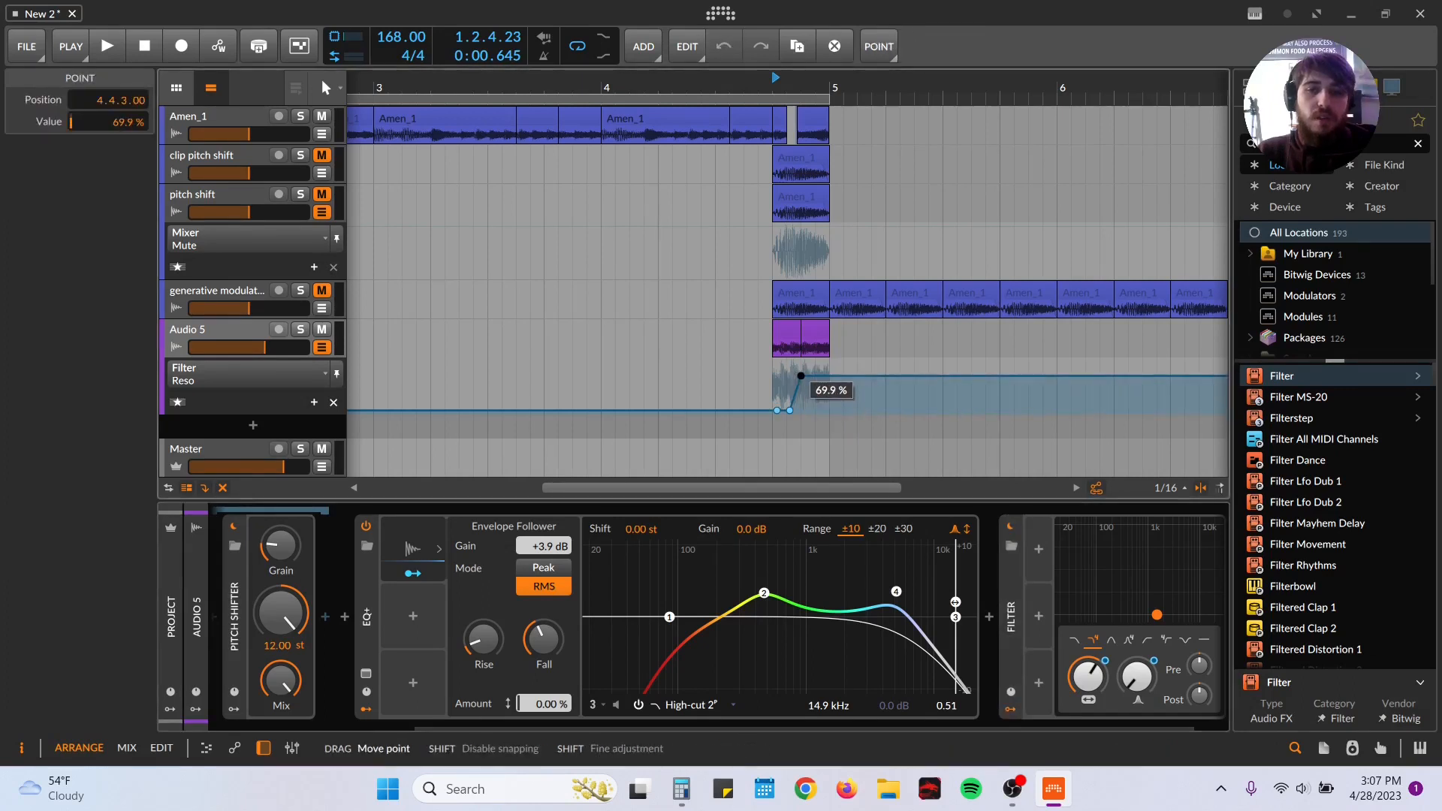
double_click(822, 396)
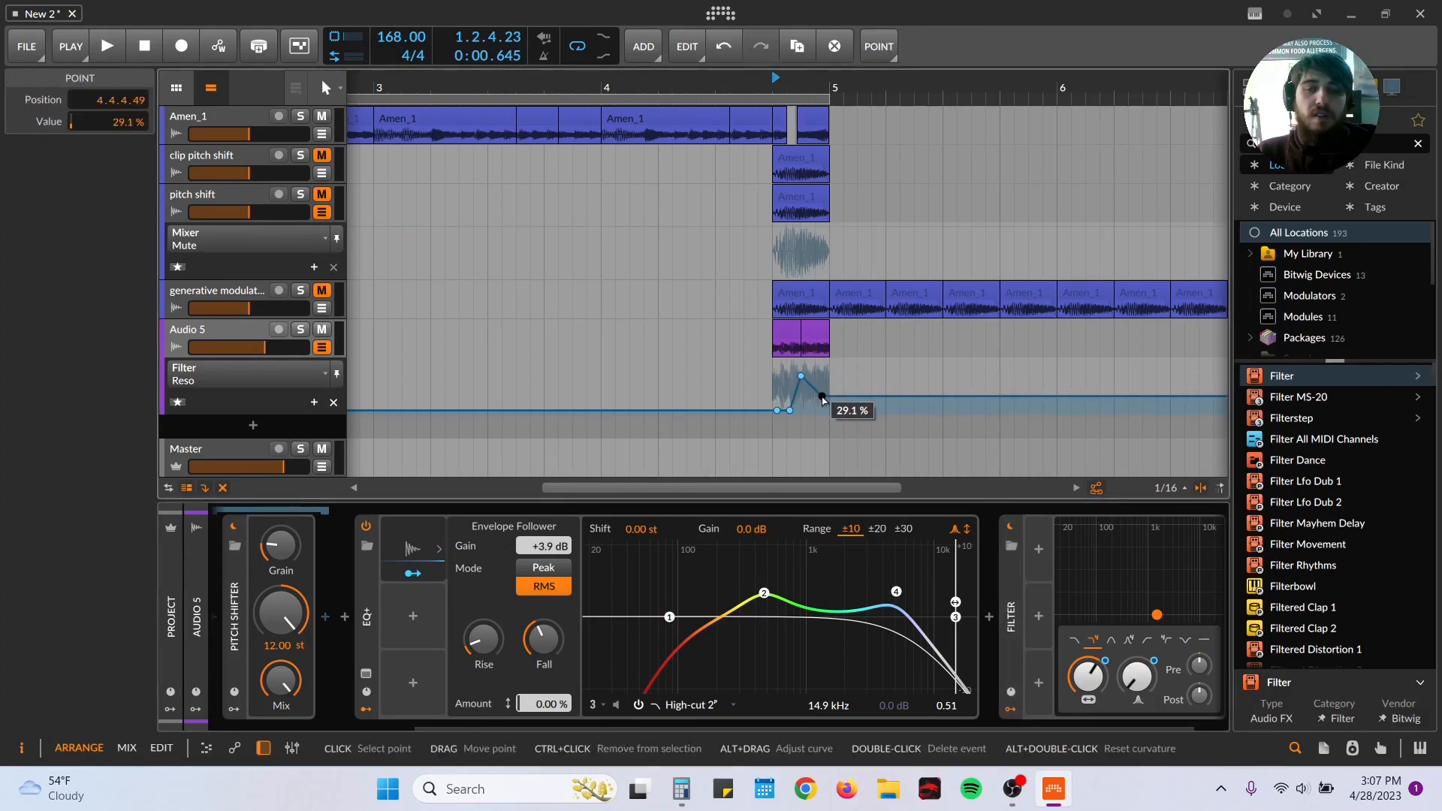
key("space")
left_click_drag(800, 375, 789, 377)
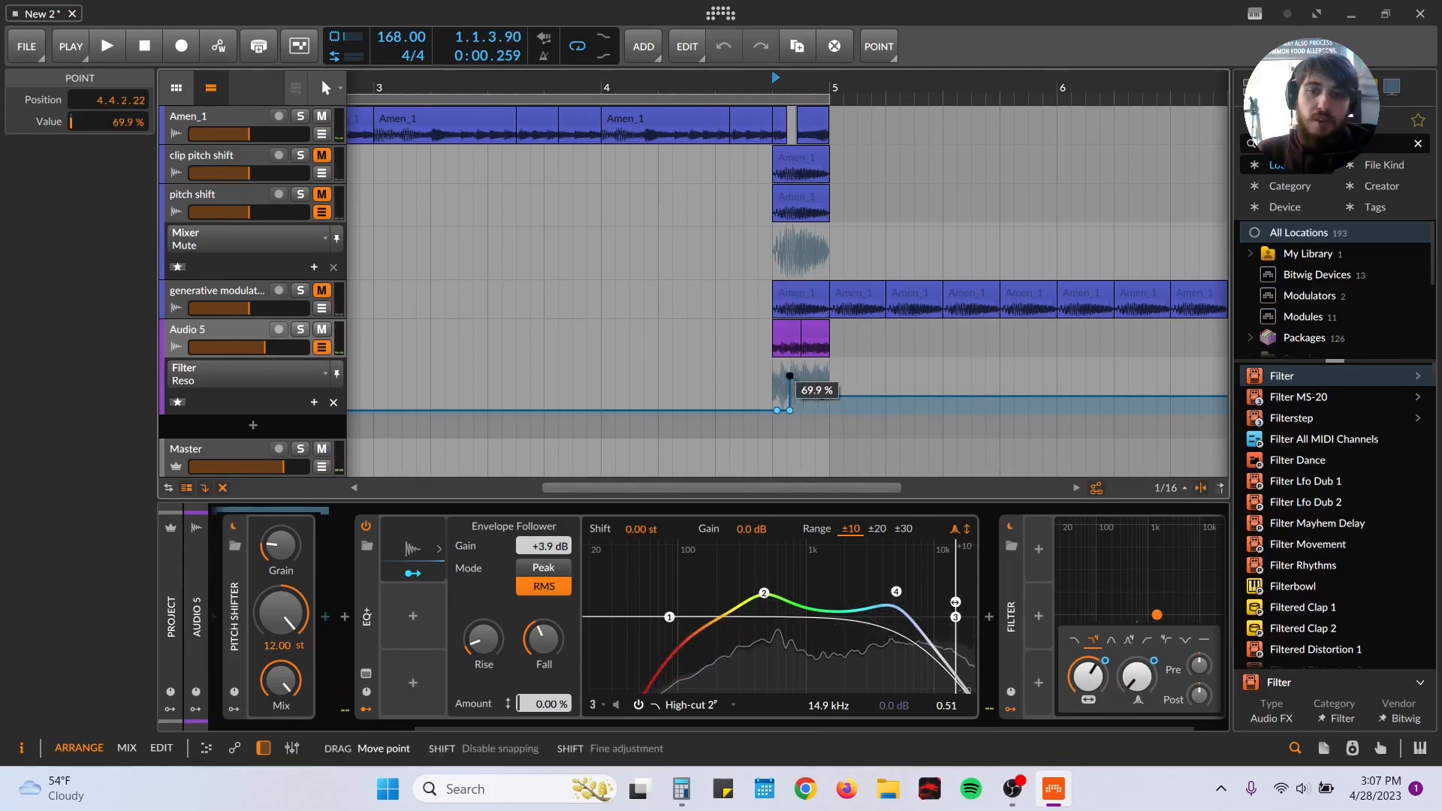
Step: Reshape the resonance curve to 28.6% at 4.4.3.00 and 0% at 4.4.4.49, and play it back
double_click(789, 409)
left_click_drag(789, 377, 821, 406)
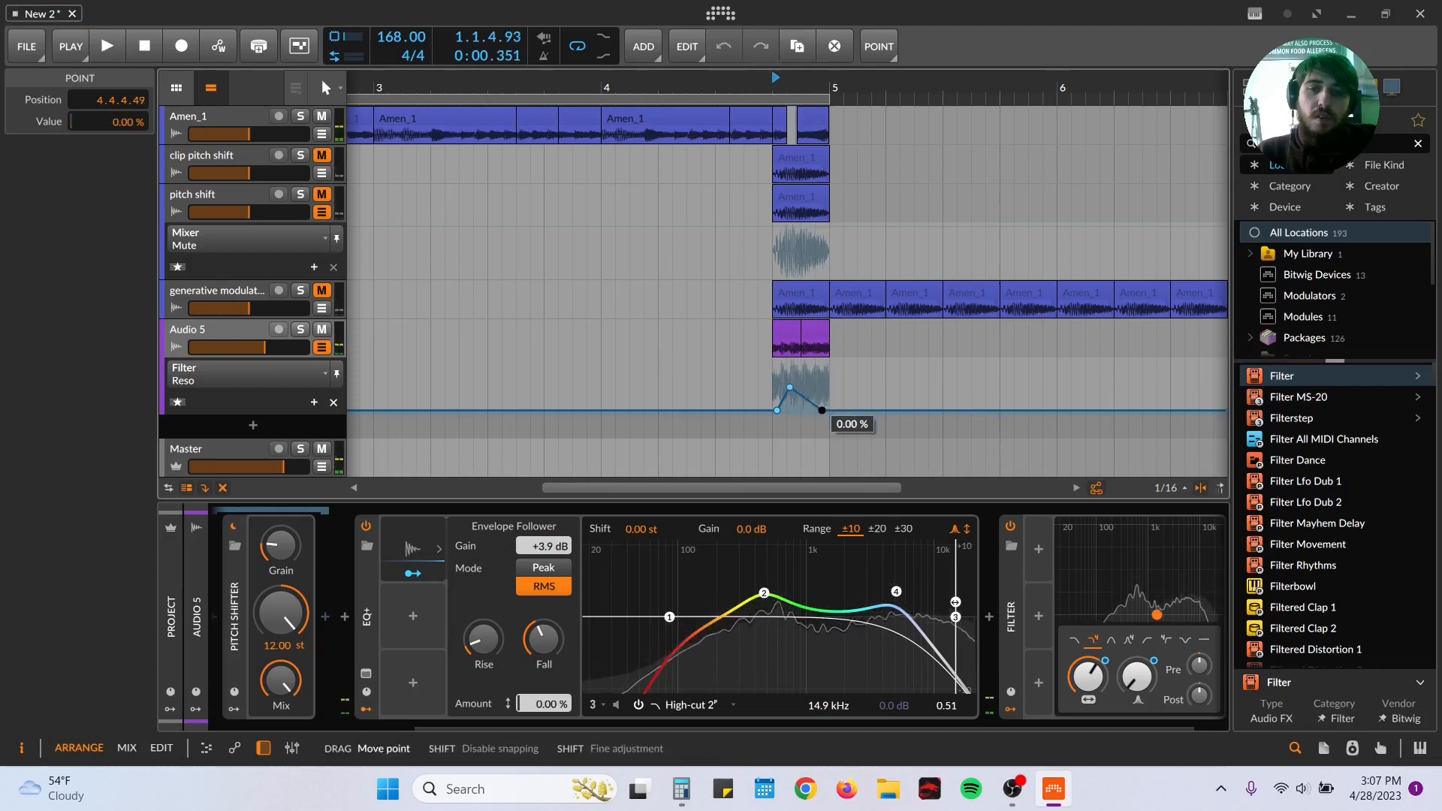
double_click(822, 406)
left_click_drag(789, 386, 800, 395)
key("space")
key("space")
Step: Show the Filter's frequency automation on Audio 5, shape its rise from 1.49 kHz at mid-beat, and audition it
left_click(223, 371)
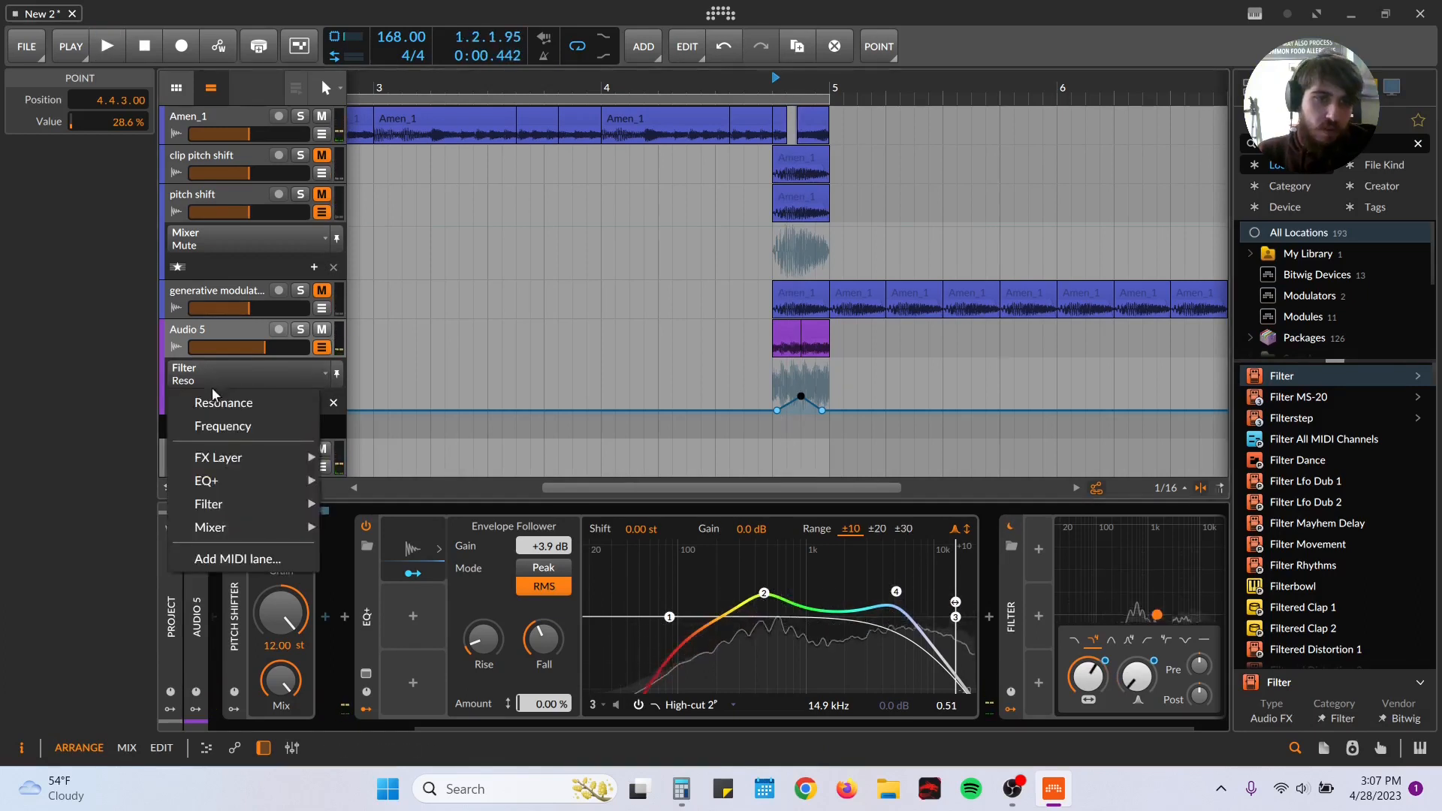
left_click(222, 425)
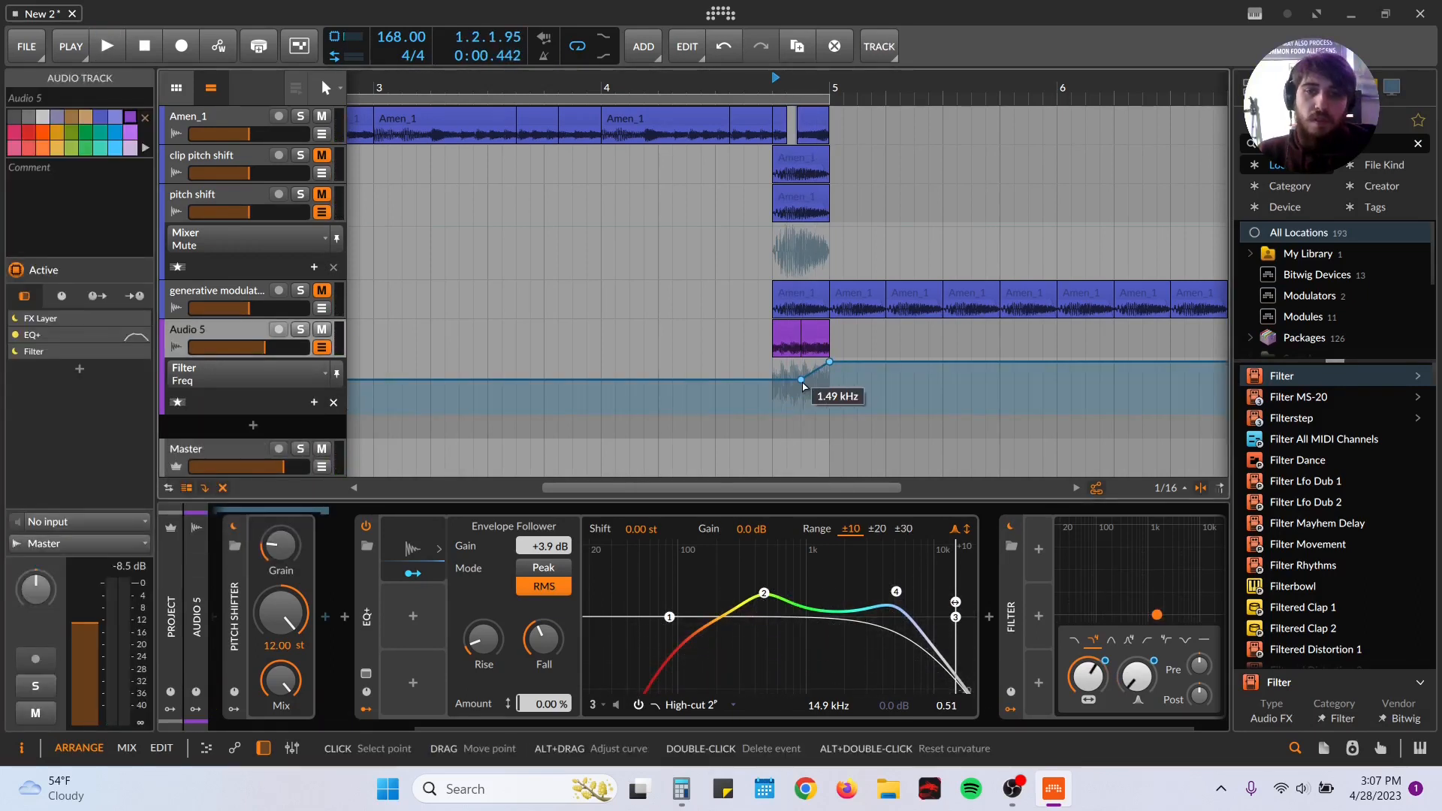
key("space")
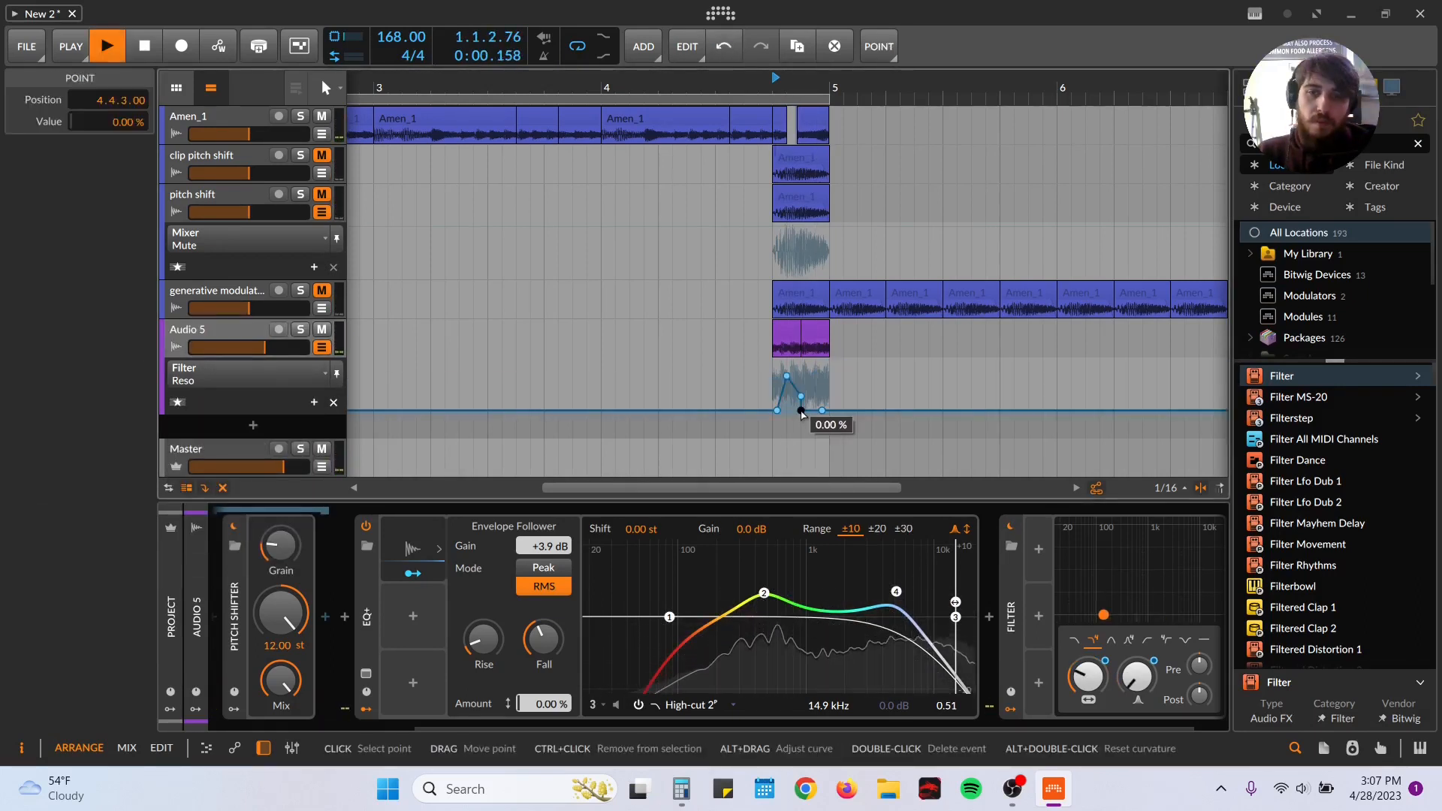
double_click(802, 411)
key("space")
Step: Audition the automated filter in the full break from the beginning and examine the Audio 5 slices between 4.4 and 5.1
key("space")
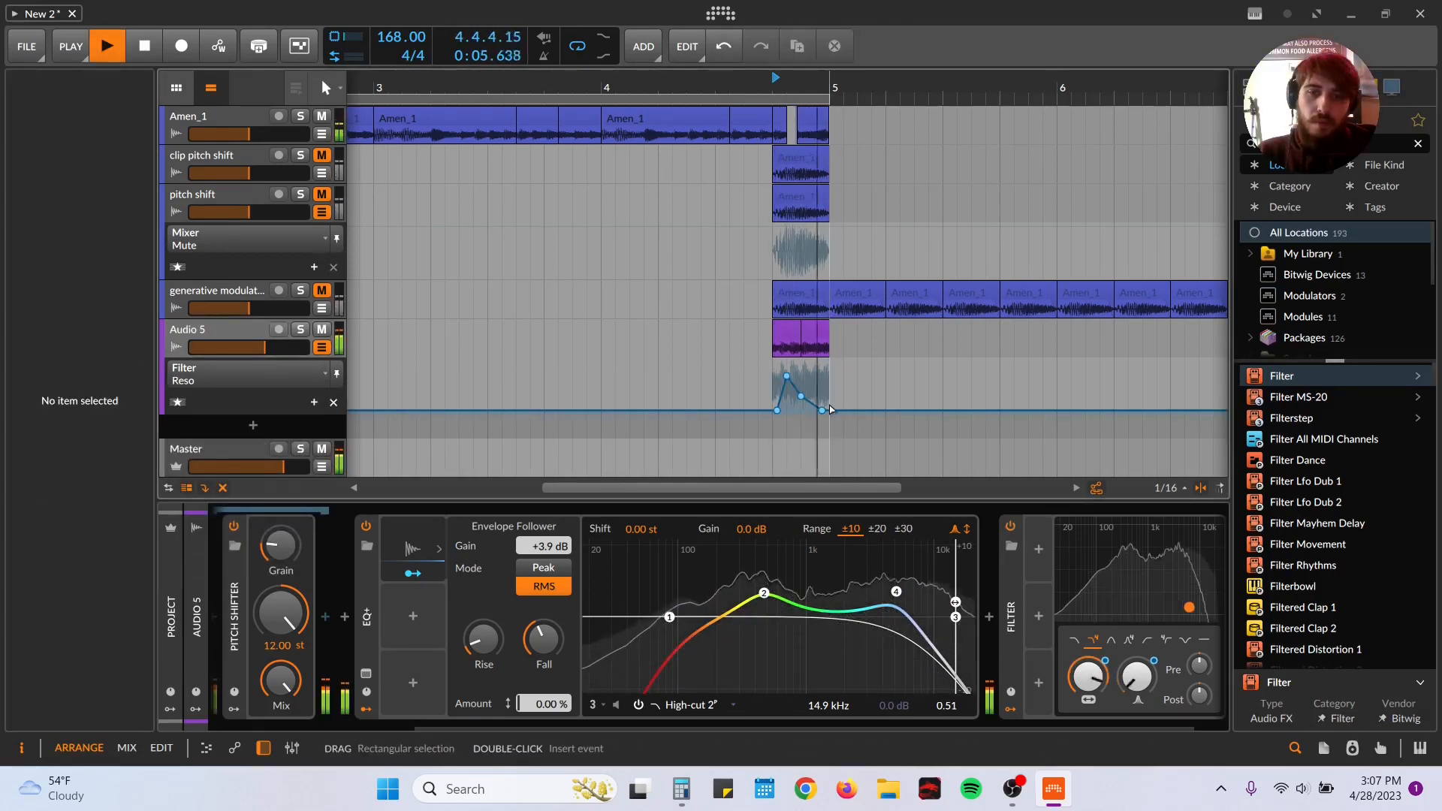
key("space")
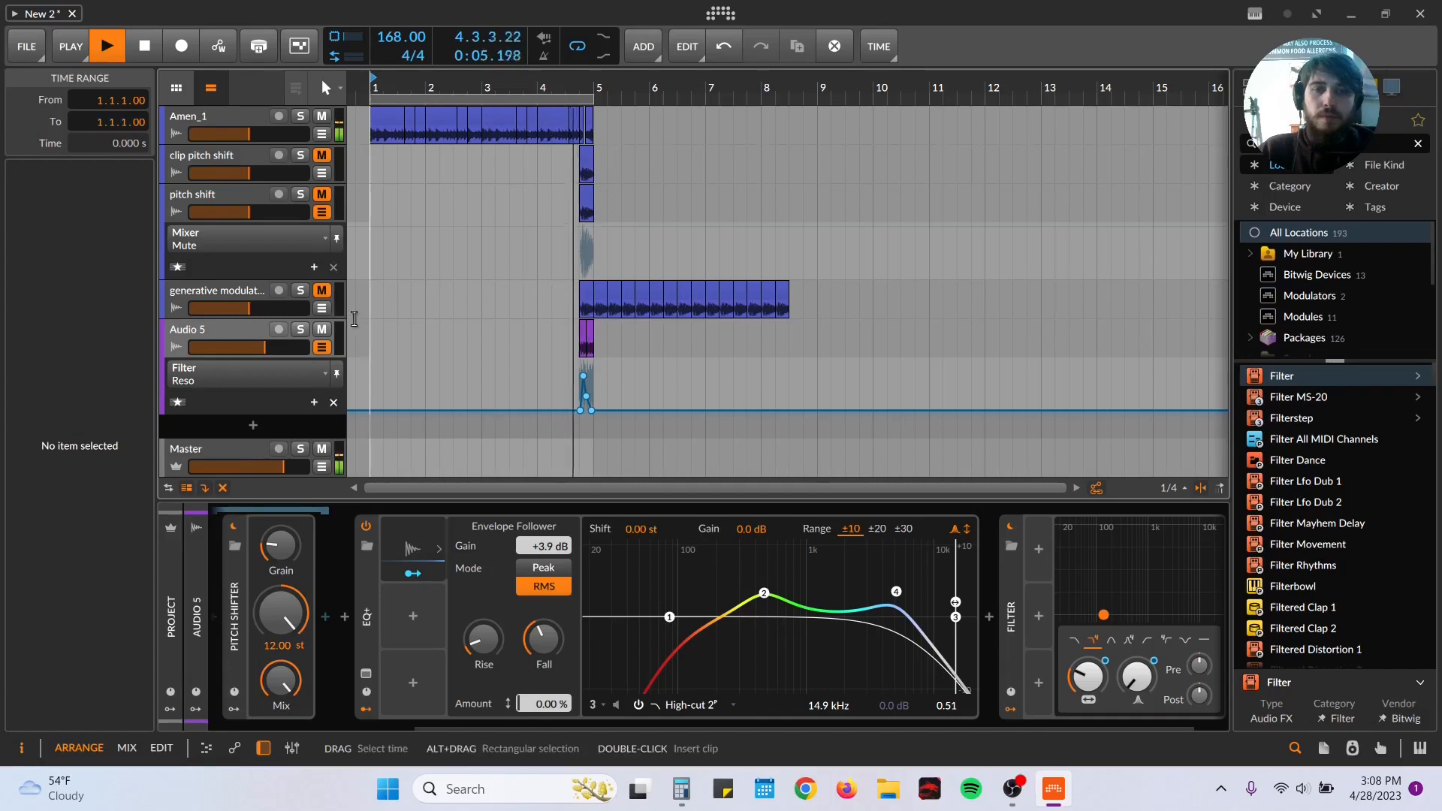
key("space")
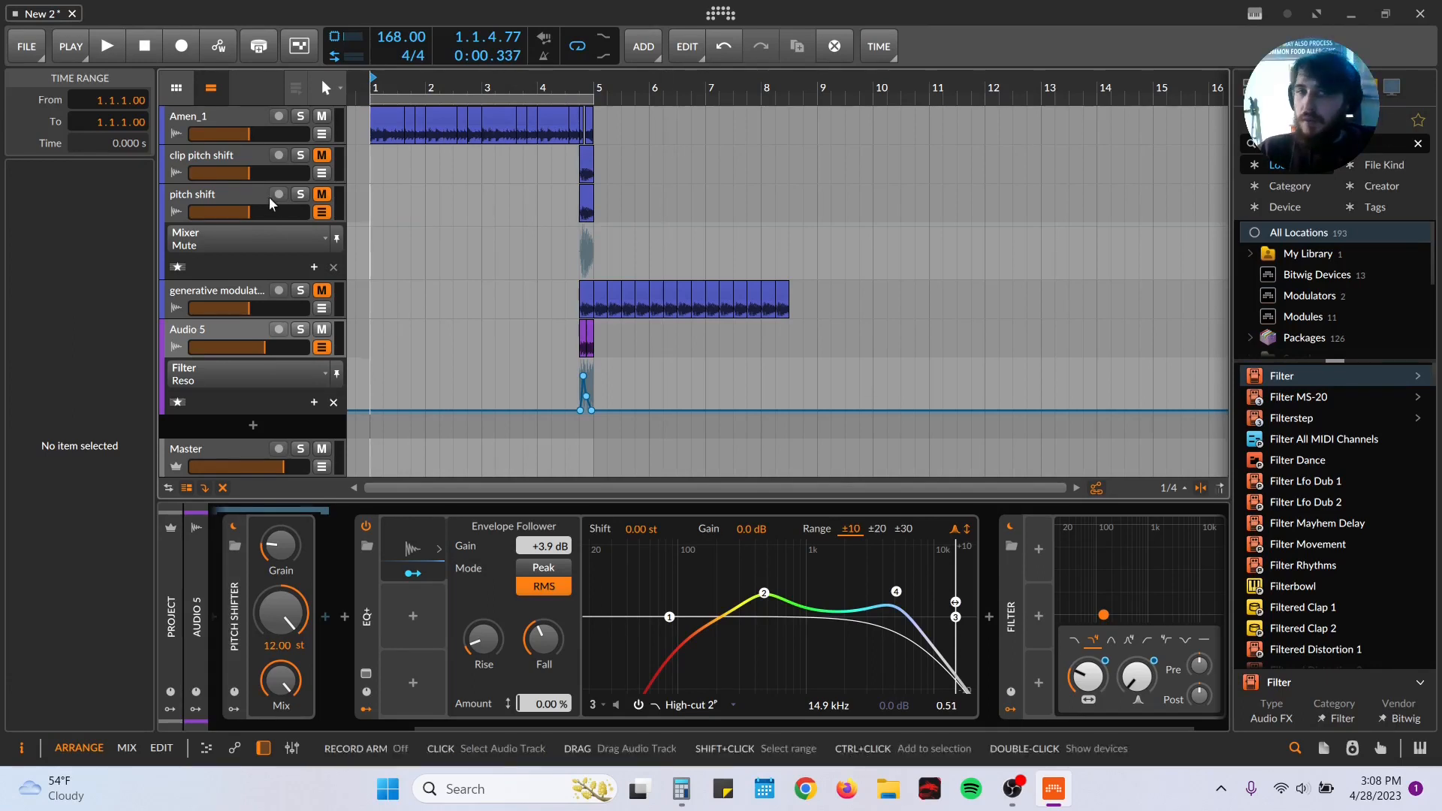
mouse_move(583, 84)
left_mouse_down()
mouse_move(643, 84)
mouse_move(595, 83)
left_mouse_up()
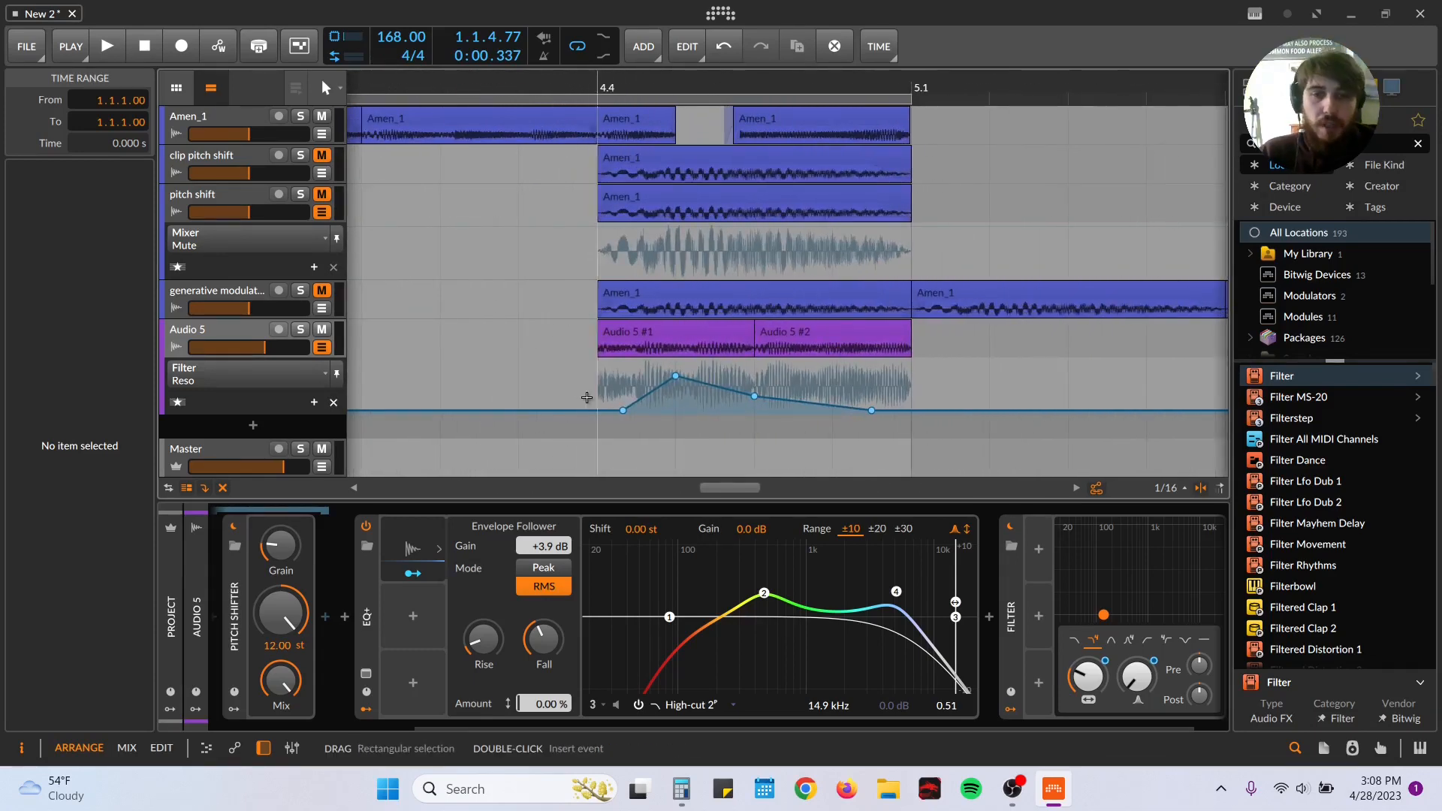
key("space")
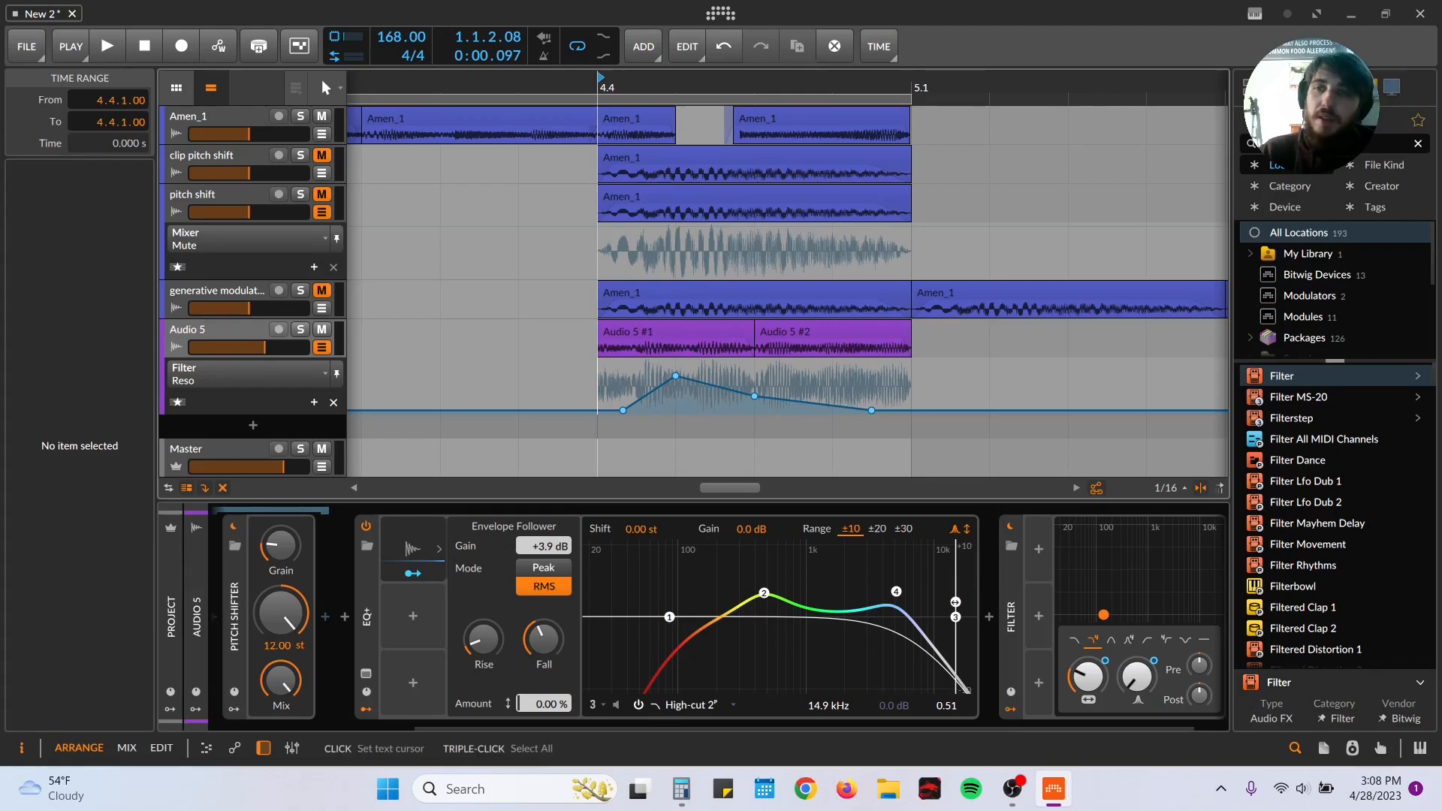
Step: Search the device browser for "delay", add Delay-2 to the end of the Audio 5 chain and start playback
left_click_drag(1310, 144, 1108, 150)
type("delay")
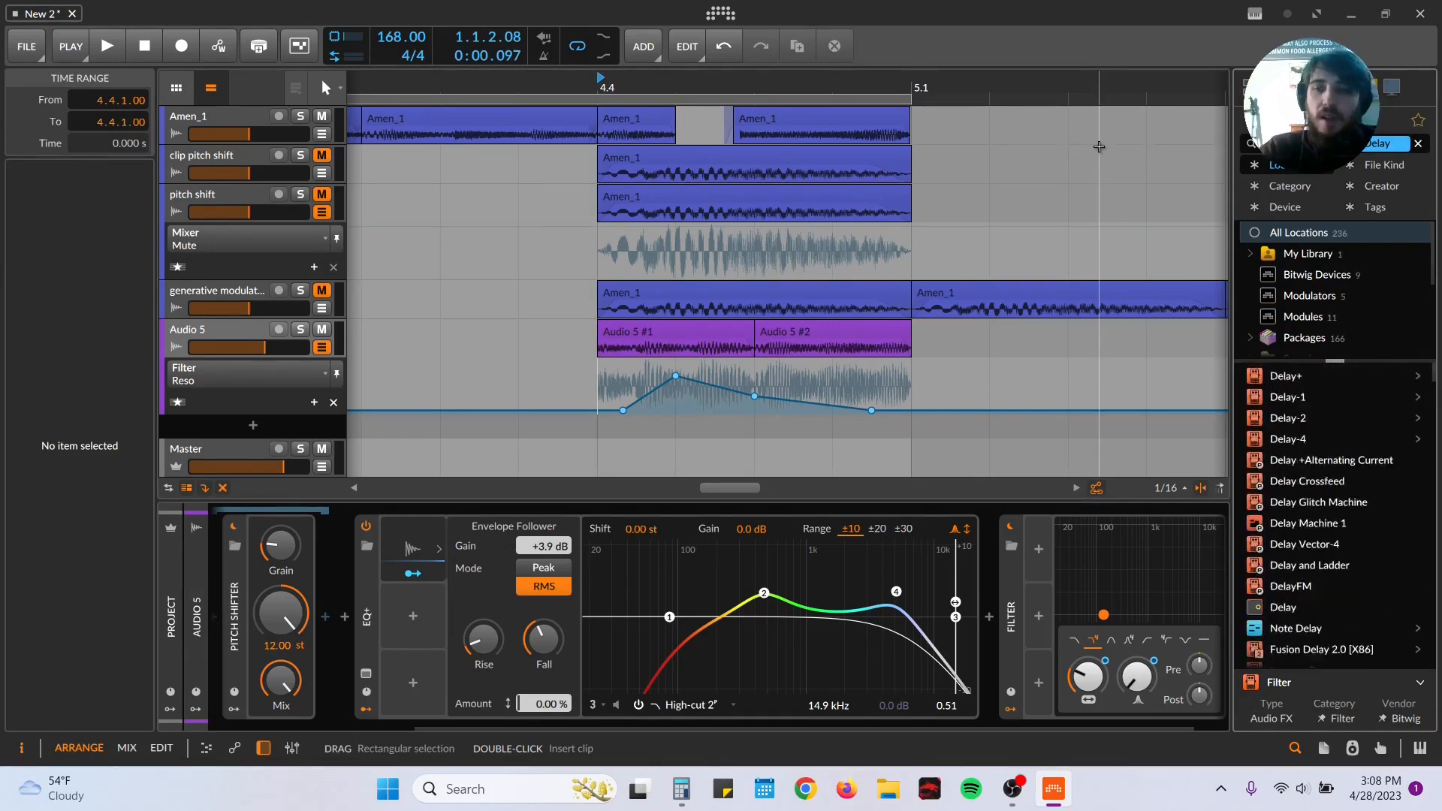
left_click_drag(1308, 413, 254, 336)
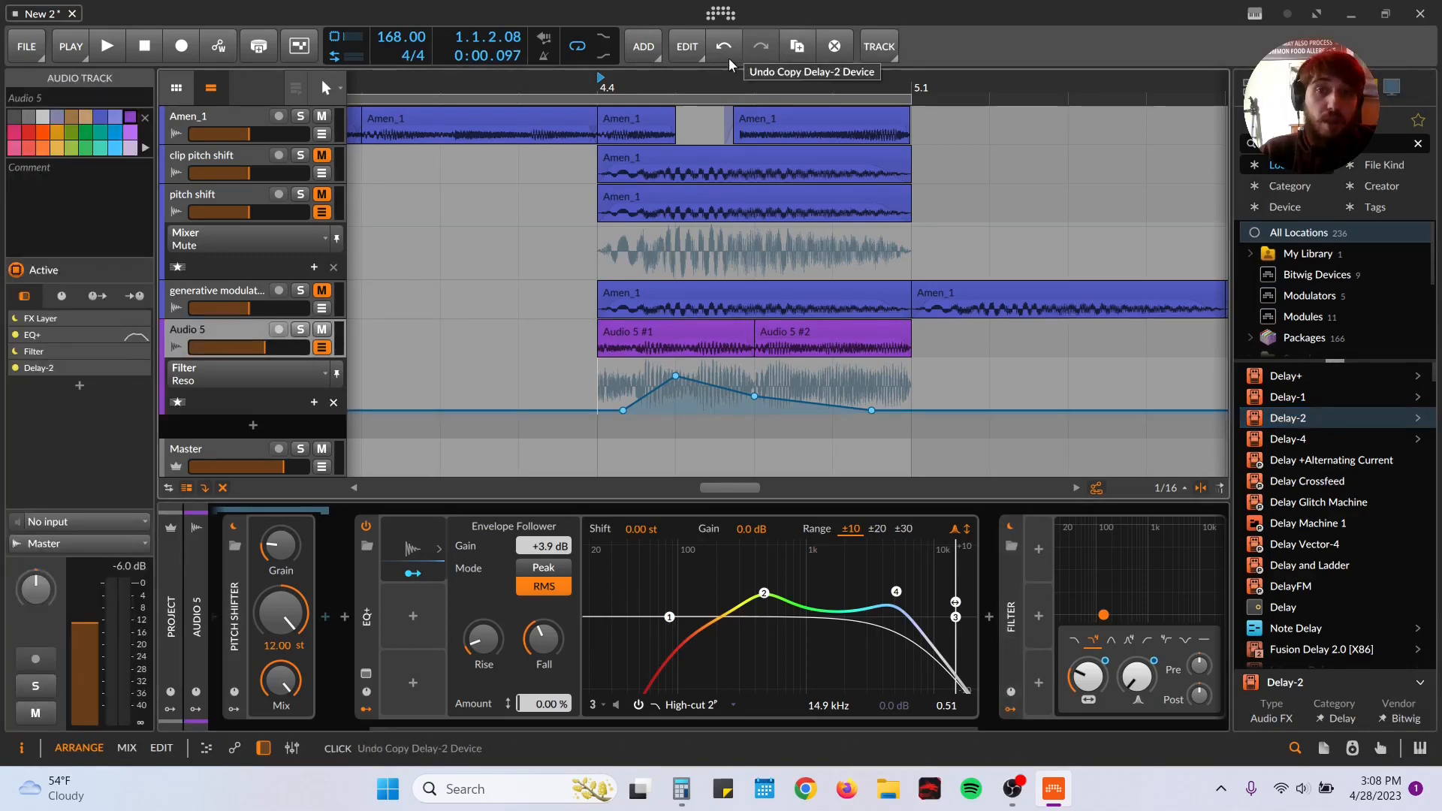
left_click_drag(733, 87, 542, 114)
key("space")
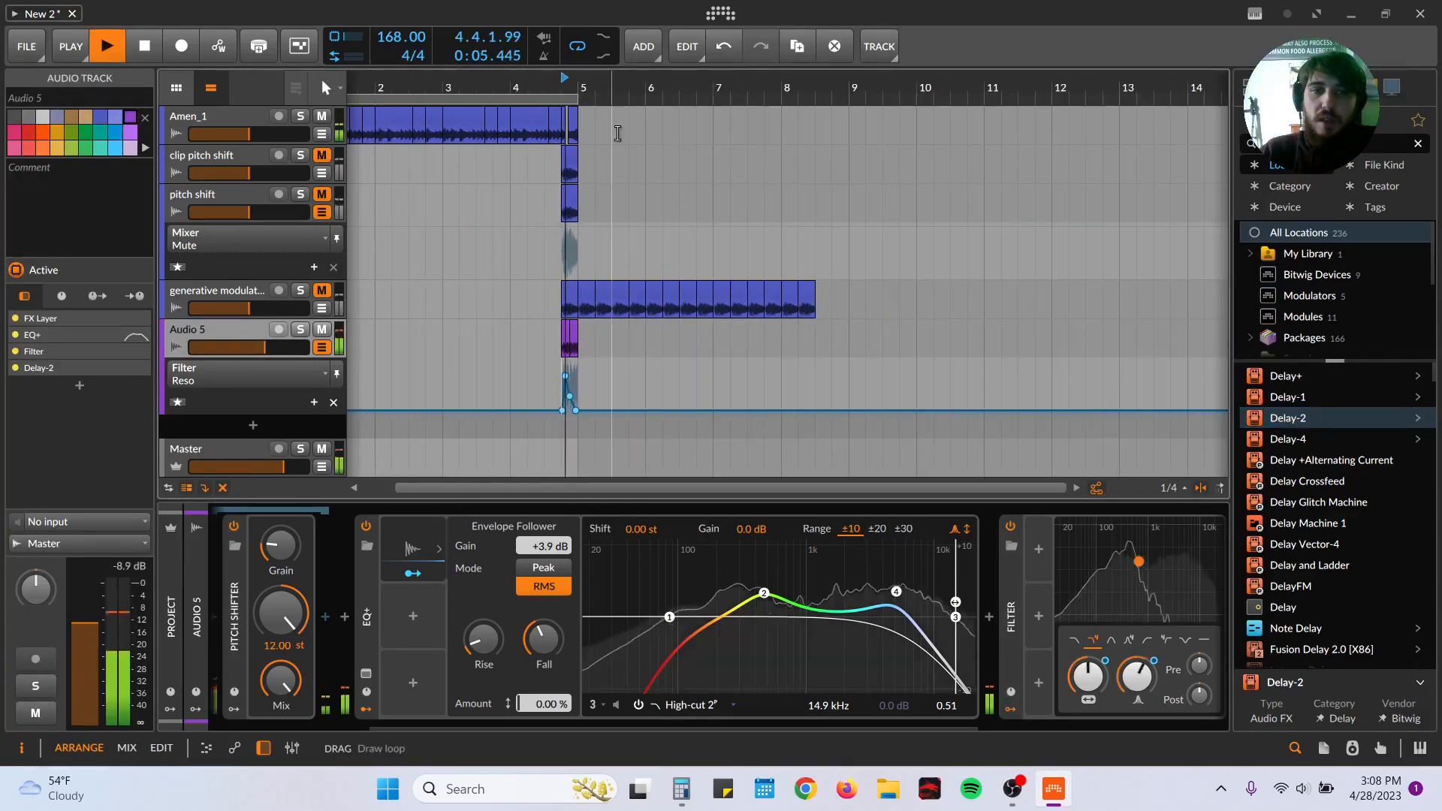
Step: Toggle the FX Layer on Audio 5 for comparison and set its mix to 43.2% during playback
left_click_drag(641, 89, 506, 112)
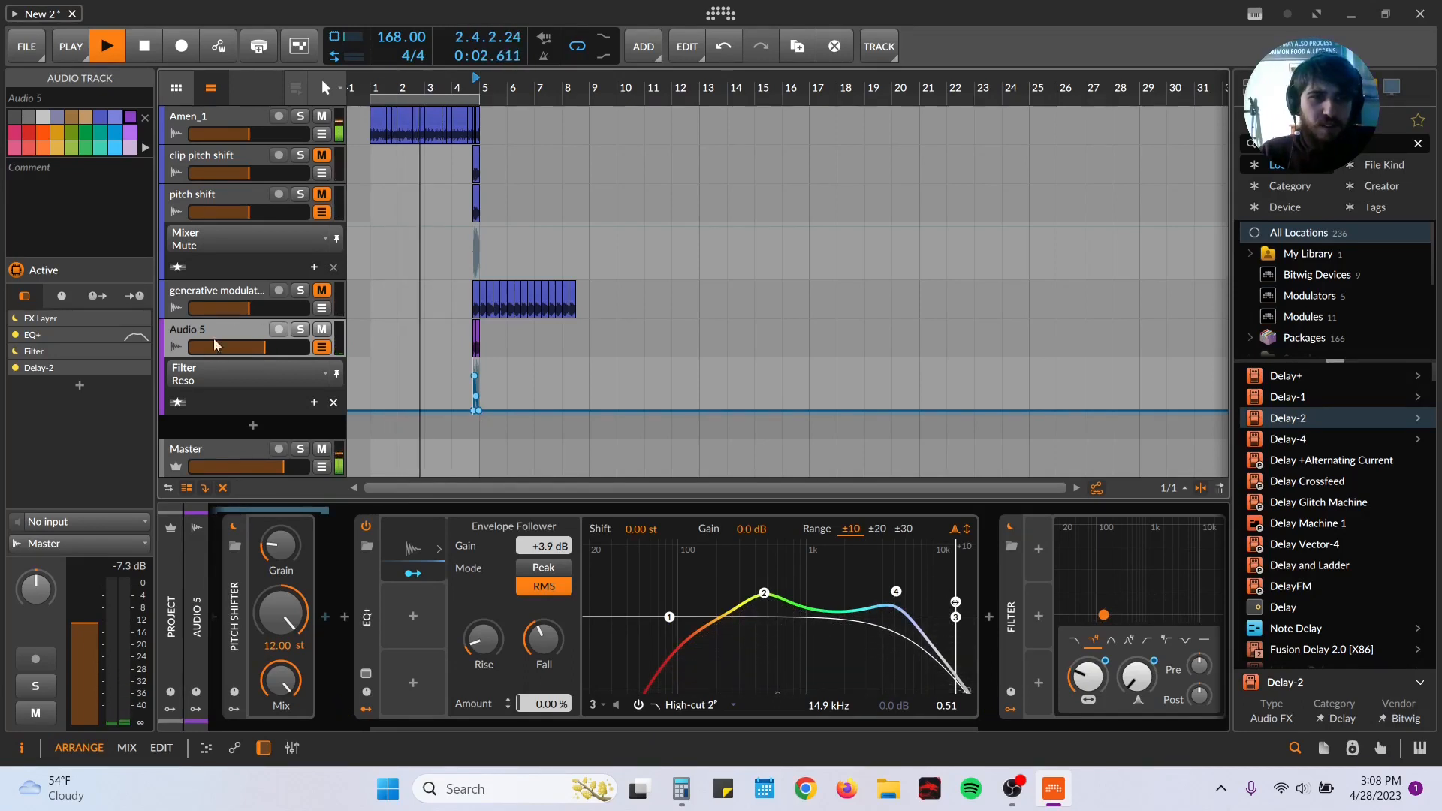
left_click_drag(436, 729, 213, 721)
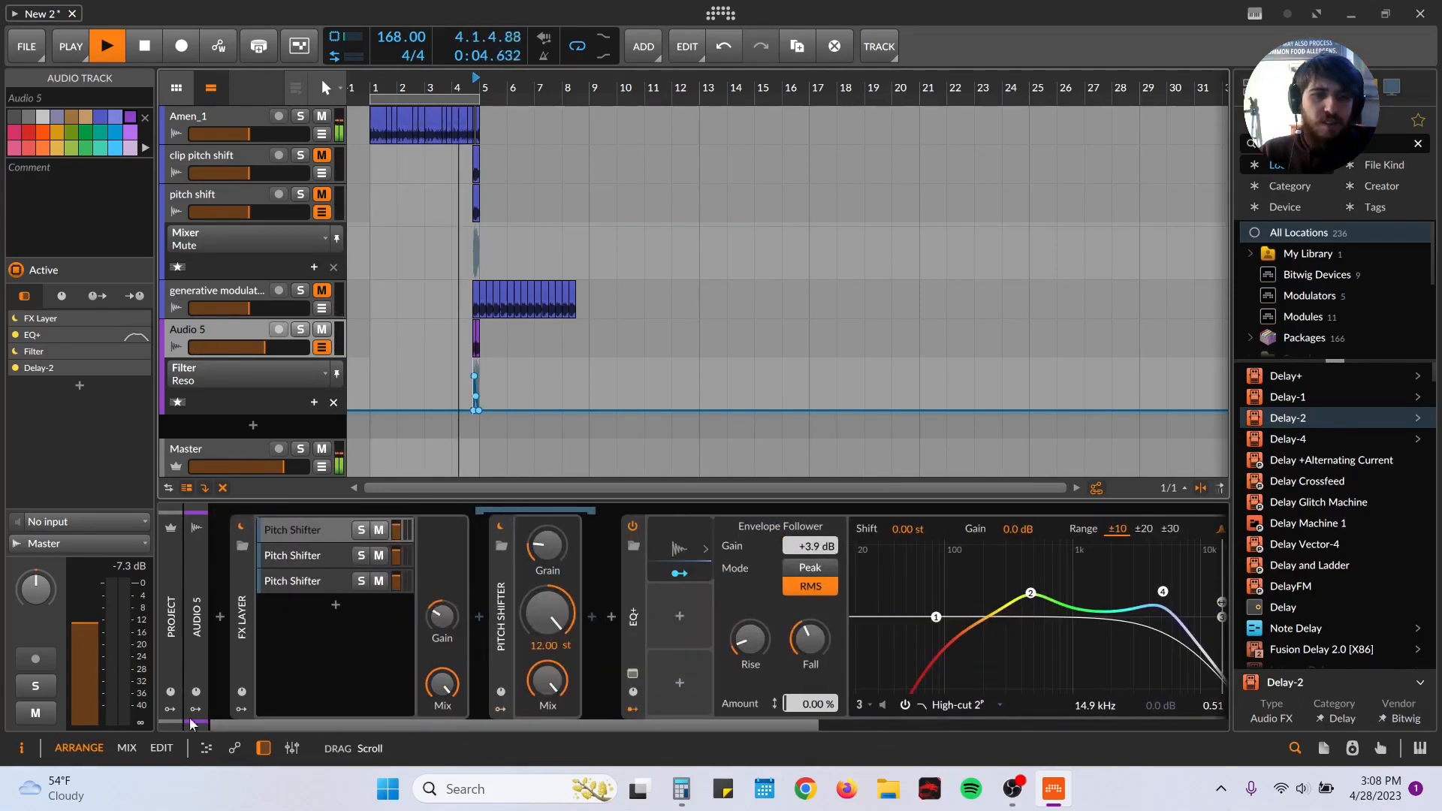
left_click(248, 524)
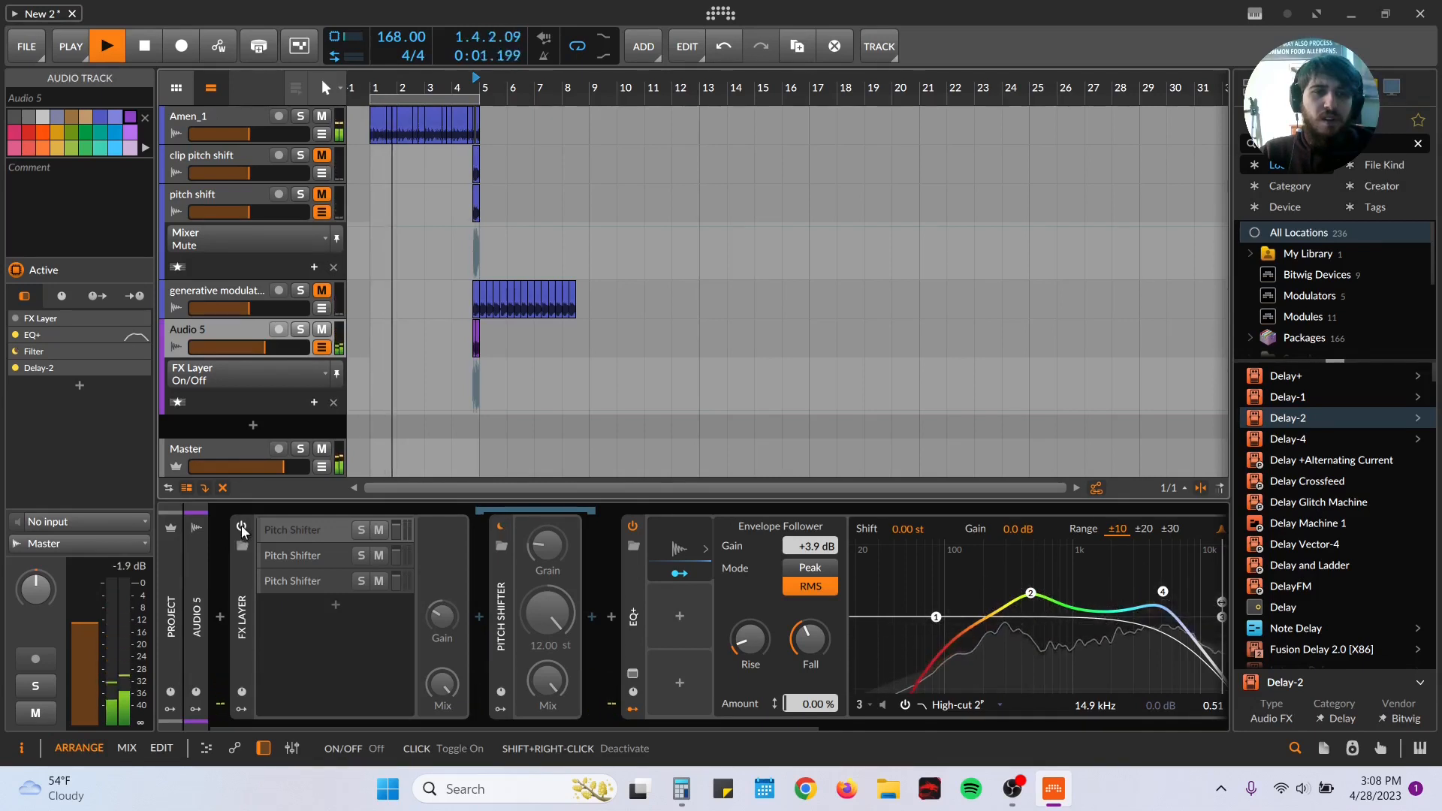
left_click(242, 529)
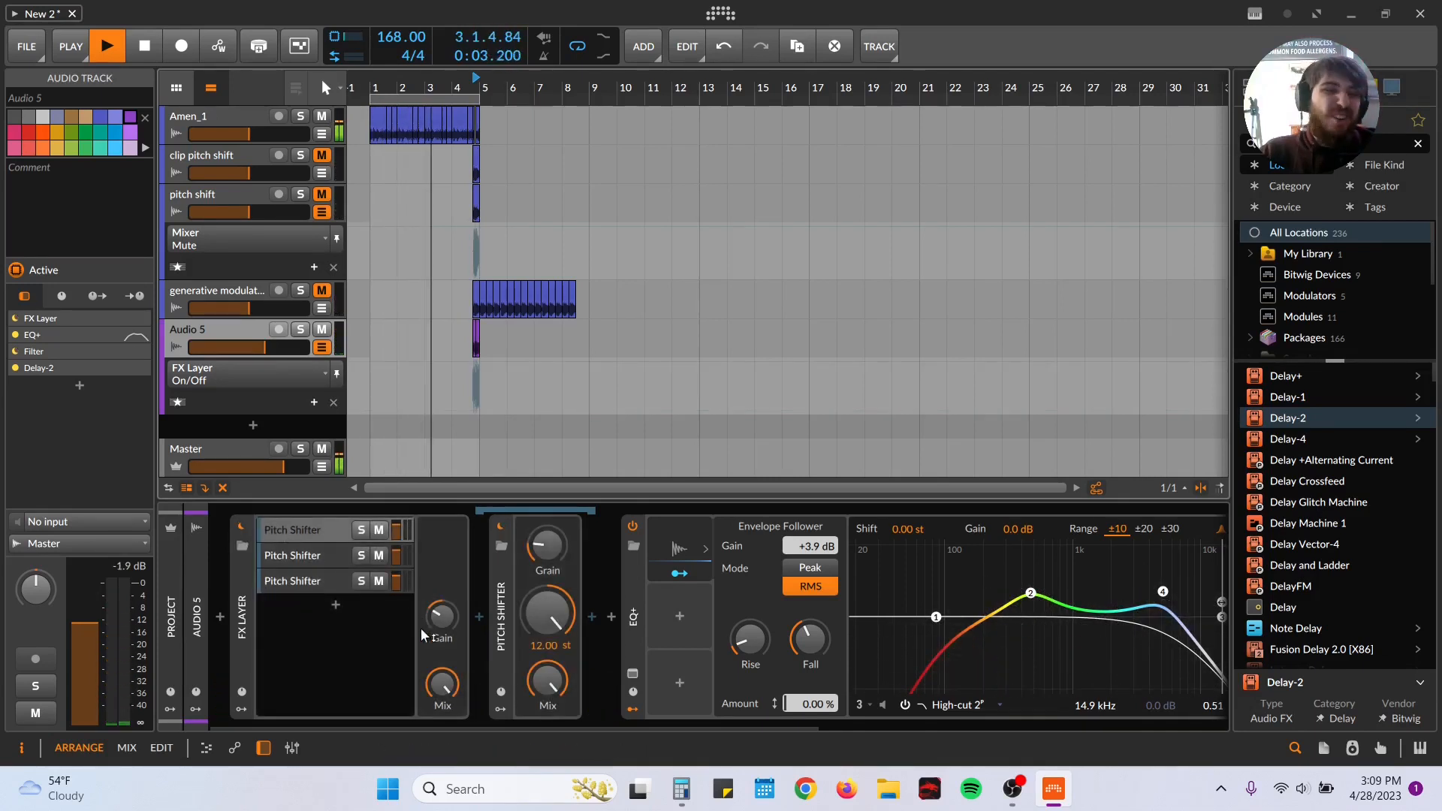
left_click_drag(443, 683, 443, 683)
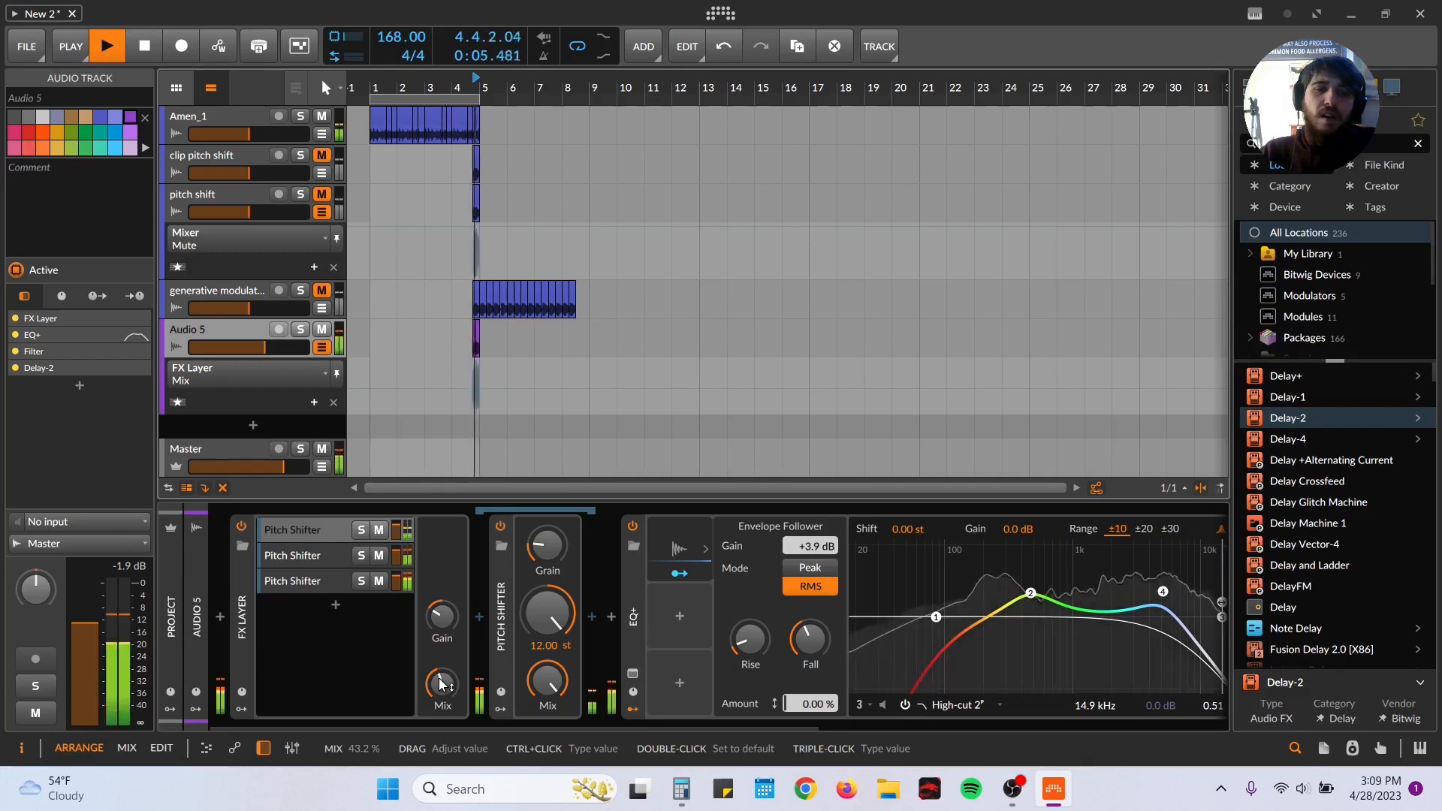
key("space")
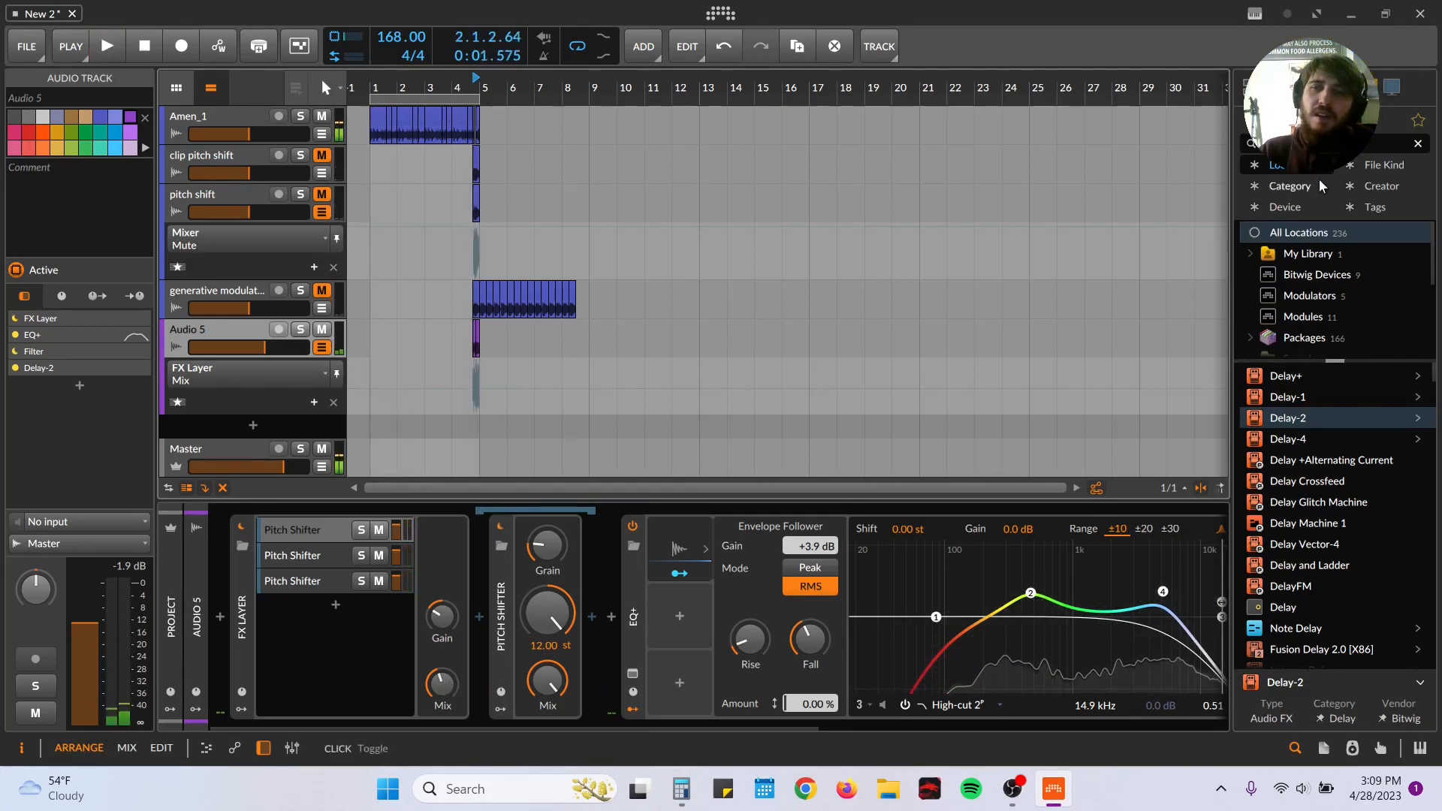
Step: Search the device browser for "eq" and insert an EQ-2 after the +12 st Pitch Shifter in the first FX layer
left_click(1323, 145)
type("eq")
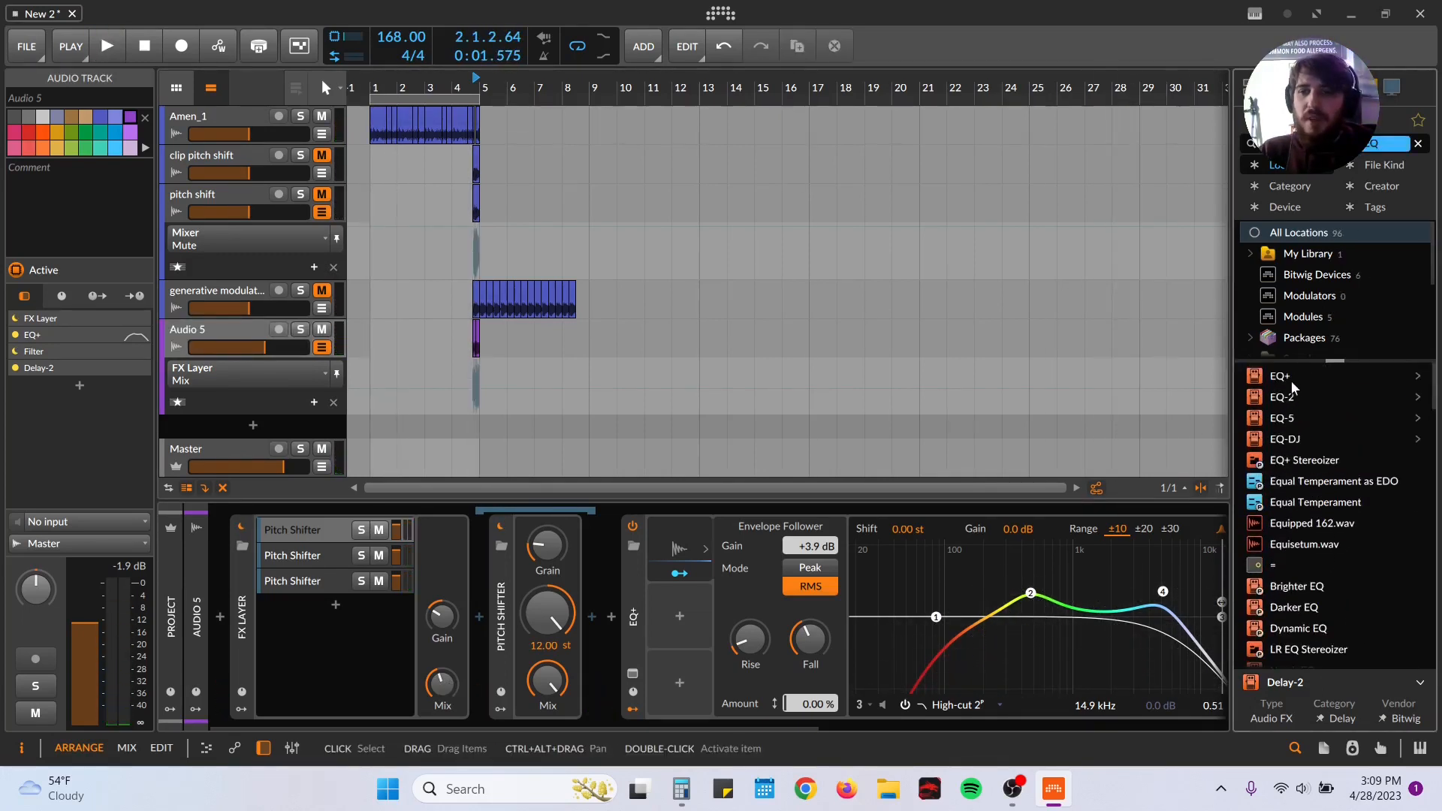
left_click(1282, 399)
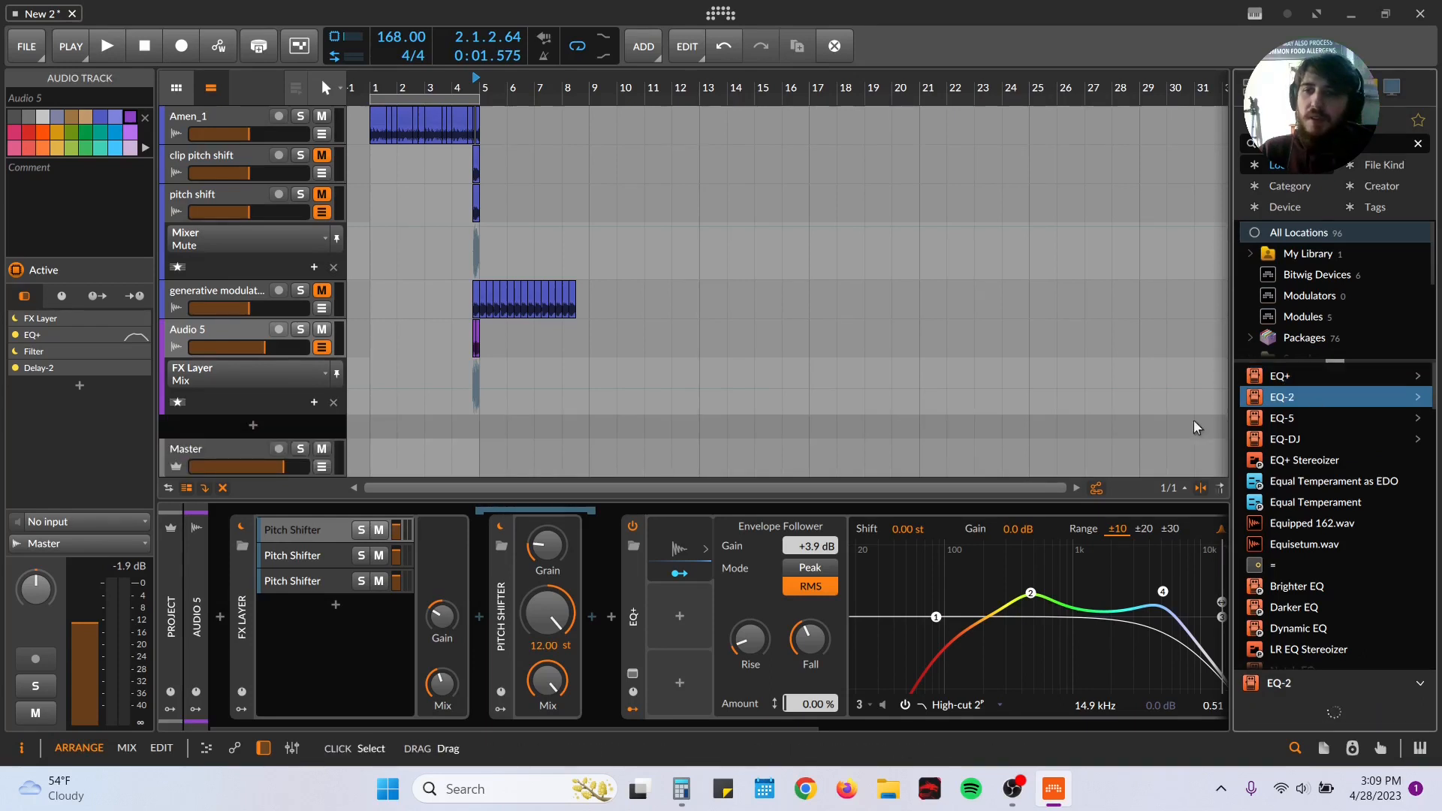
left_click(593, 612)
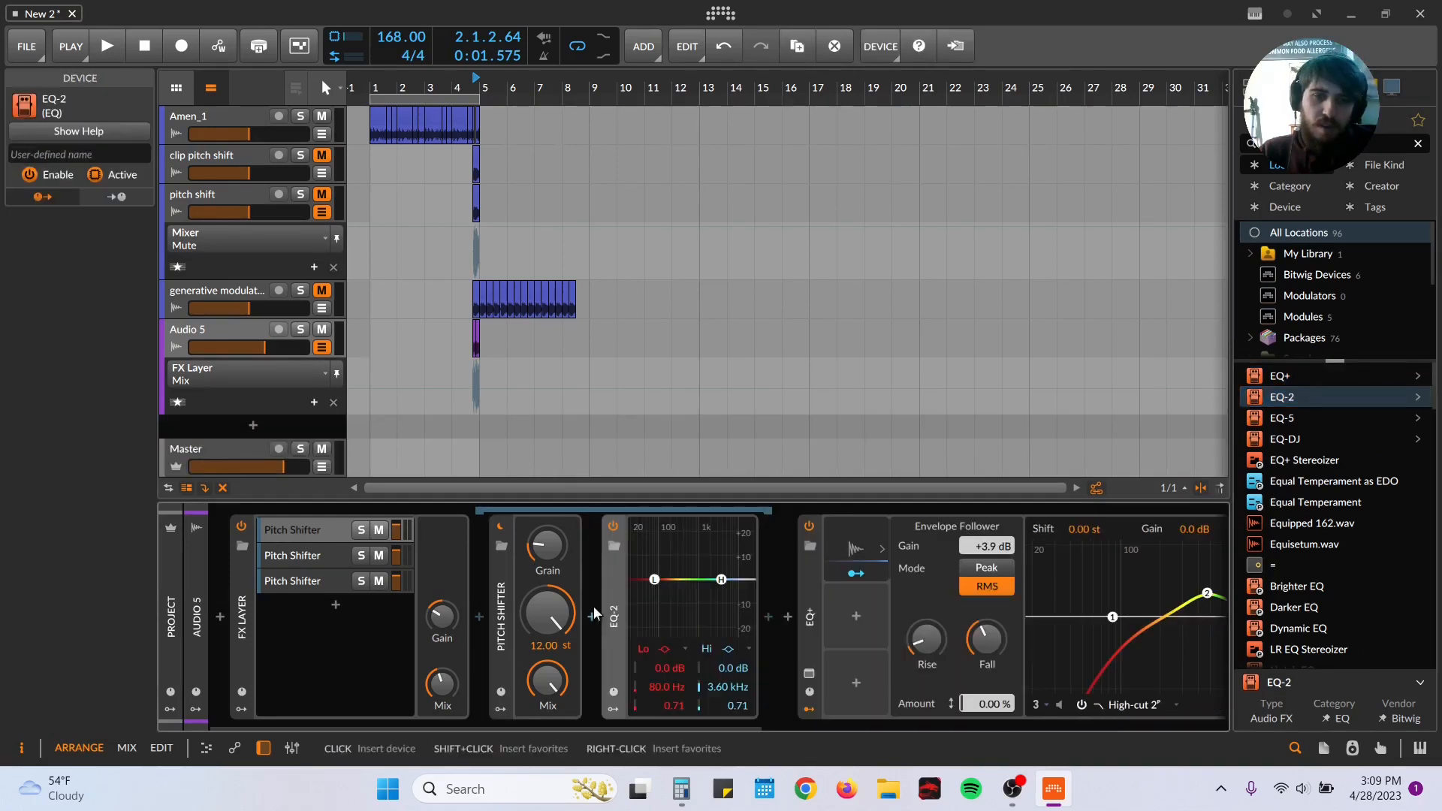
Step: Duplicate the EQ-2 twice and move one copy into each of the other two Pitch Shifter layers
key("ctrl+d")
key("ctrl+d")
left_click_drag(790, 598, 582, 553)
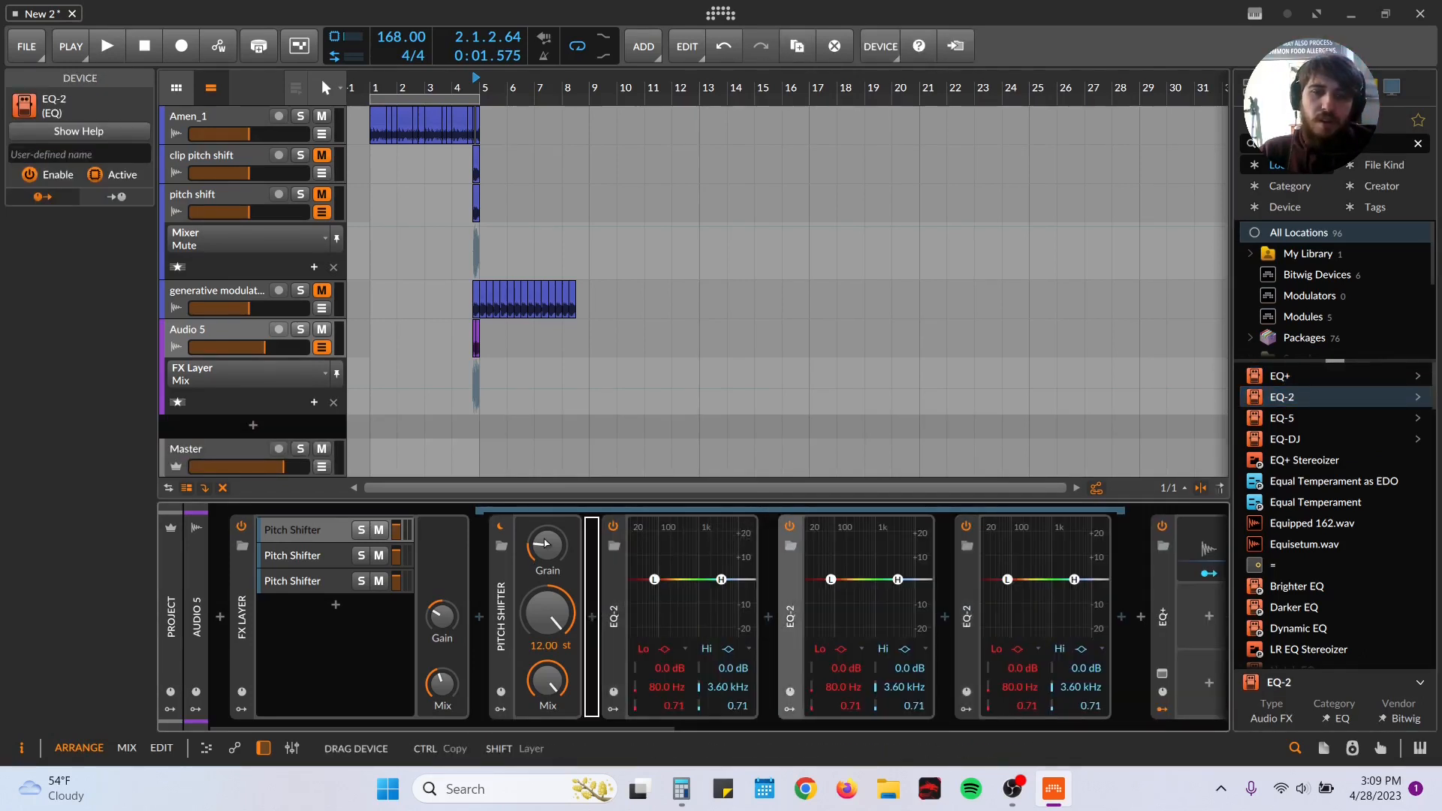
left_click(324, 571)
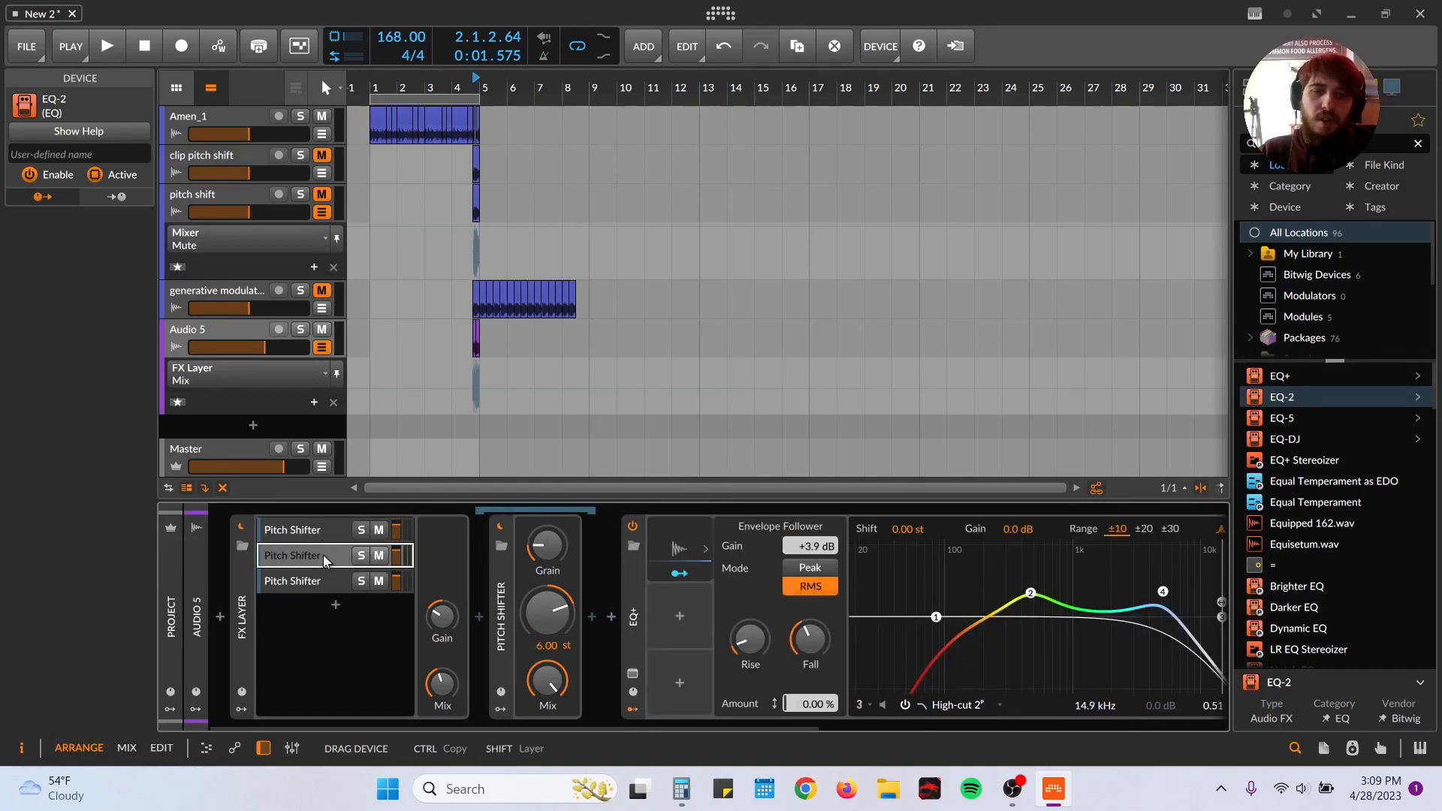
left_click_drag(324, 560, 601, 614)
left_click(316, 531)
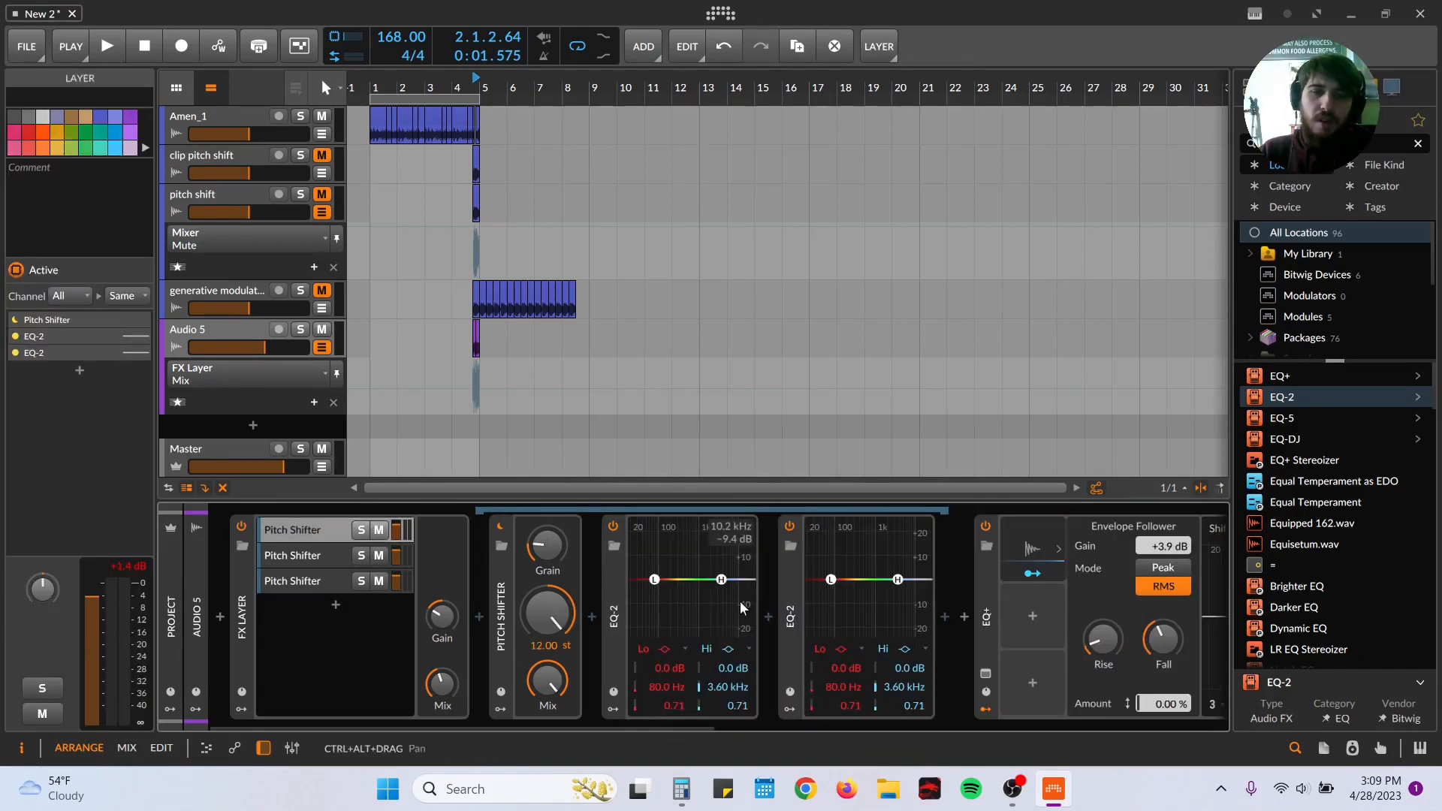
left_click_drag(784, 605, 415, 571)
left_click_drag(286, 588, 298, 572)
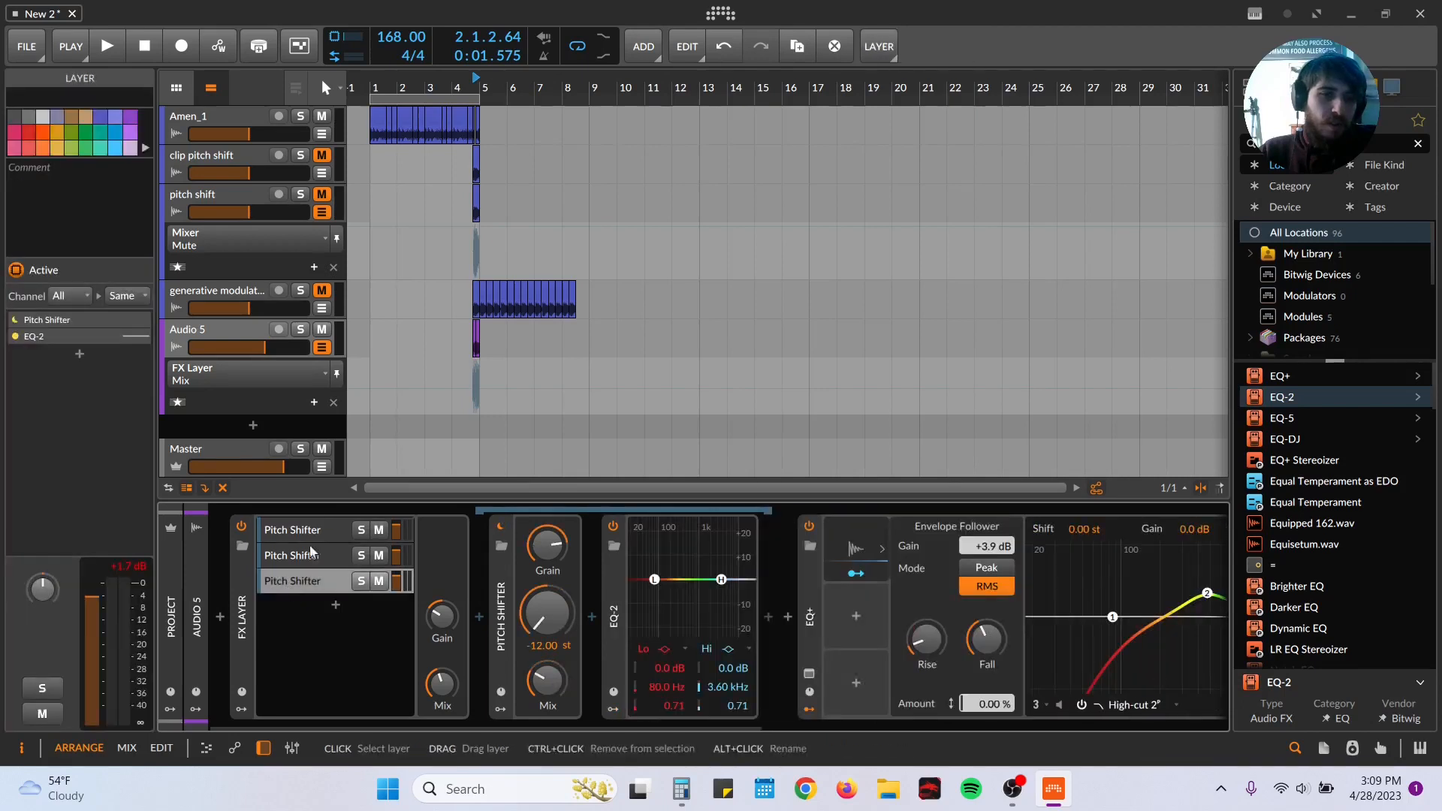
Step: Make the low band of the +12 st layer's EQ-2 a high-pass at 416 Hz with a Q of 0.66
left_click(302, 535)
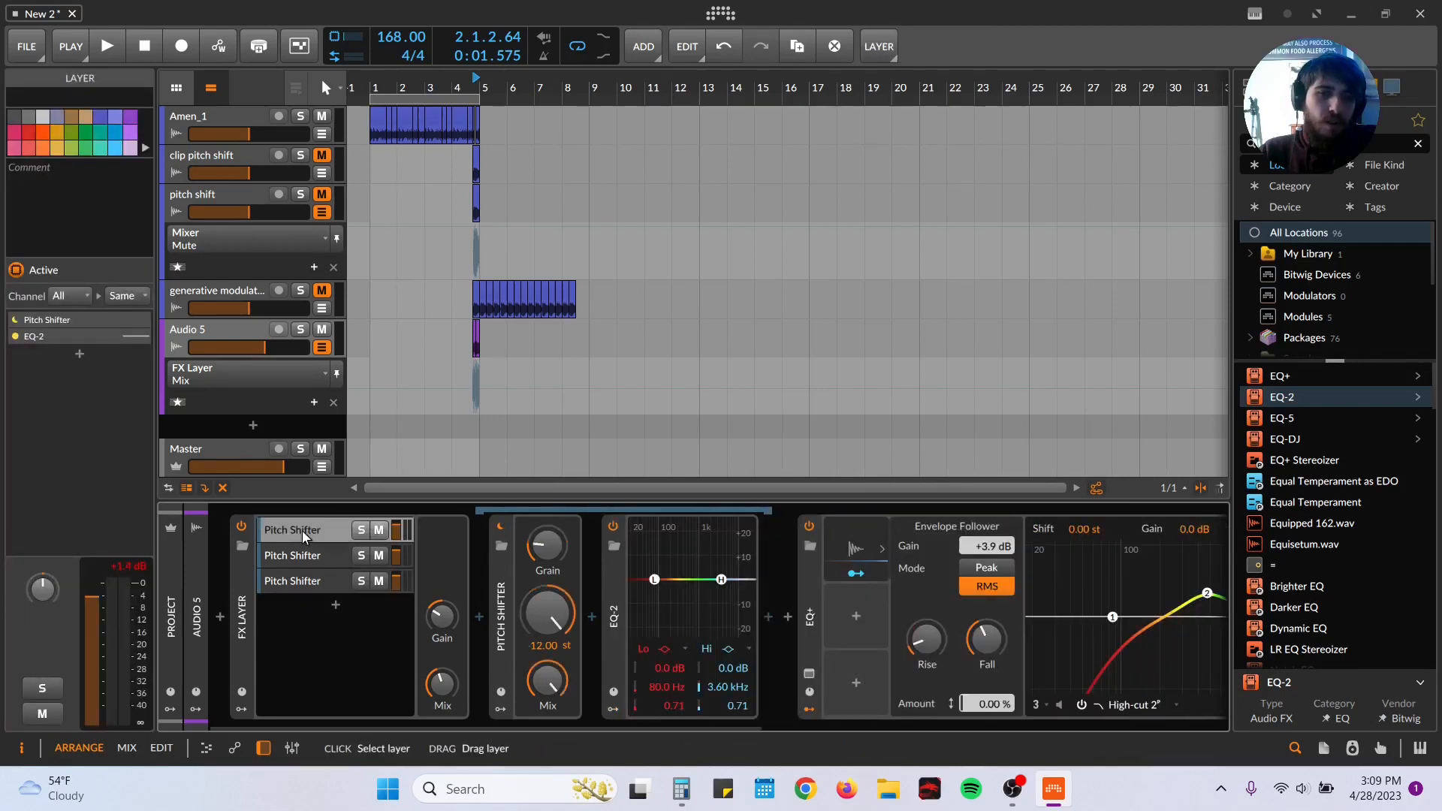
left_click(681, 648)
left_click(689, 667)
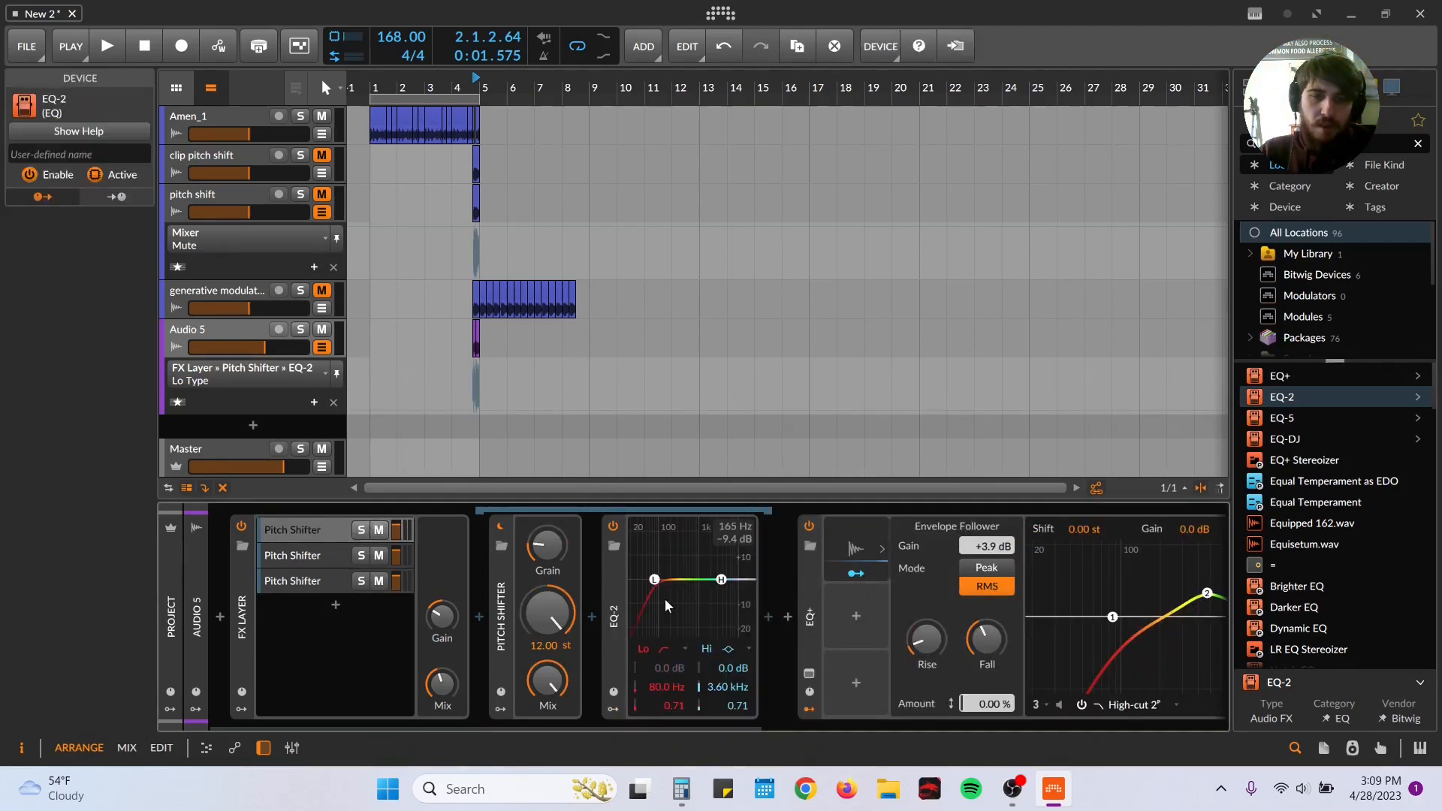
Step: On the +6 st layer's EQ-2, change the high band to a low-pass and the low band to a high-pass
left_click(342, 567)
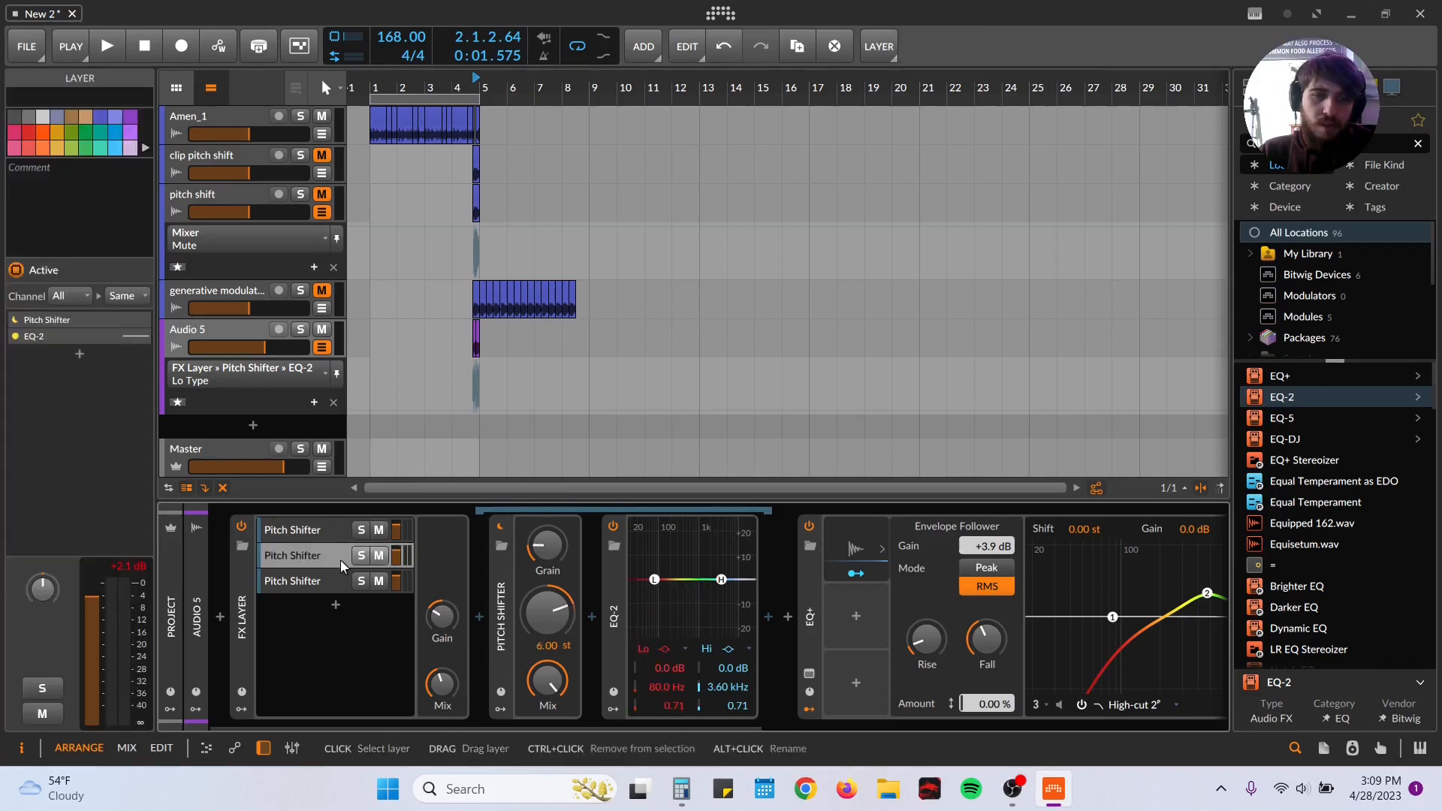
left_click(722, 651)
left_click(755, 674)
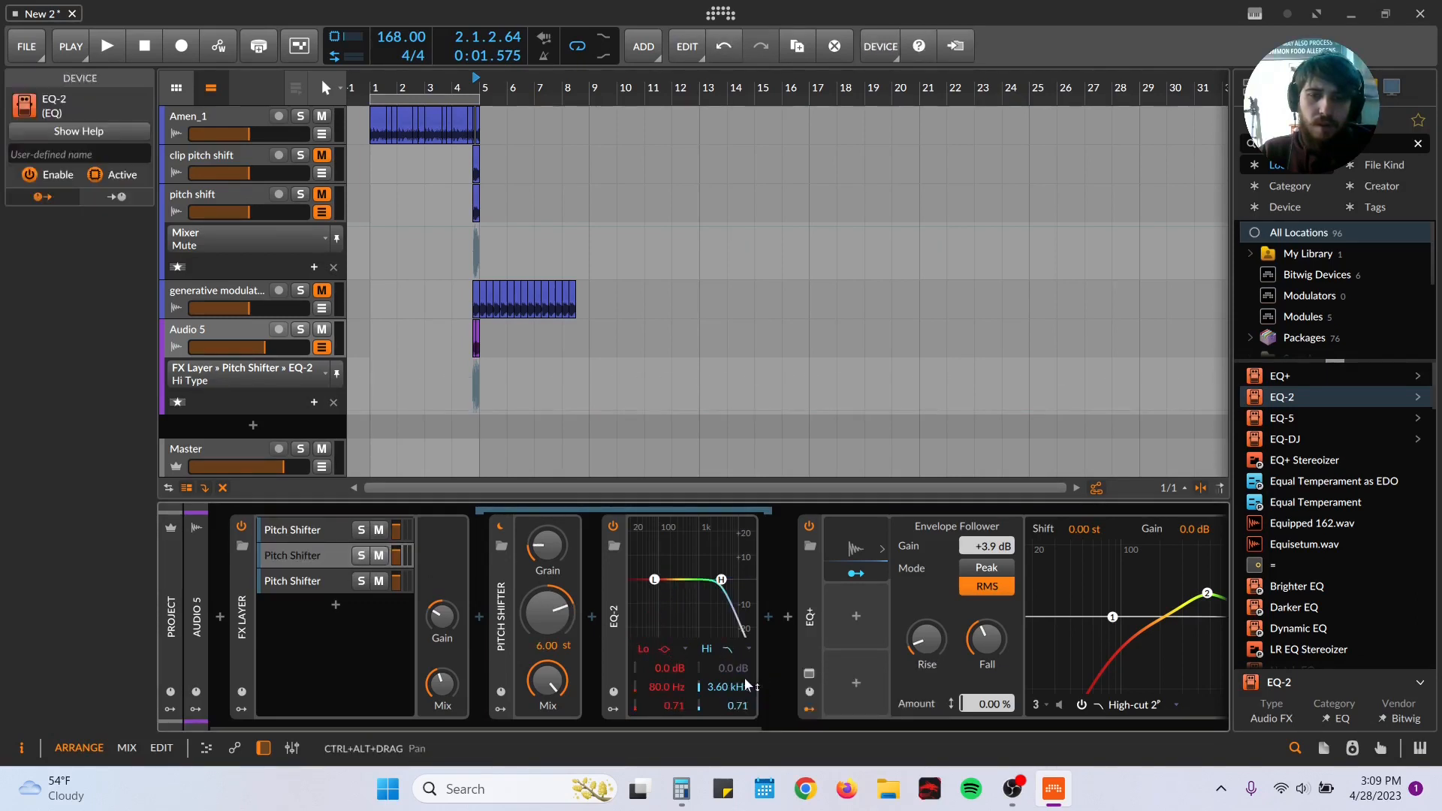
left_click(666, 648)
left_click(670, 685)
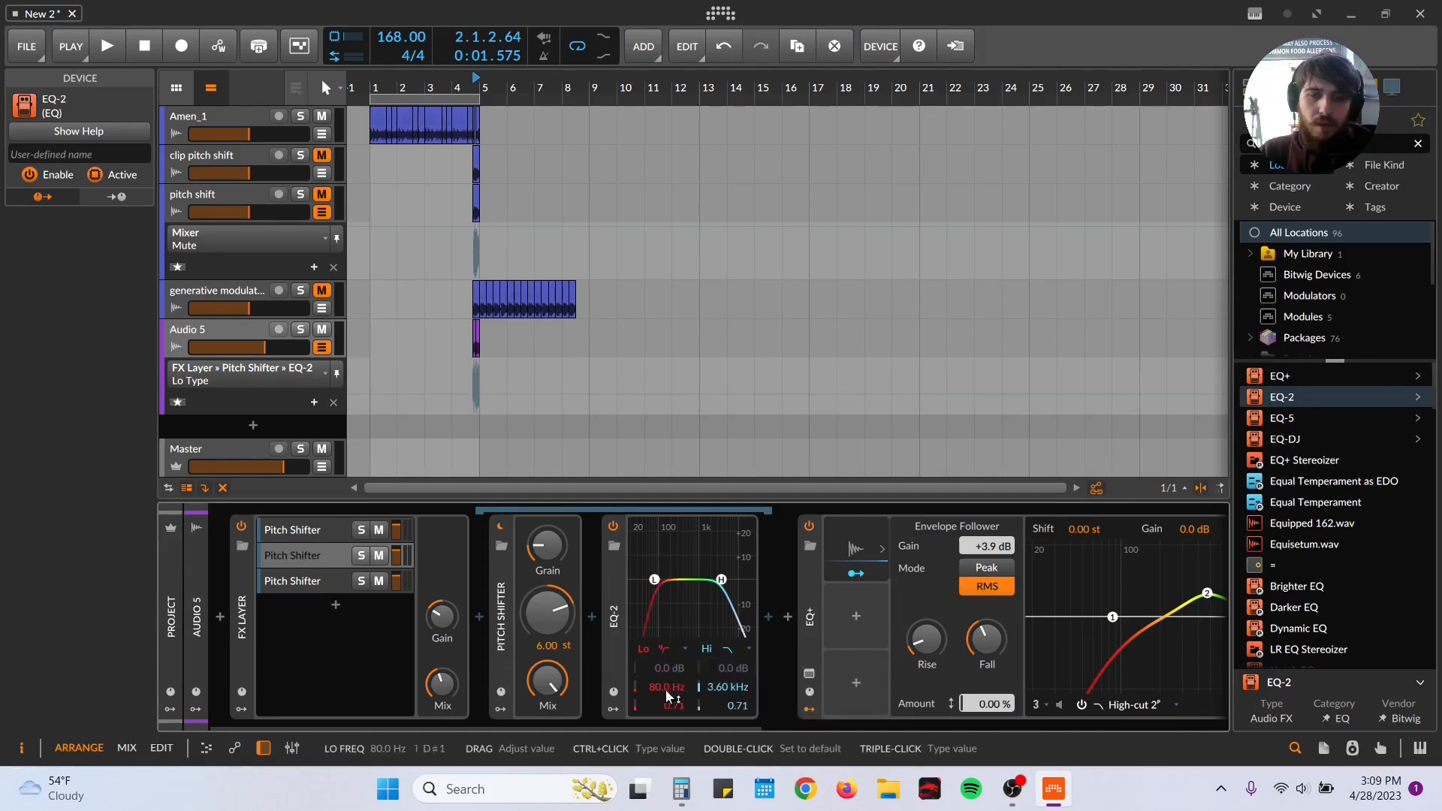
Step: On the -12 st layer's EQ-2, make the high band a 4-pole low-pass at 1.88 kHz and start playback
left_click(315, 590)
left_click(727, 649)
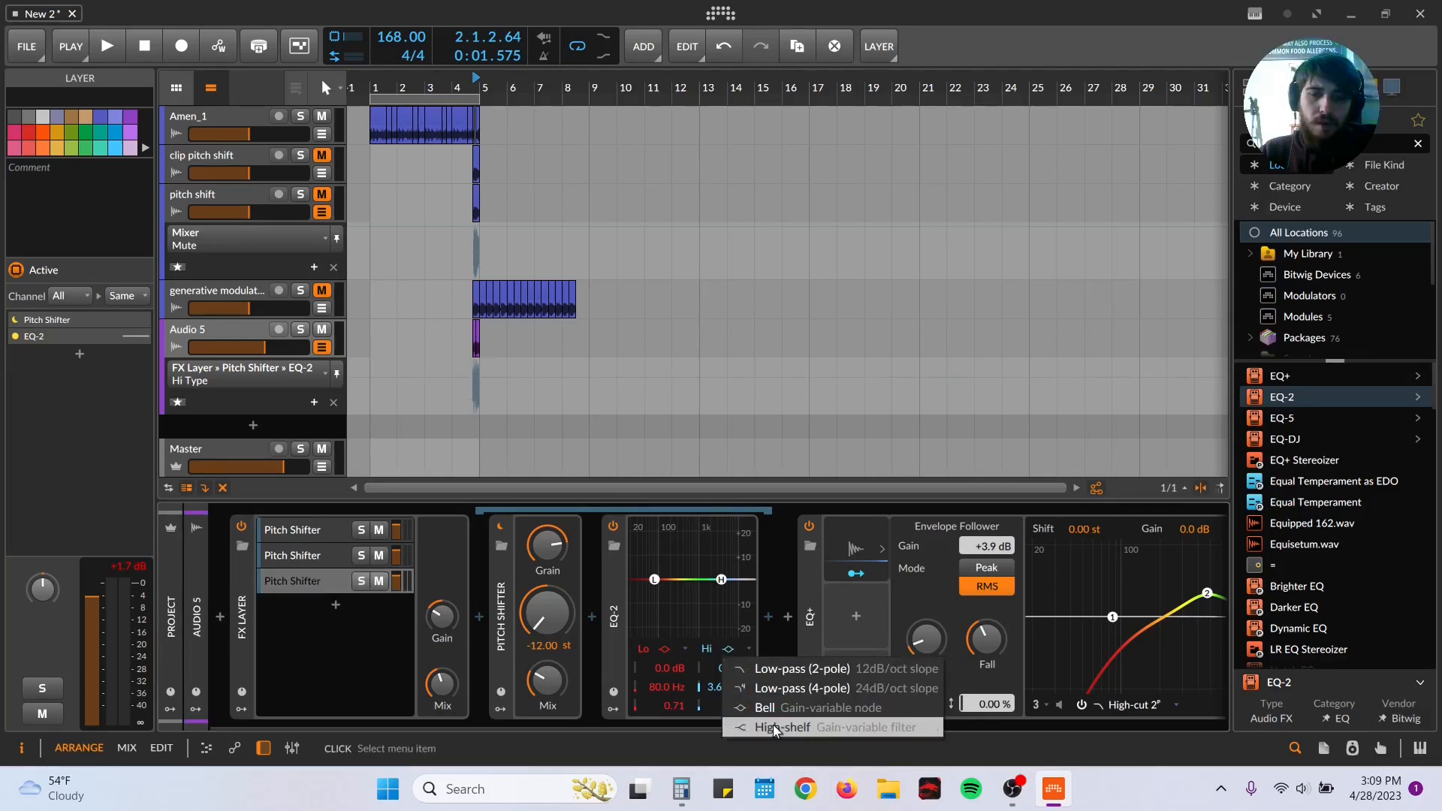
left_click(759, 687)
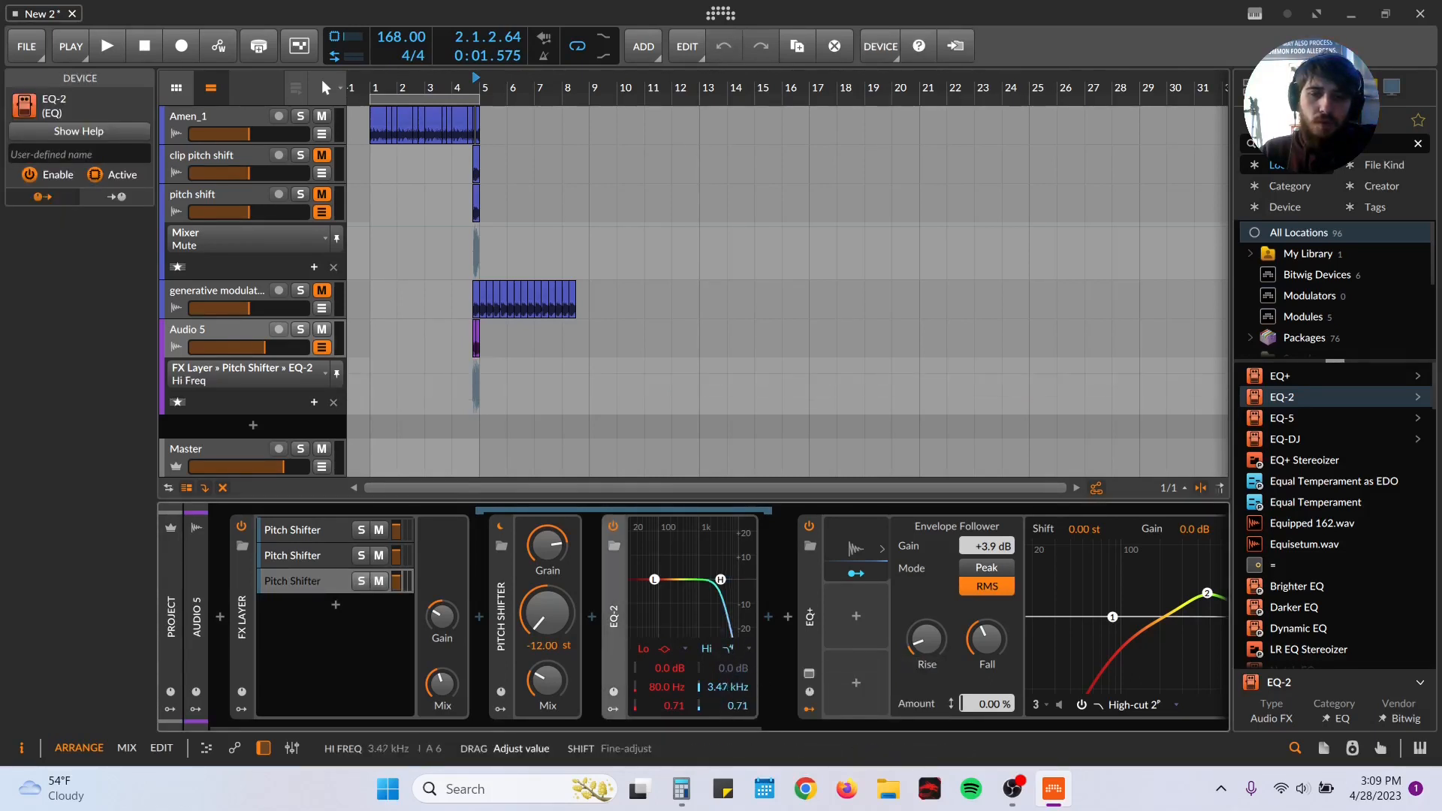
key("space")
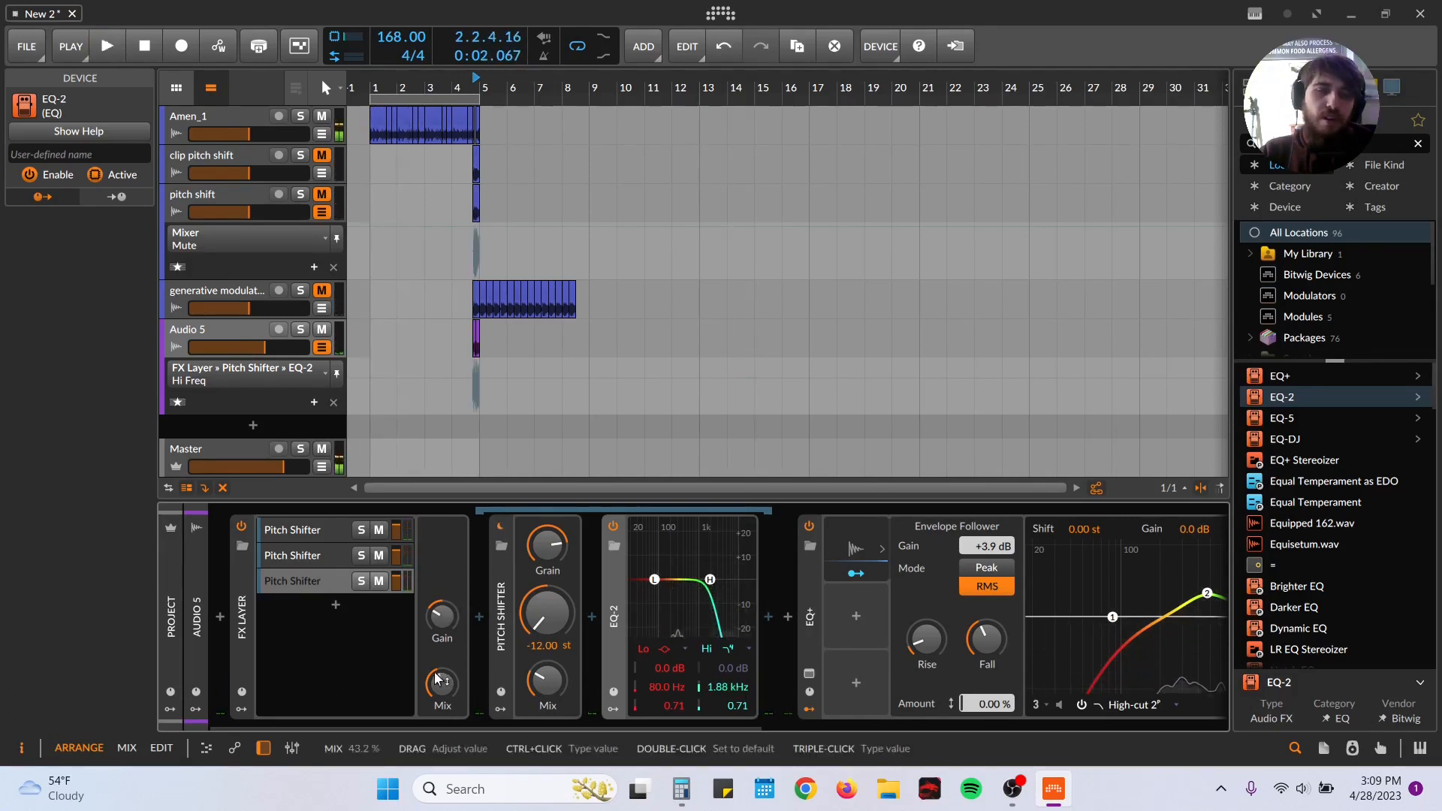
Step: Audition the FX Layer at 100% mix during playback and bring the mix back to about 45%
left_click_drag(441, 684, 442, 721)
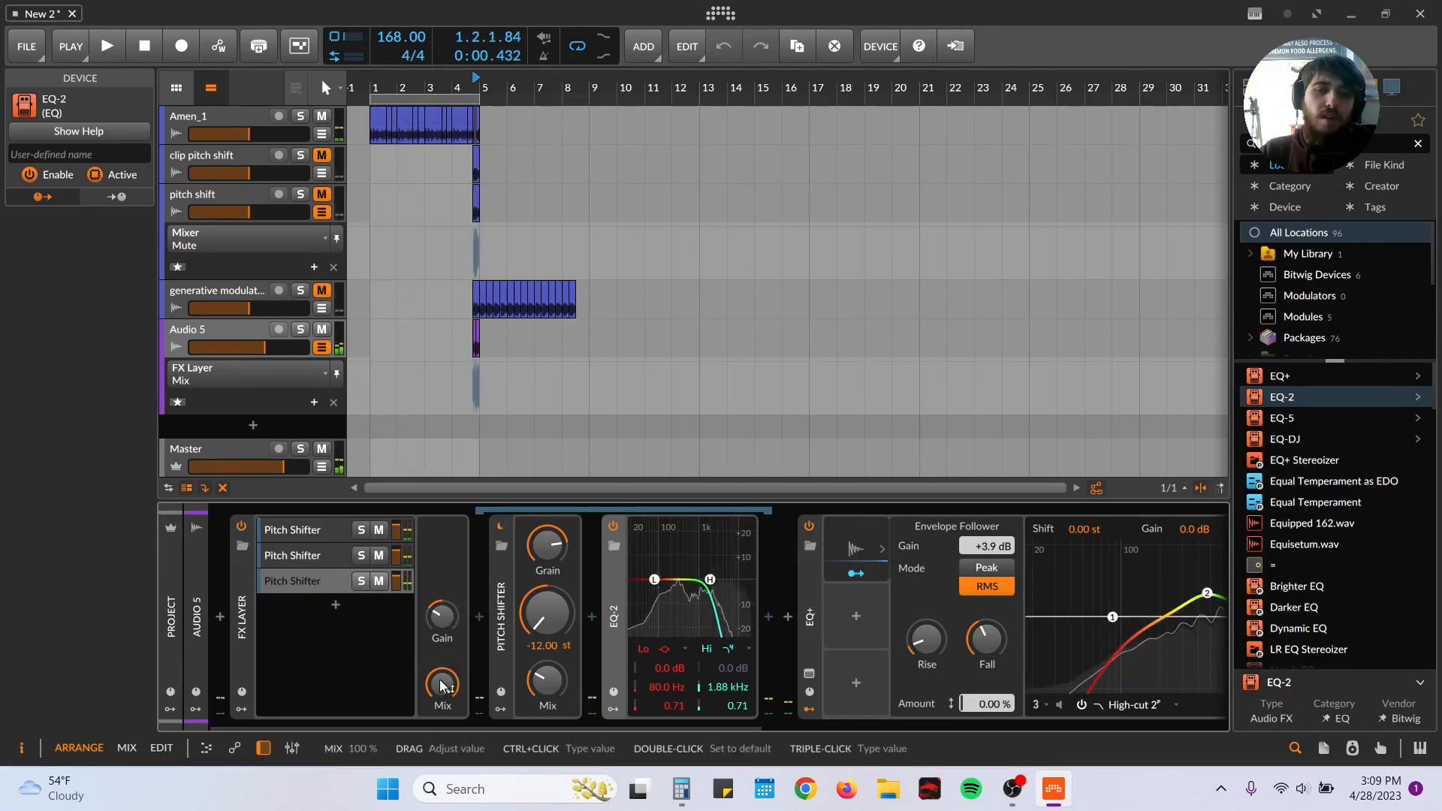
key("space")
key("space")
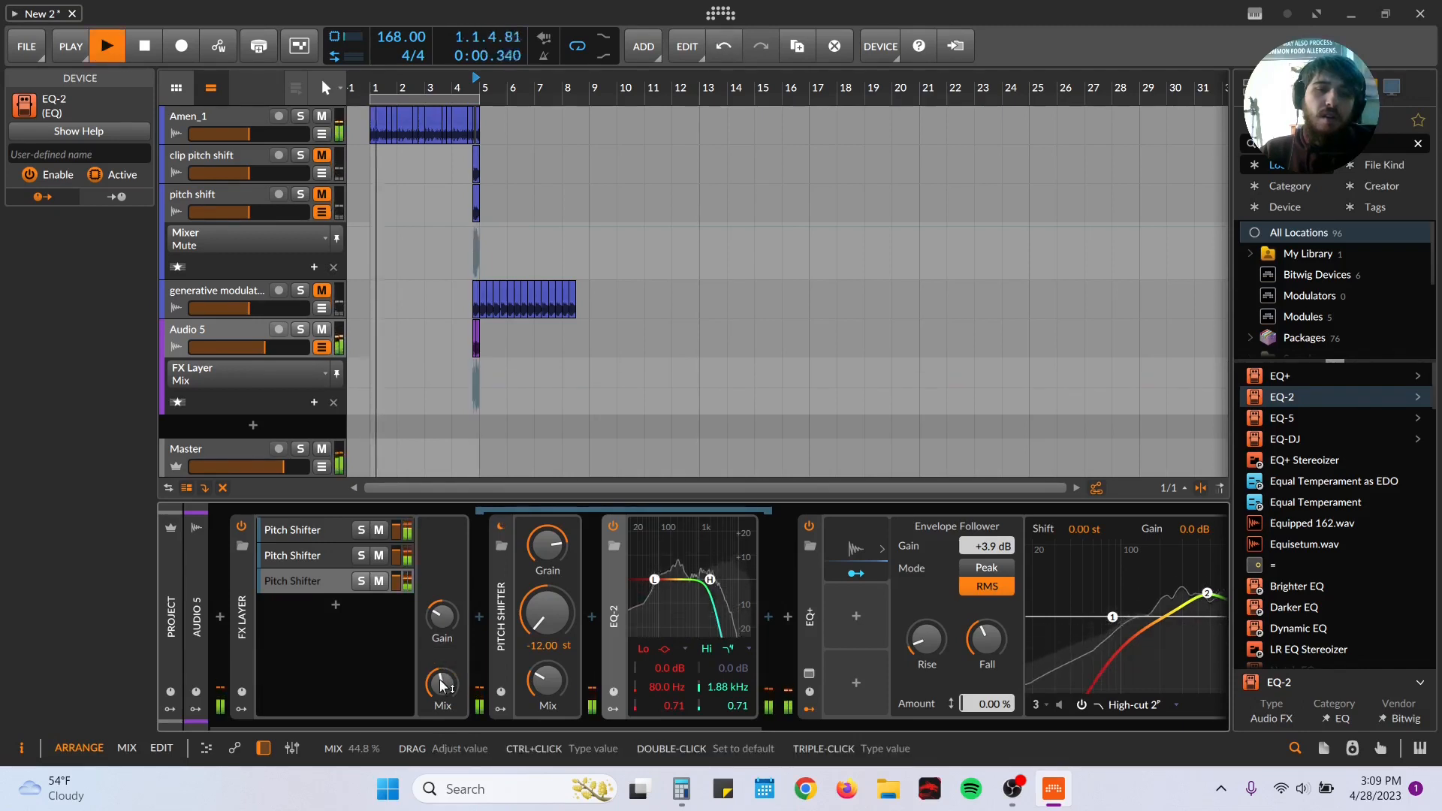
left_click_drag(442, 685, 442, 685)
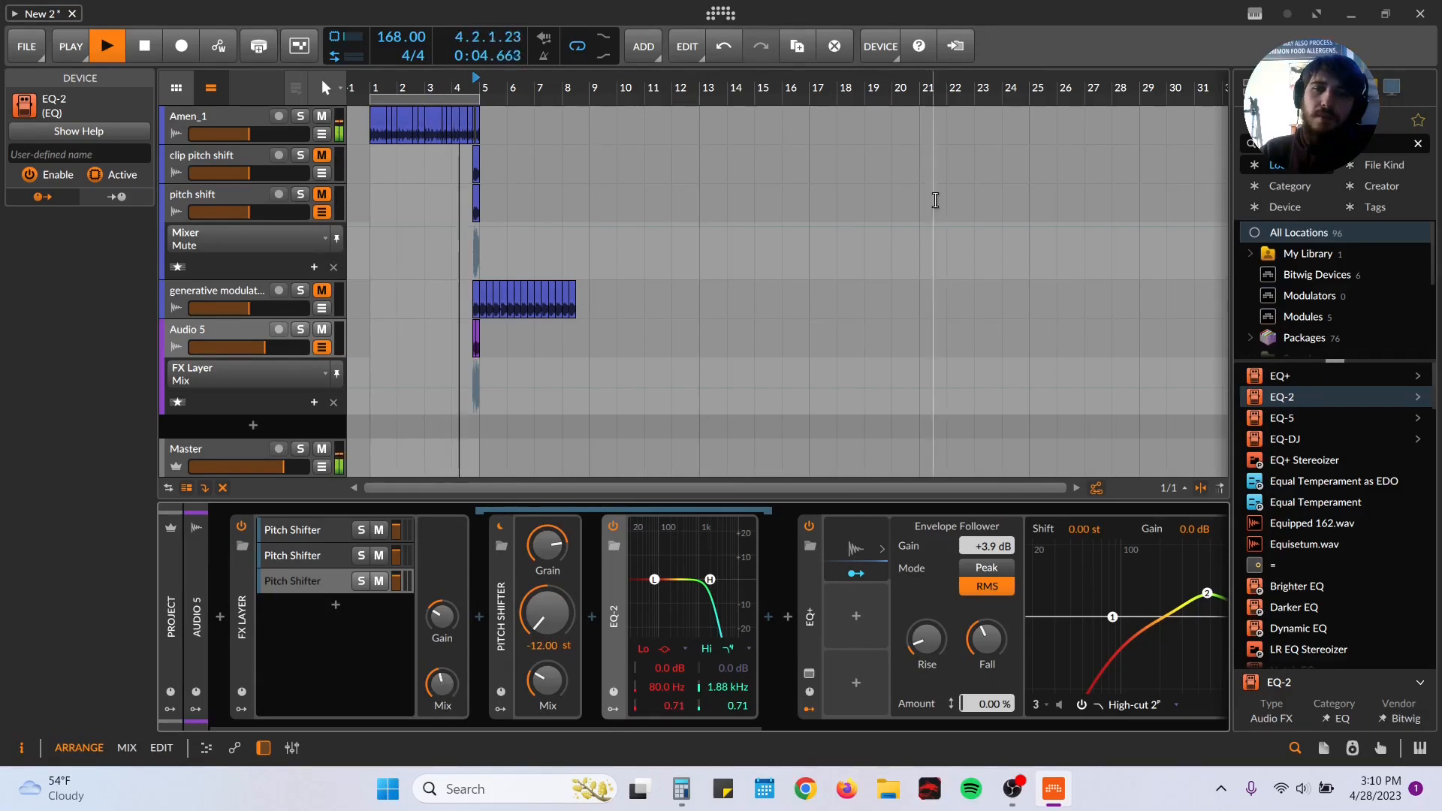
Step: Search the device browser for "comp", insert a Compressor after Delay-2 on Audio 5 and adjust its threshold
left_click_drag(944, 88, 944, 150)
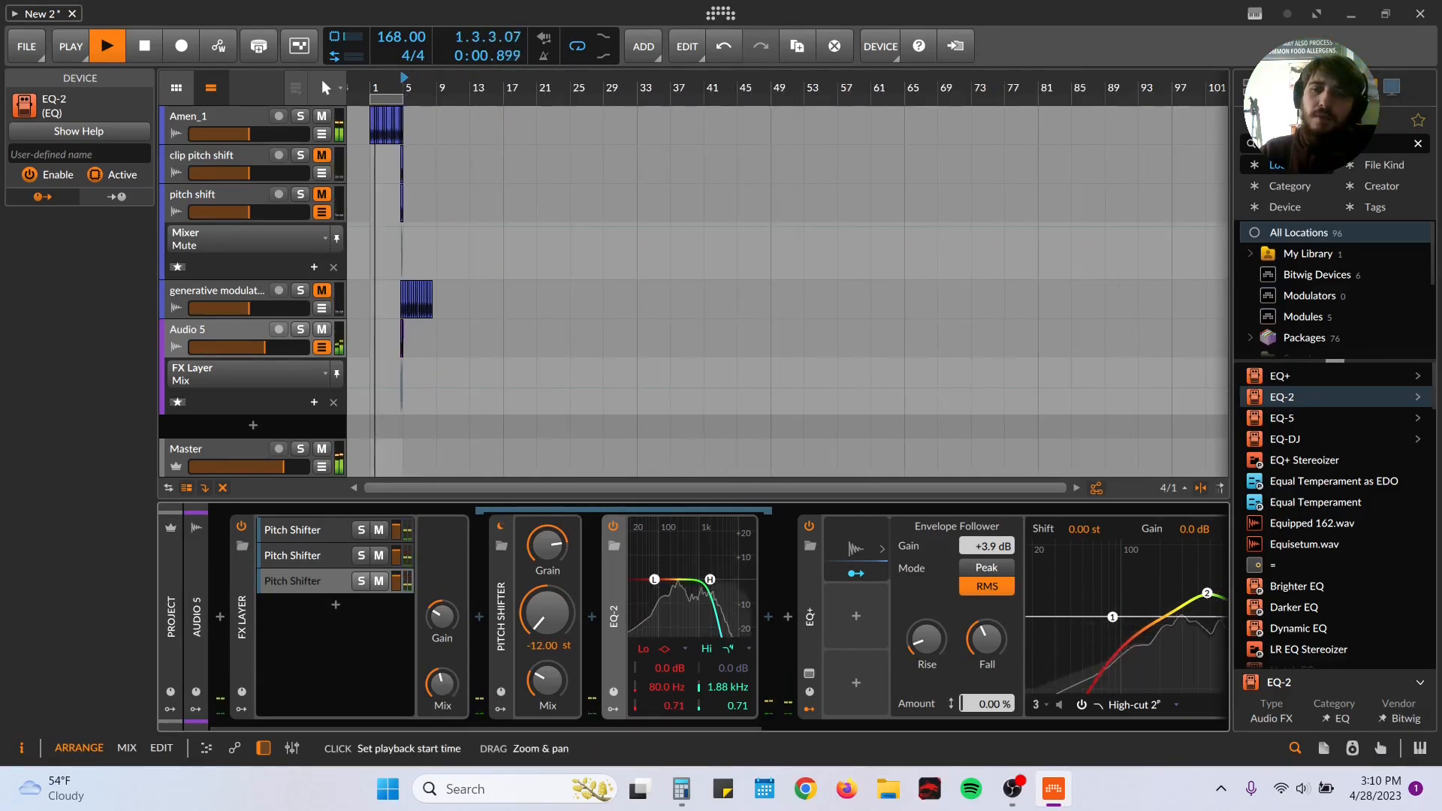
left_click_drag(707, 727, 1174, 727)
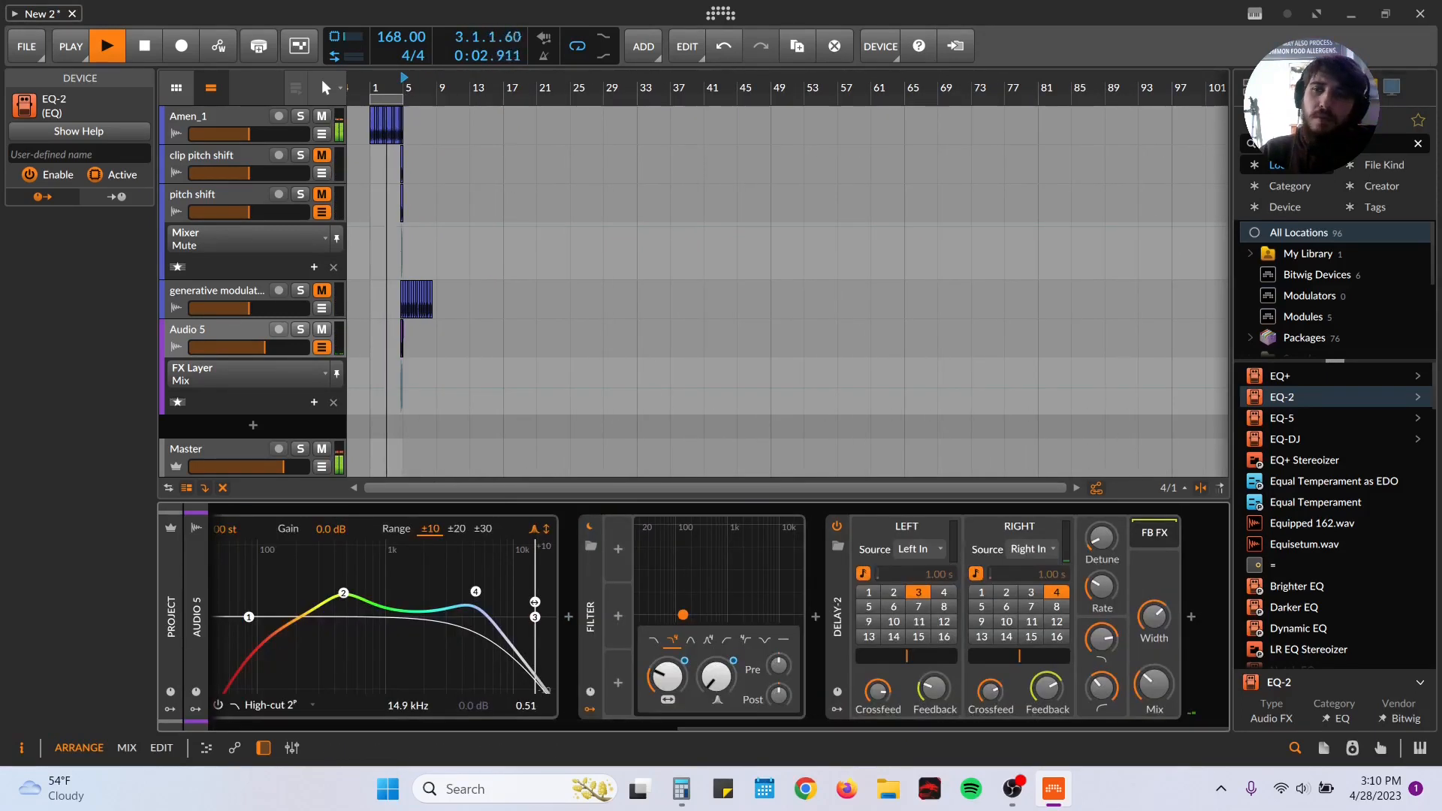
left_click(1327, 144)
type("comp")
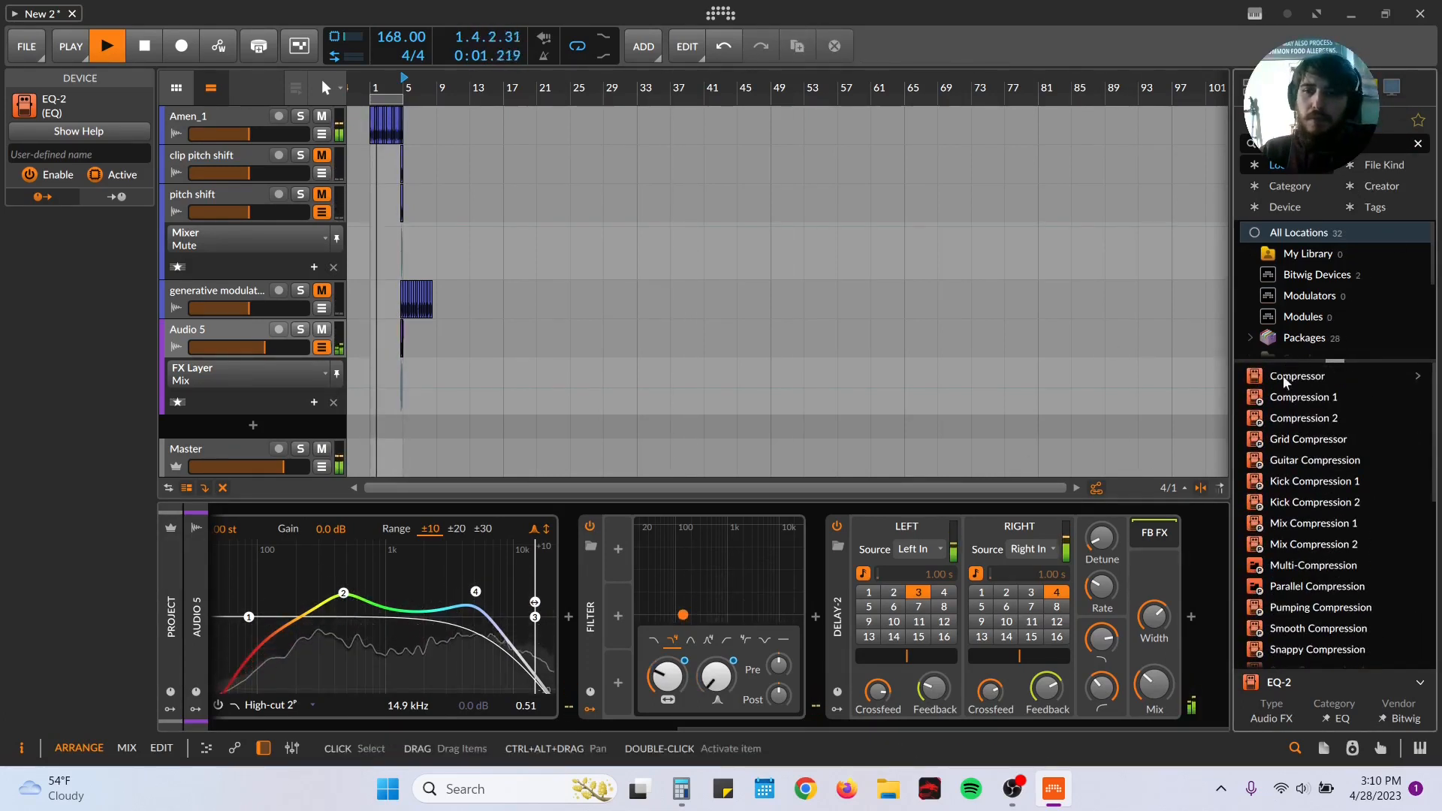
double_click(1282, 375)
left_click_drag(1061, 687, 1022, 717)
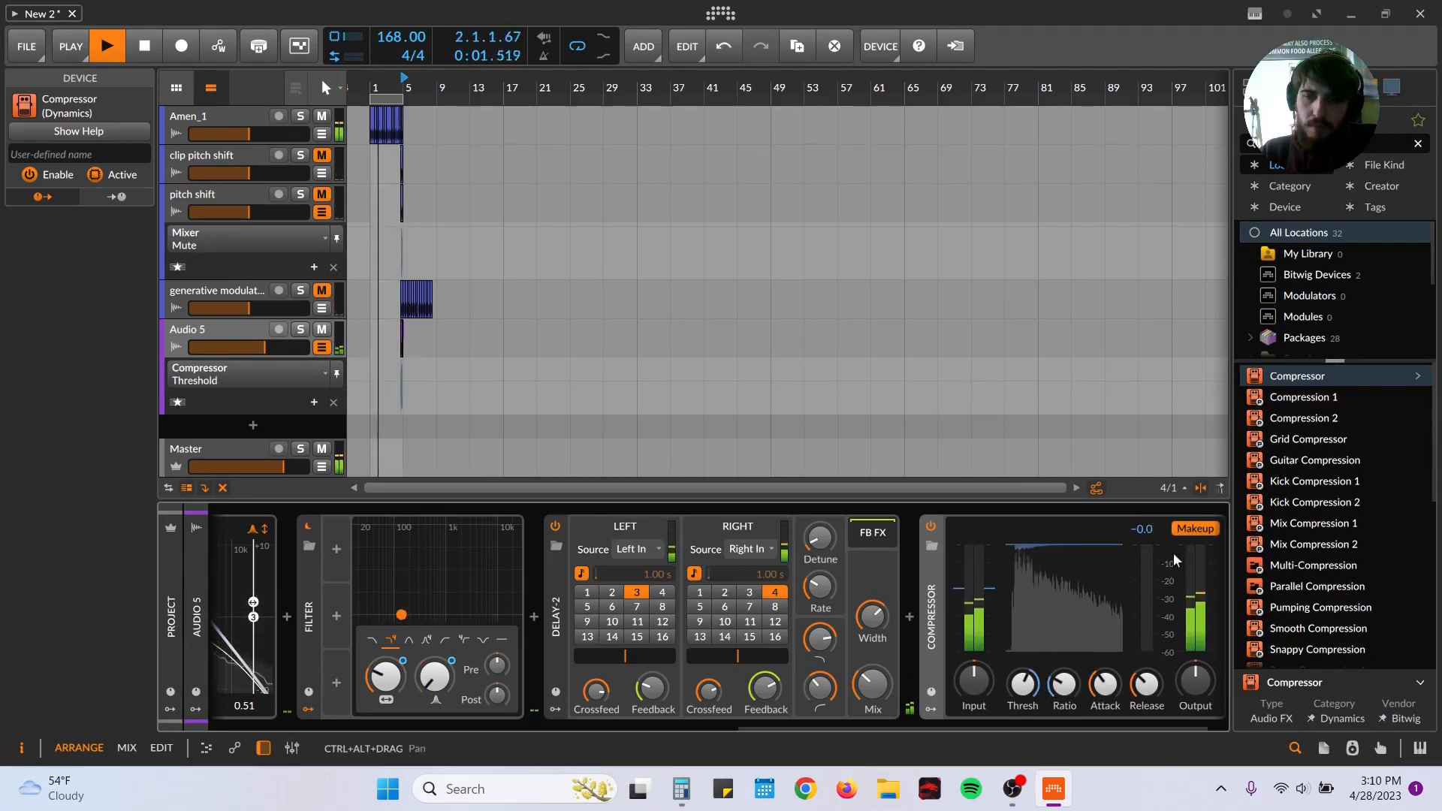
Step: Turn off the Compressor's automatic makeup gain, set its output gain to +2.1 dB and adjust the release
left_click(1190, 529)
mouse_move(1187, 674)
left_mouse_down()
mouse_move(1186, 659)
mouse_move(1188, 671)
left_mouse_up()
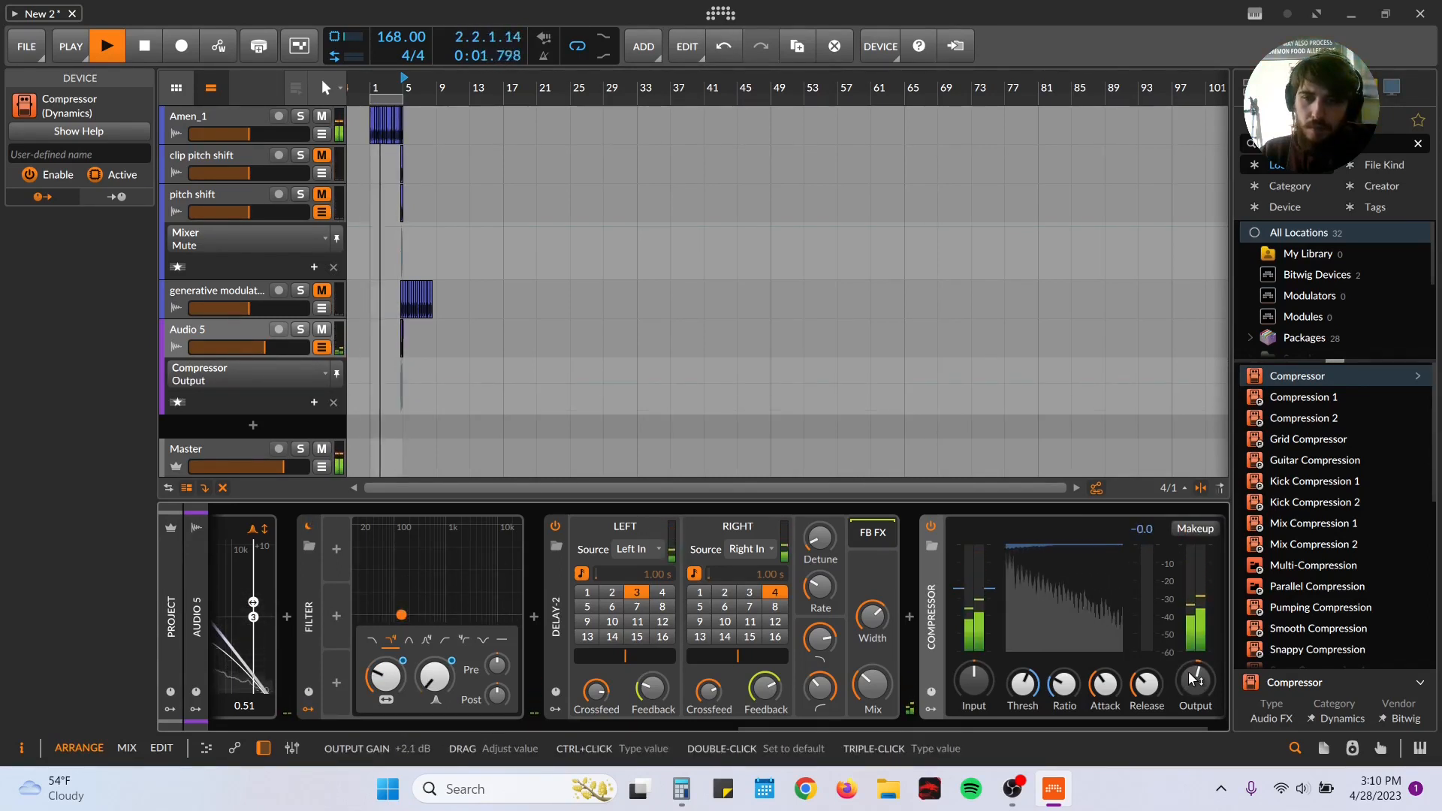
left_click(1146, 683)
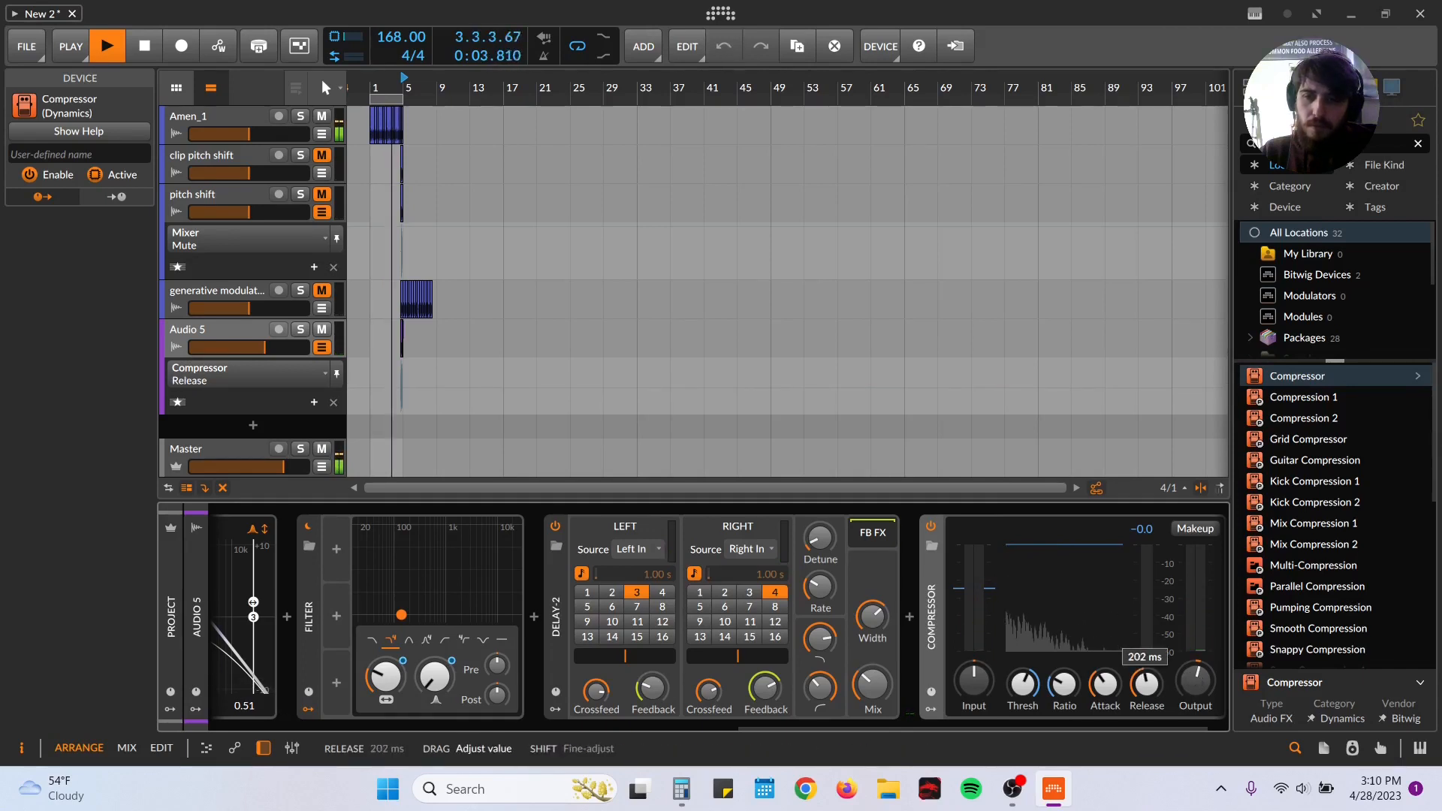
left_click_drag(1146, 683, 1143, 692)
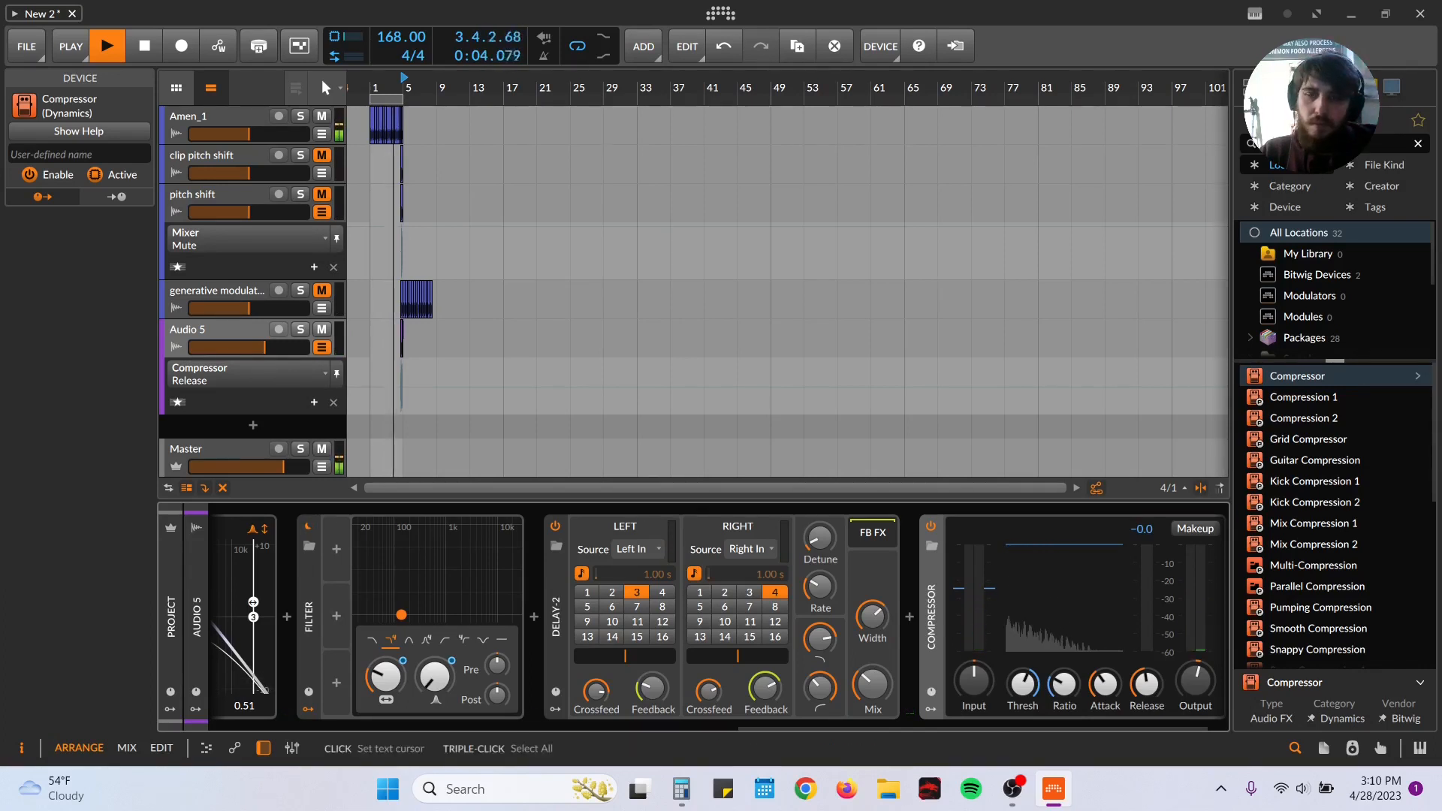
Step: Search the device browser for "khs" and insert kHs Distortion after the Compressor
left_click(1308, 144)
key("BackSpace")
type("khs")
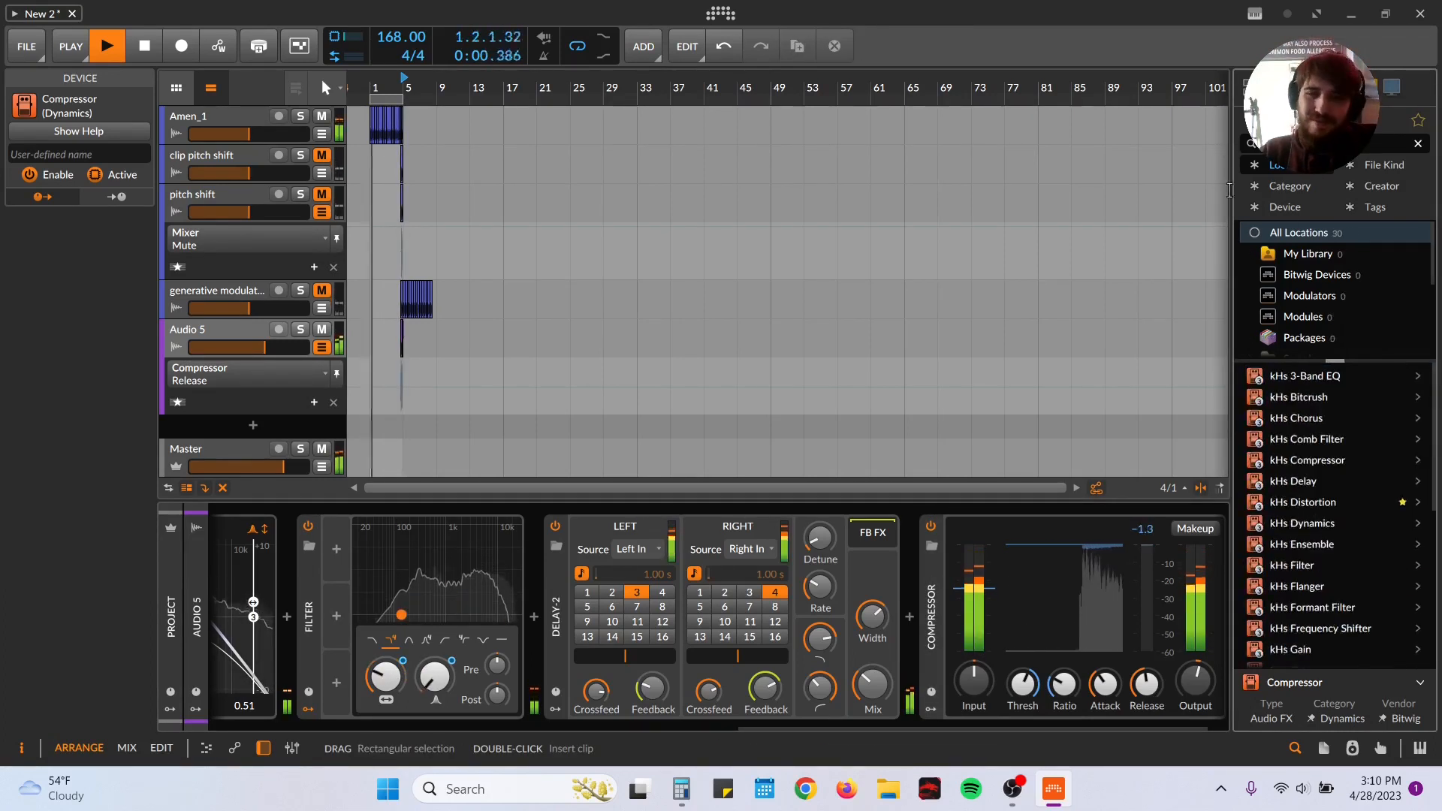
double_click(1317, 501)
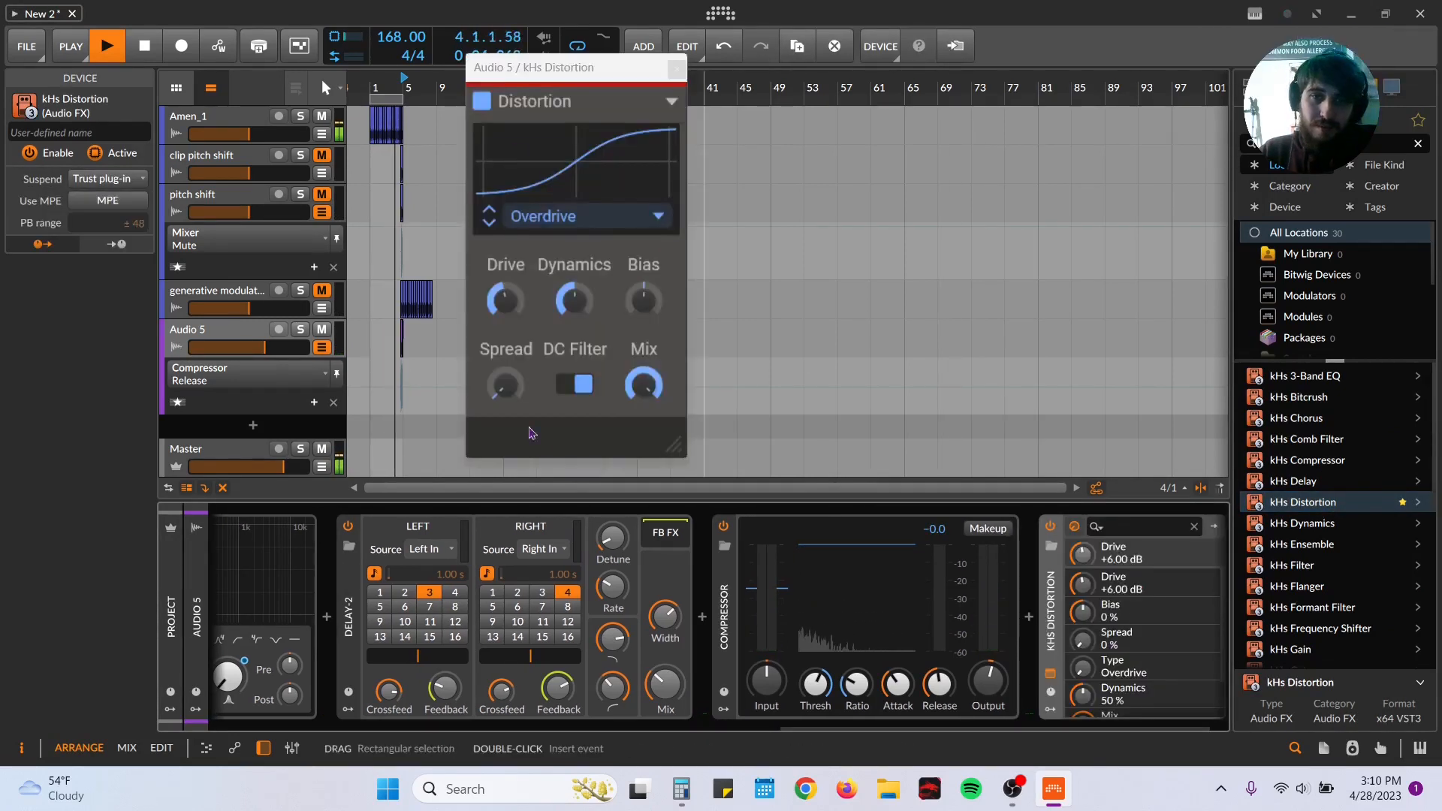
Step: Set the kHs Distortion's drive to -0.93 dB, bias to 61%, spread to 23% and mix to 51%
left_click_drag(505, 302, 523, 313)
left_click_drag(642, 304, 645, 261)
left_click_drag(504, 385, 504, 368)
left_click_drag(643, 385, 635, 383)
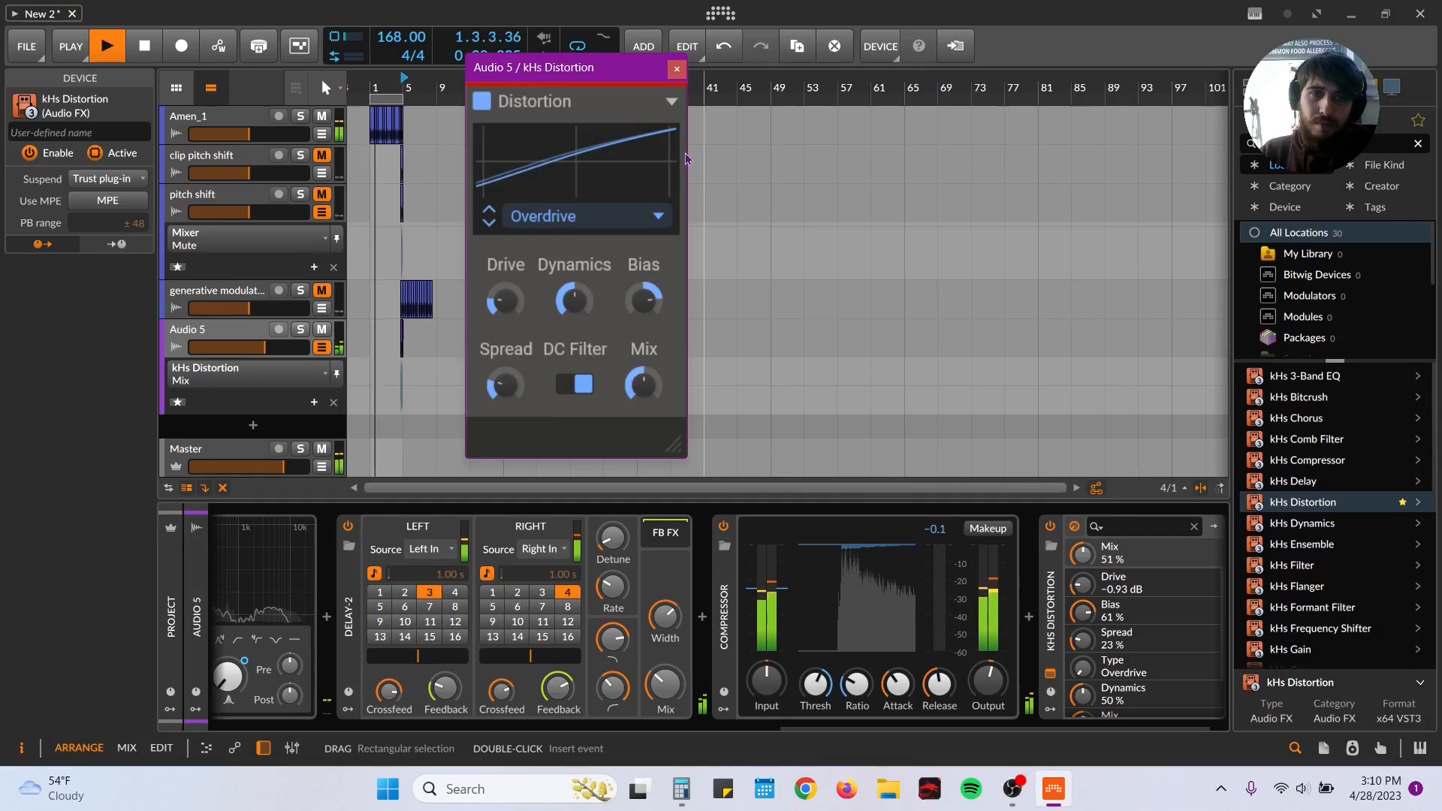
left_click(676, 71)
key("space")
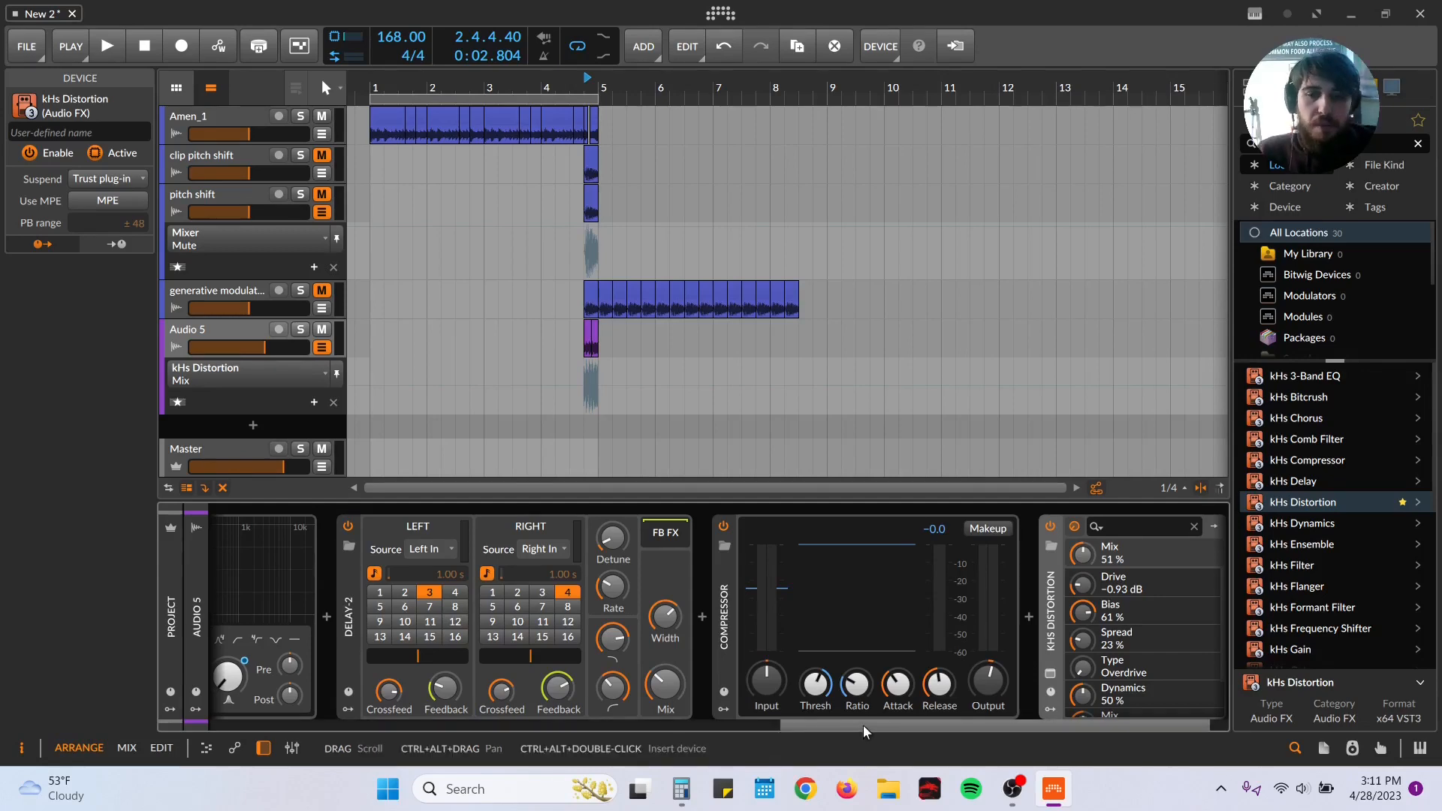
Step: Examine the EQ settings of the three Pitch Shifter layers and listen to the loop with the kHs Distortion settings open
left_click_drag(840, 727, 114, 526)
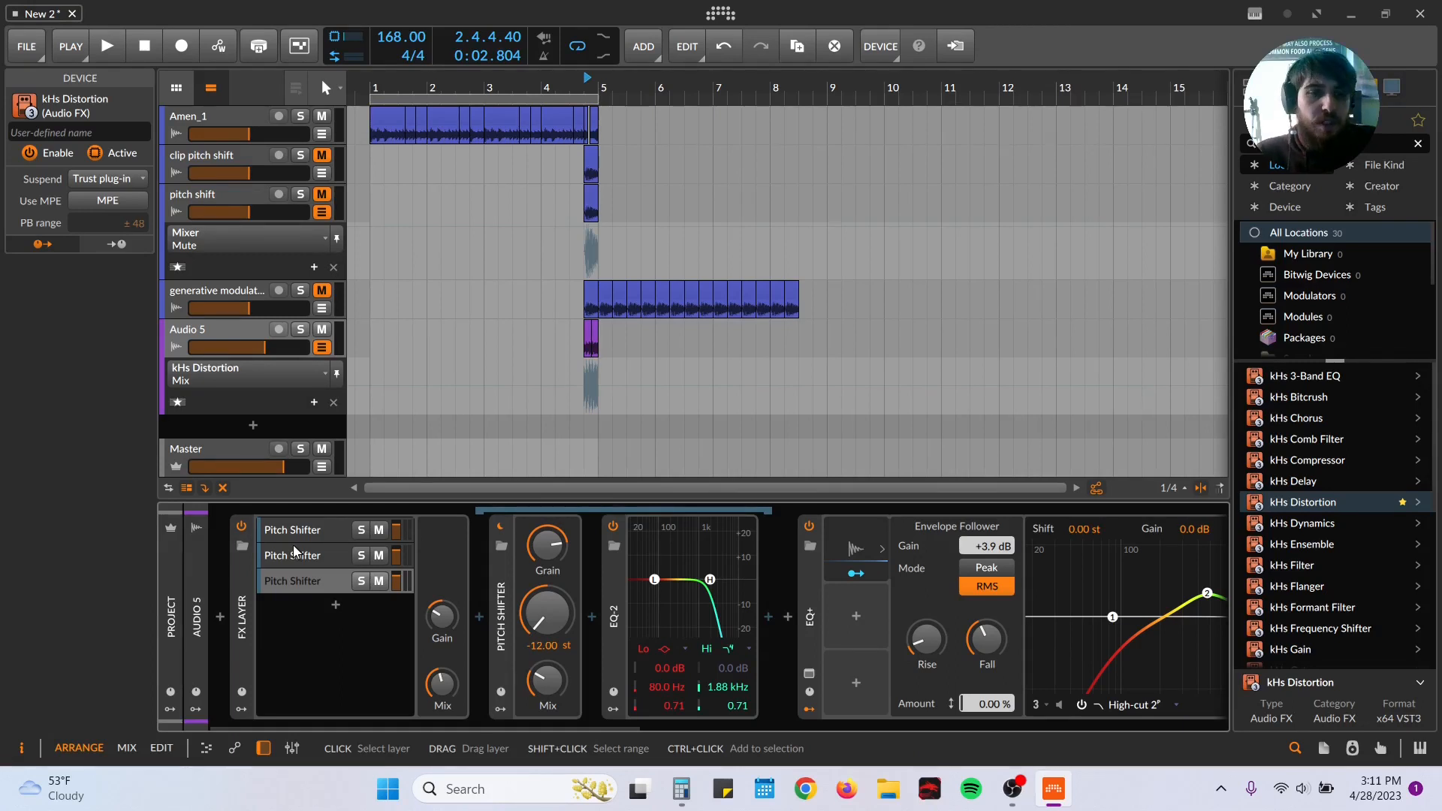
left_click(316, 526)
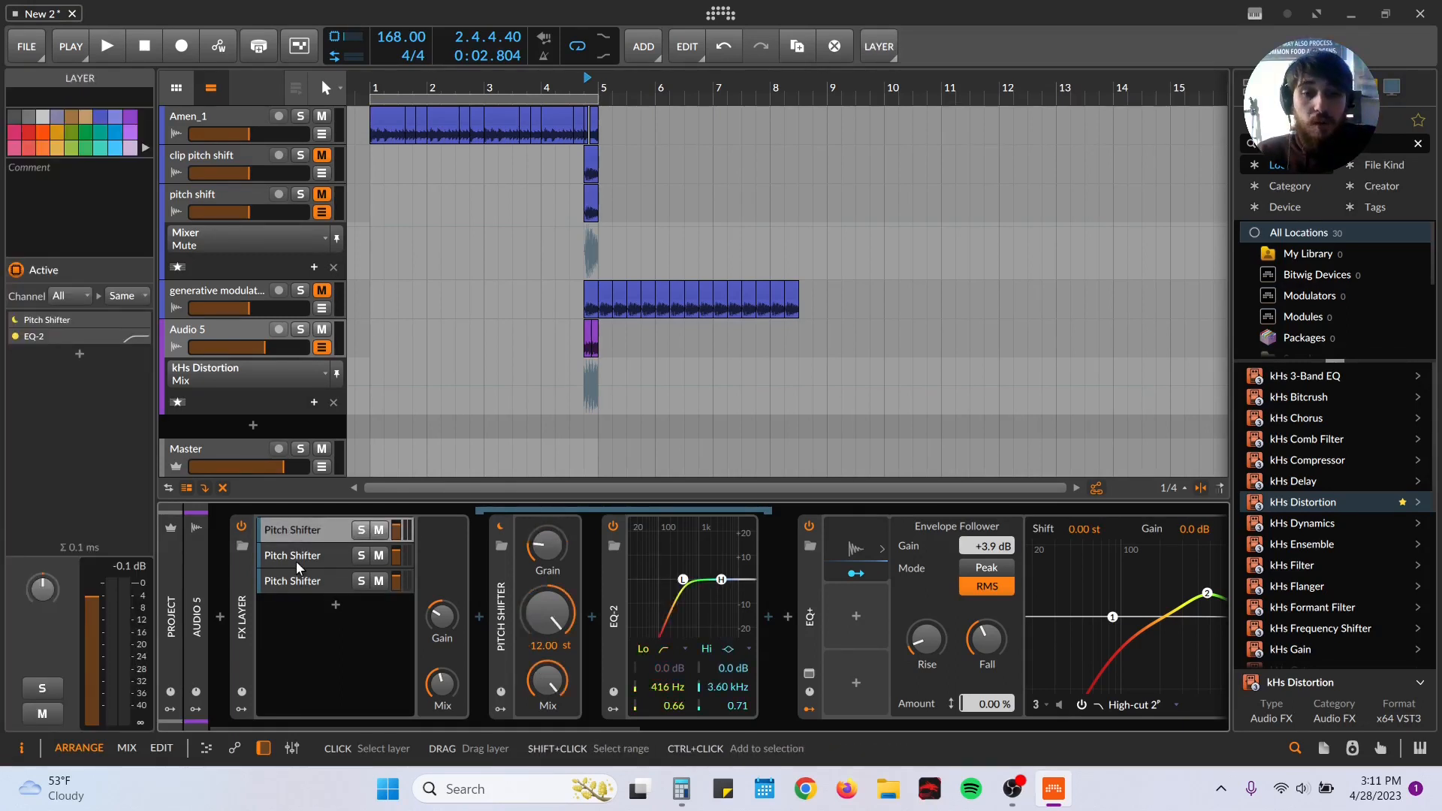
left_click(296, 561)
left_click(298, 584)
left_click(307, 553)
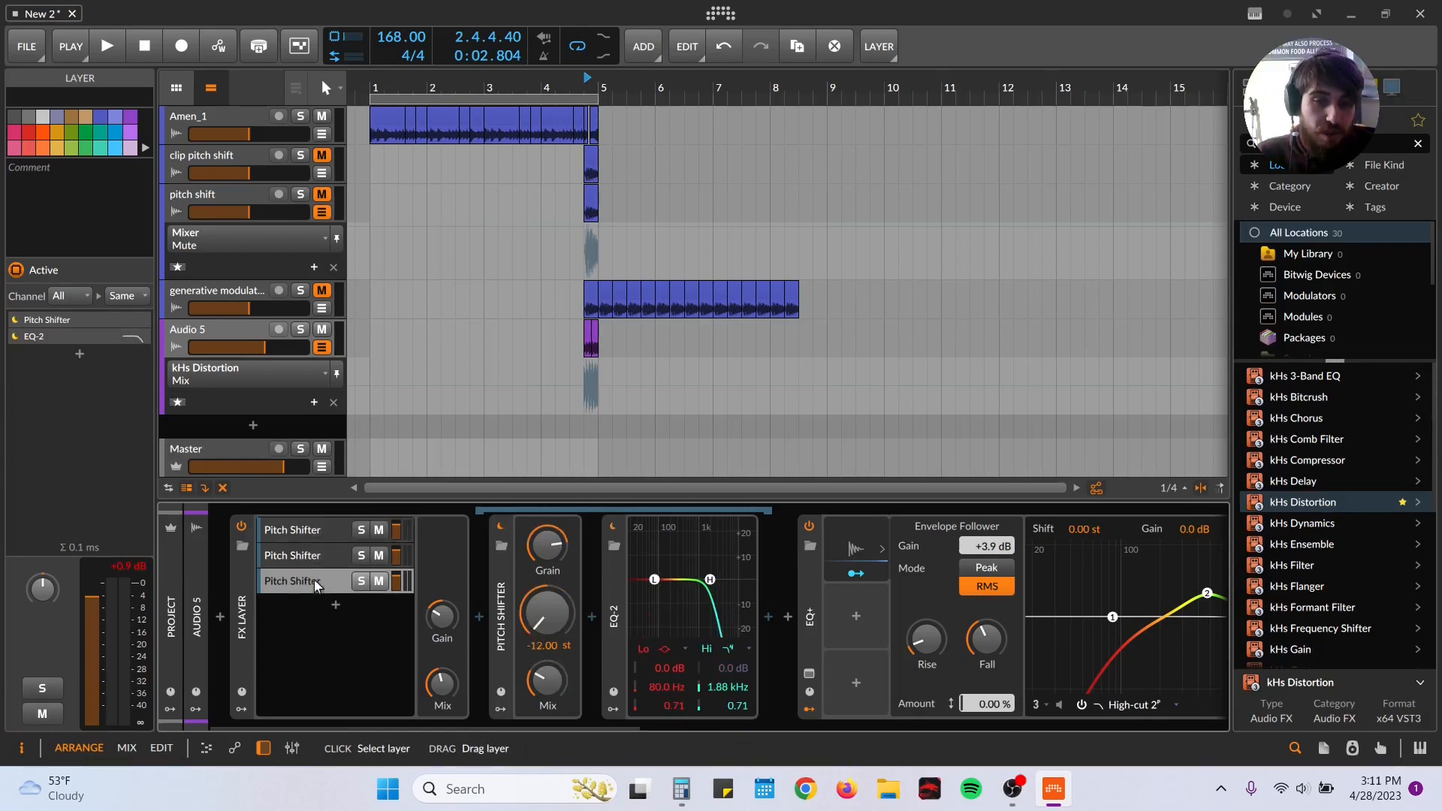
left_click_drag(538, 728, 1142, 667)
left_click(1005, 675)
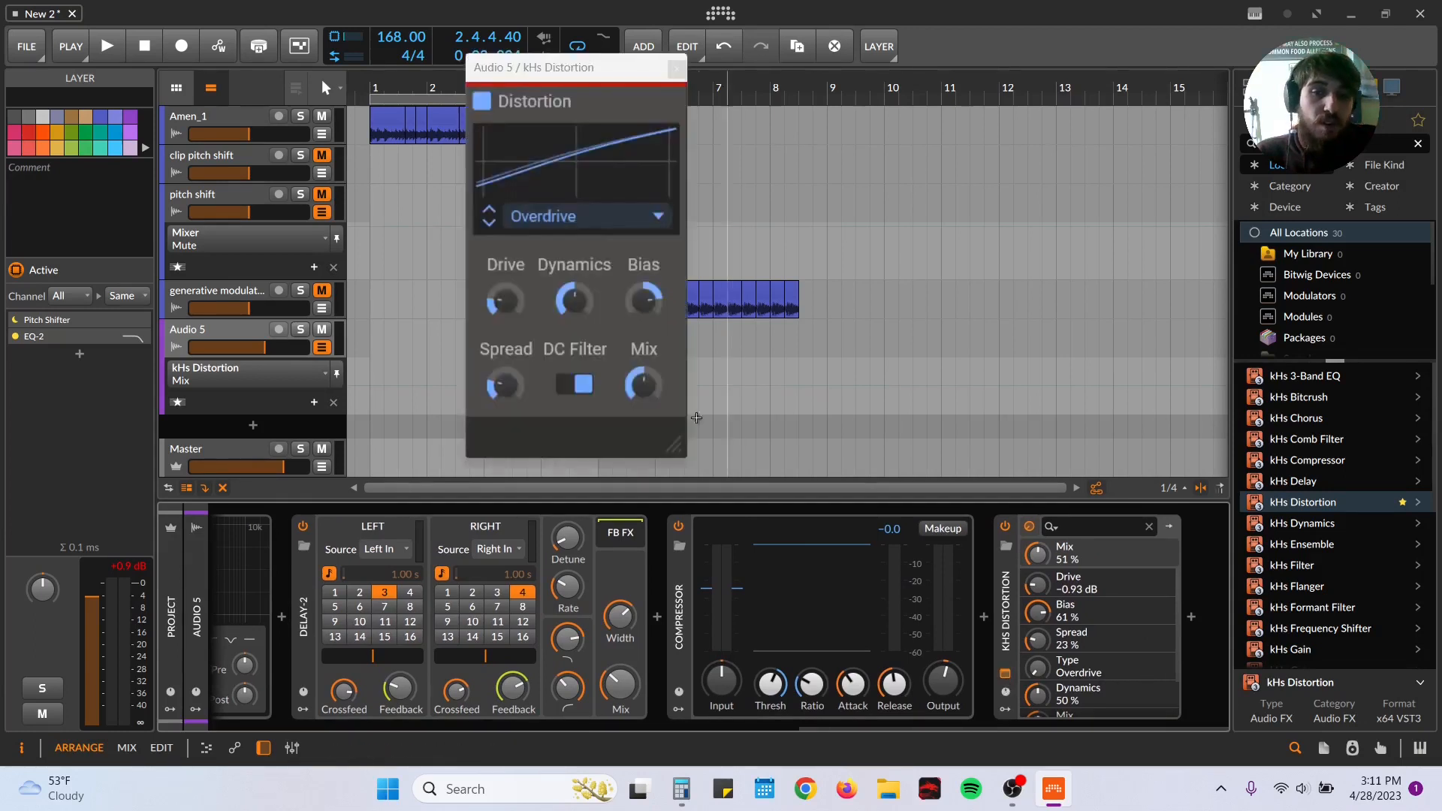
key("space")
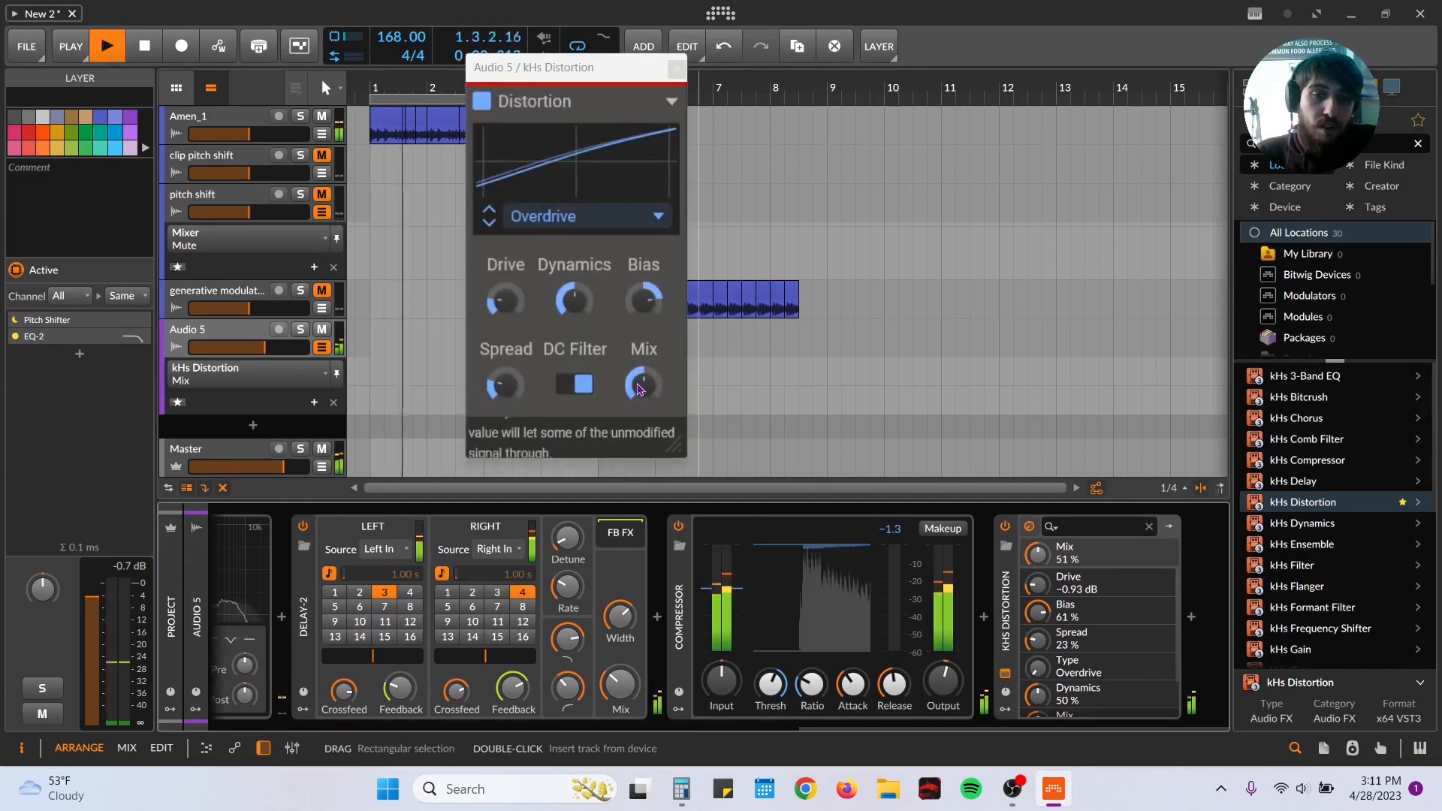
left_click(676, 70)
key("space")
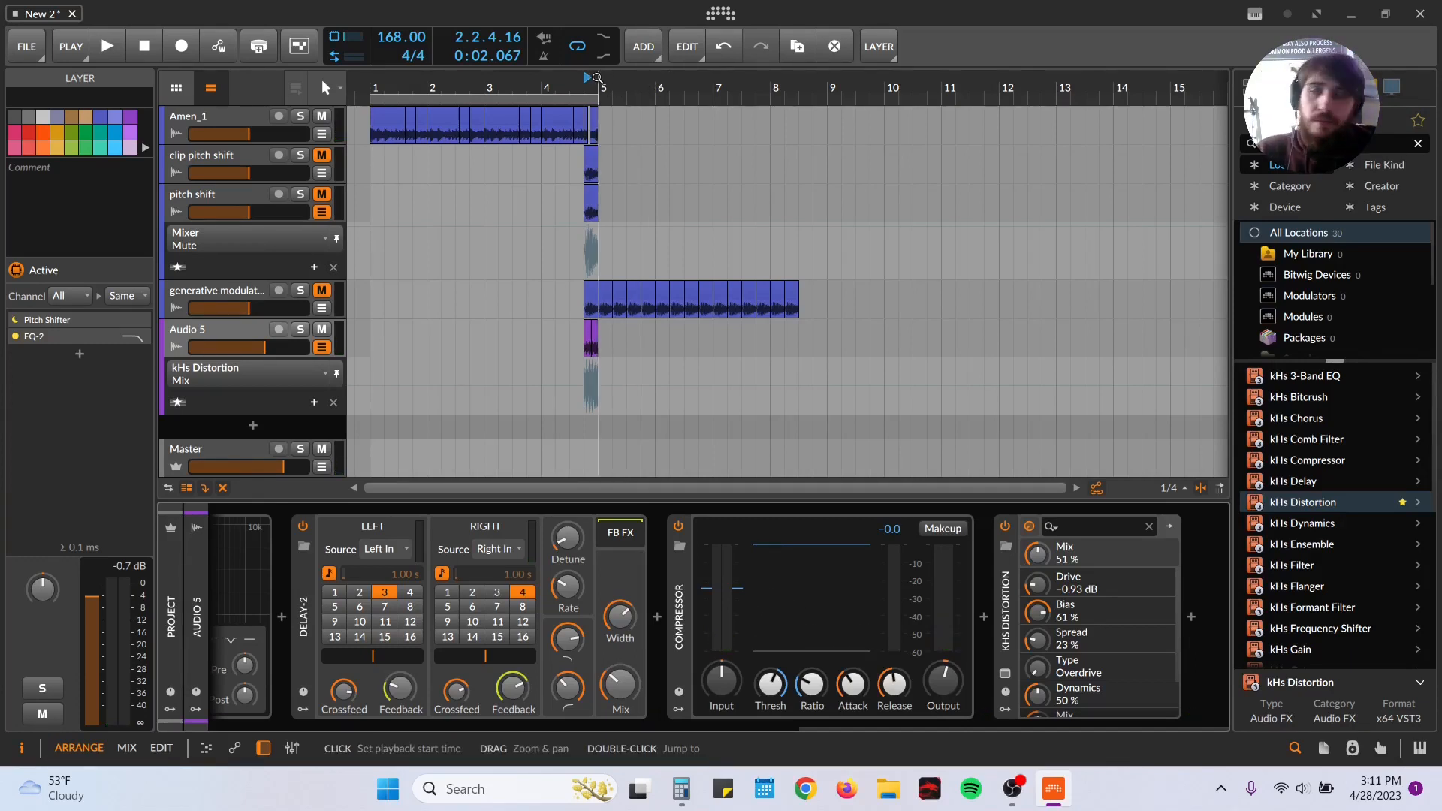
Step: Mute Audio 5, unmute the generative modulation track and play the loop from bar 1 with the pitch shift automation lane hidden
left_click_drag(367, 79, 440, 135)
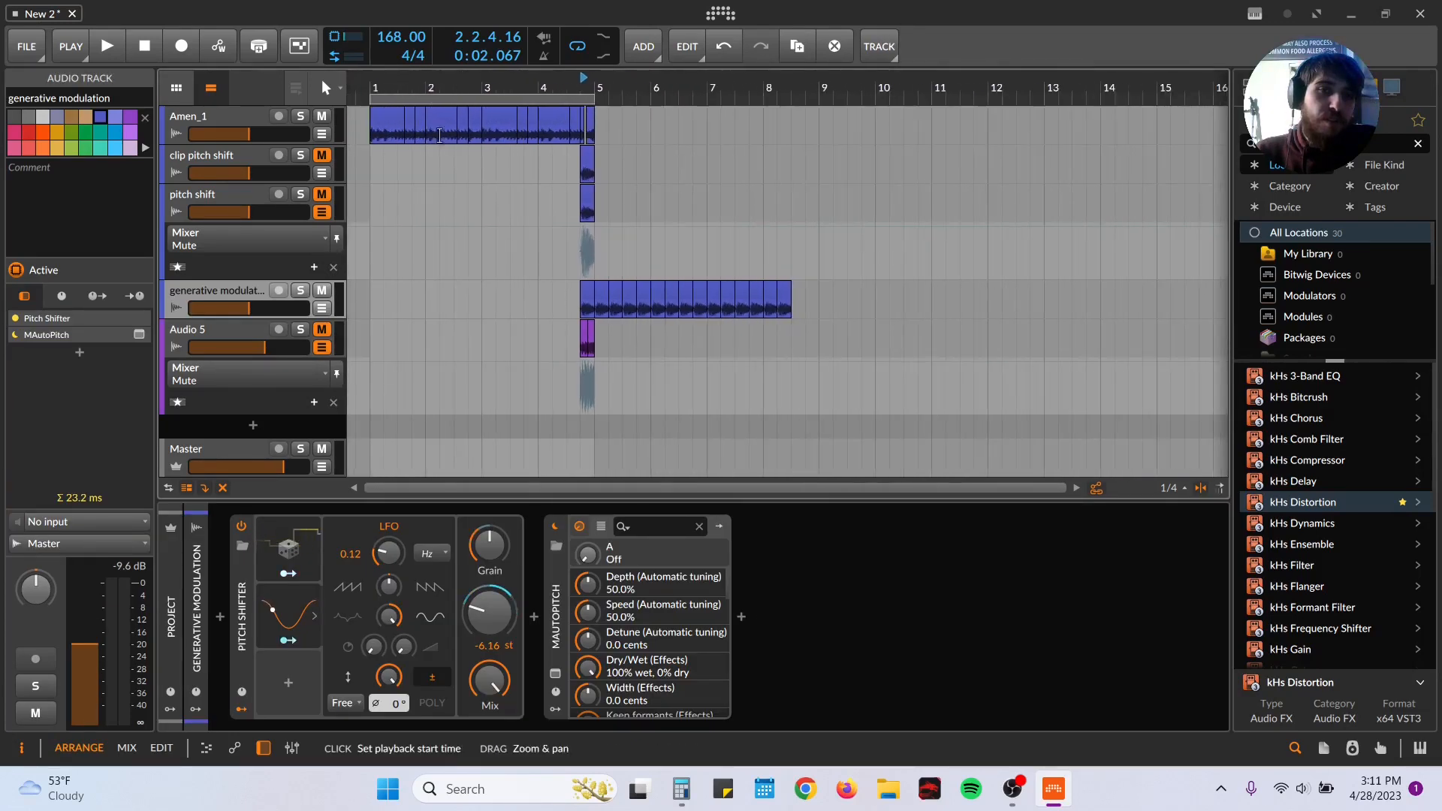
left_click(365, 240)
key("space")
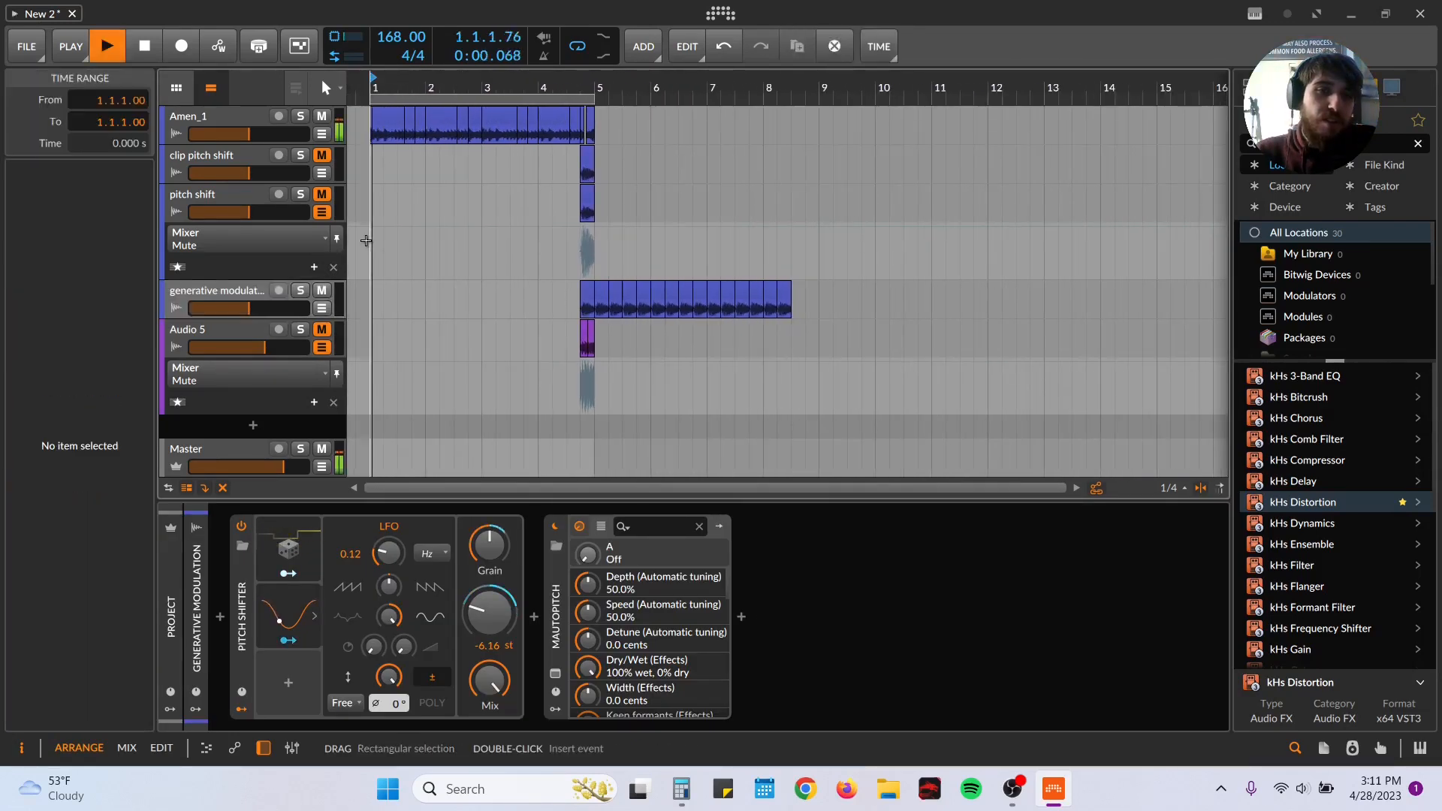
left_click(323, 214)
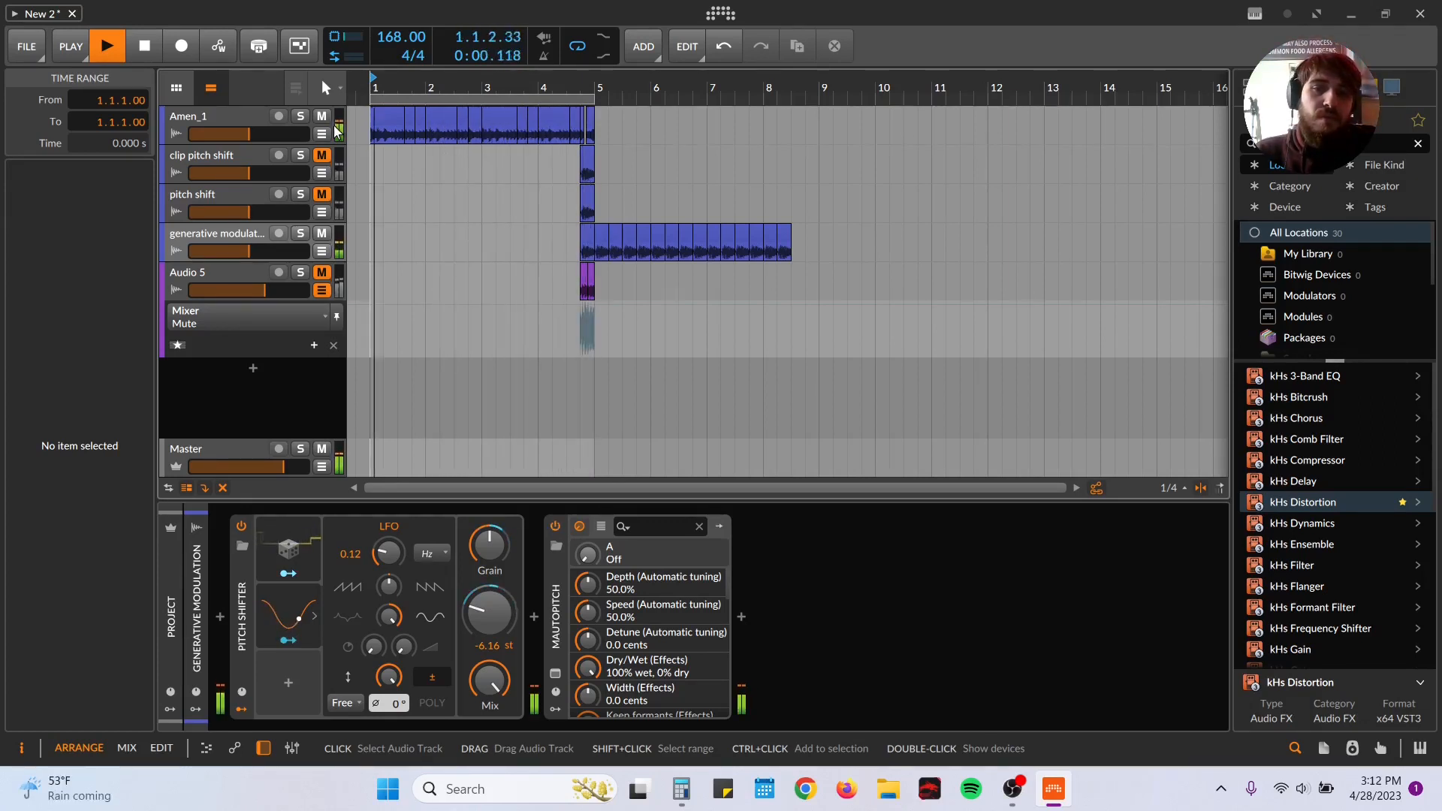
key("space")
Step: Mute the generative modulation track, unmute the pitch shift track and play the loop while checking its automation lane
left_click(321, 236)
left_click(323, 197)
key("space")
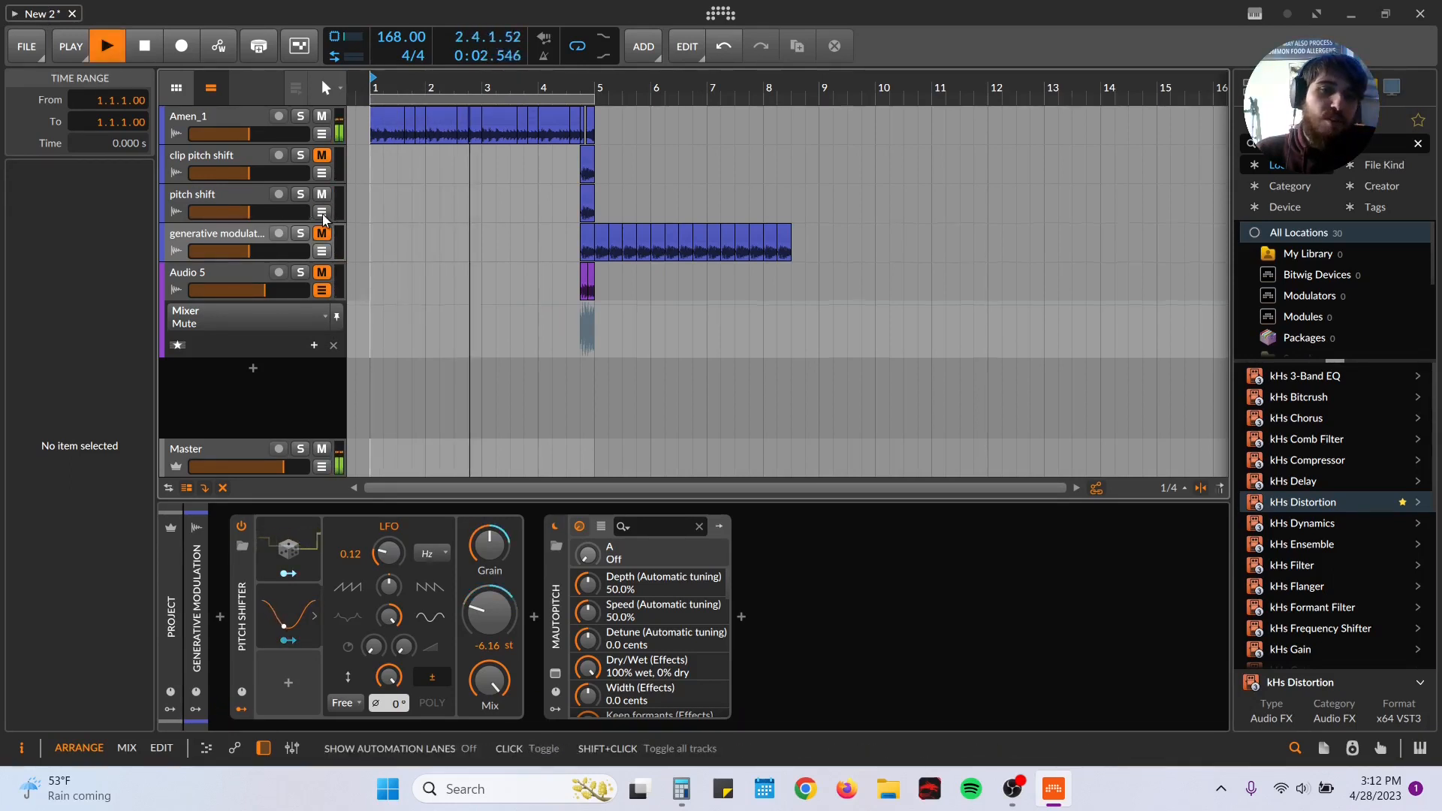
left_click(323, 215)
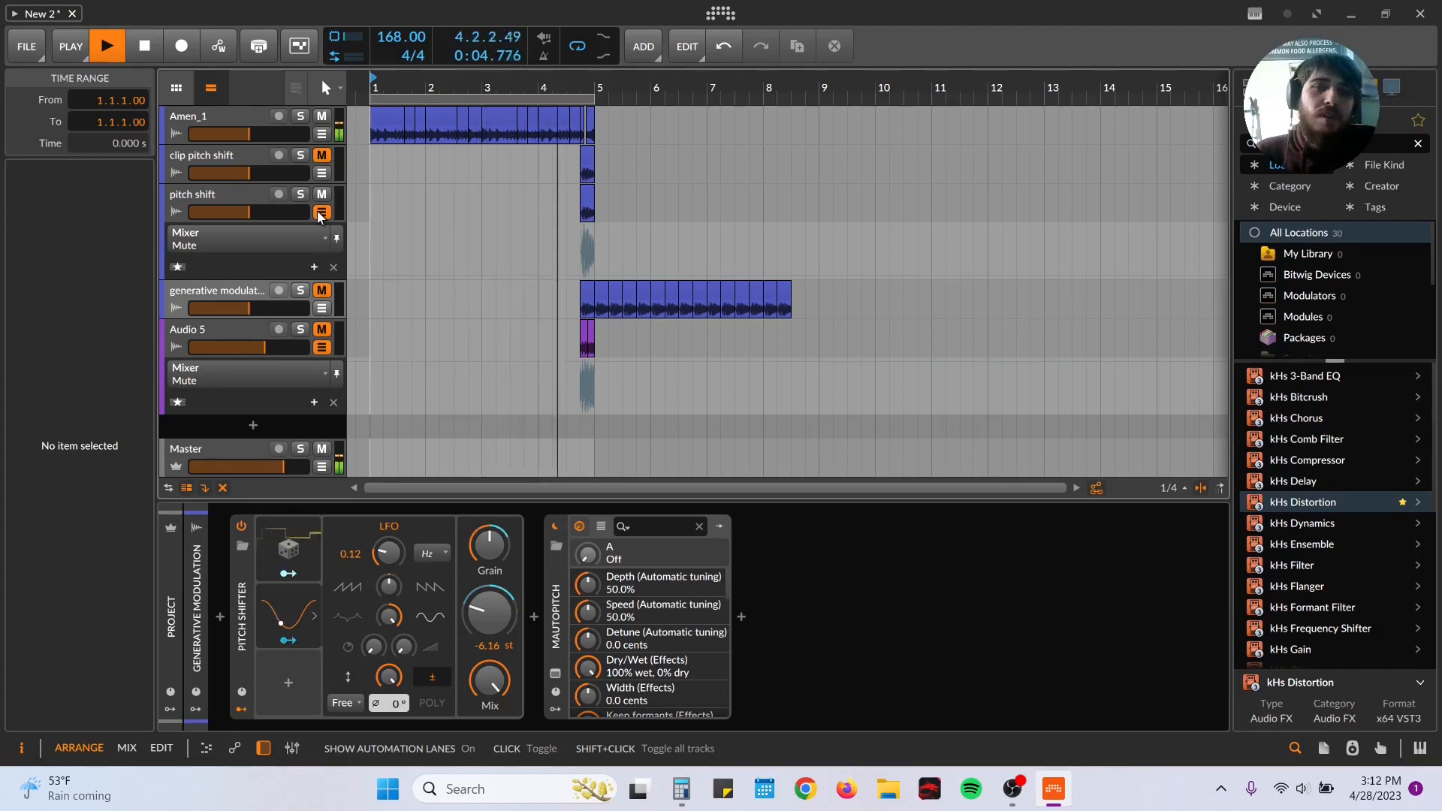
left_click(320, 213)
key("space")
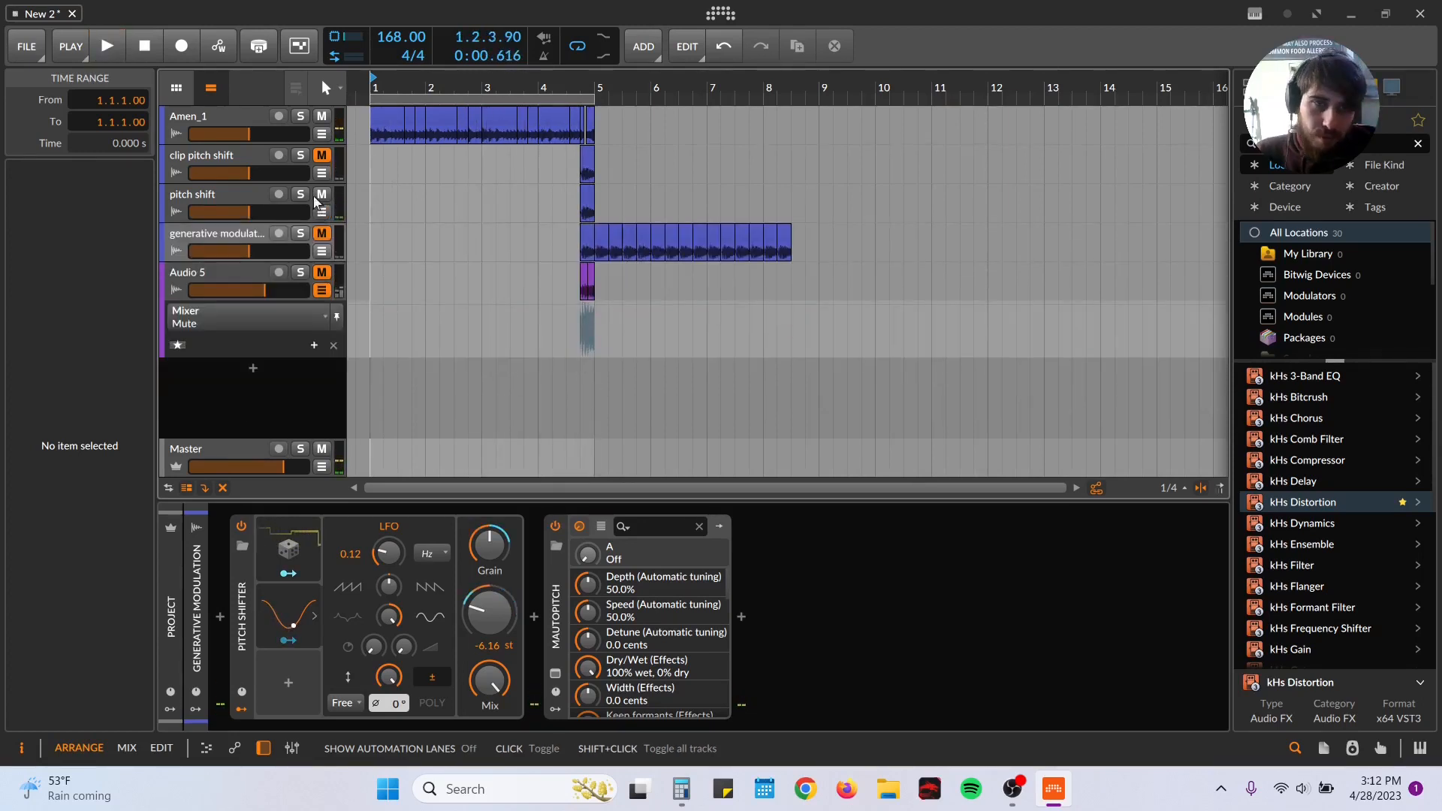
Step: Review the clip pitch shift track's audio clip in the detail editor and the Amen_1 track's Gate, returning the play position to bar 1
left_click(258, 153)
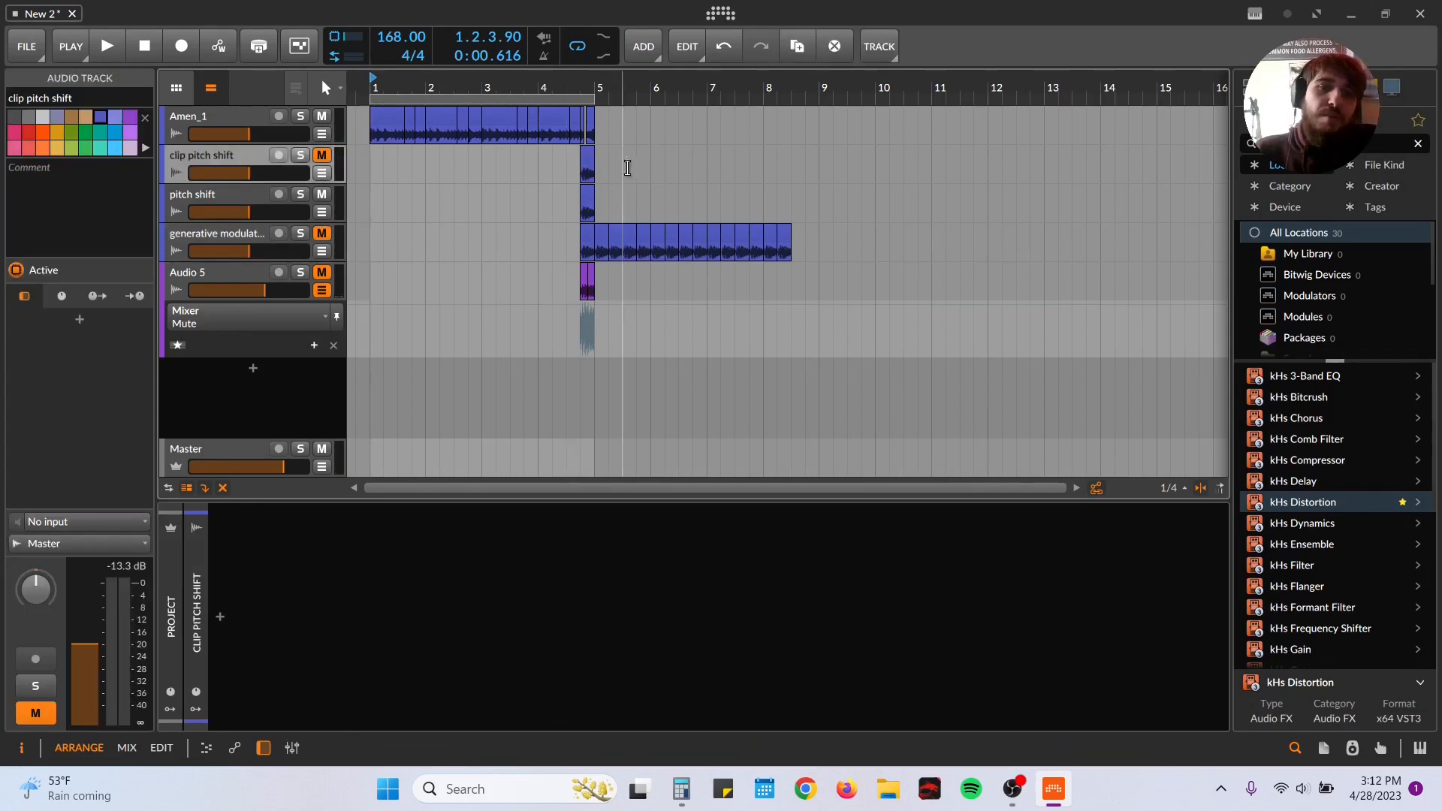
double_click(588, 157)
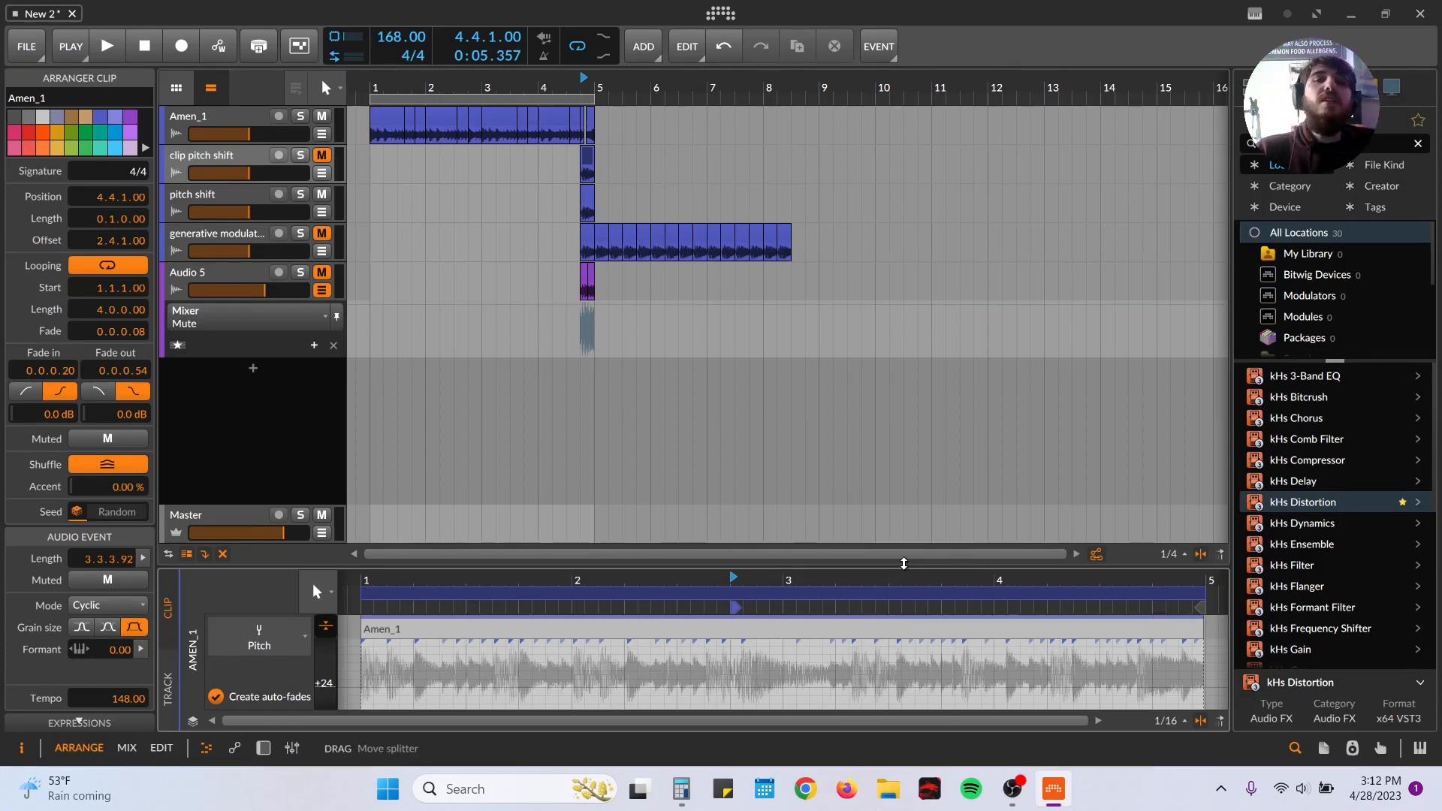
left_click_drag(903, 563, 880, 561)
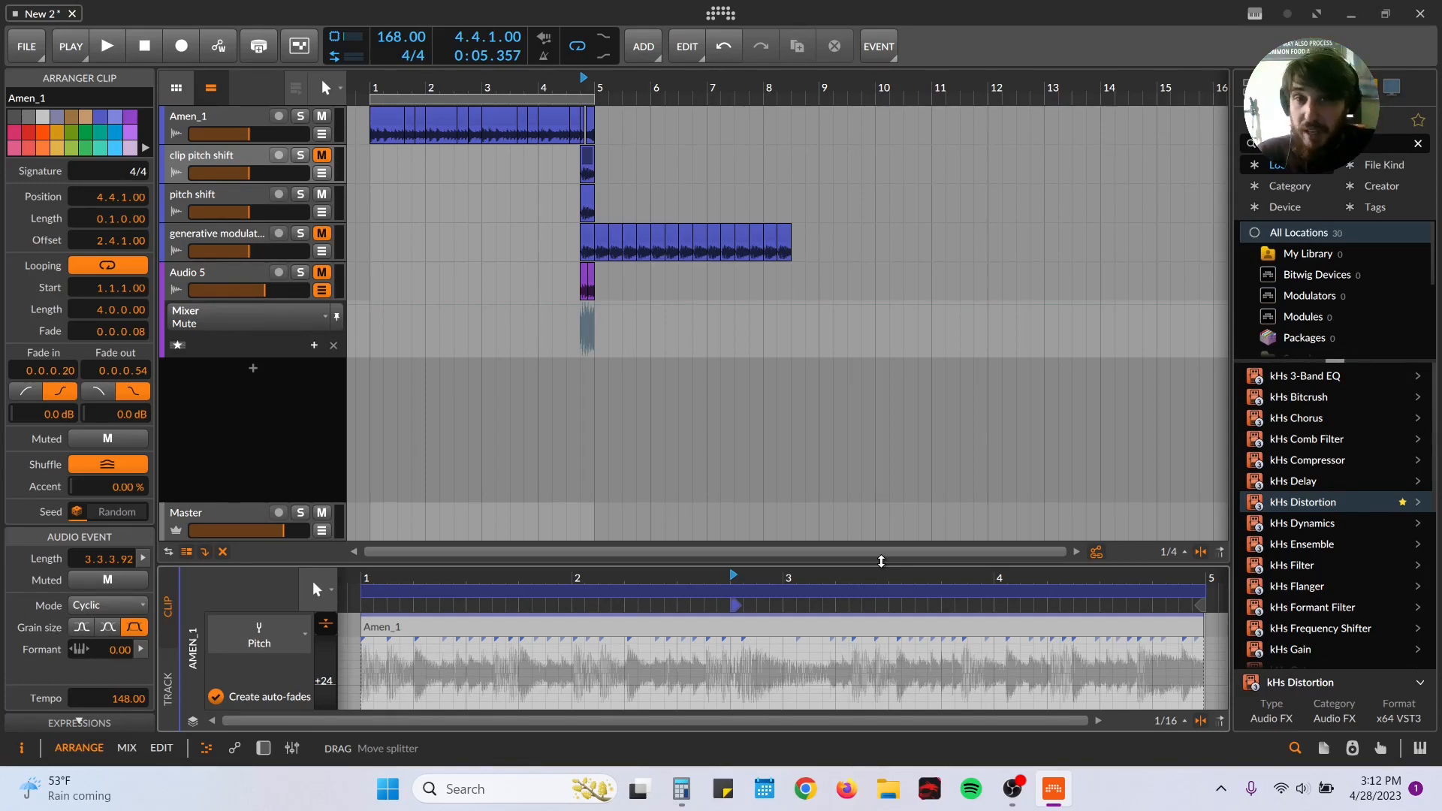
left_click(243, 201)
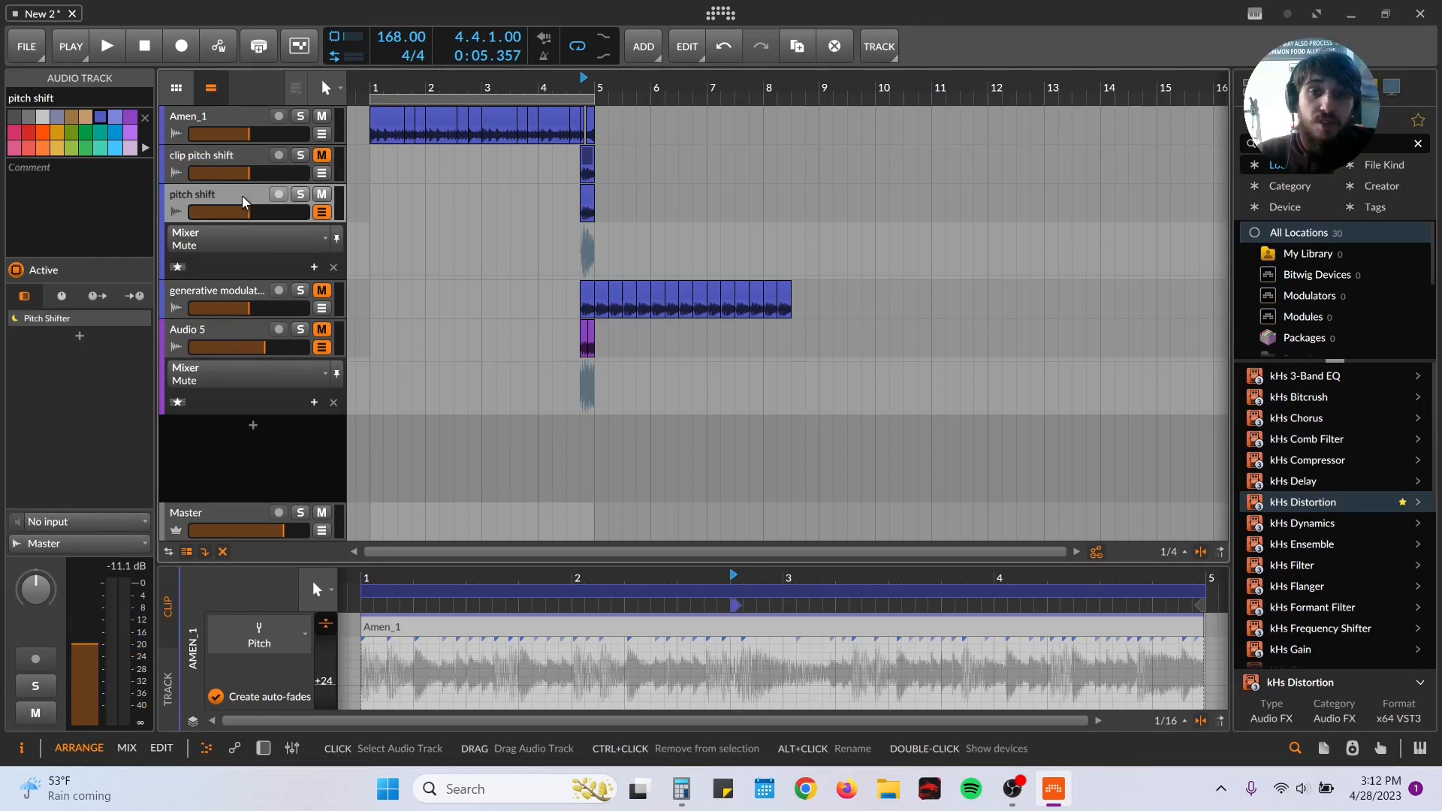
left_click_drag(826, 565, 799, 308)
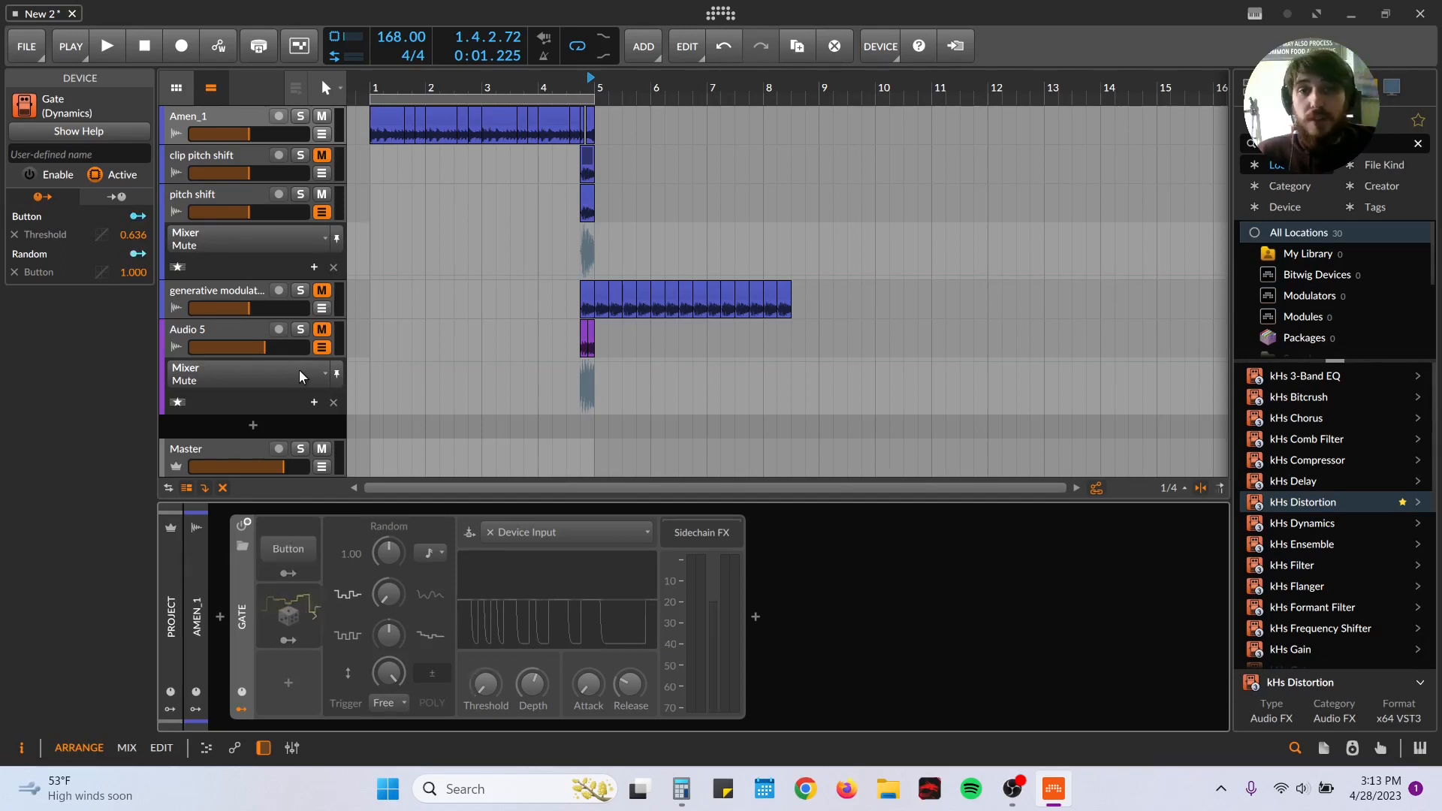
left_click(370, 158)
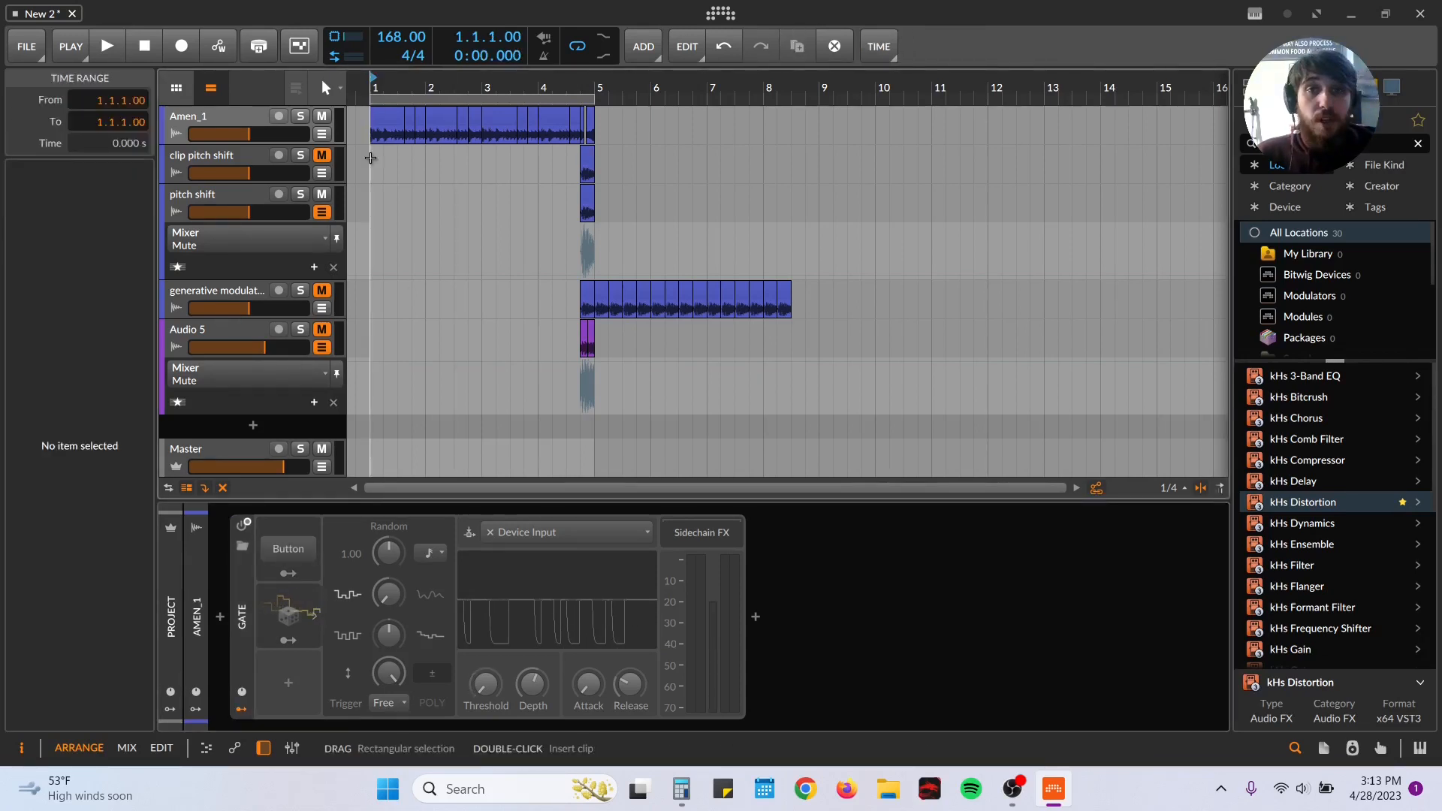